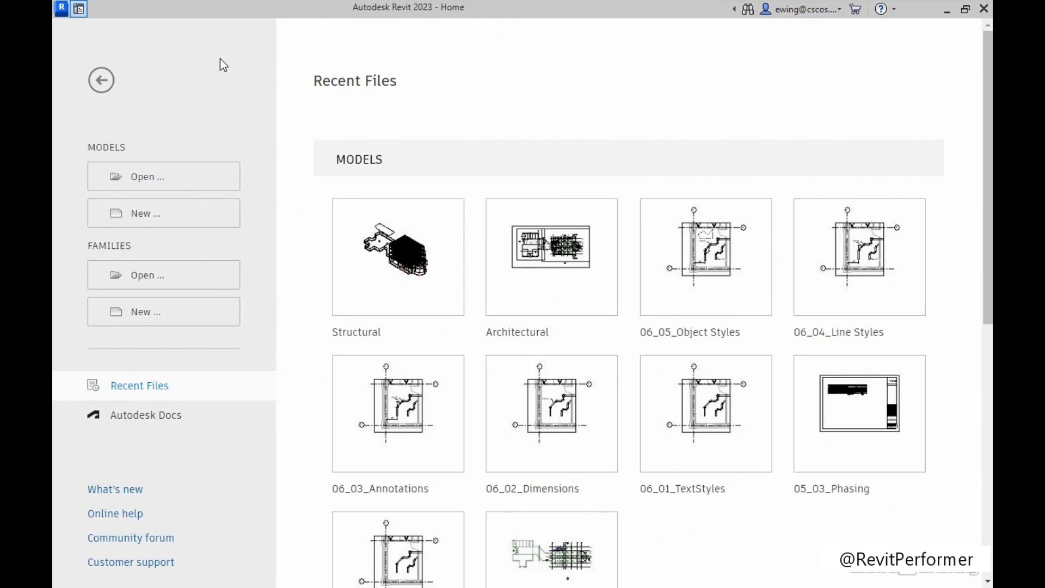
Create a new project from the Imperial-Systems Template.
click(140, 213)
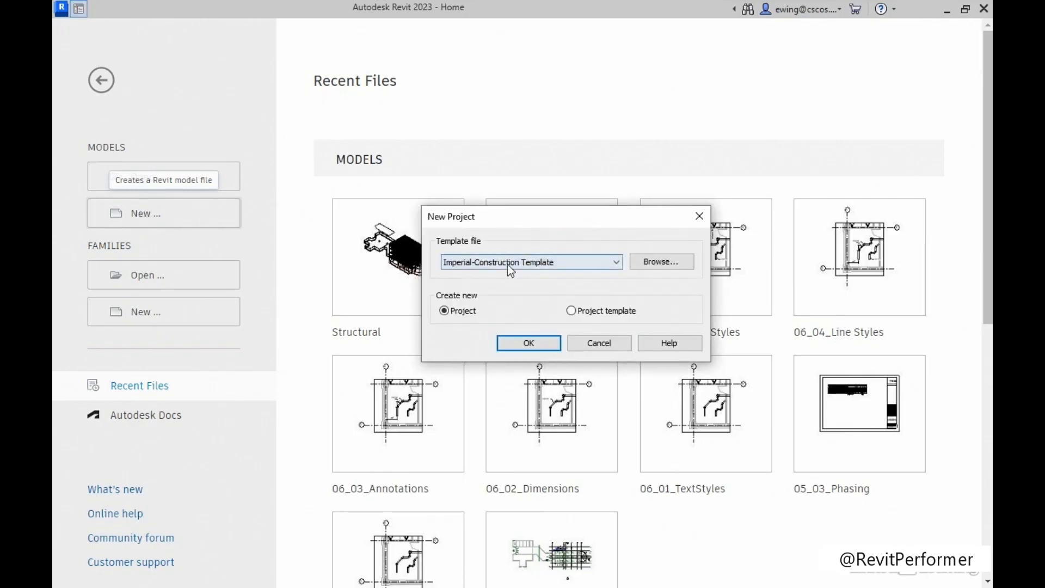
click(508, 263)
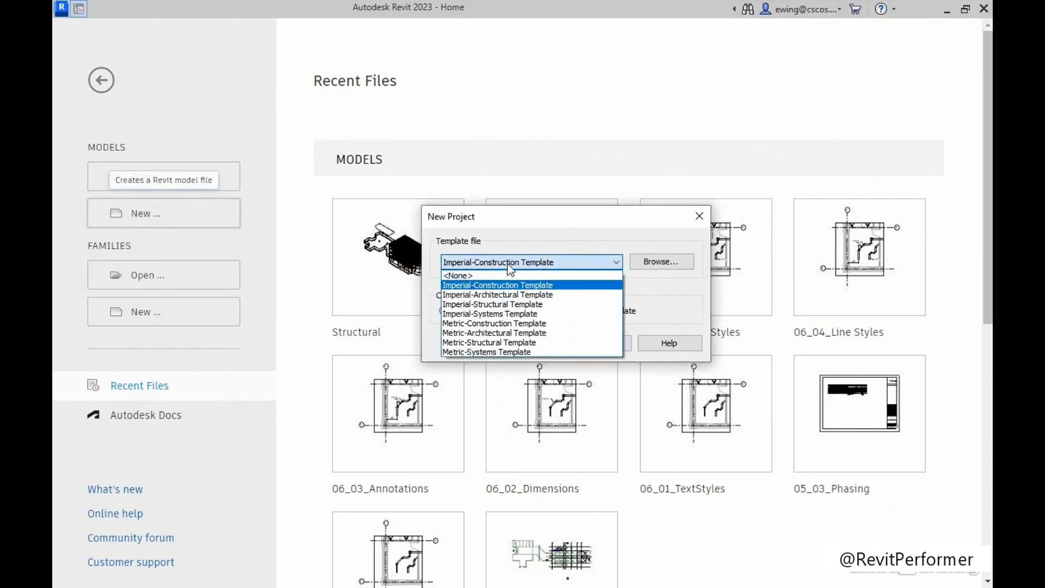
click(504, 313)
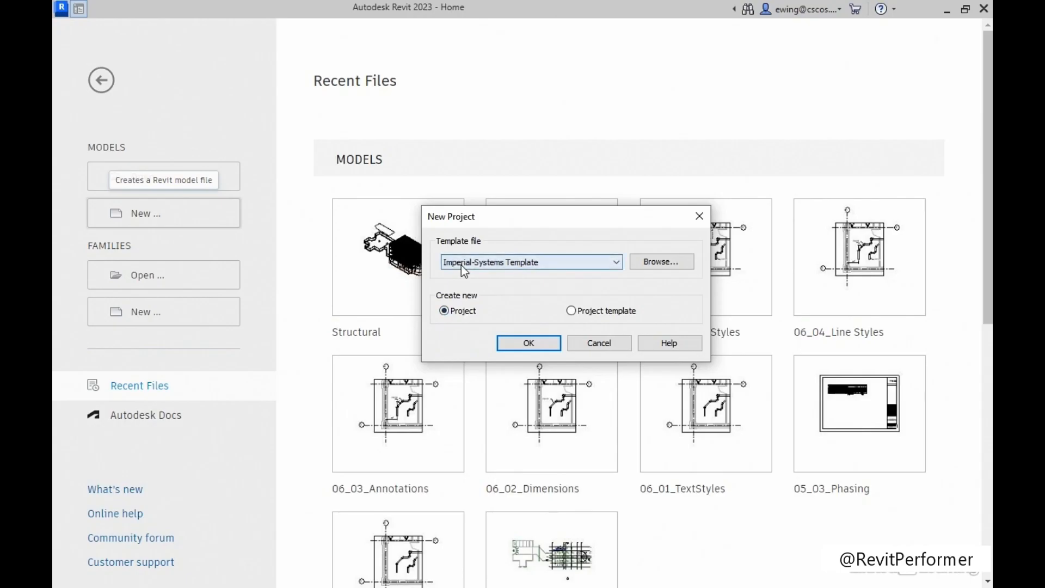
click(517, 345)
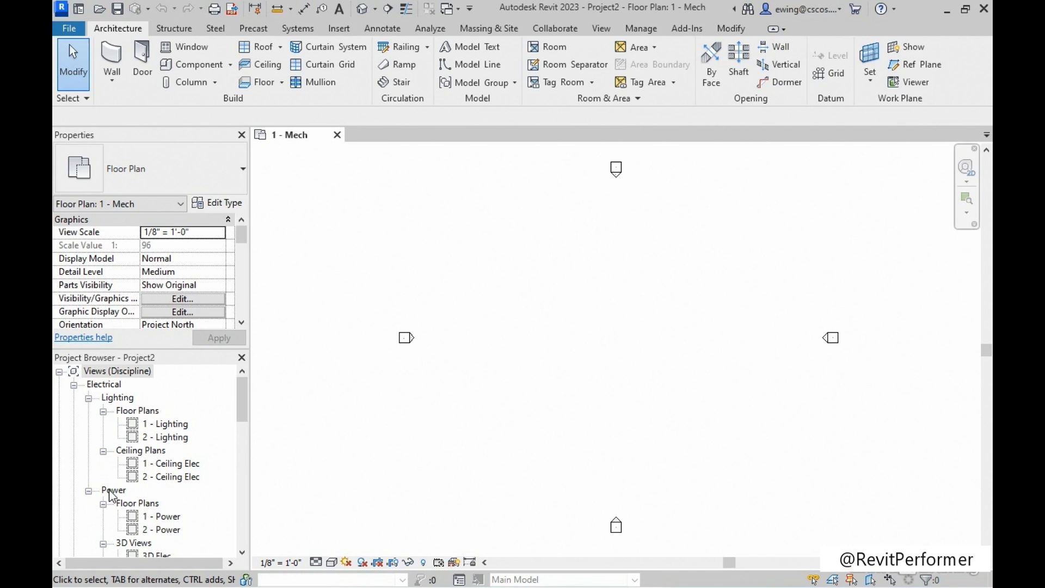
Open the 1 - Power floor plan under the Electrical discipline's Power views.
scroll(112, 496, down, 2)
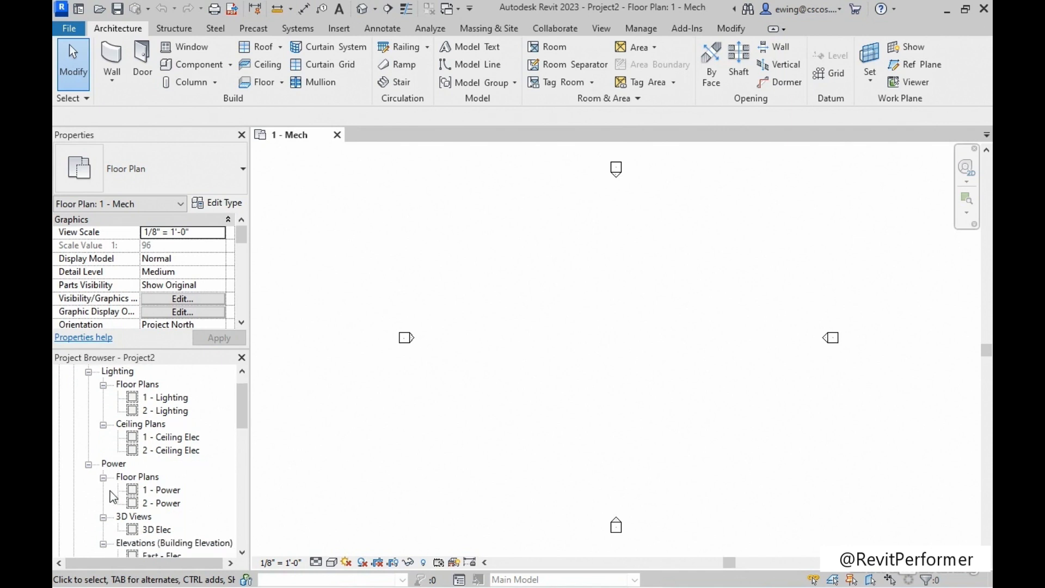
double_click(167, 491)
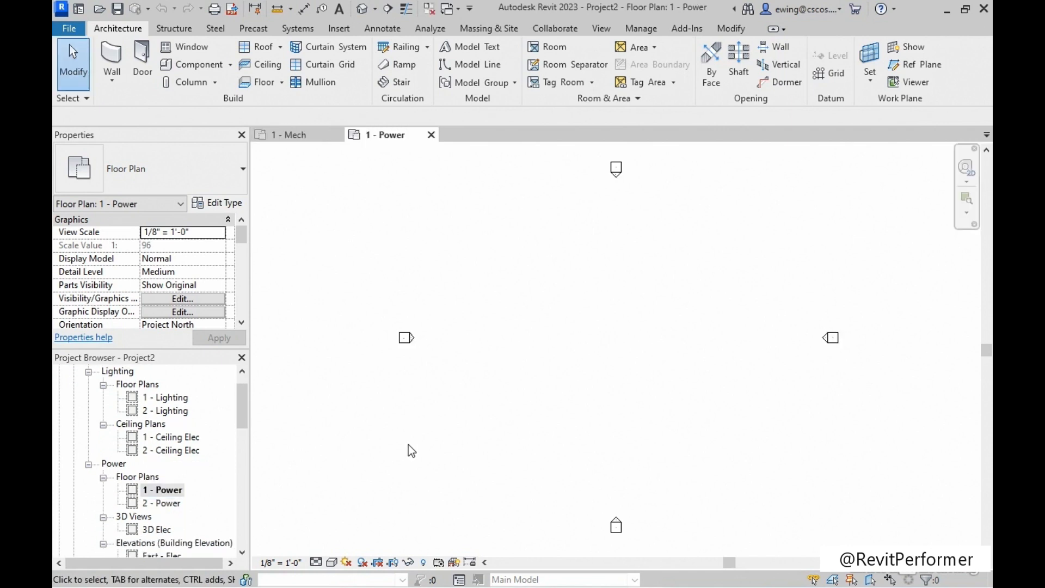
middle_drag(566, 358, 532, 353)
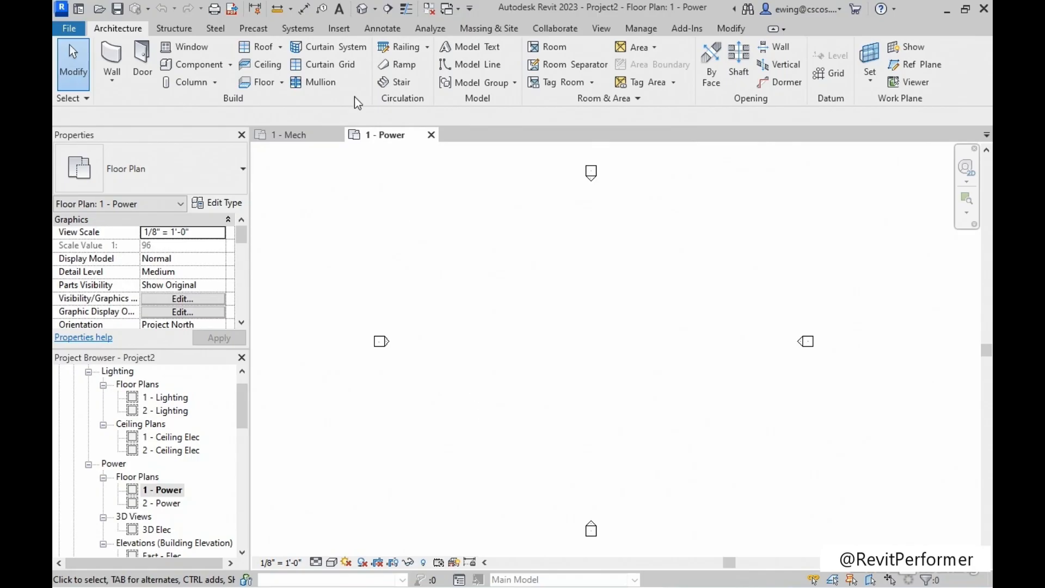
Start a CAD link and choose Architectural - Floor Plan - Level 1.dwg from the Chapter-01 exercise folder.
click(341, 34)
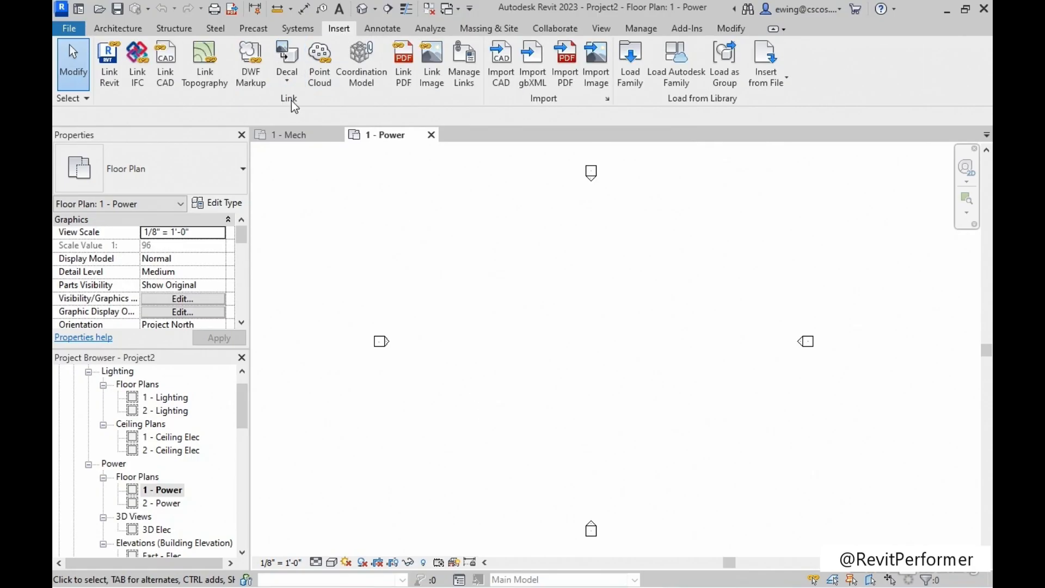
click(170, 85)
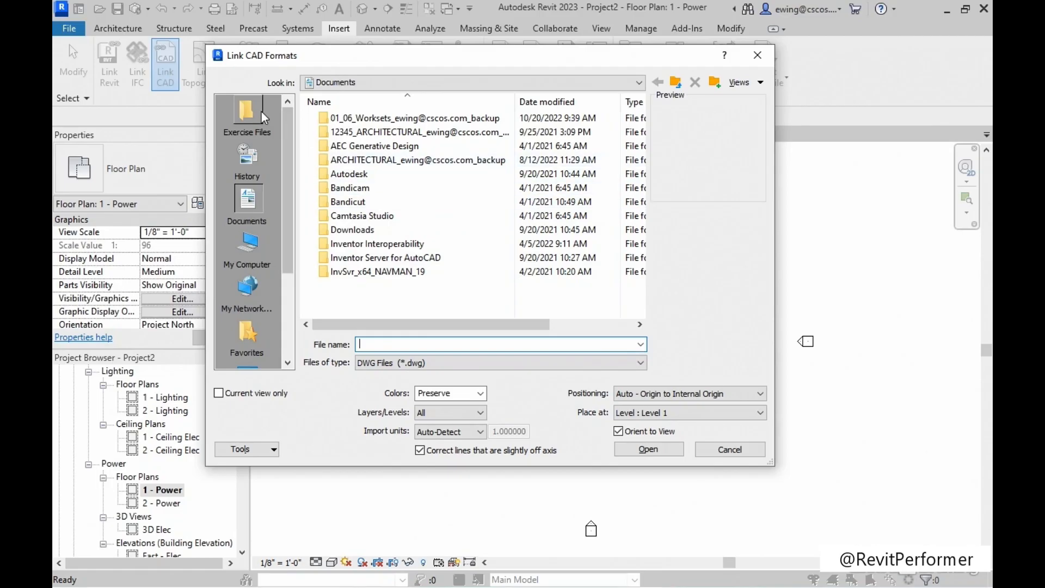
click(247, 109)
click(355, 119)
double_click(357, 118)
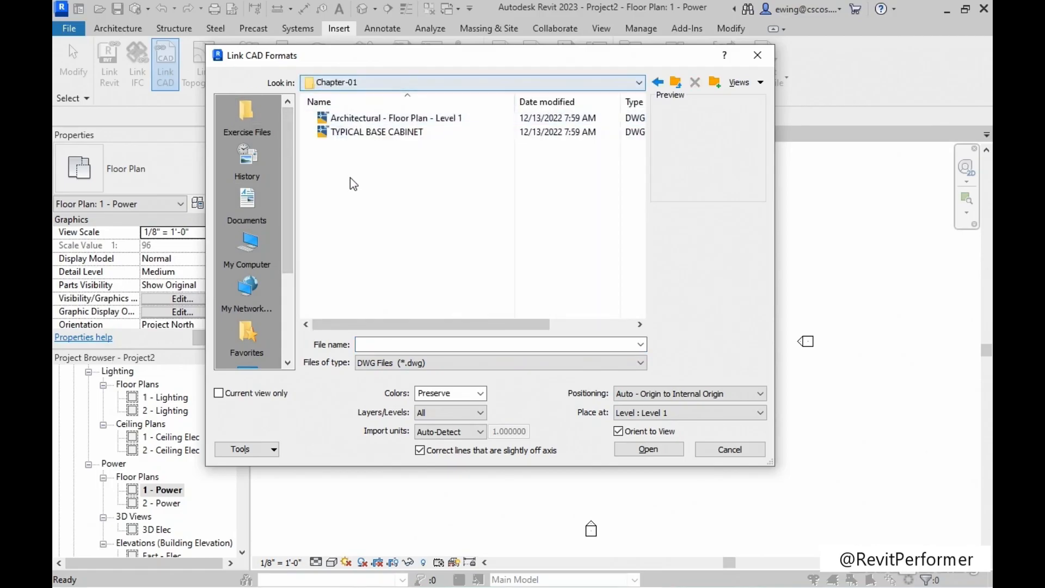
click(361, 122)
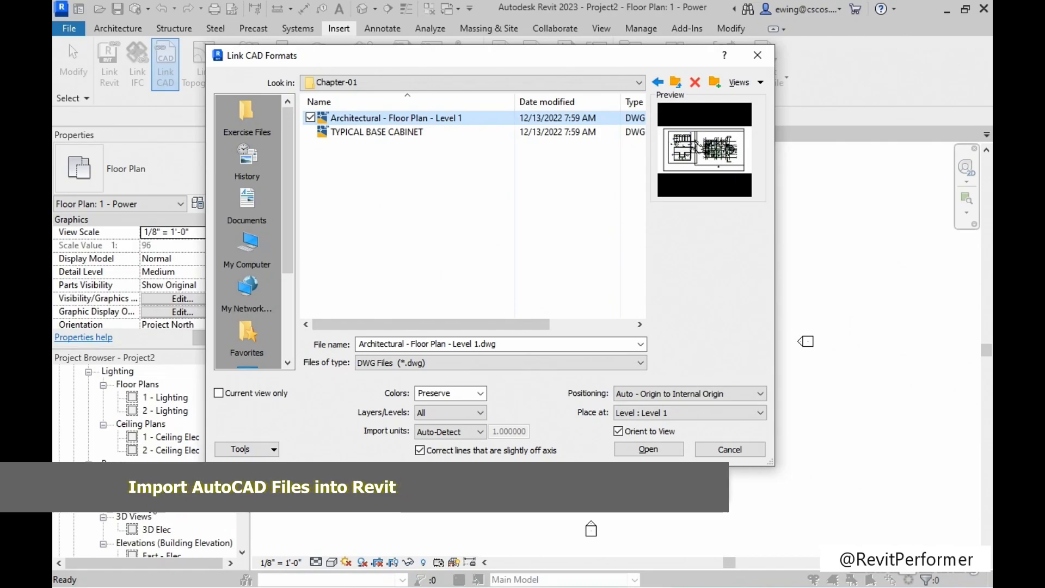
Restrict the CAD link to the current view, preserve its colors and include only visible layers.
click(219, 393)
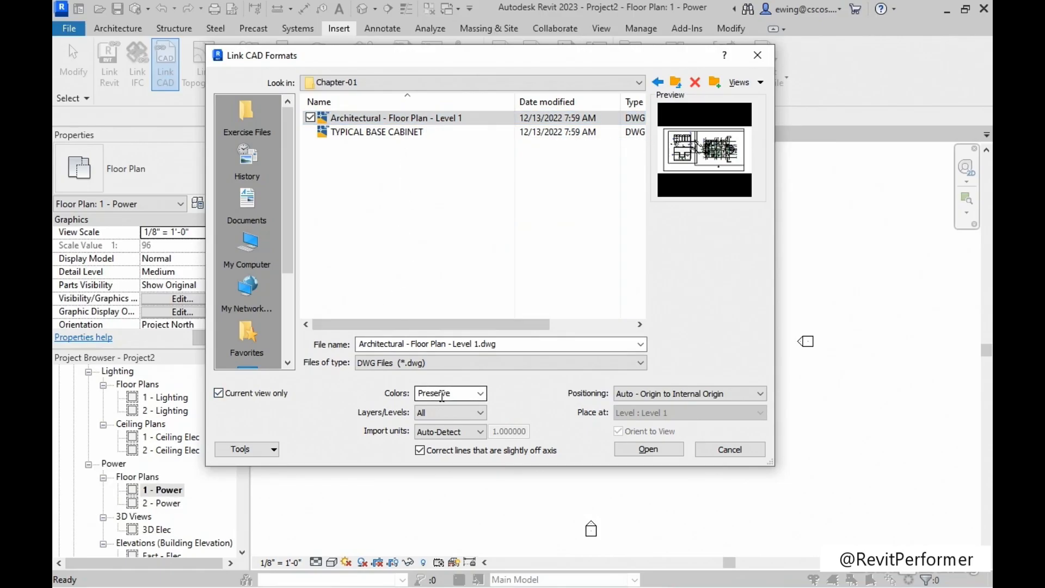
click(480, 394)
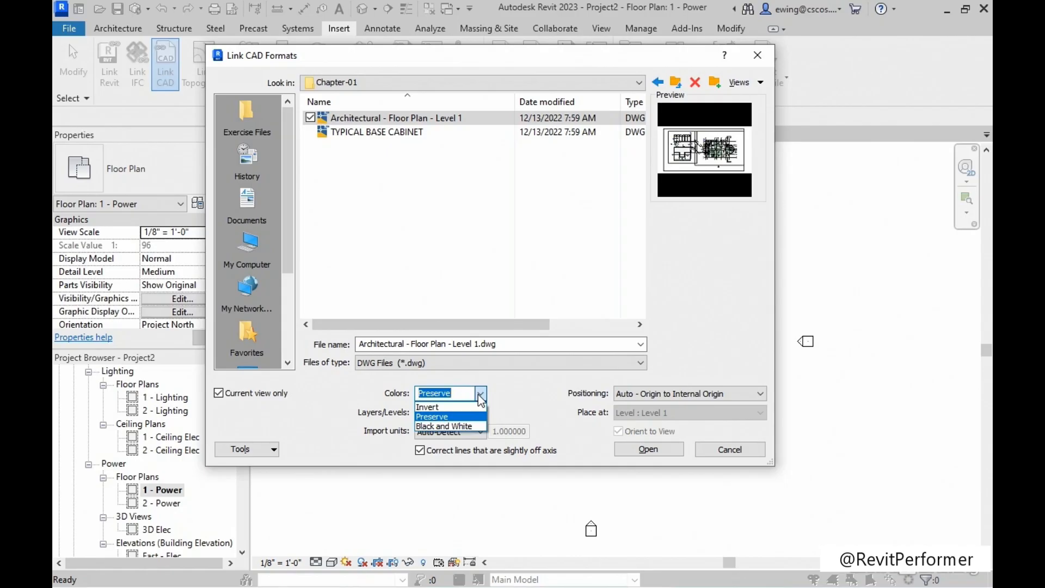
click(450, 418)
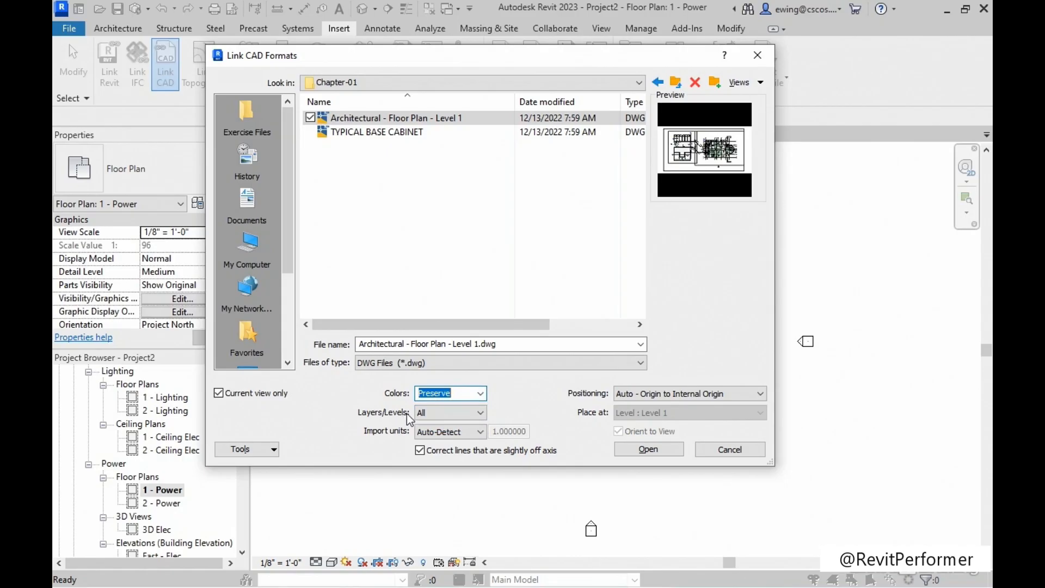
click(458, 417)
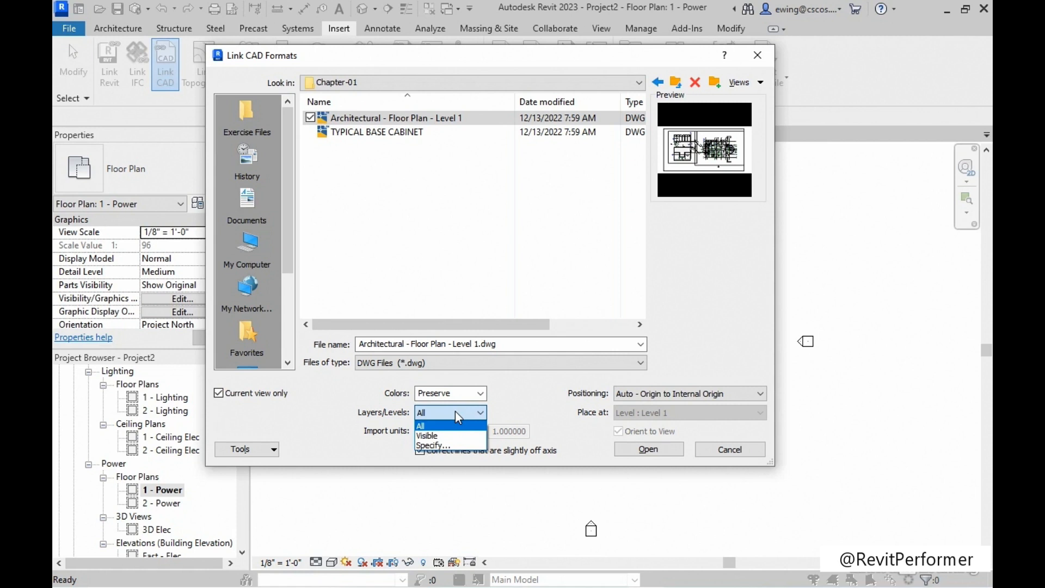
click(437, 437)
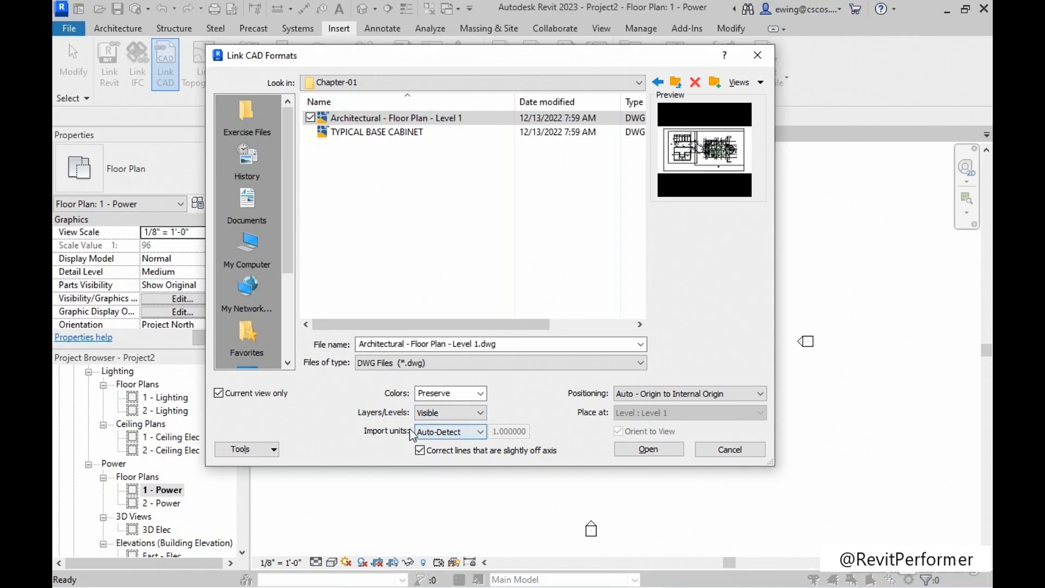
Keep Auto-Detect import units and Auto - Origin to Internal Origin positioning, and link the floor plan drawing.
click(470, 434)
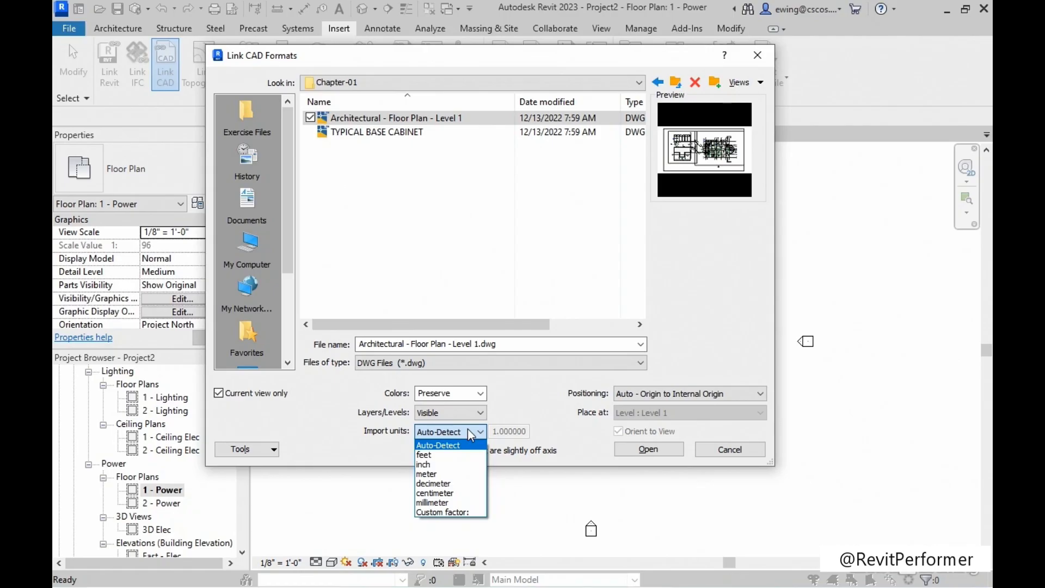
click(438, 445)
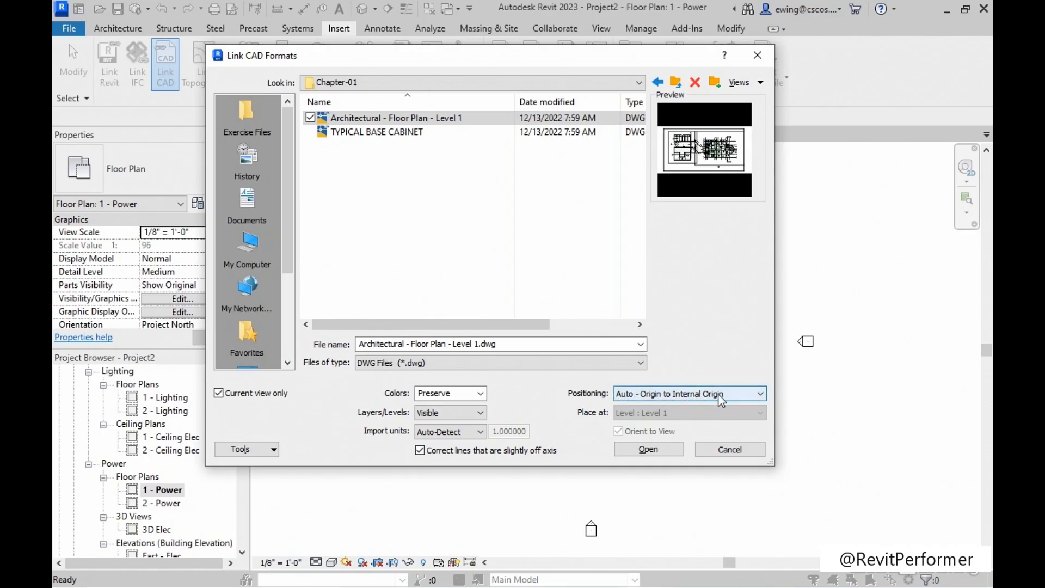
click(664, 396)
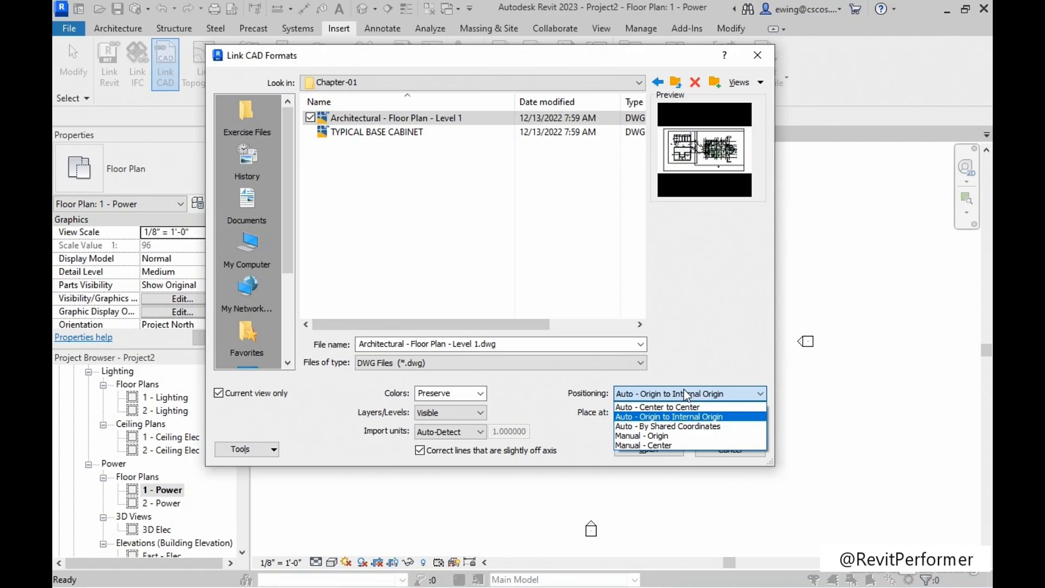
click(687, 396)
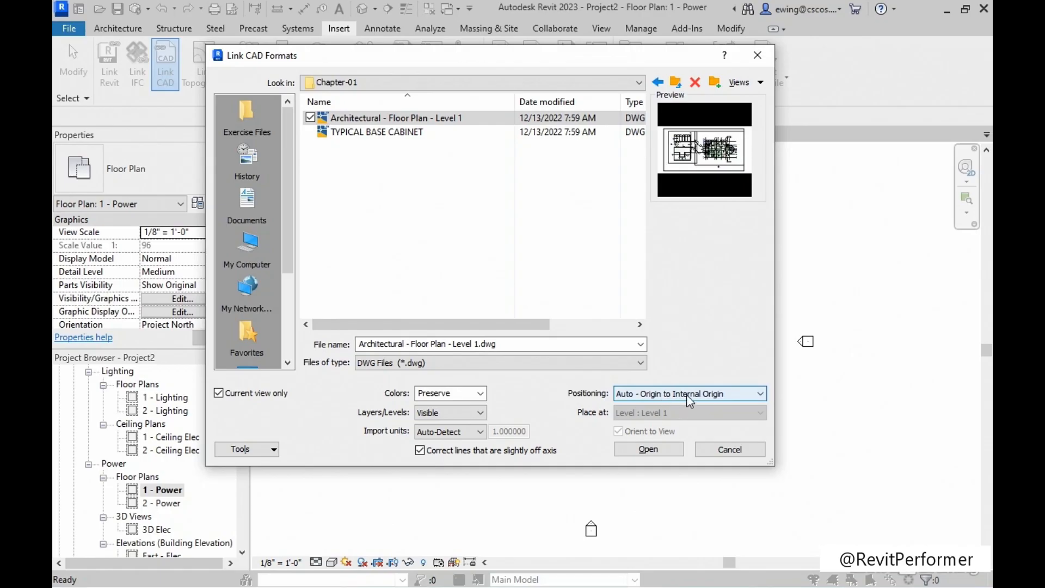
click(642, 452)
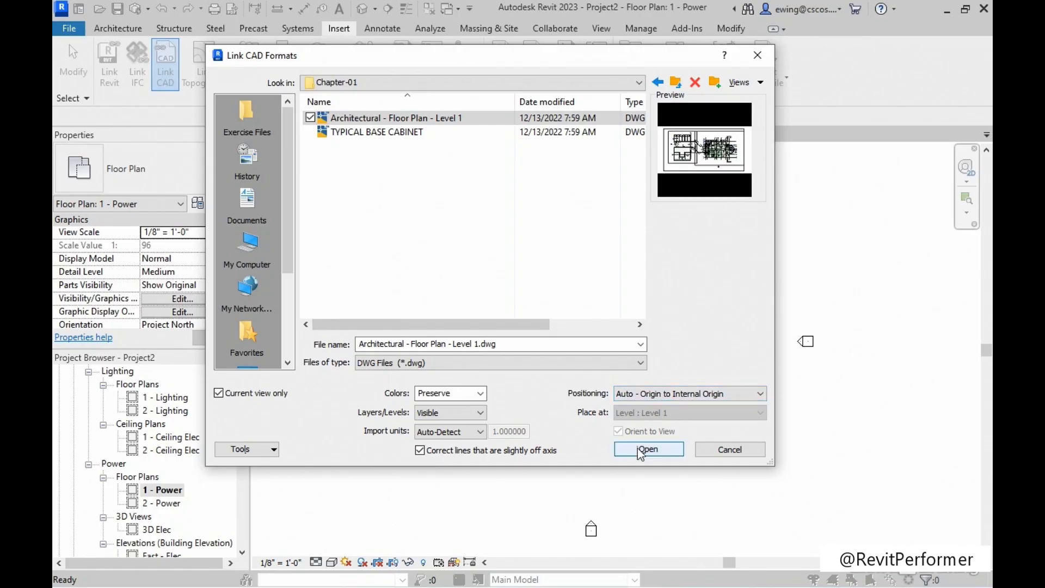
click(640, 452)
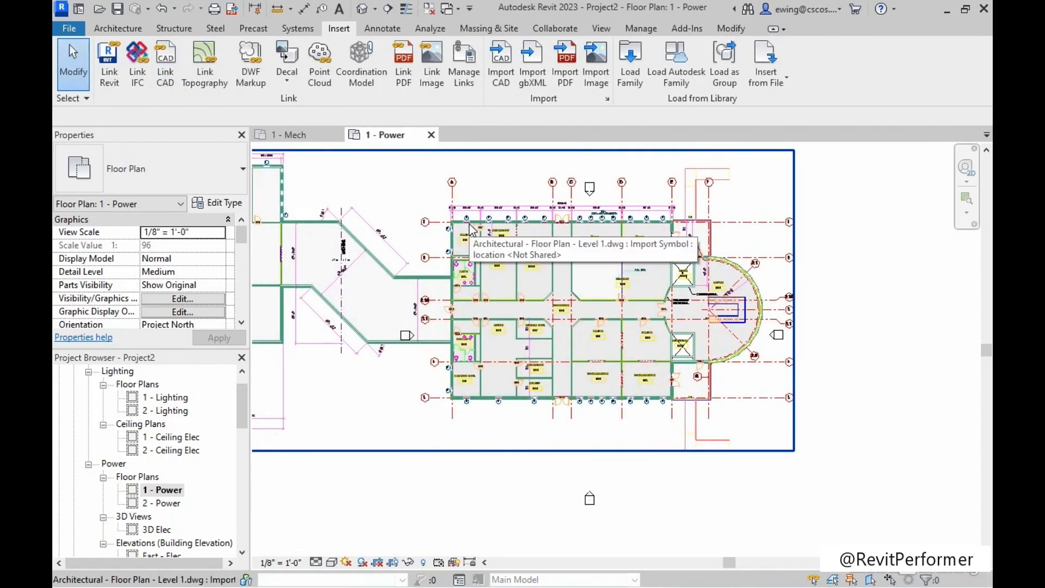
Query the grid A line in the linked floor plan to inspect its type, layer and style properties.
click(471, 228)
middle_drag(442, 213, 516, 234)
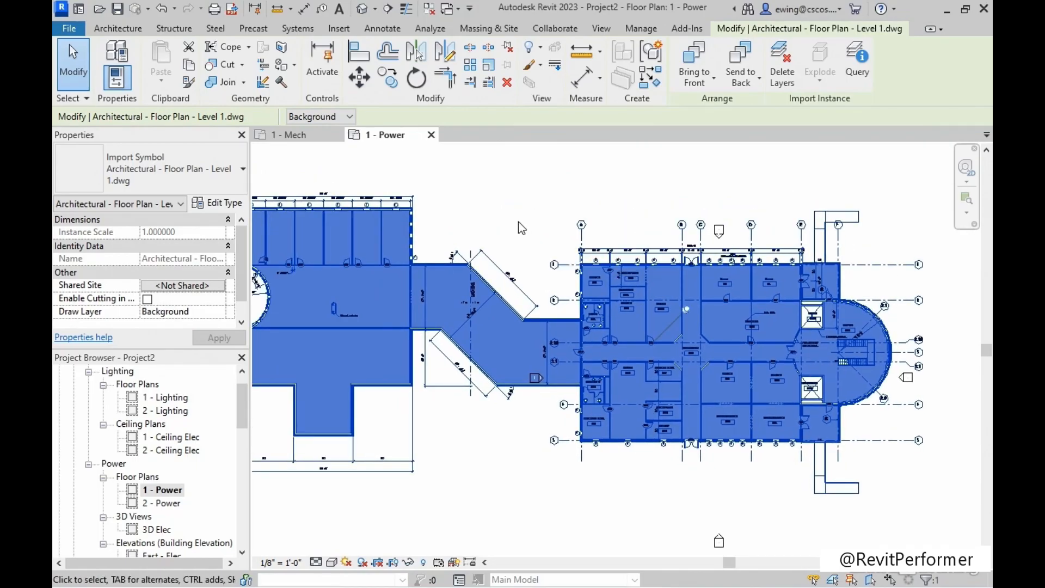
click(859, 81)
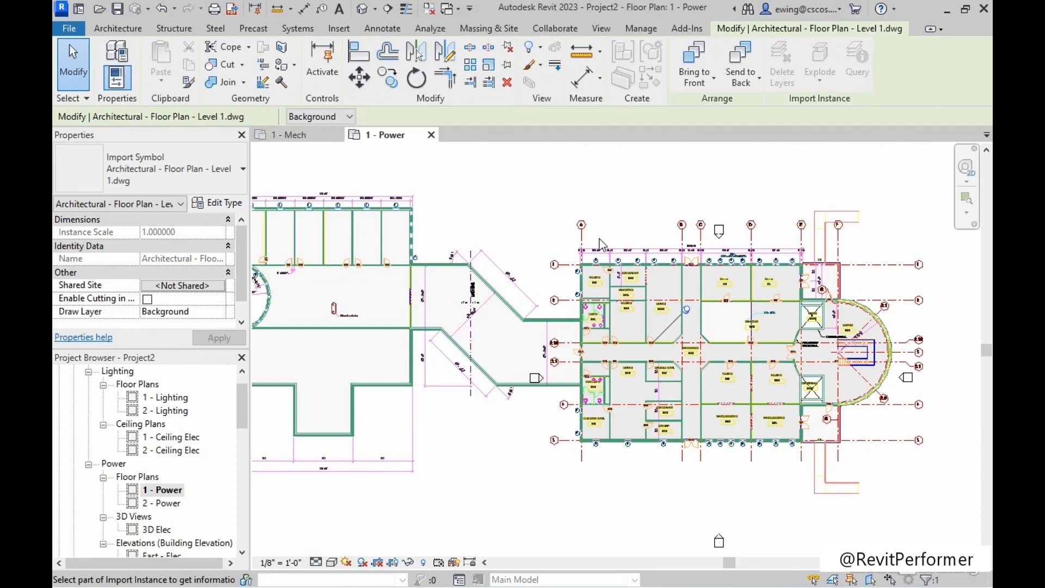
scroll(626, 237, up, 1)
scroll(626, 237, up, 3)
middle_drag(609, 237, 513, 279)
scroll(446, 274, up, 1)
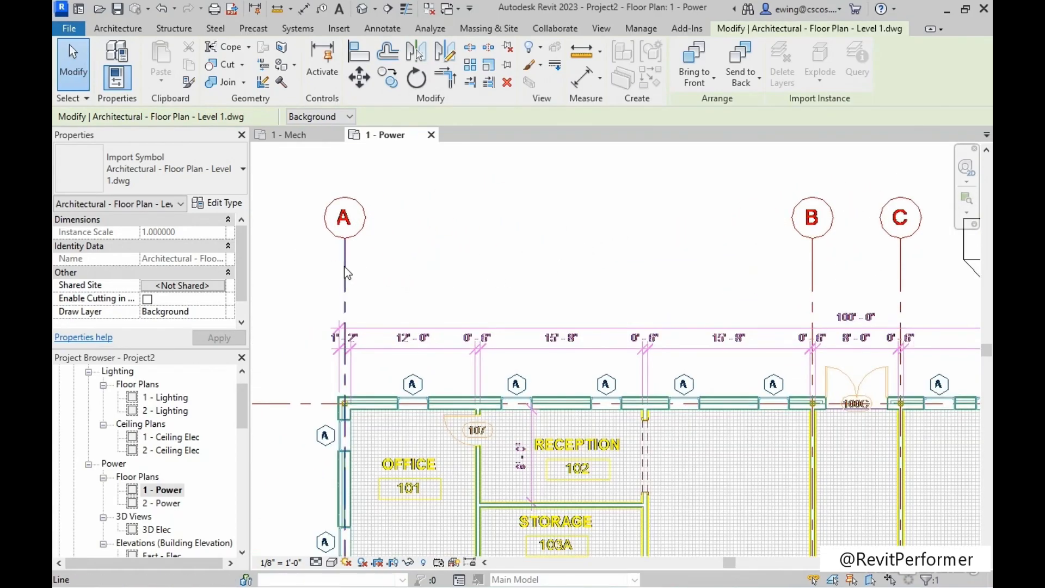
click(346, 267)
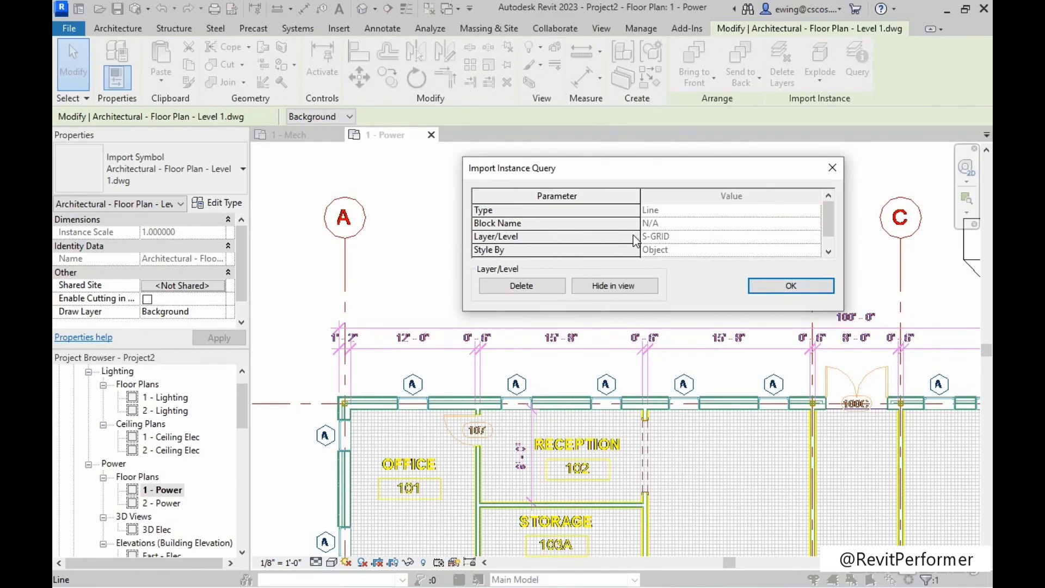
scroll(708, 240, down, 1)
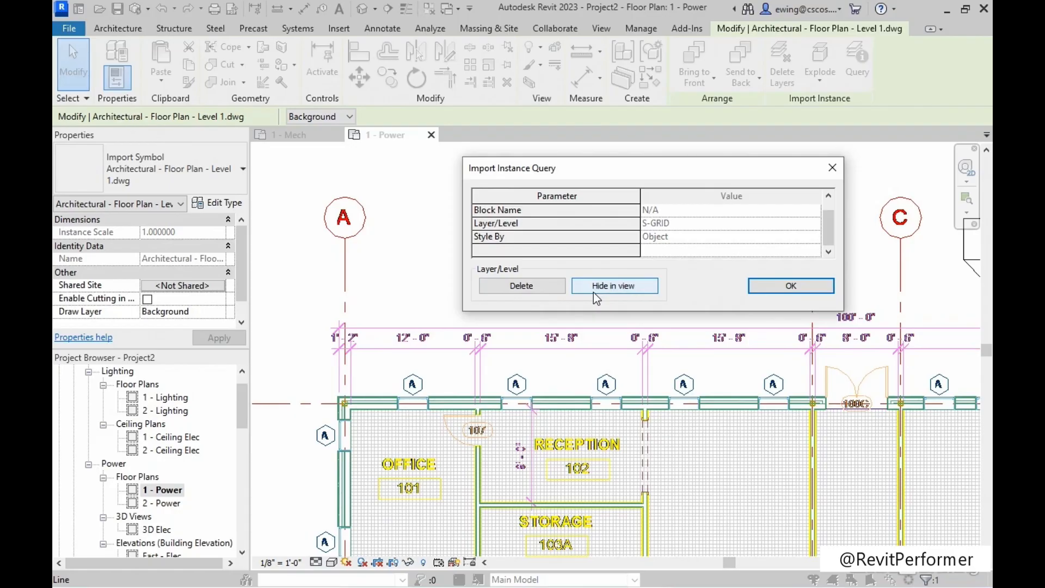
click(805, 287)
middle_drag(653, 282, 587, 278)
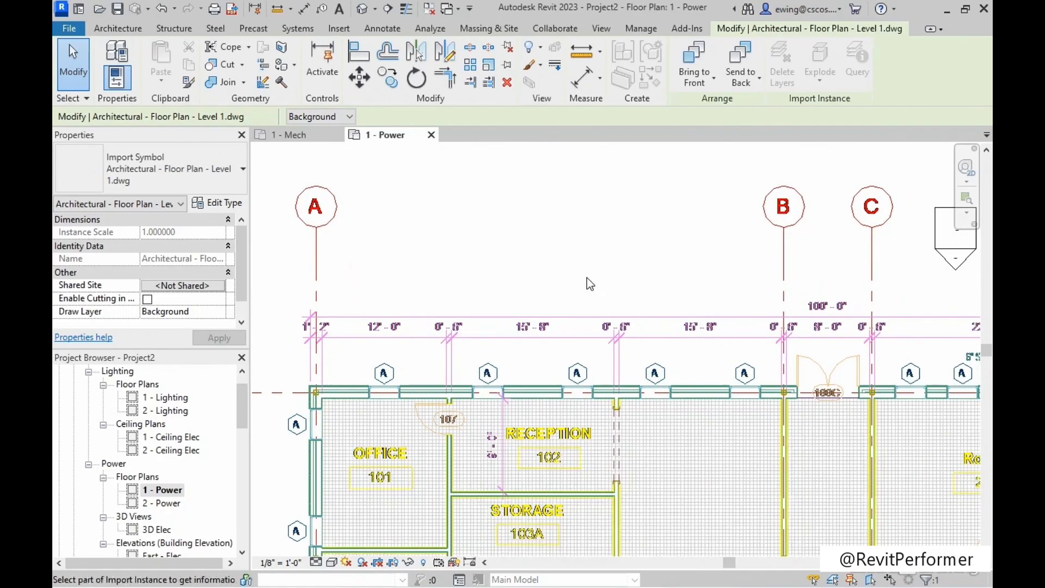
Exit the query and measure between the extension lines of the linked drawing's dimension above Office 101, beside grid A.
scroll(292, 380, up, 5)
middle_drag(408, 359, 495, 357)
scroll(585, 267, up, 1)
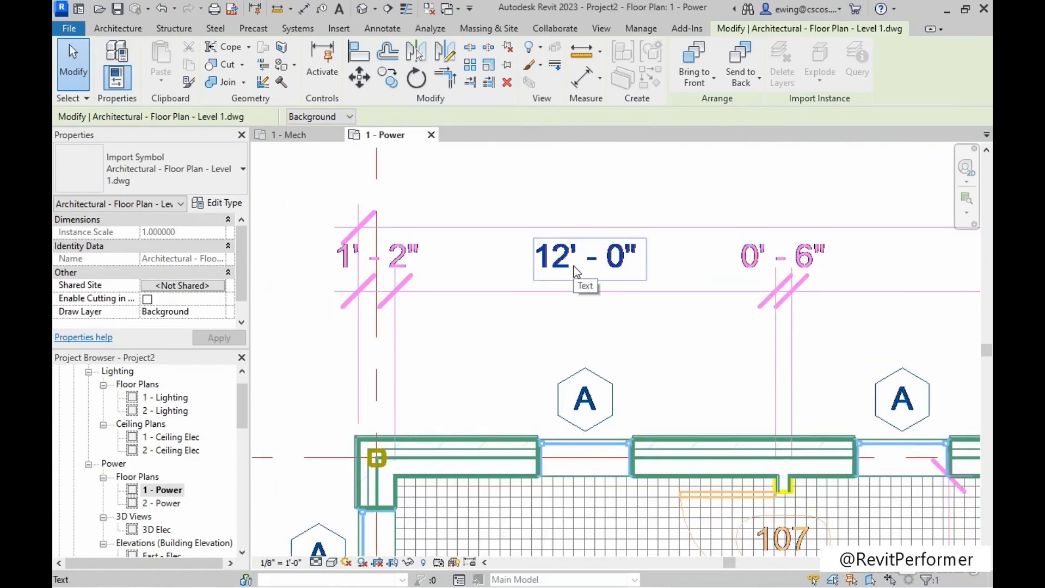
click(574, 185)
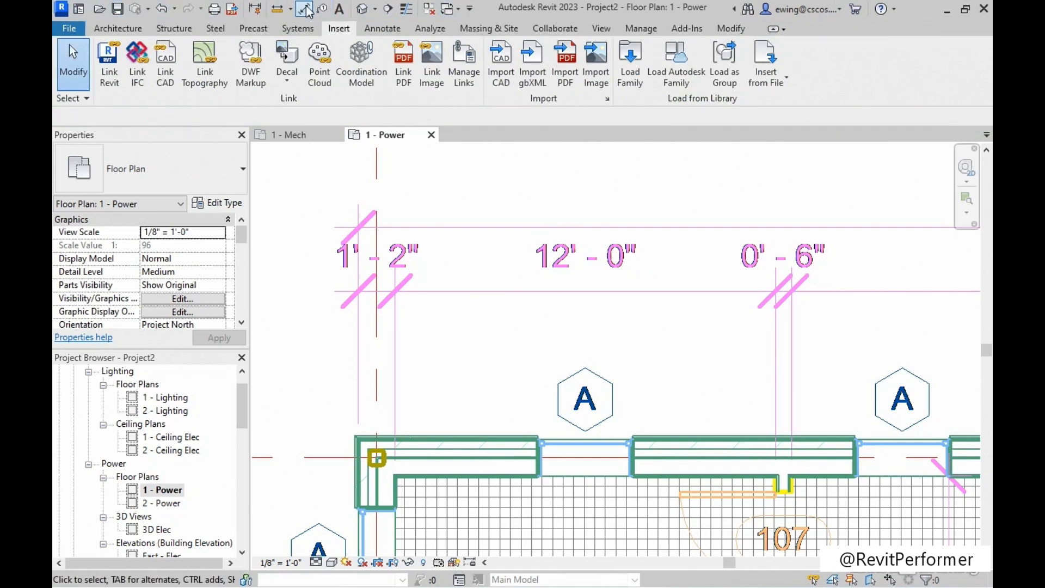
click(277, 9)
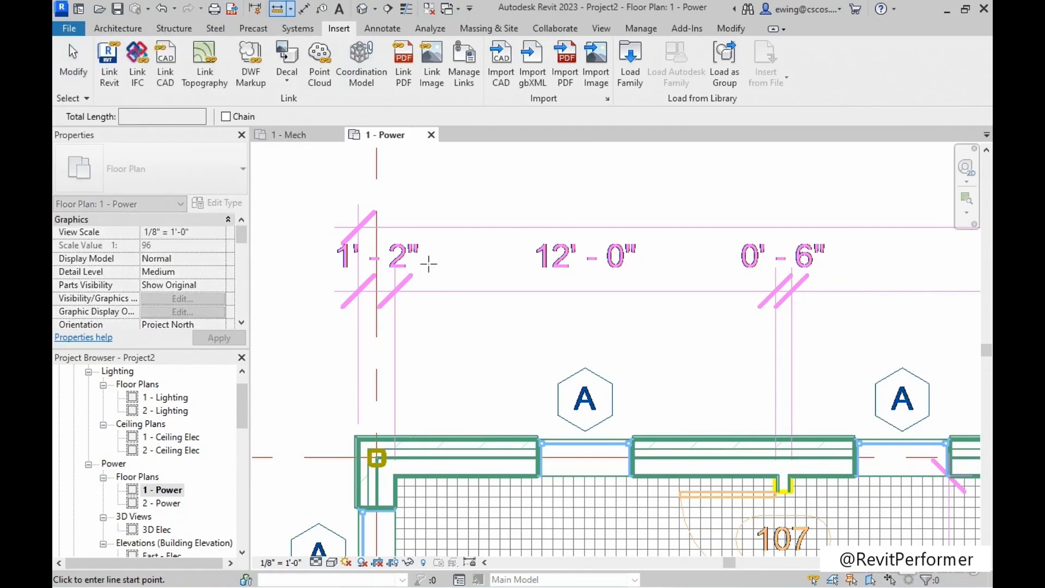
click(395, 350)
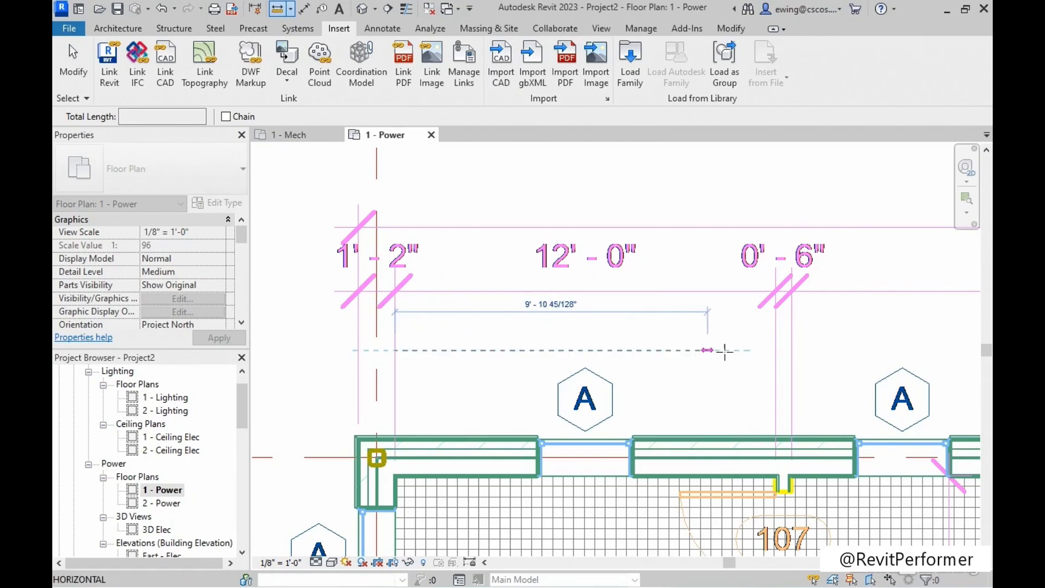
click(775, 350)
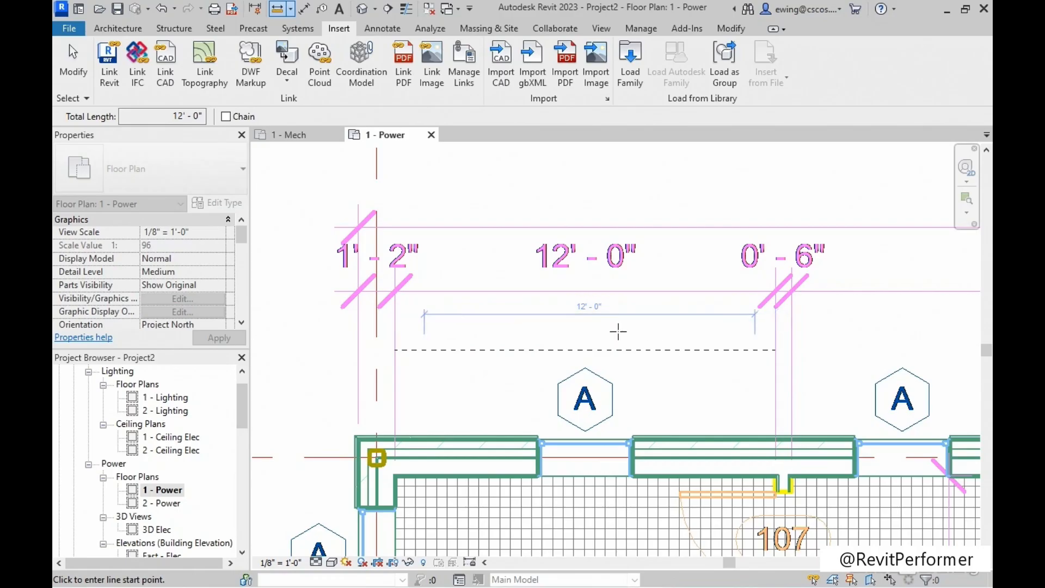
scroll(618, 331, down, 5)
middle_drag(618, 331, 449, 253)
key(Escape)
scroll(408, 296, down, 1)
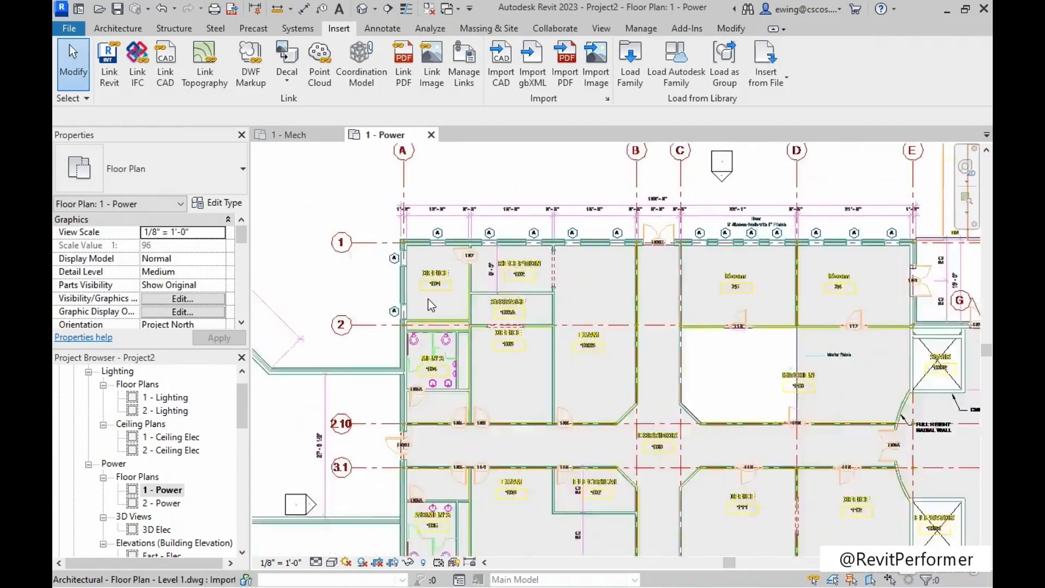
scroll(432, 302, down, 3)
middle_drag(450, 341, 544, 323)
middle_drag(463, 235, 540, 261)
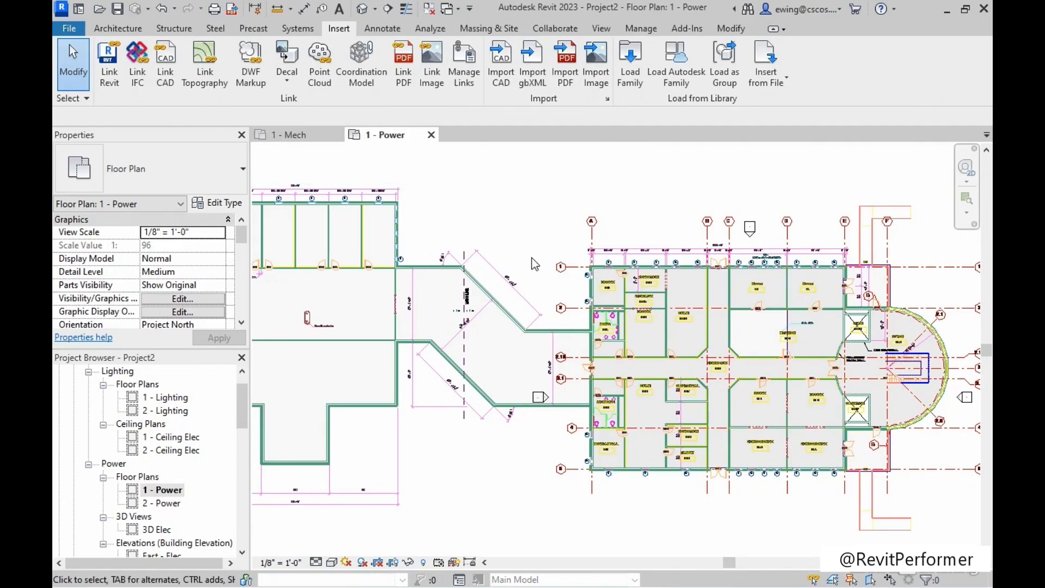
Open the power plan's visibility overrides and examine the layers of the linked Architectural - Floor Plan - Level 1.dwg among the imported categories.
middle_drag(521, 224, 467, 237)
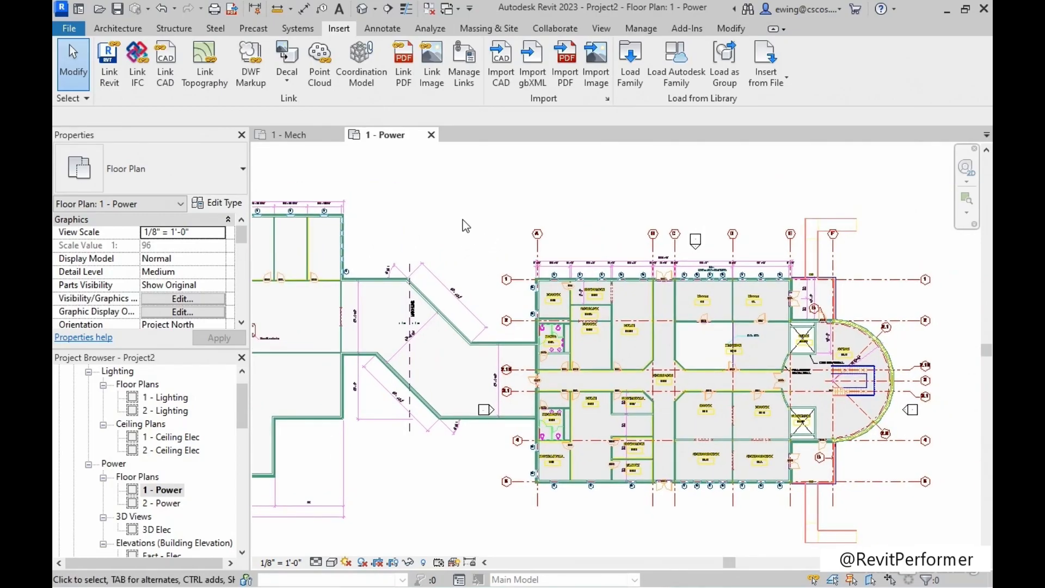
scroll(86, 256, down, 1)
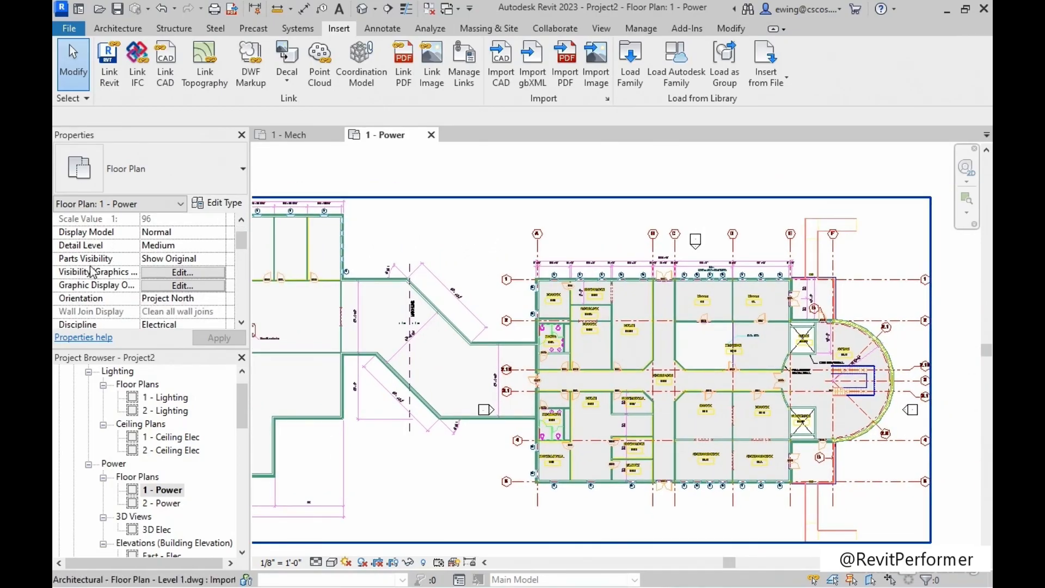
click(188, 274)
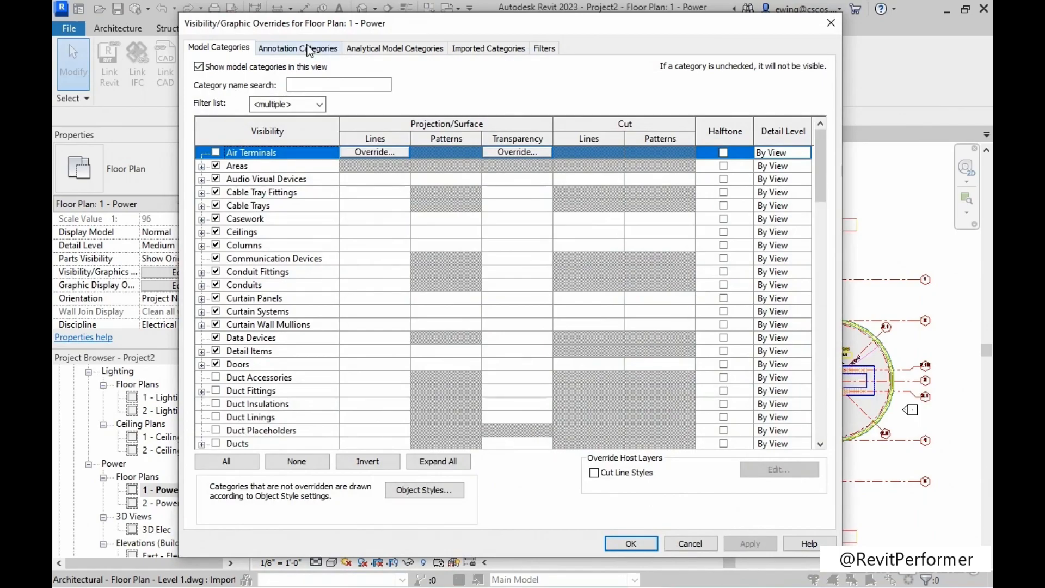
click(484, 49)
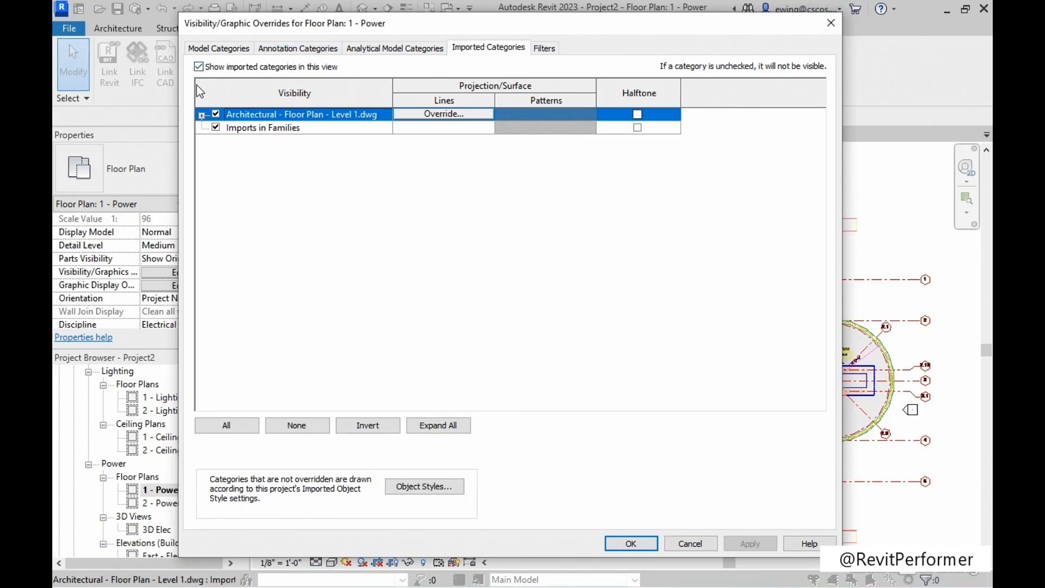
click(202, 115)
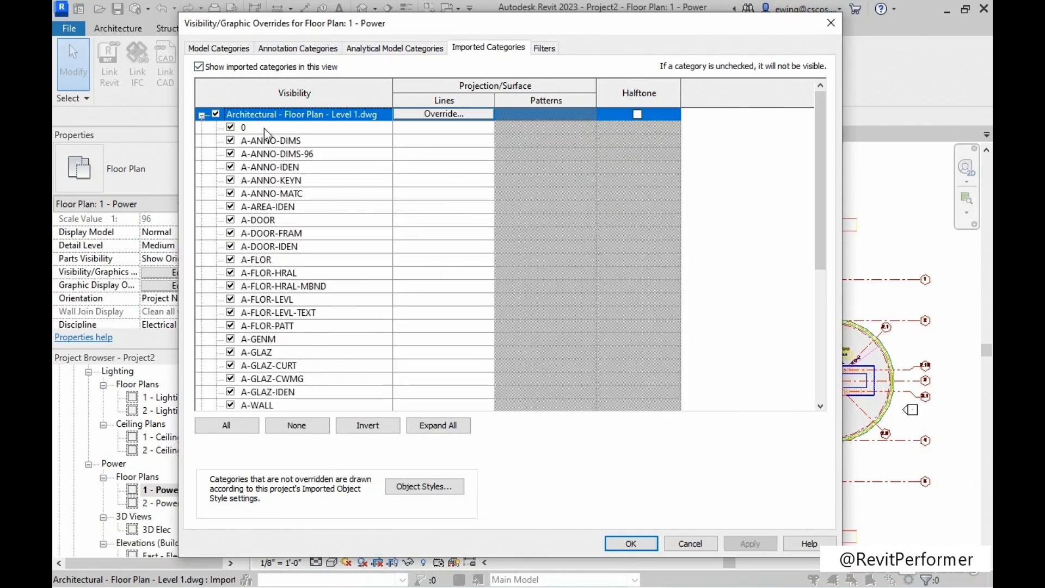
scroll(278, 231, down, 2)
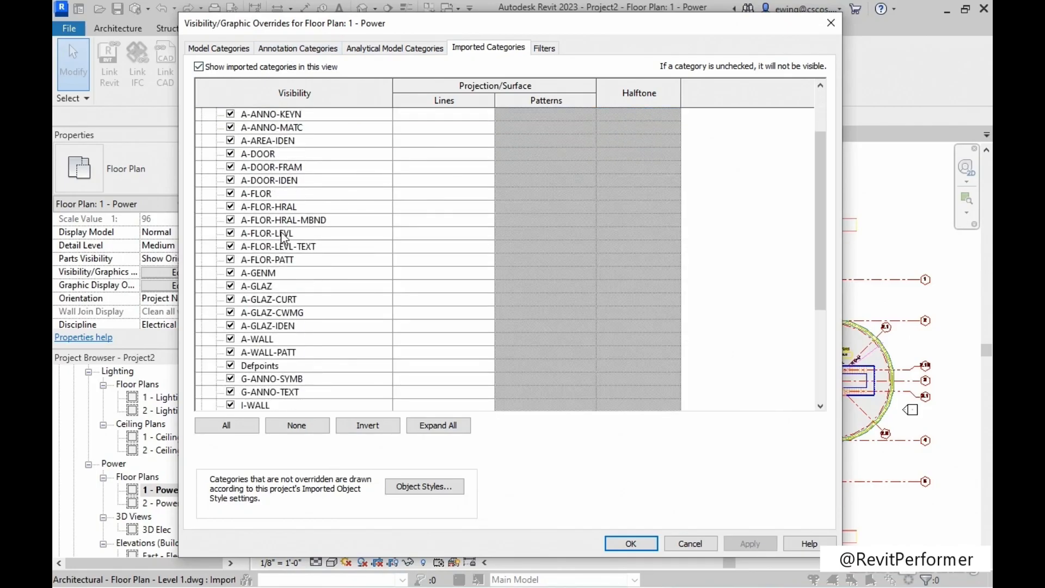
scroll(281, 233, down, 4)
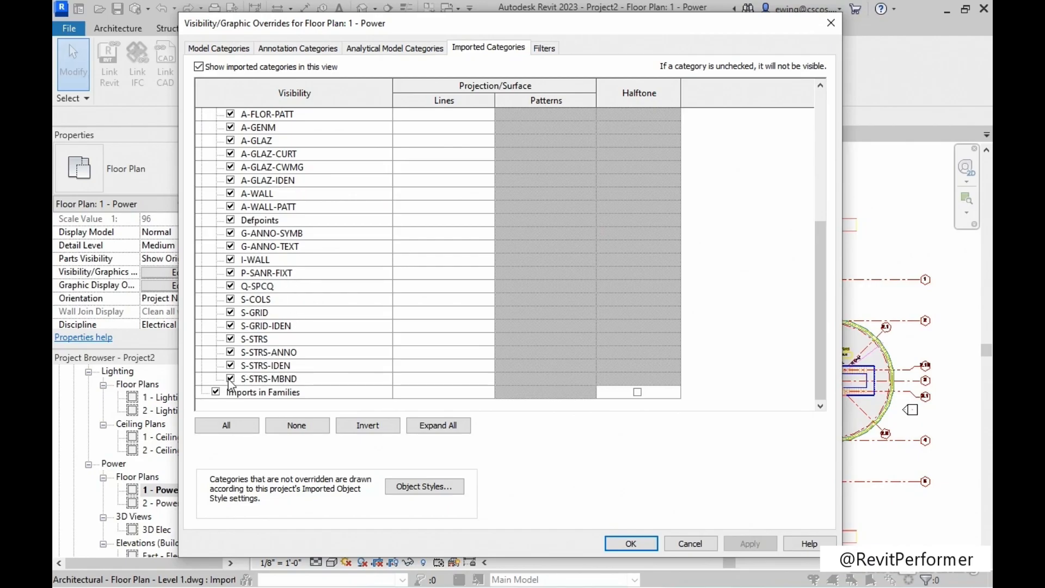
scroll(242, 247, up, 2)
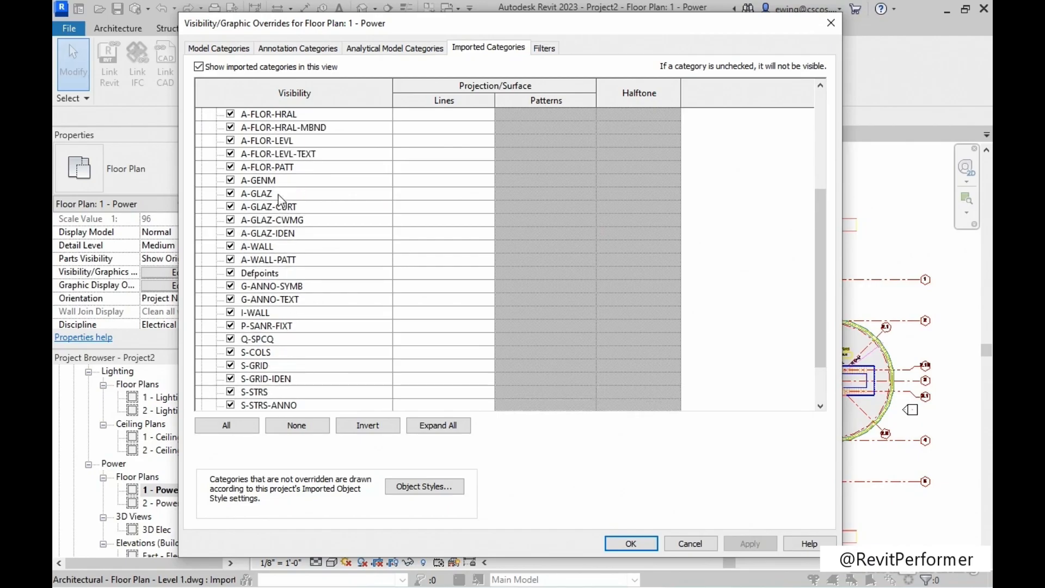
Inspect the line override options for the A-GLAZ layer, cancel them, and close the visibility overrides.
click(279, 195)
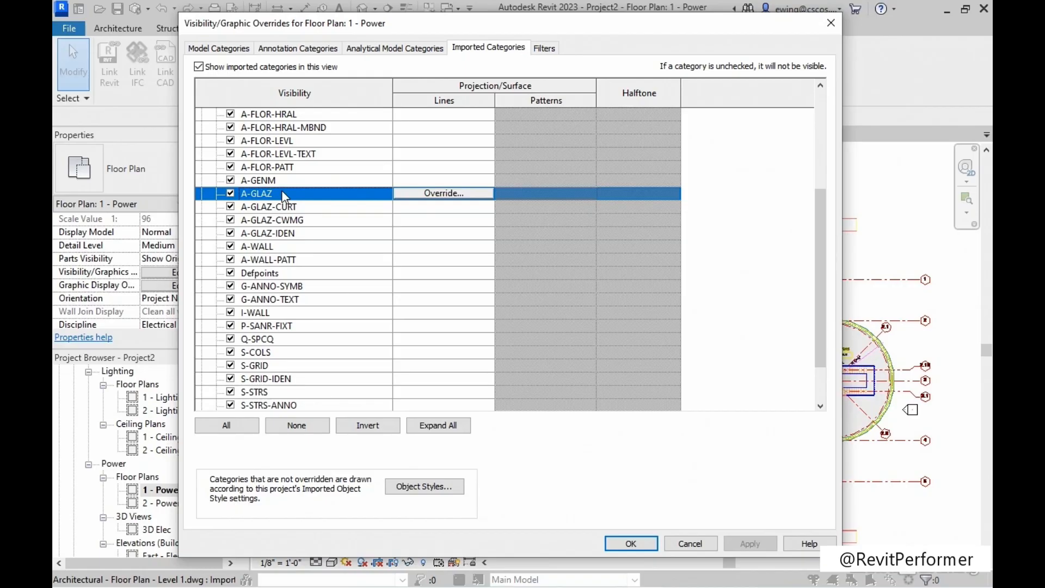
click(421, 193)
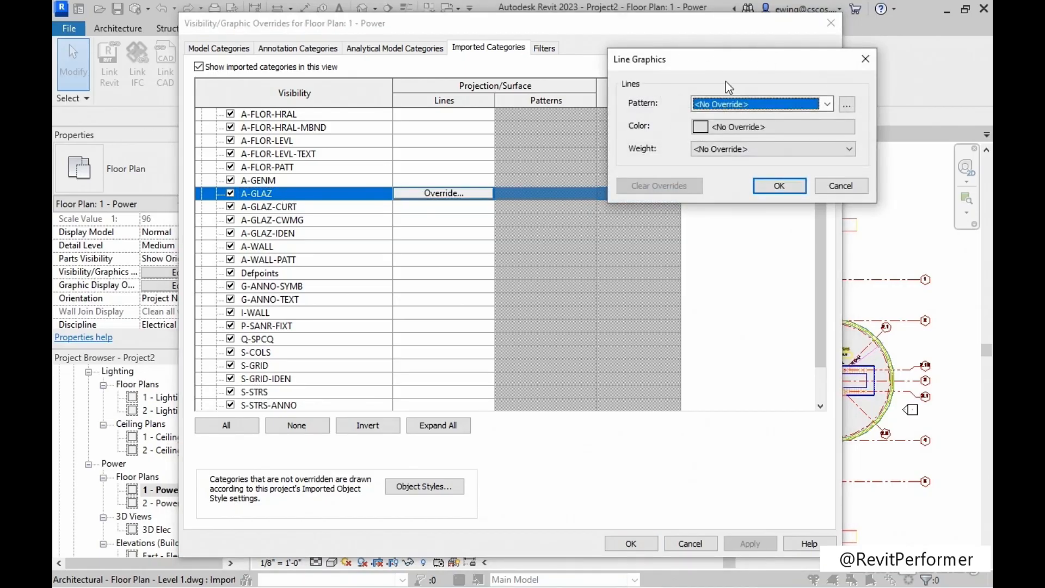
click(850, 186)
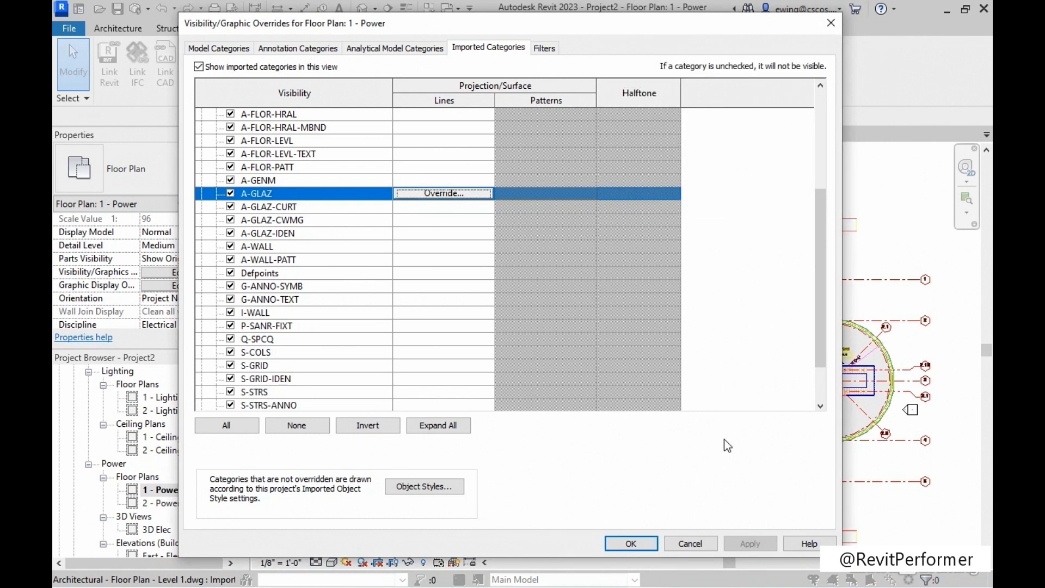
click(623, 542)
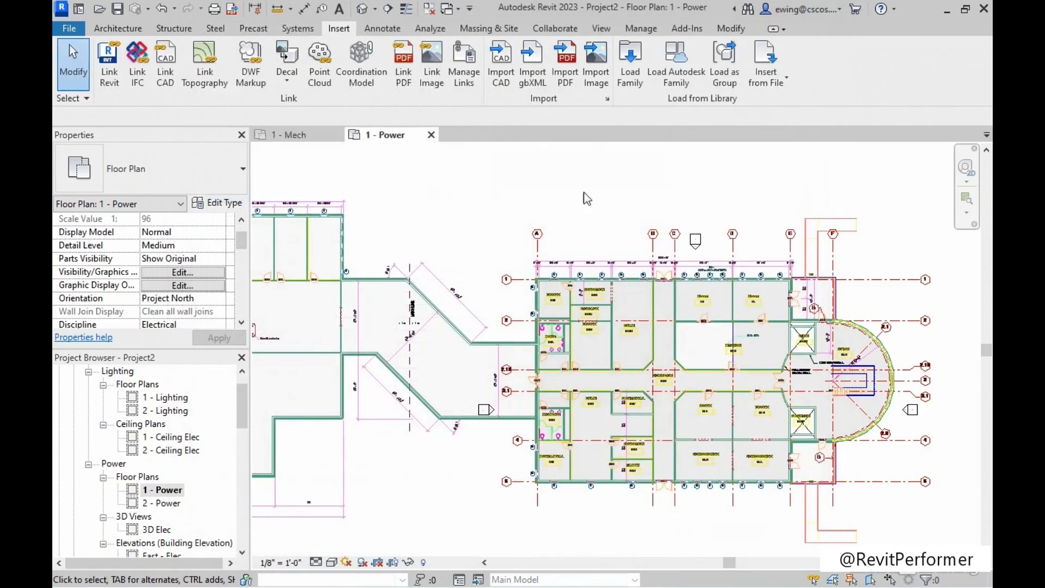
Create a new drafting view named CABINET, keeping the 1 1/2" = 1'-0" scale.
mouse_move(435, 205)
middle_down()
mouse_move(476, 210)
mouse_move(500, 231)
middle_up()
scroll(465, 199, down, 2)
scroll(461, 201, down, 2)
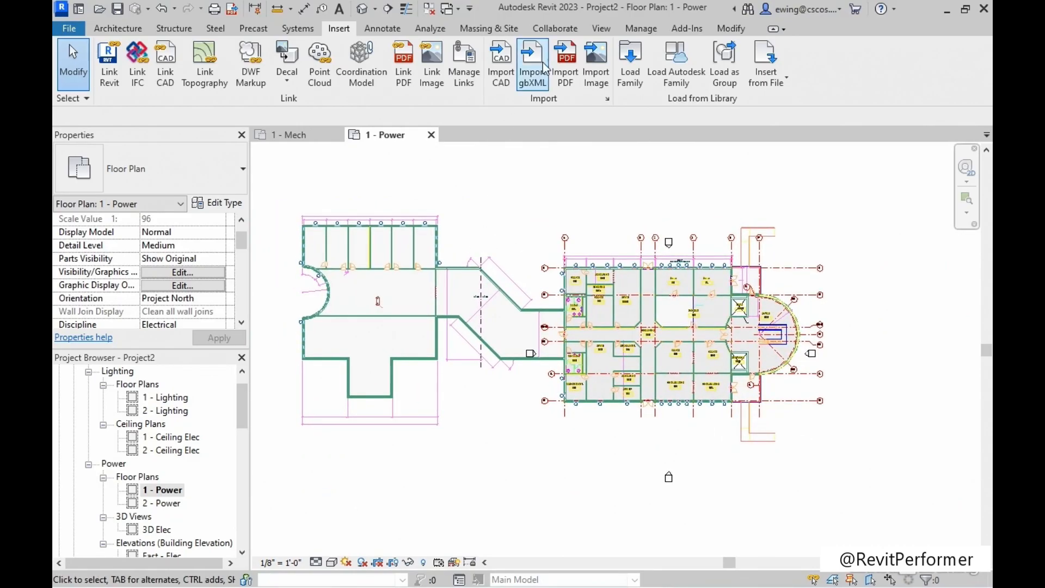
click(602, 30)
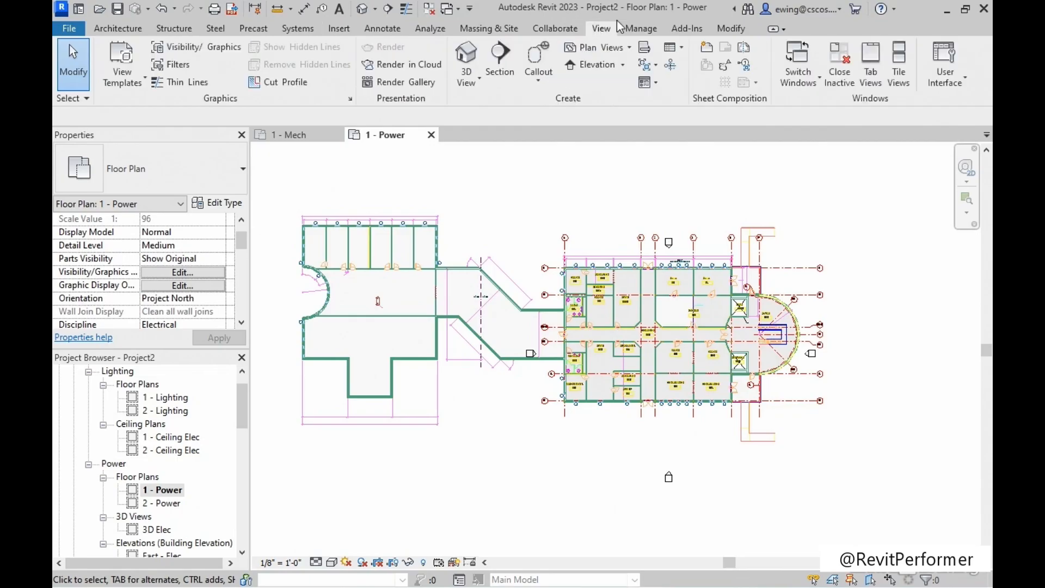
click(646, 50)
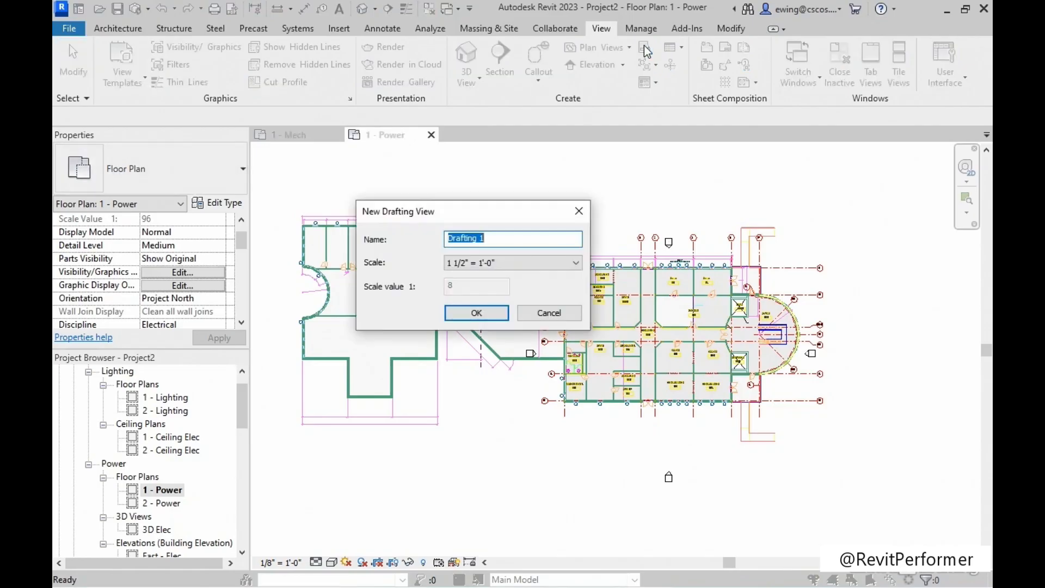
click(453, 239)
drag(504, 239, 440, 236)
text(CABINET)
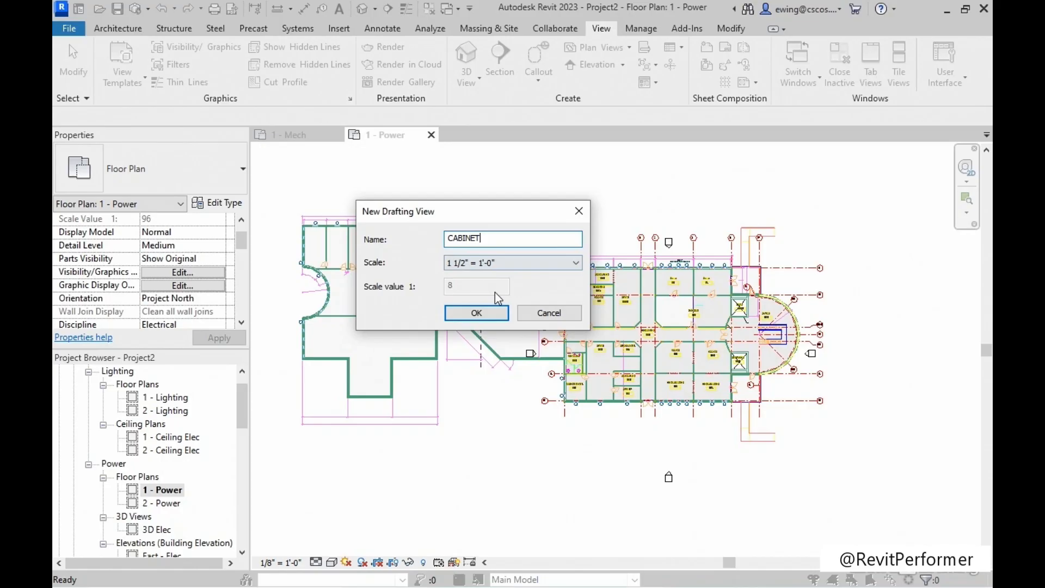
click(482, 317)
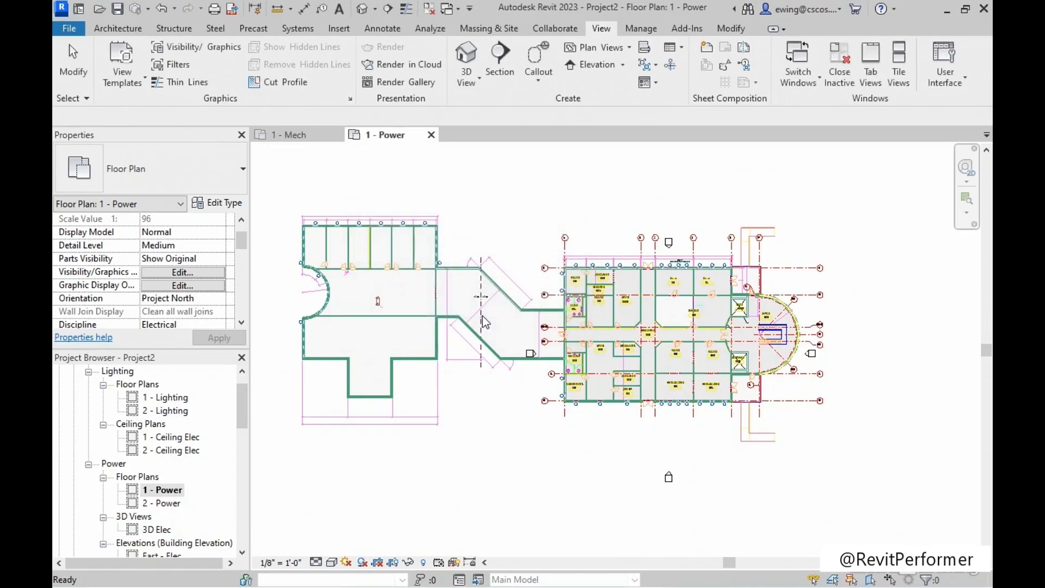
Start a CAD import in the CABINET view, choosing TYPICAL BASE CABINET.dwg with Black and White colors.
click(338, 30)
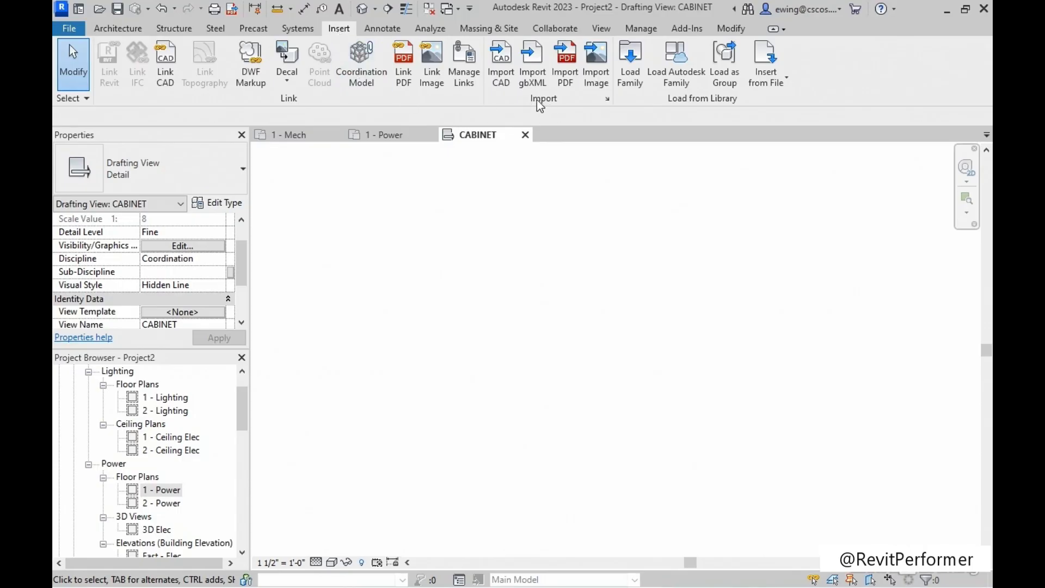
click(504, 80)
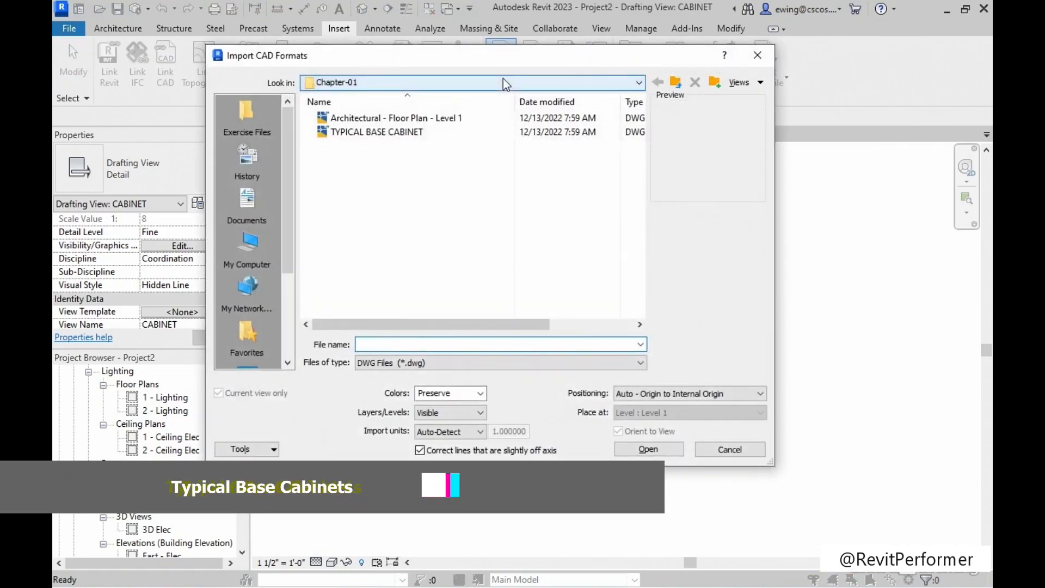
click(381, 132)
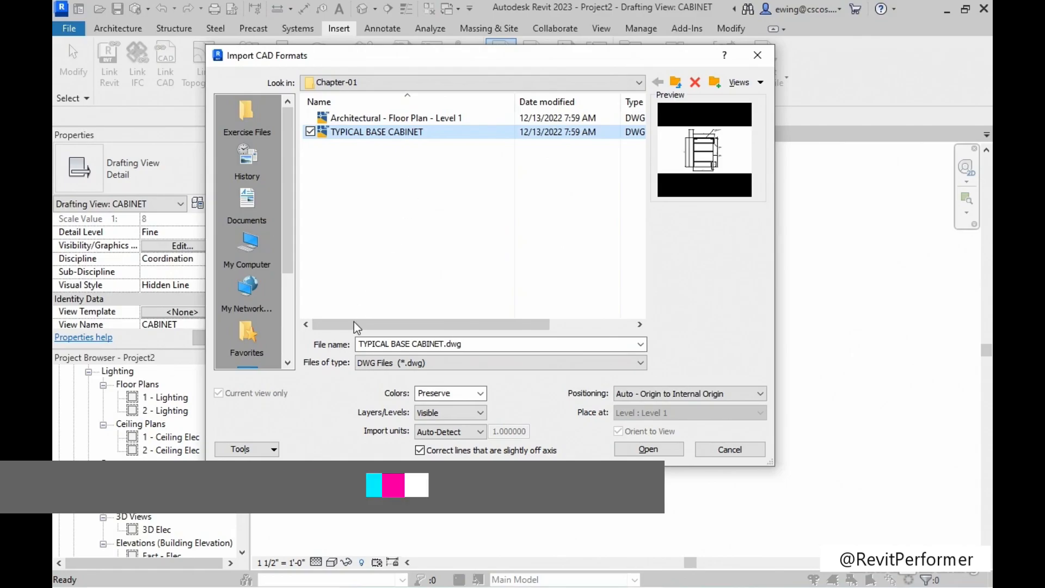
click(477, 394)
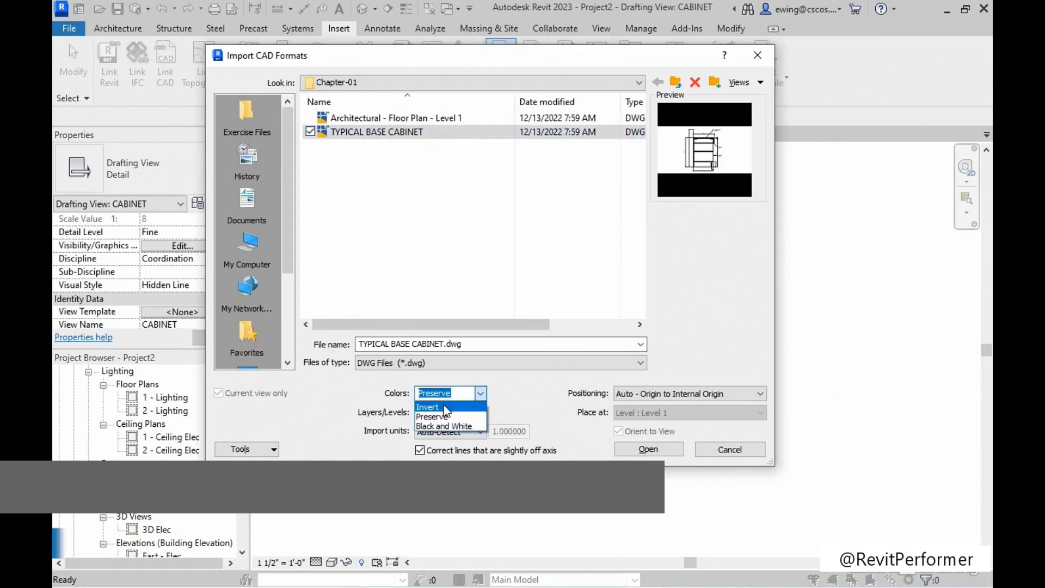
click(435, 425)
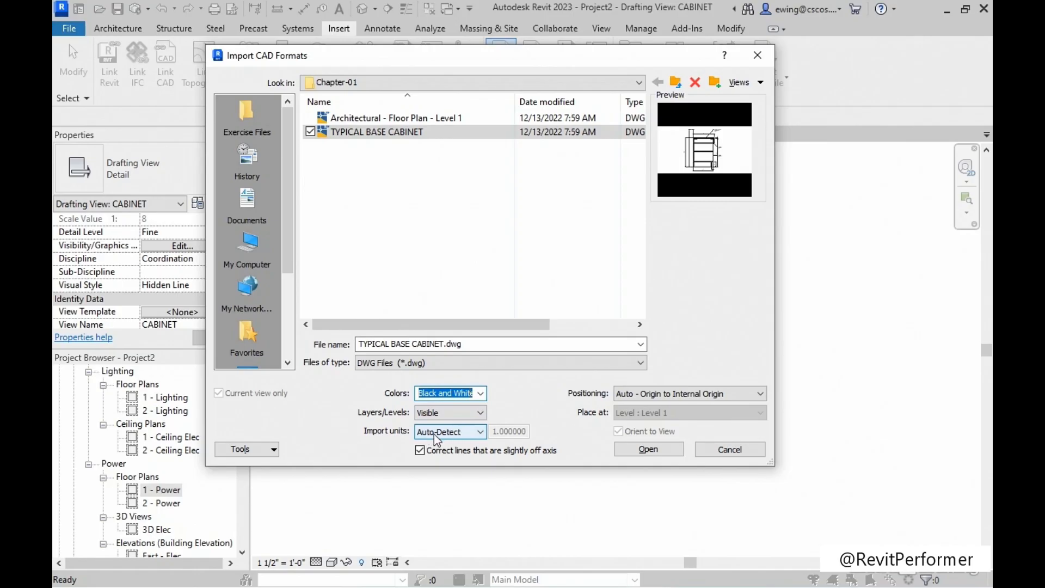
Set the positioning to Auto - Center to Center and import the cabinet drawing.
click(719, 396)
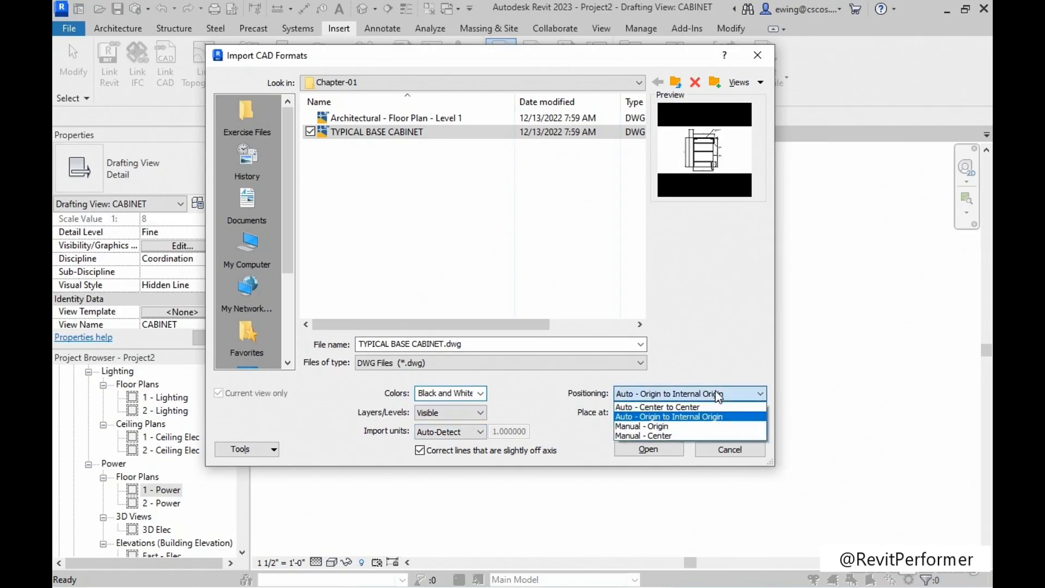
click(687, 406)
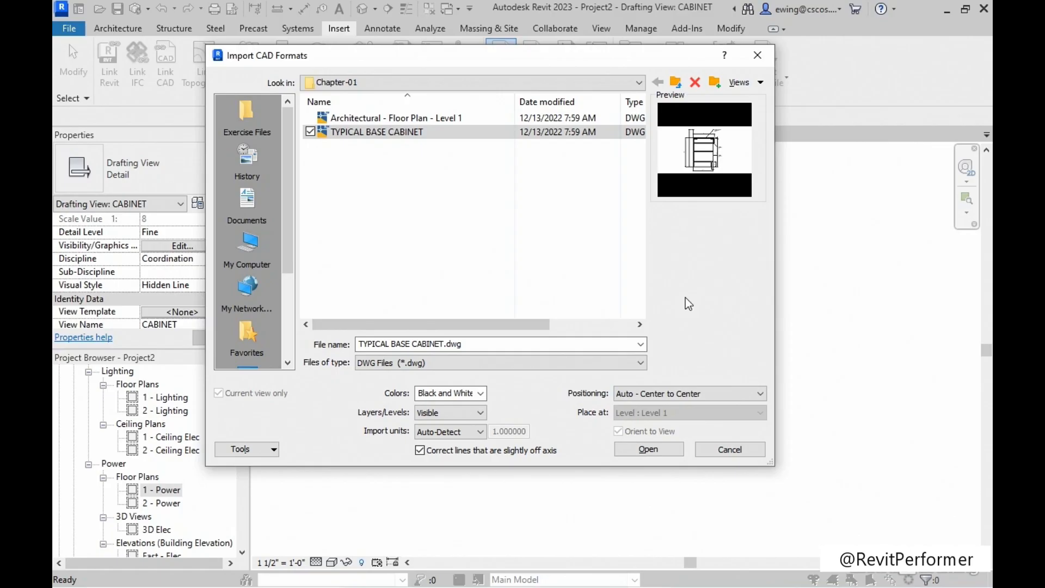
click(642, 451)
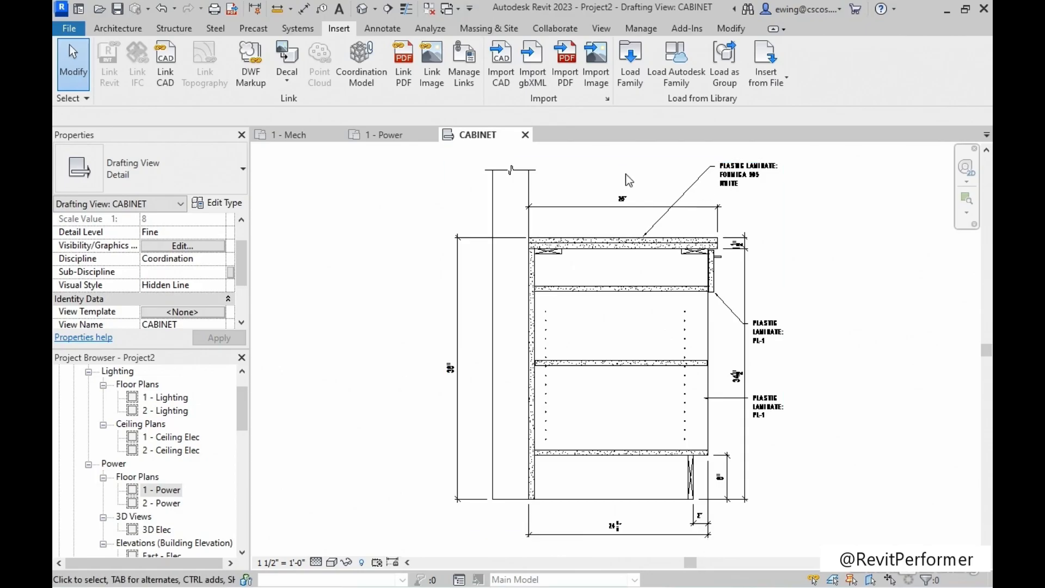
Measure between the extension lines of the cabinet countertop's overall width dimension, and exit the measuring tool.
scroll(621, 174, up, 5)
mouse_move(590, 210)
middle_down()
mouse_move(561, 216)
mouse_move(547, 206)
middle_up()
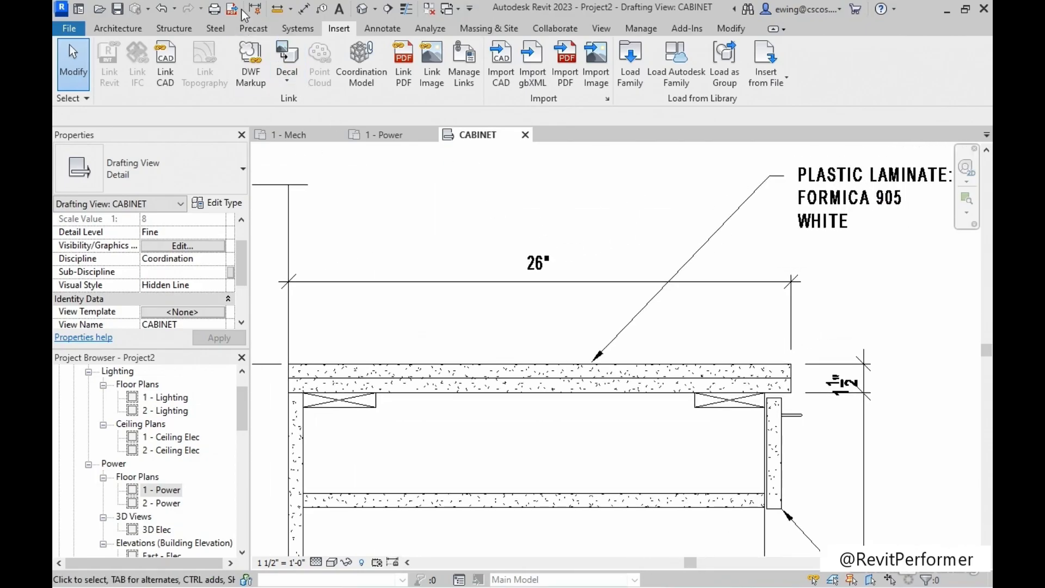
click(278, 14)
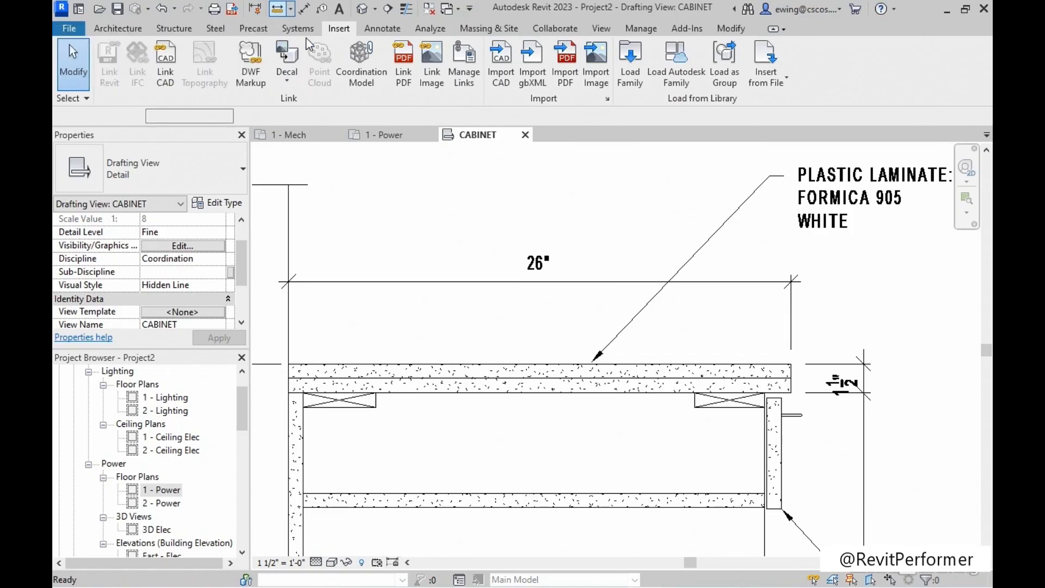
click(290, 318)
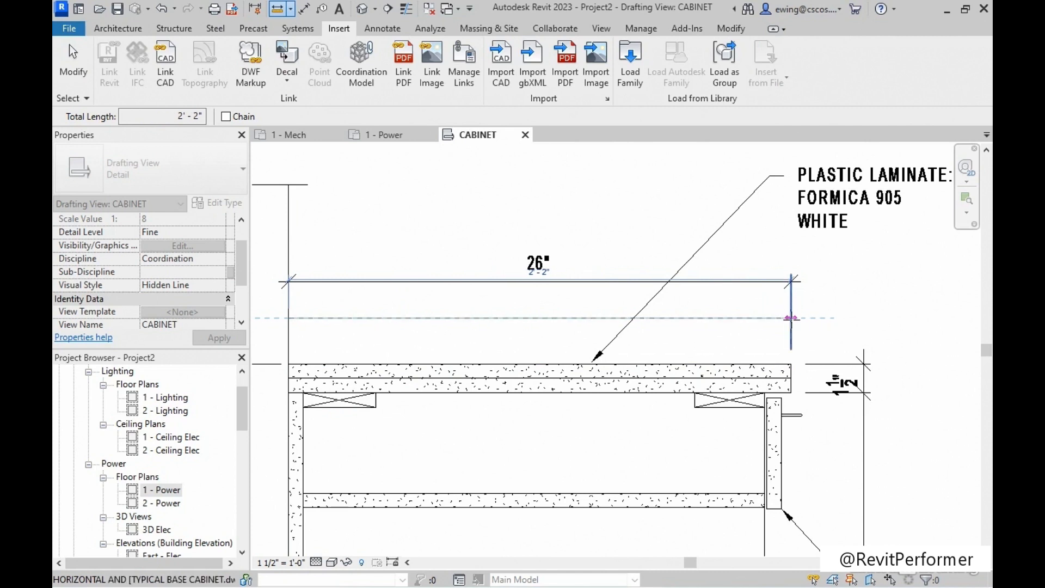
click(790, 317)
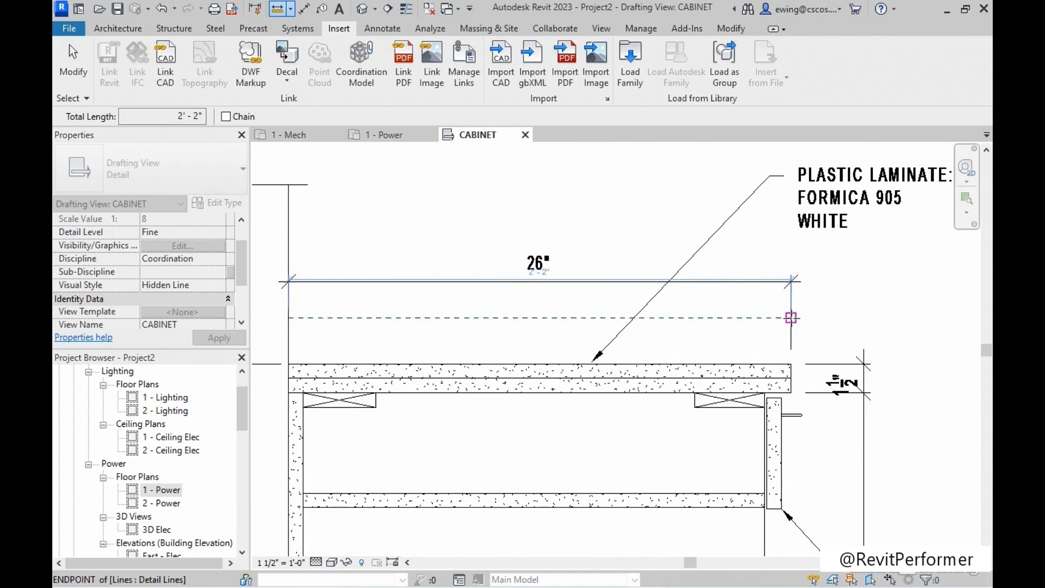
key(Escape)
Fully explode the imported TYPICAL BASE CABINET.dwg in the CABINET view into native Revit elements, and clear the selection.
scroll(740, 317, down, 6)
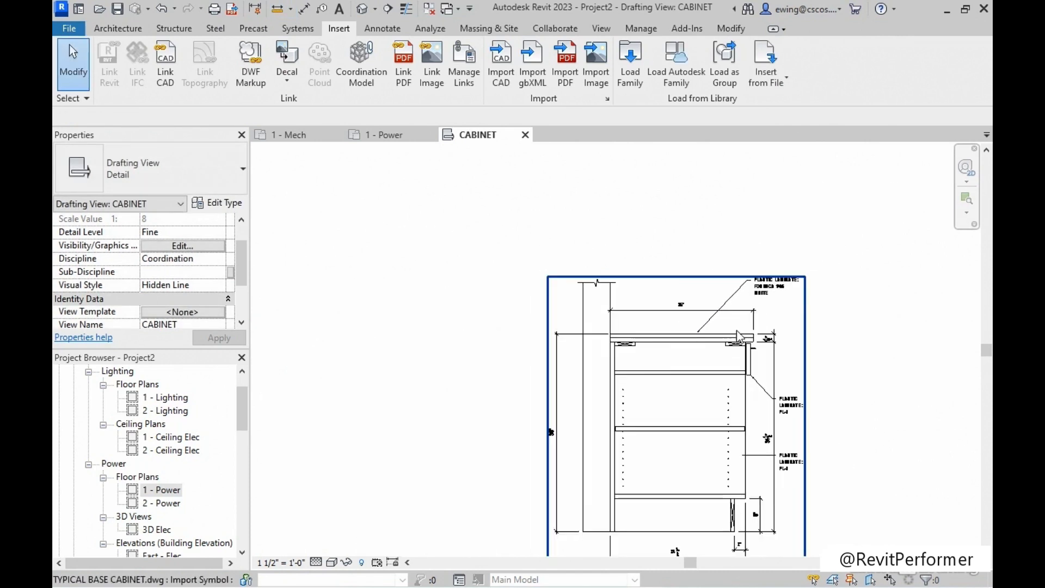
middle_drag(700, 385, 554, 365)
scroll(632, 288, up, 5)
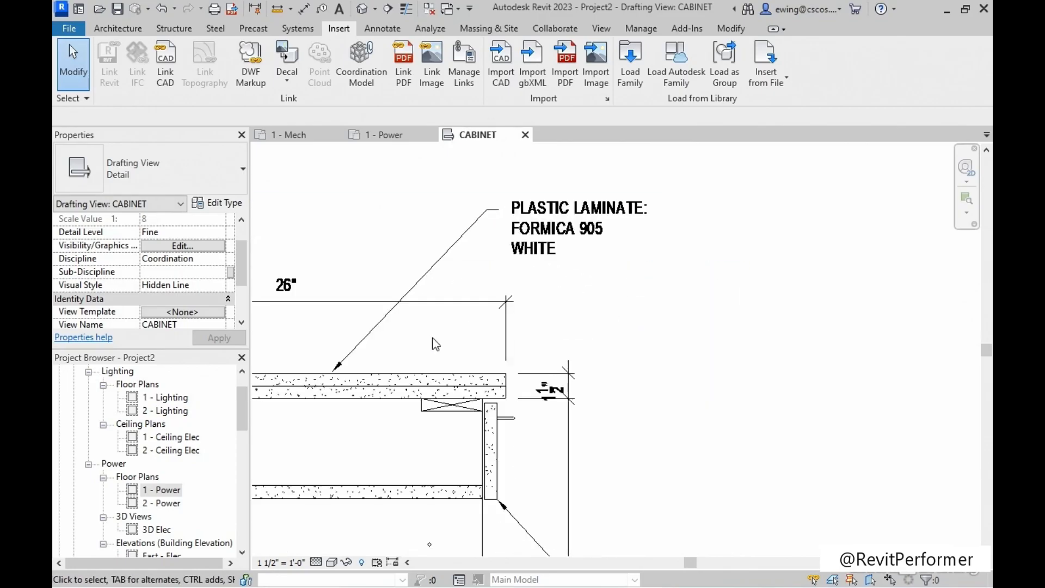
middle_drag(433, 337, 525, 367)
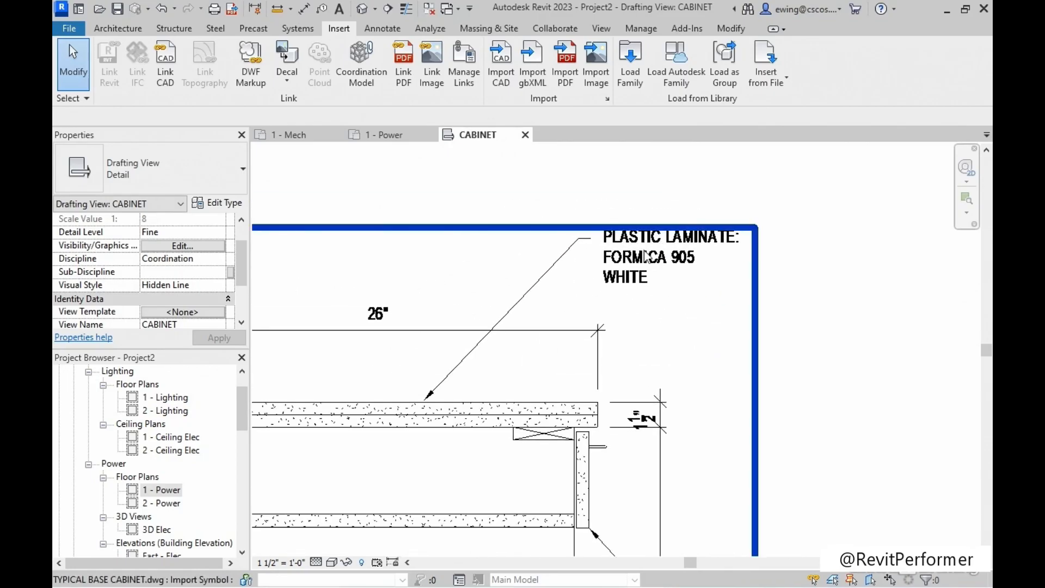
scroll(655, 290, down, 2)
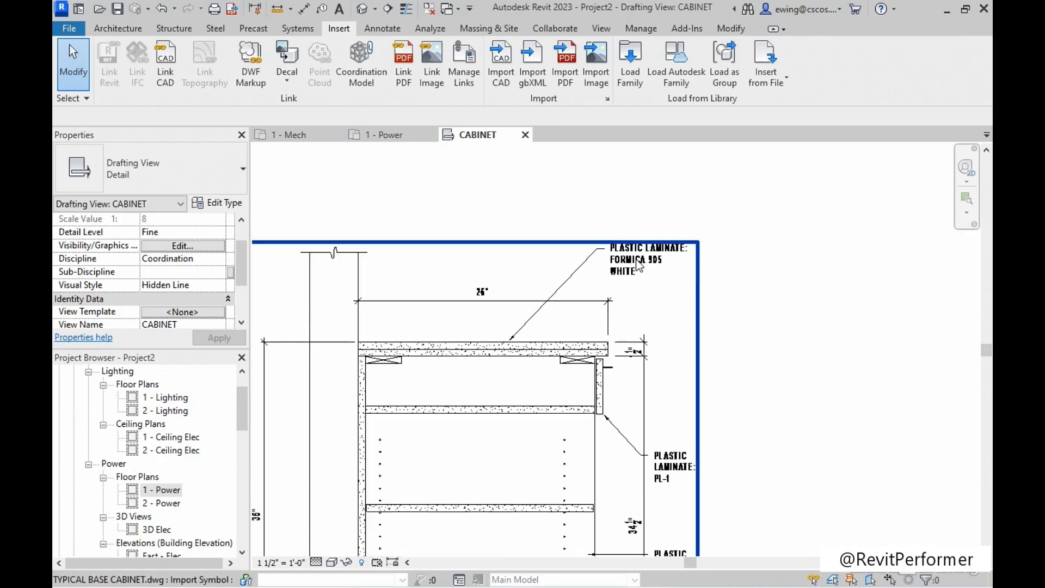
click(640, 265)
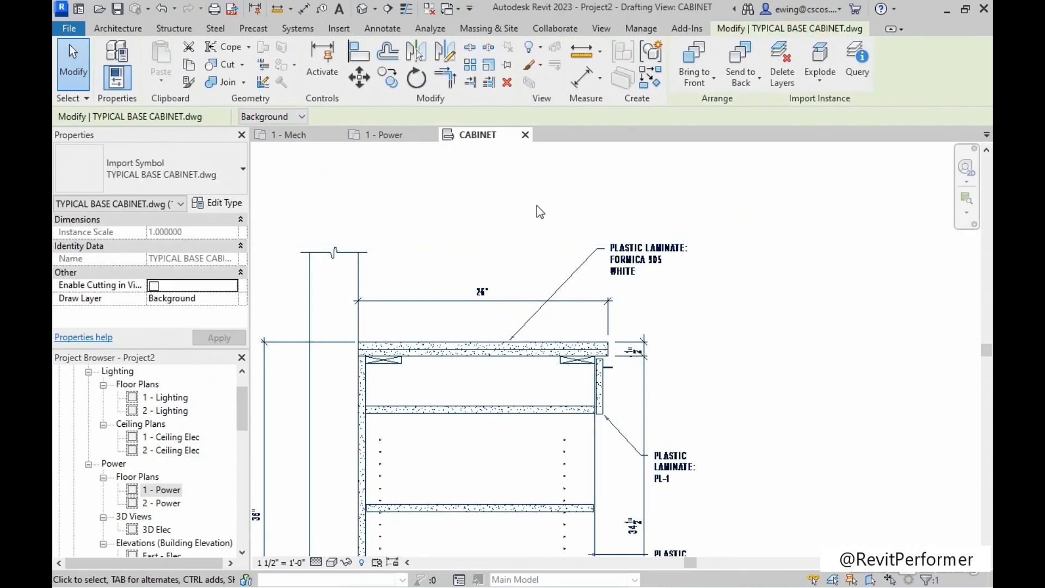
scroll(522, 204, down, 2)
middle_drag(513, 202, 639, 172)
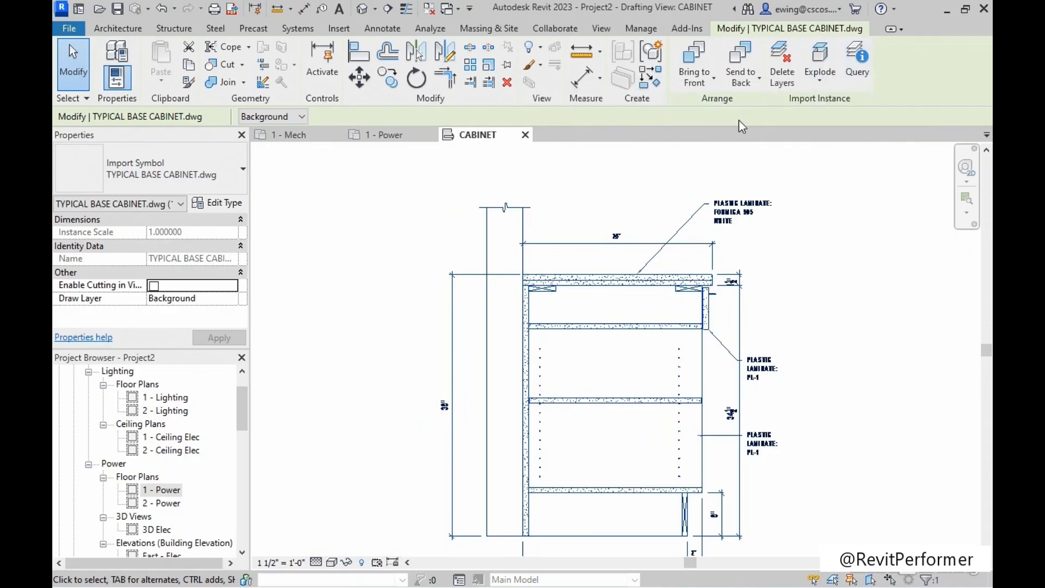
click(820, 82)
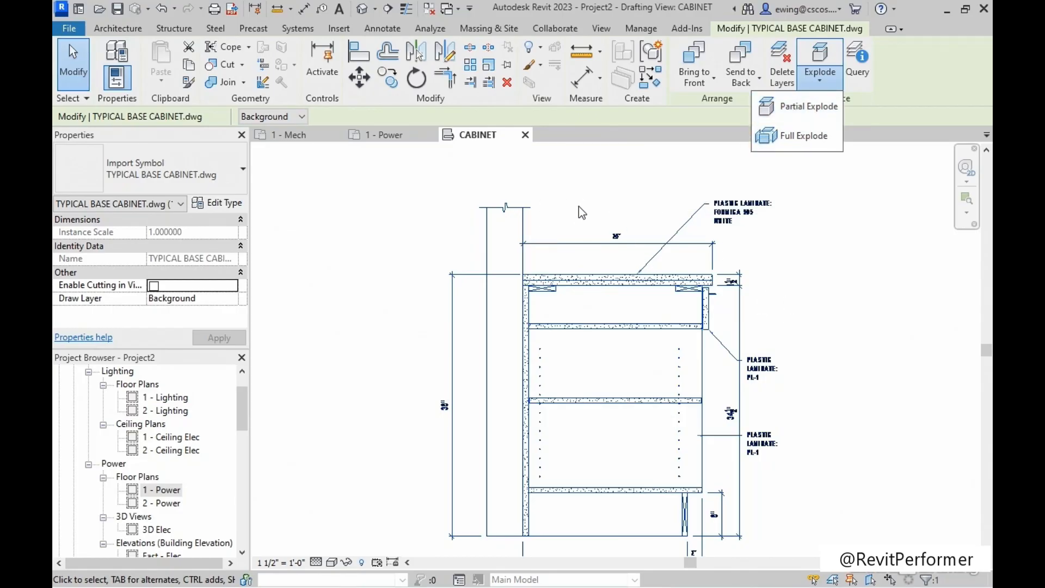
click(802, 141)
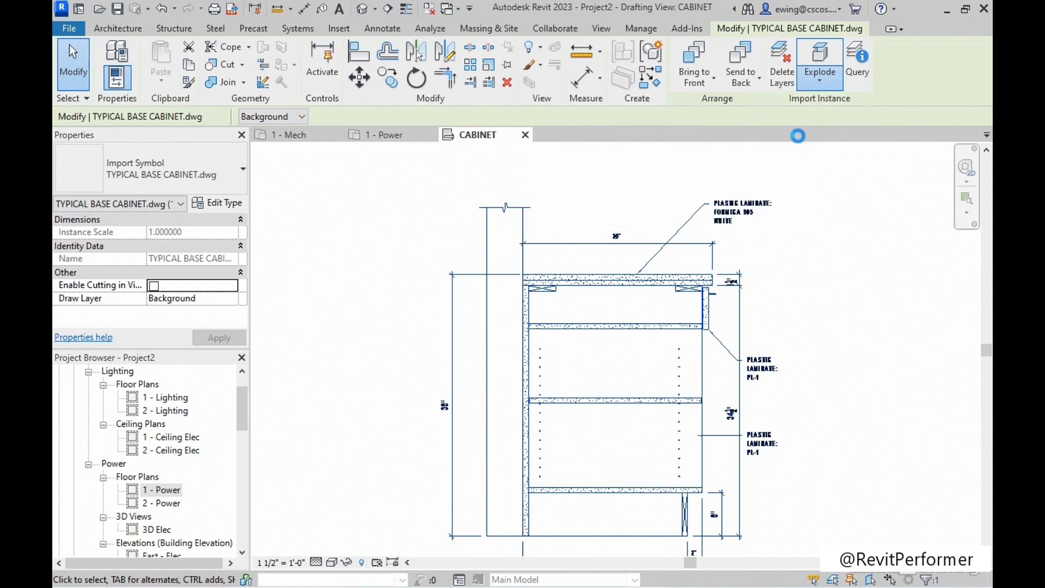
click(790, 285)
Delete the exploded 26" dimension above the countertop, including its text, dimension line, tick marks and outer extension line.
scroll(745, 225, up, 3)
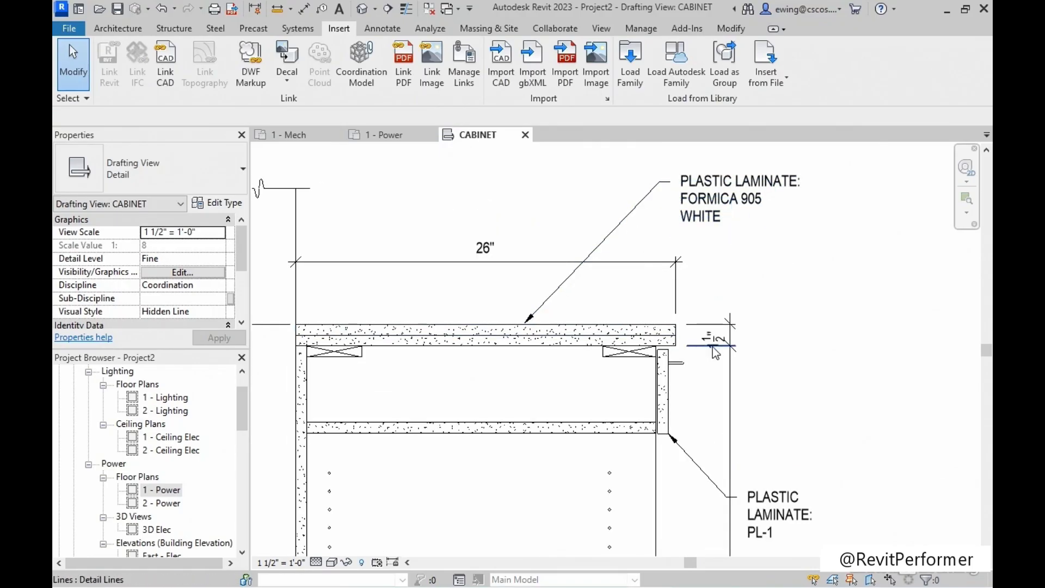
scroll(479, 238, down, 2)
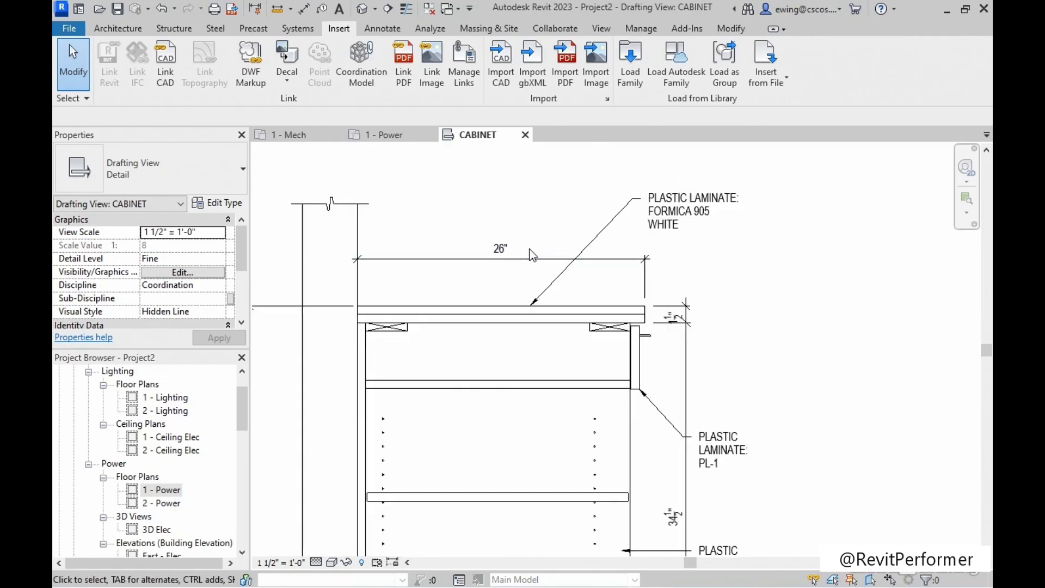
scroll(531, 294, up, 3)
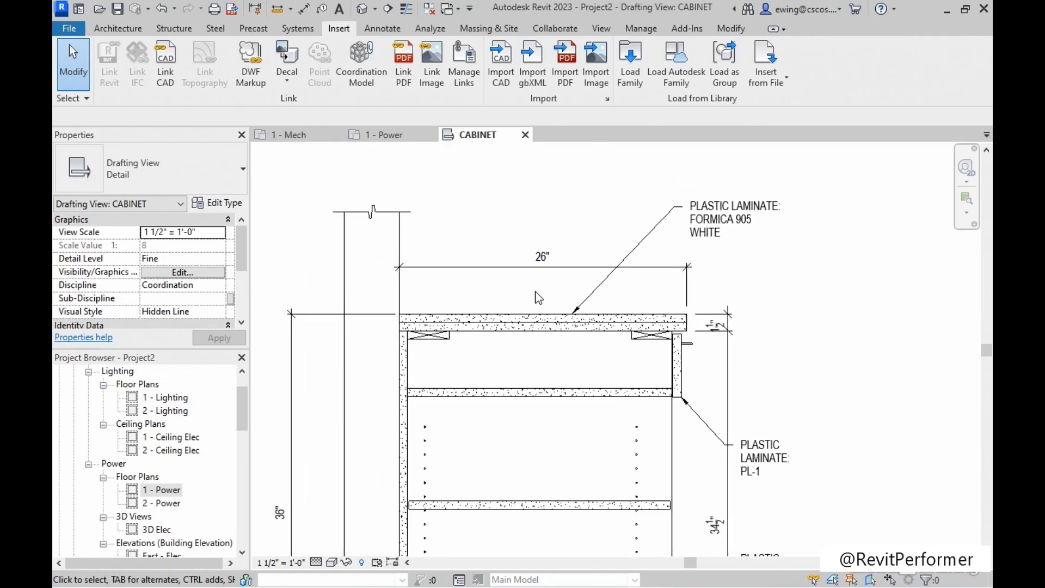
drag(474, 285, 472, 284)
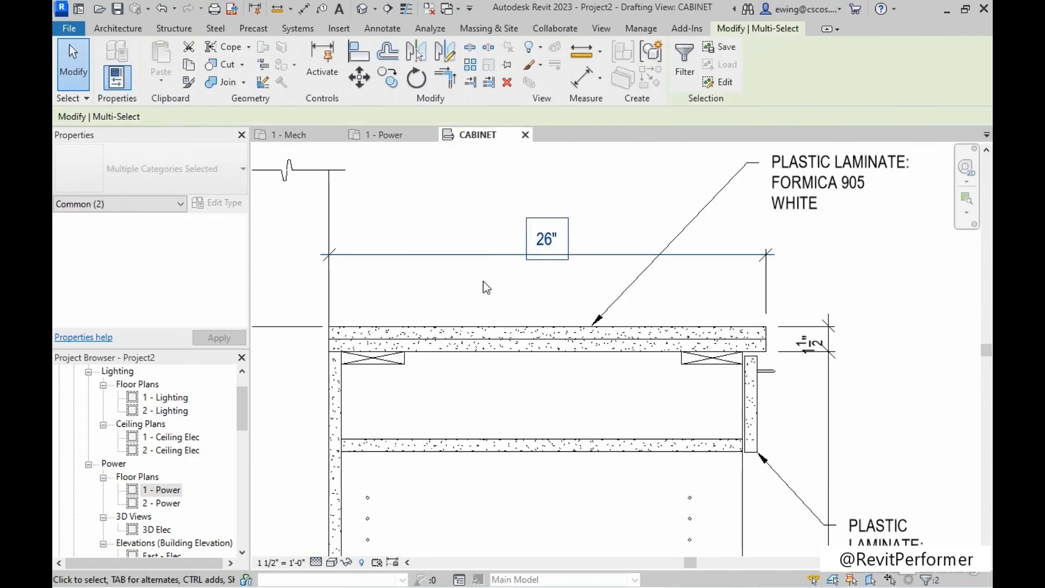
key(Delete)
click(772, 290)
key(Delete)
click(773, 252)
key(Delete)
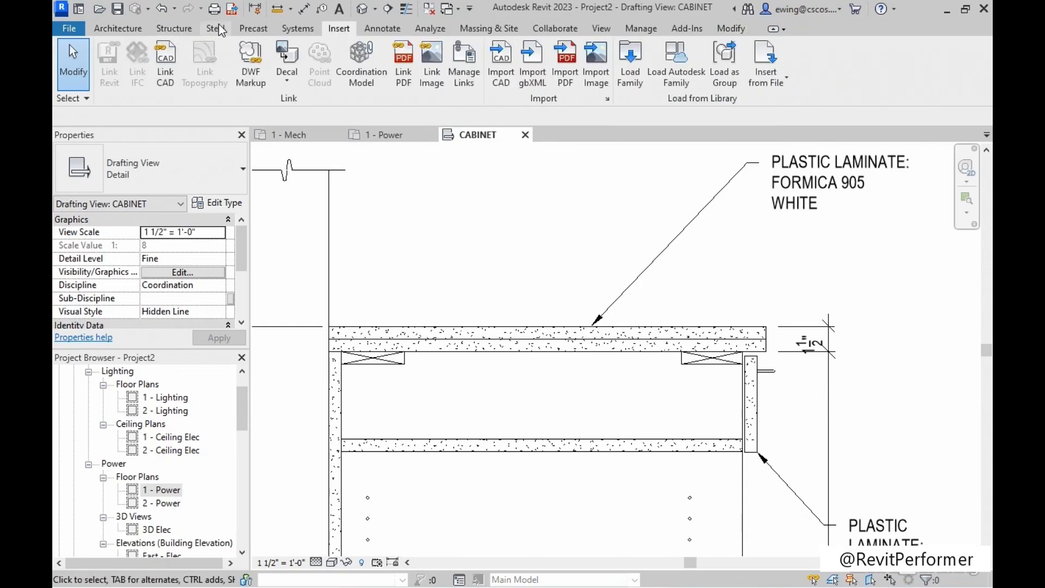
Place an aligned dimension above the countertop from the wall line to the countertop's front edge, and exit the dimension tool.
click(304, 10)
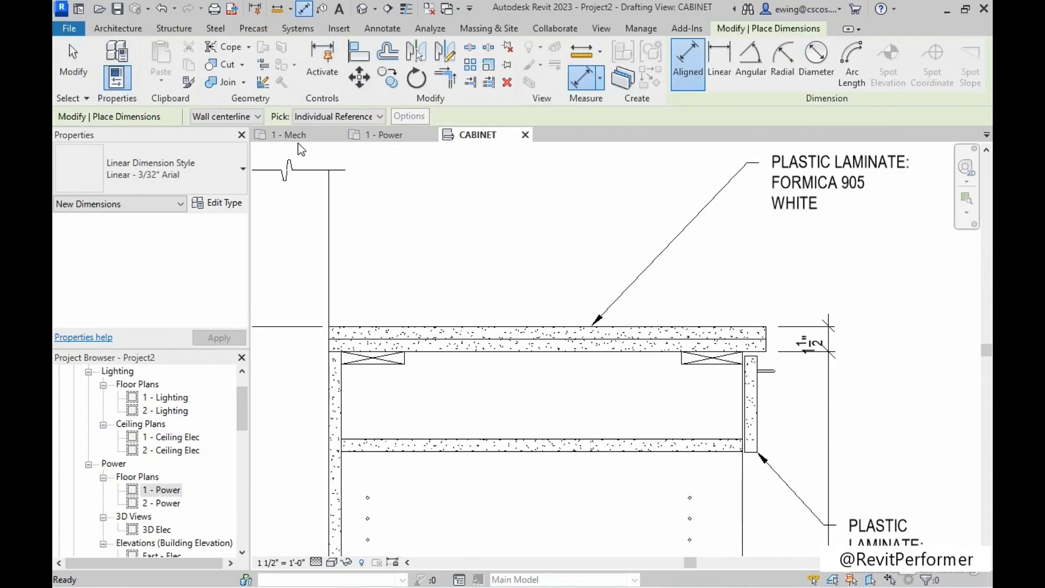
click(330, 274)
scroll(743, 325, up, 3)
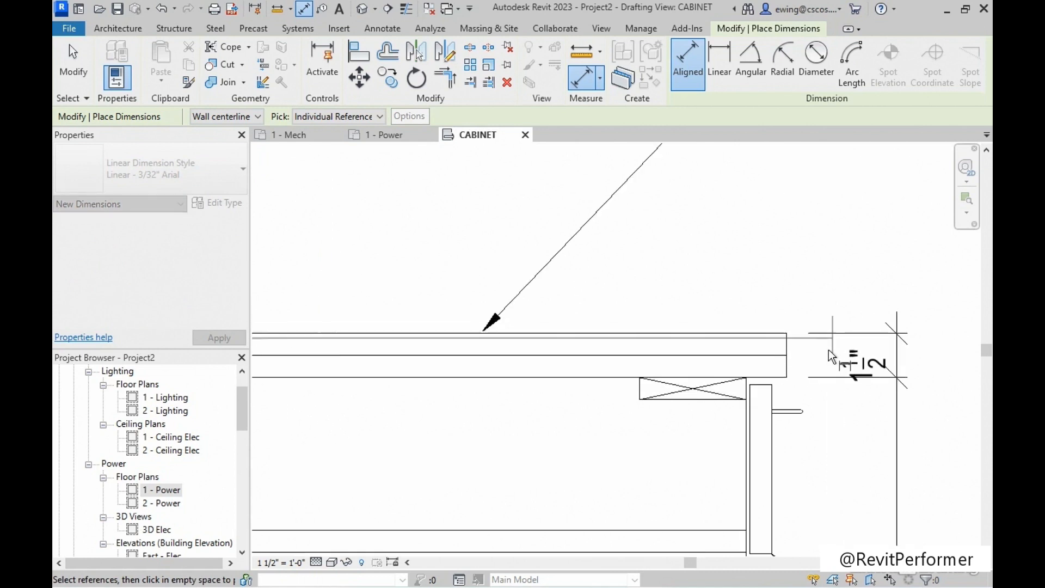
click(790, 351)
scroll(791, 351, down, 2)
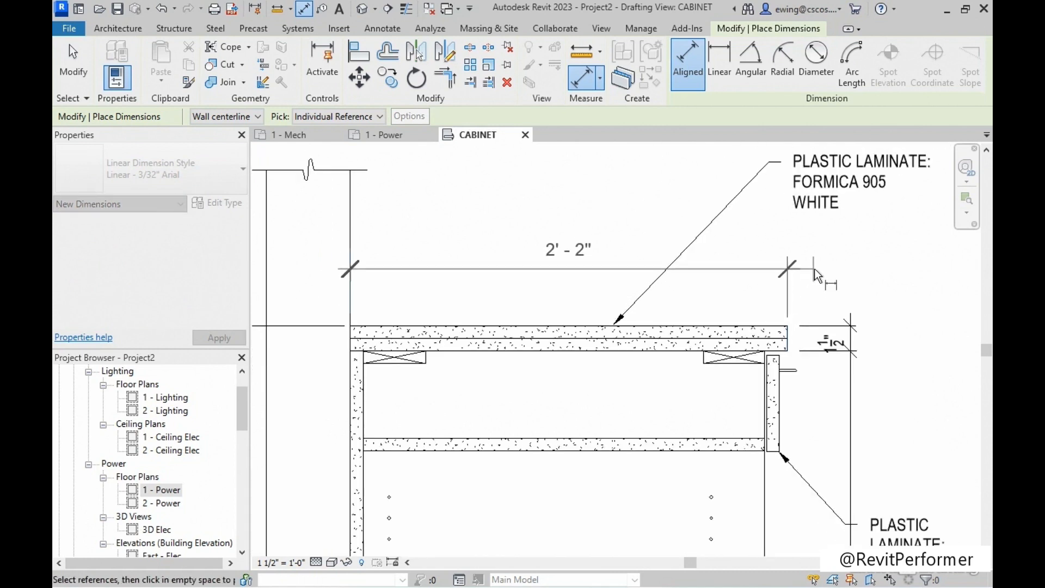
click(815, 263)
key(Escape)
key(Escape)
Open the boundary of the countertop's upper filled region for editing, inspect its sketch lines, and leave boundary editing.
scroll(528, 285, up, 2)
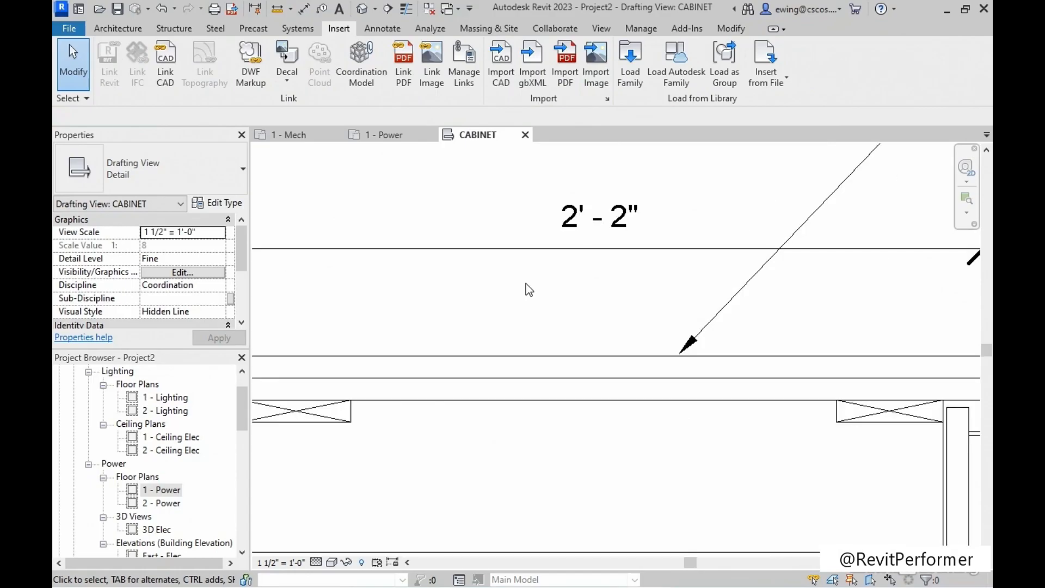
scroll(526, 284, down, 2)
scroll(535, 331, up, 3)
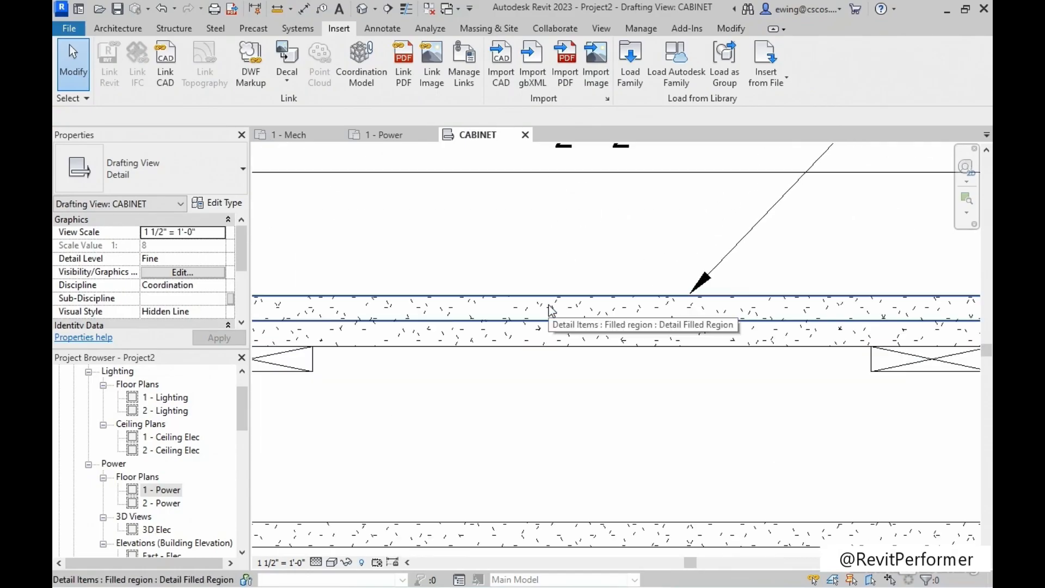
click(549, 309)
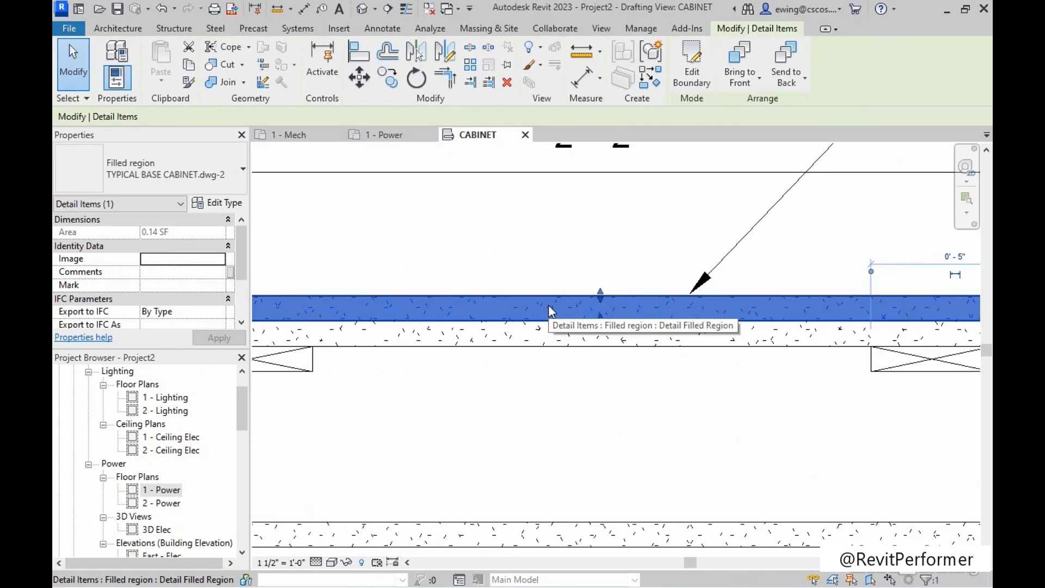
click(700, 65)
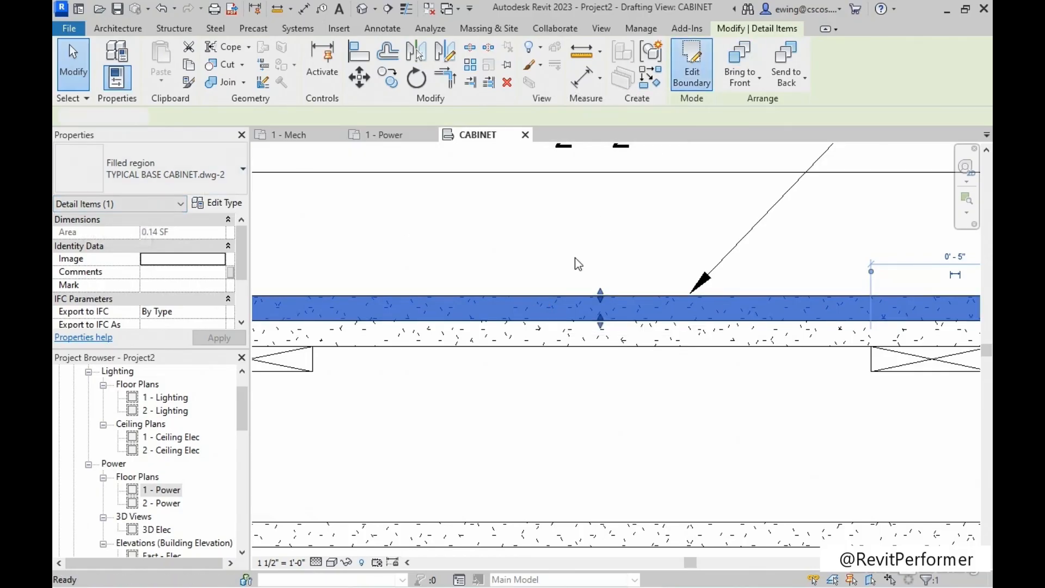
click(499, 297)
scroll(516, 240, up, 5)
middle_drag(666, 279, 621, 284)
scroll(616, 314, up, 3)
click(612, 314)
click(696, 74)
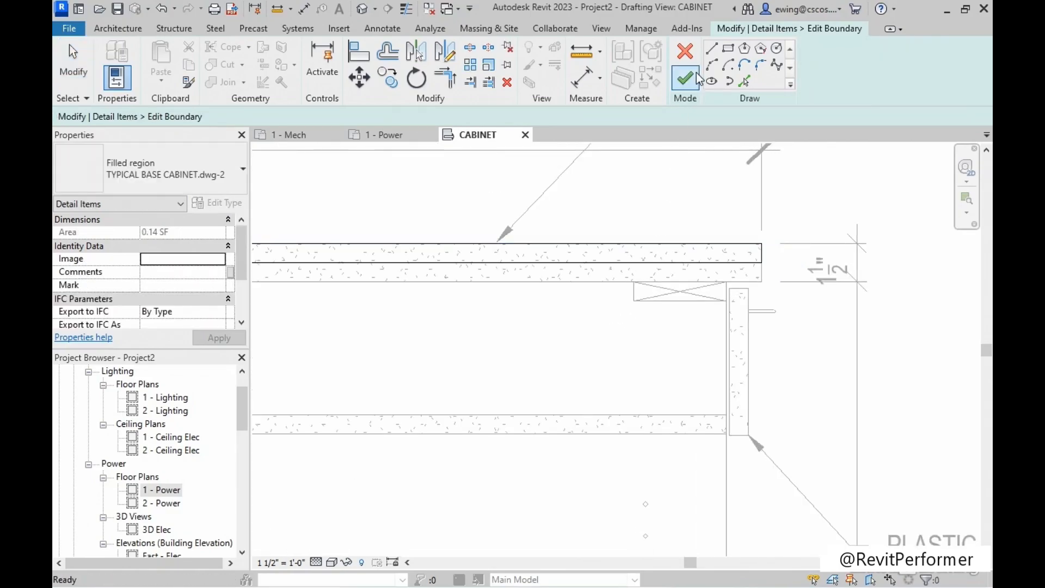
click(692, 54)
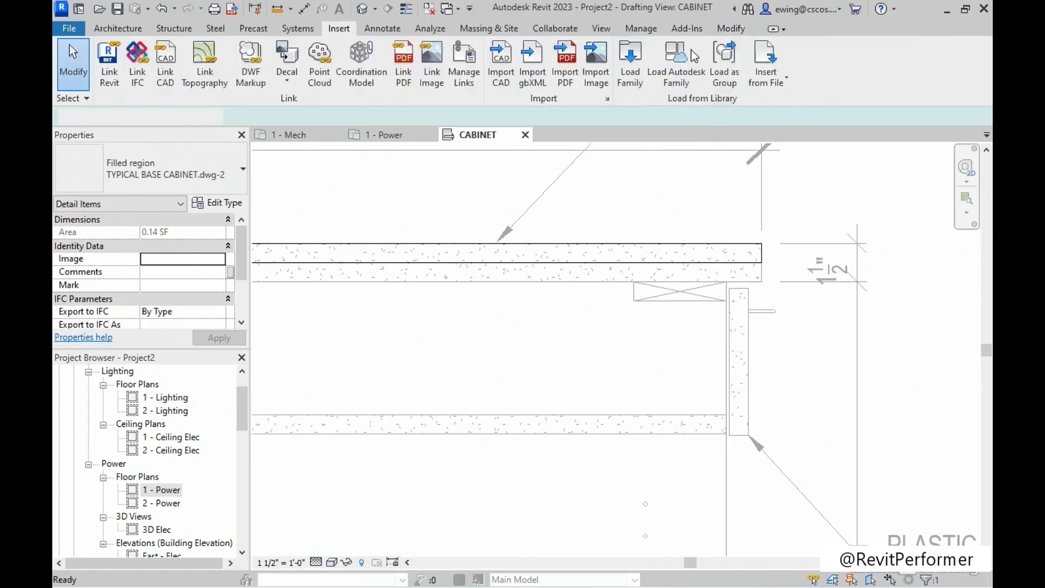
click(616, 250)
scroll(616, 248, down, 7)
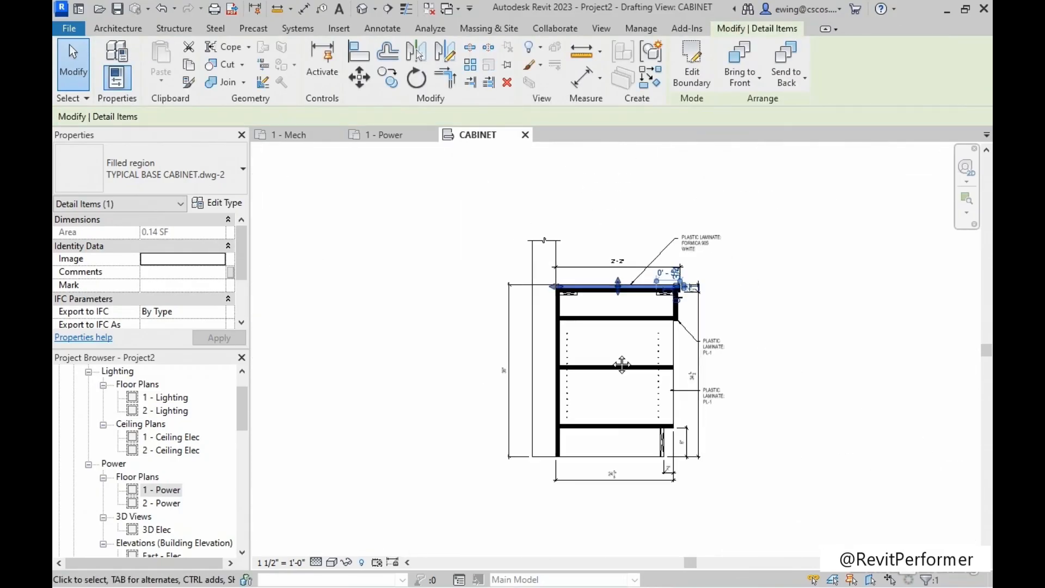
click(707, 398)
scroll(640, 454, up, 3)
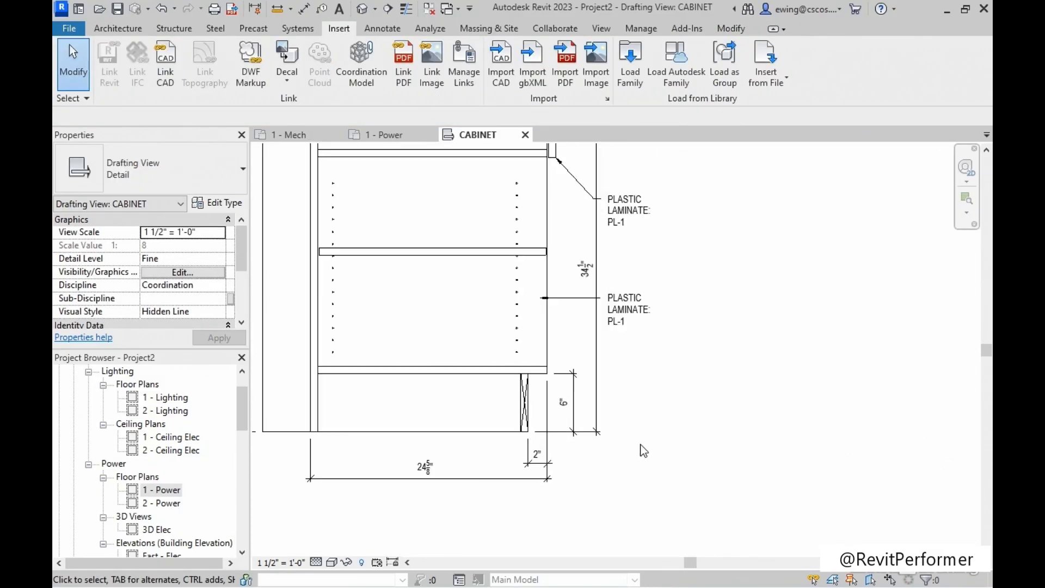
scroll(648, 410, down, 2)
mouse_move(710, 269)
middle_down()
mouse_move(717, 343)
mouse_move(721, 325)
middle_up()
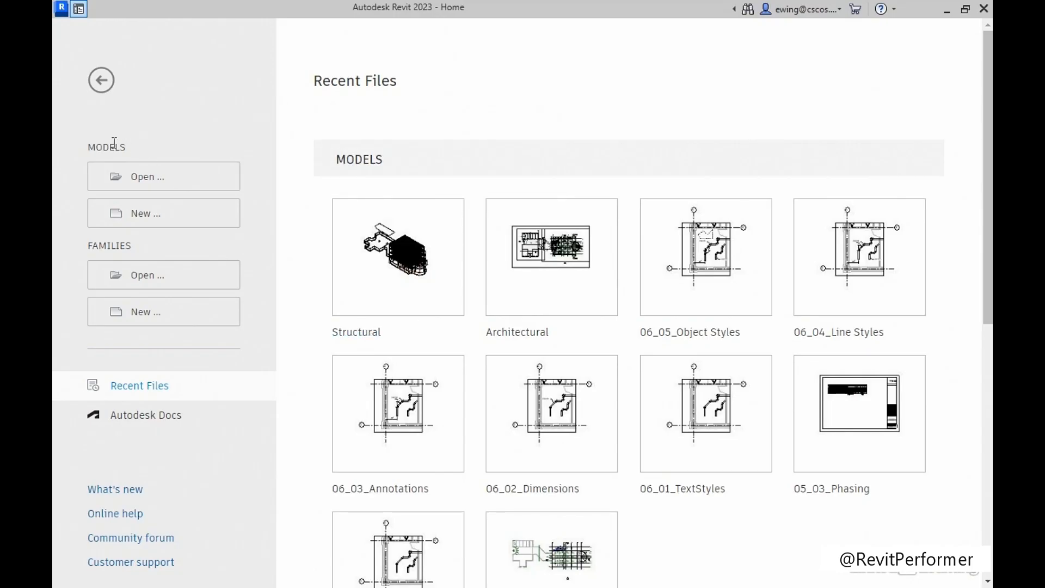
Create a new project from the Imperial-Systems Template.
click(148, 215)
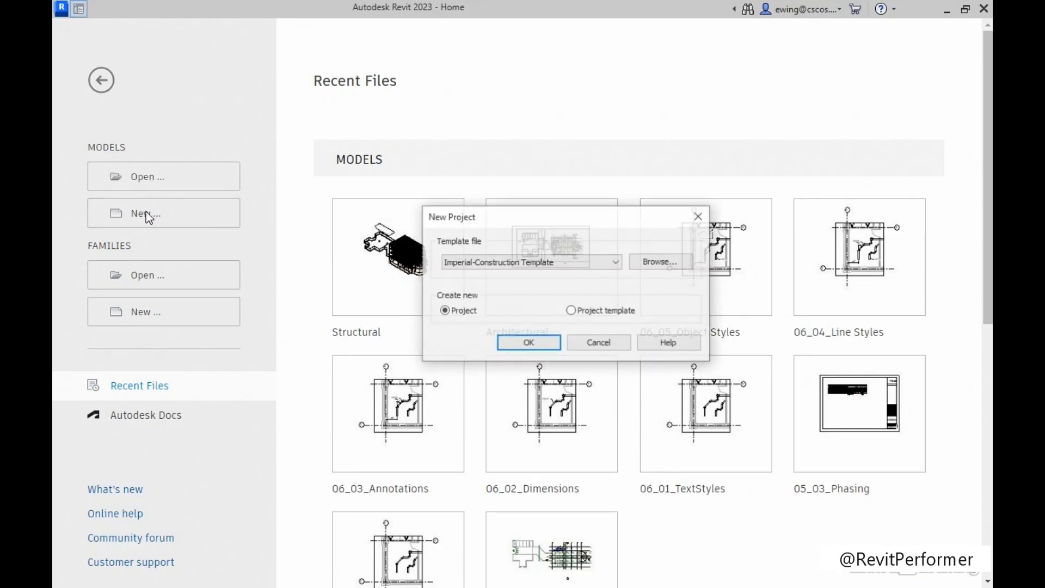
click(514, 262)
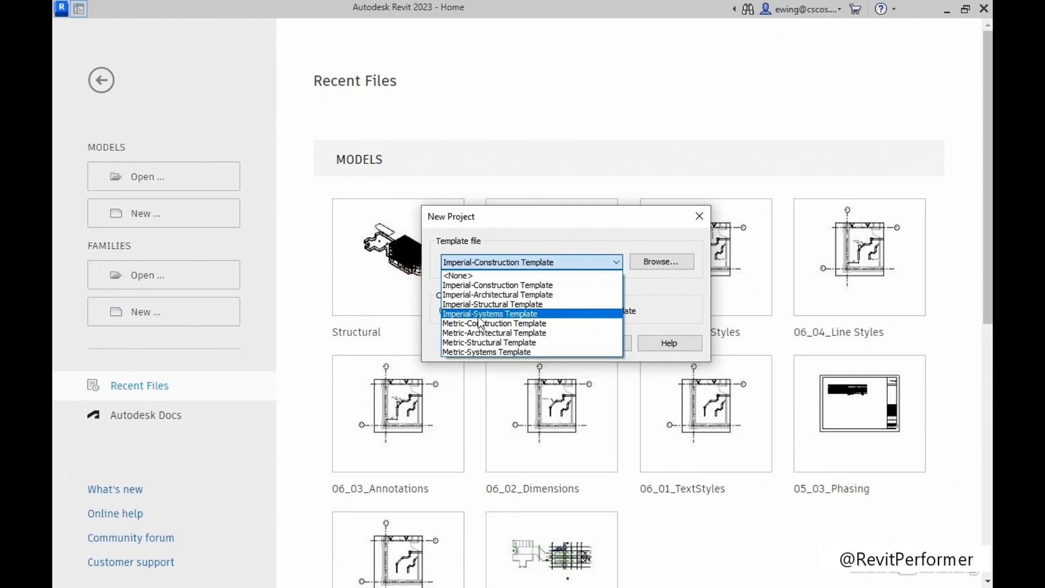
click(505, 314)
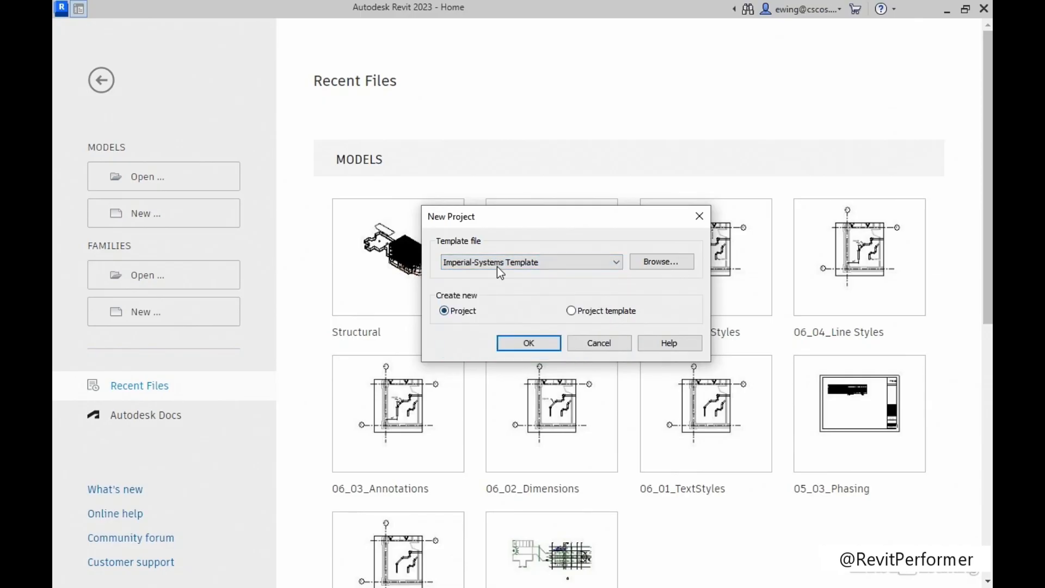
click(527, 344)
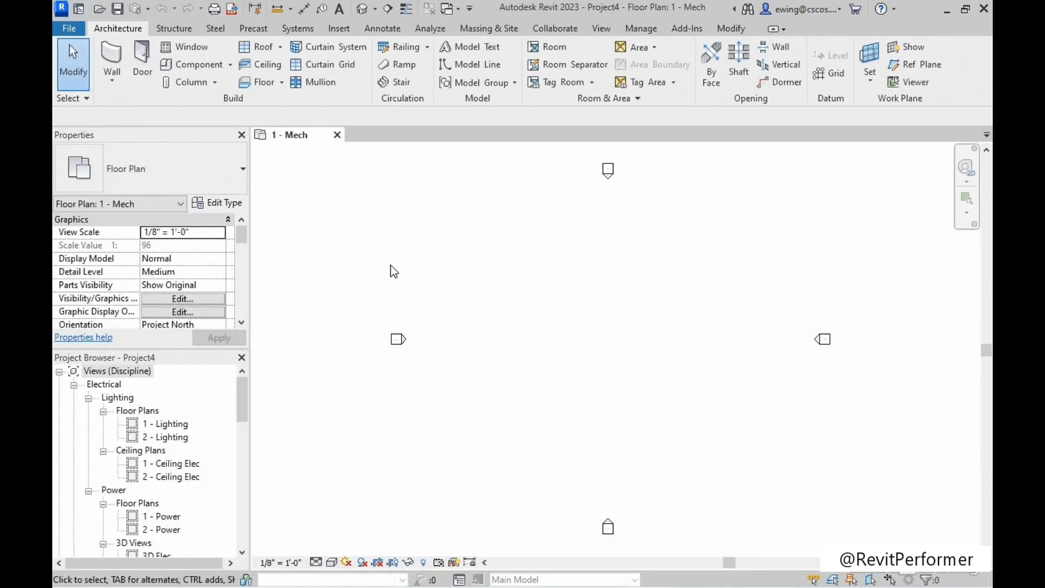
Open the 1 - Power floor plan view of the new project.
click(243, 390)
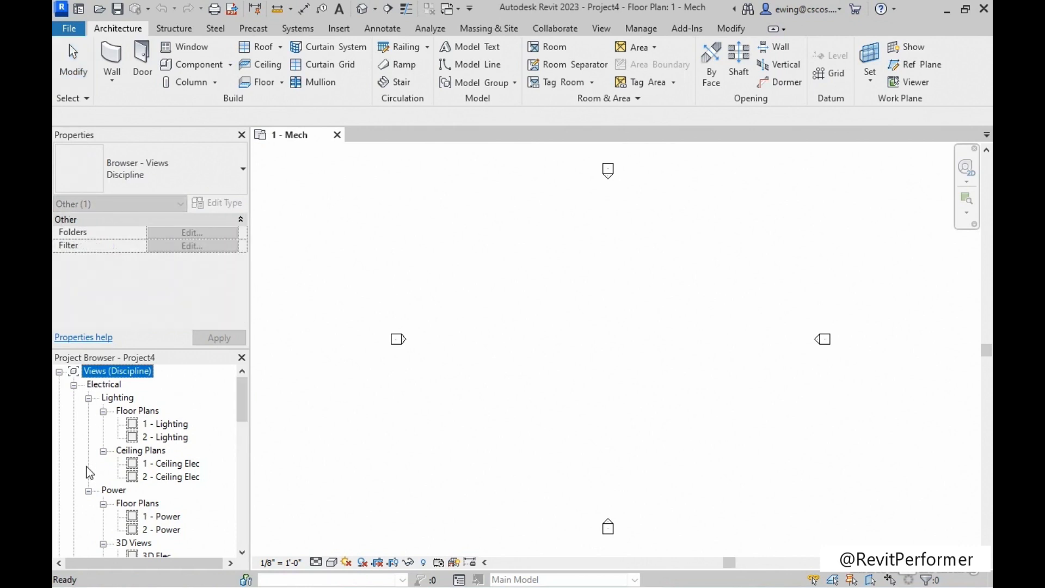
scroll(131, 506, down, 2)
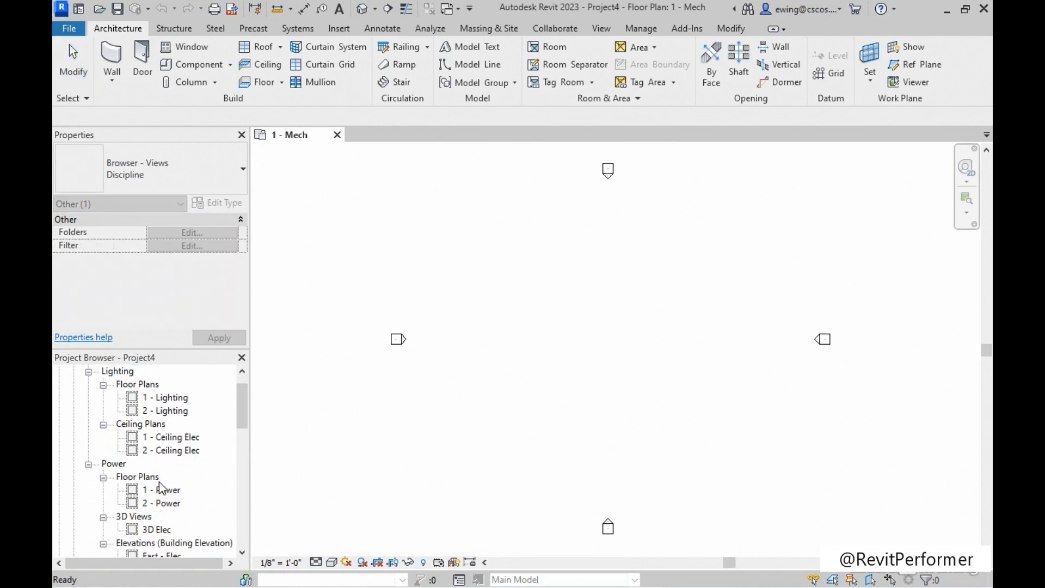
double_click(163, 490)
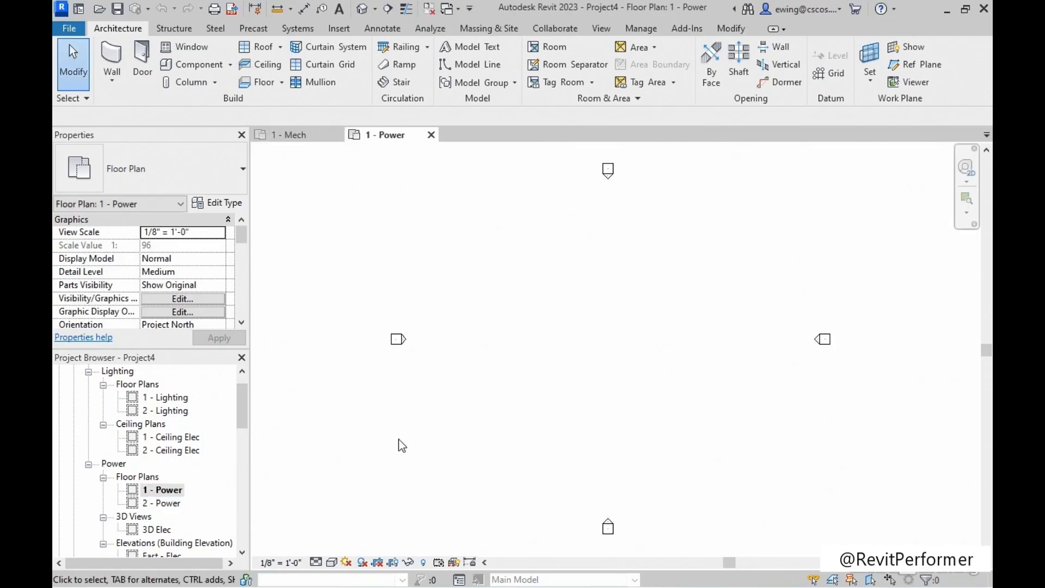
mouse_move(560, 357)
middle_down()
mouse_move(529, 357)
mouse_move(540, 363)
middle_up()
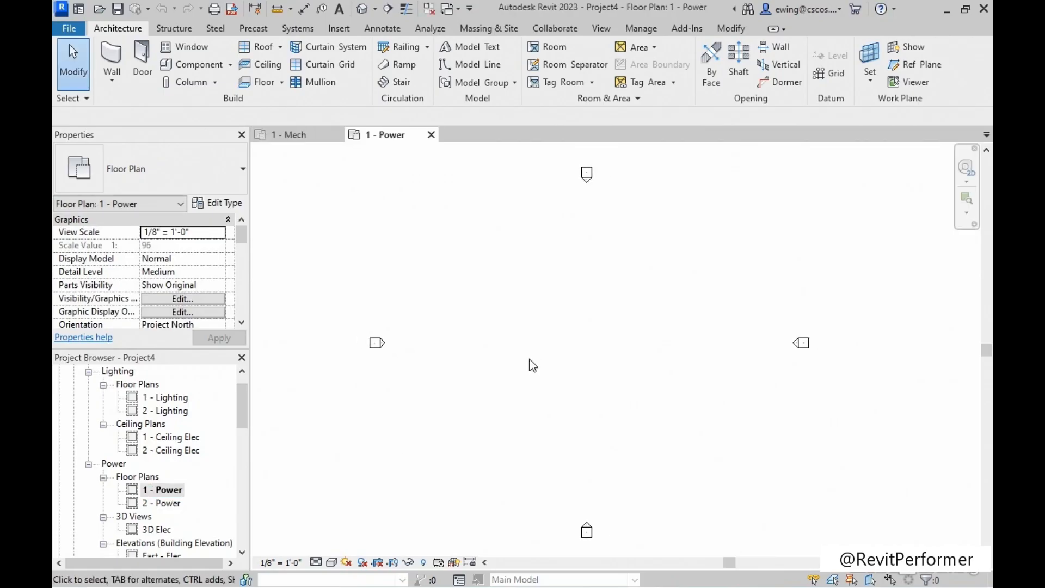
Link the Architectural Revit model from the Chapter-01 exercise folder using Auto - Internal Origin to Internal Origin positioning.
click(339, 28)
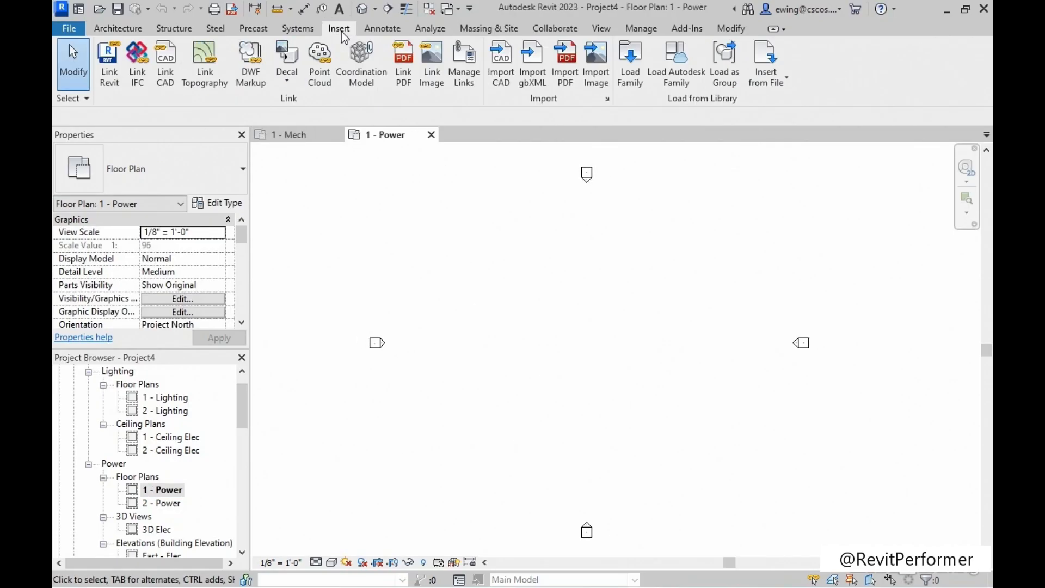
click(115, 83)
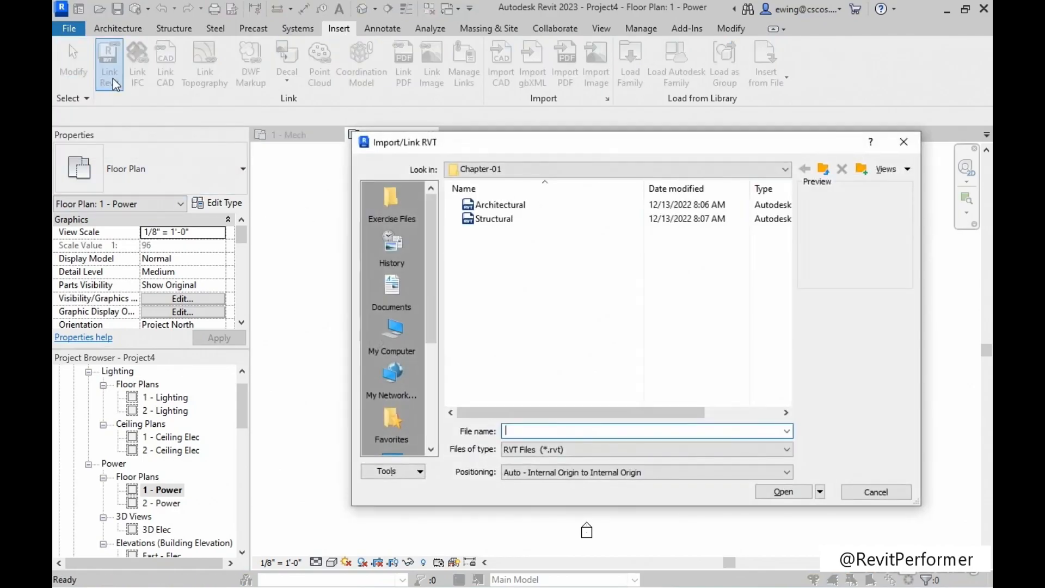
click(393, 199)
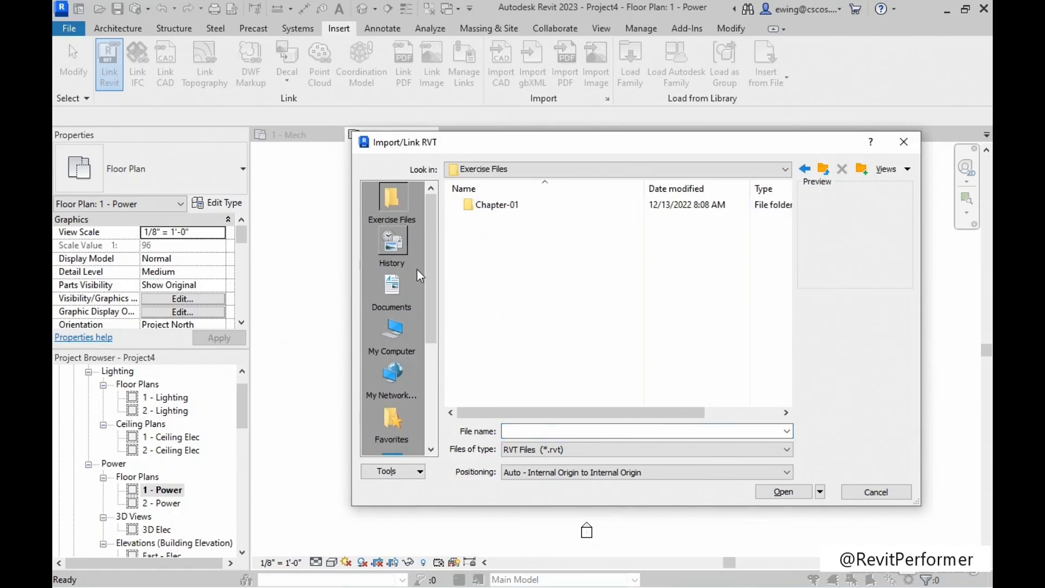
double_click(504, 206)
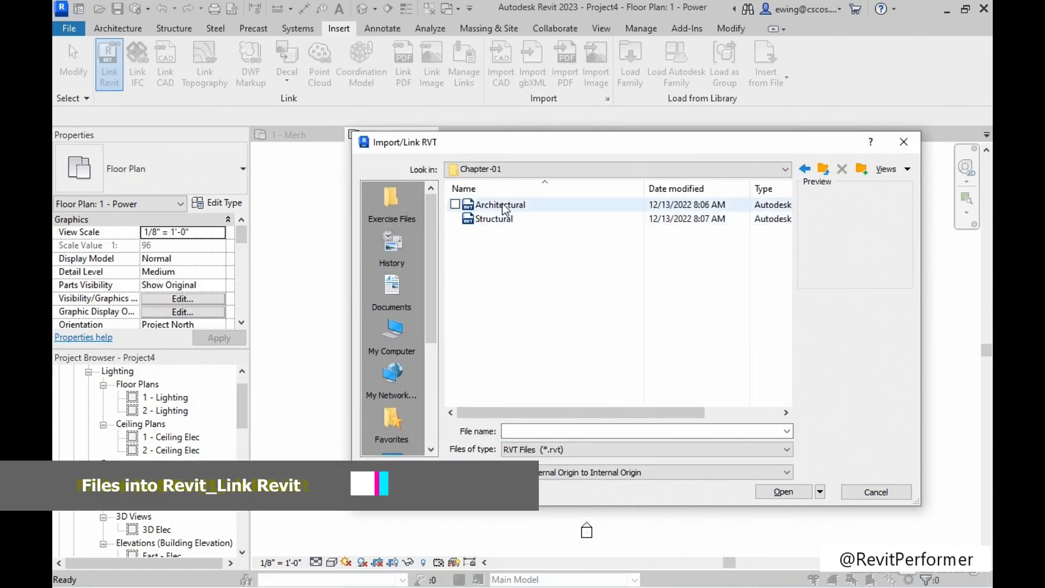
click(504, 206)
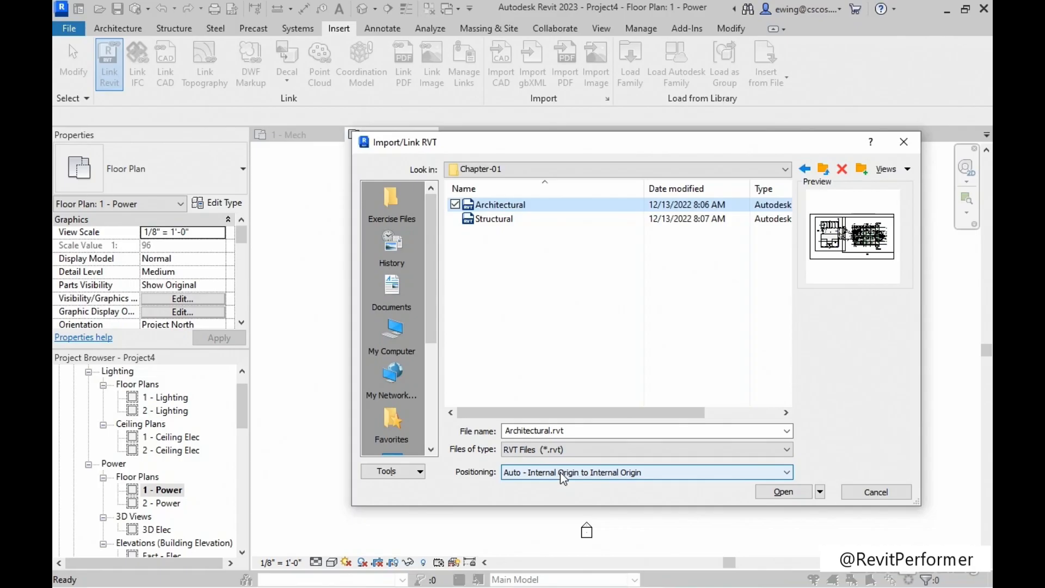
click(789, 493)
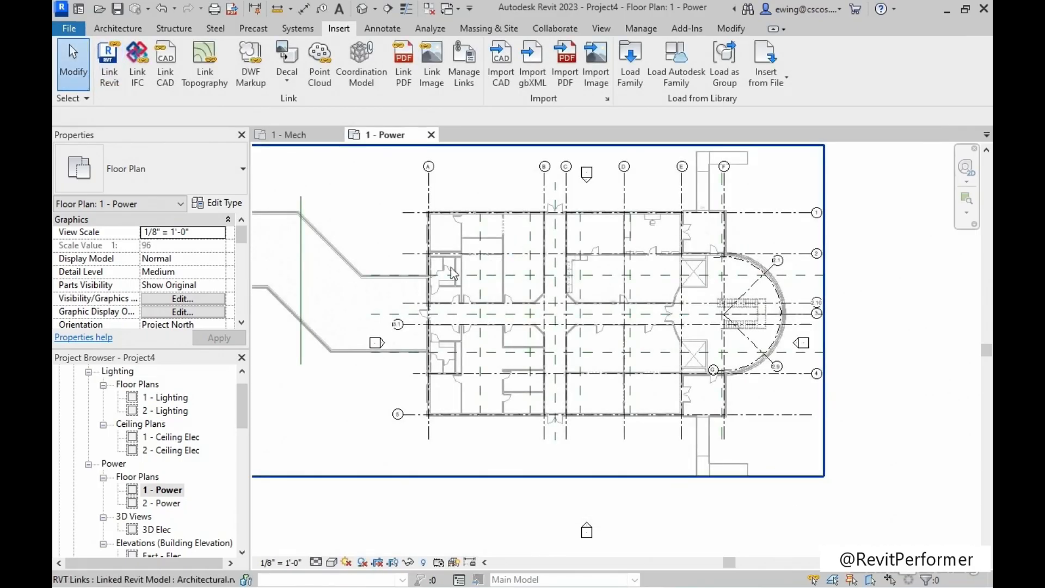
Pin the linked architectural model in place in the 1 - Power floor plan.
middle_drag(390, 207, 501, 229)
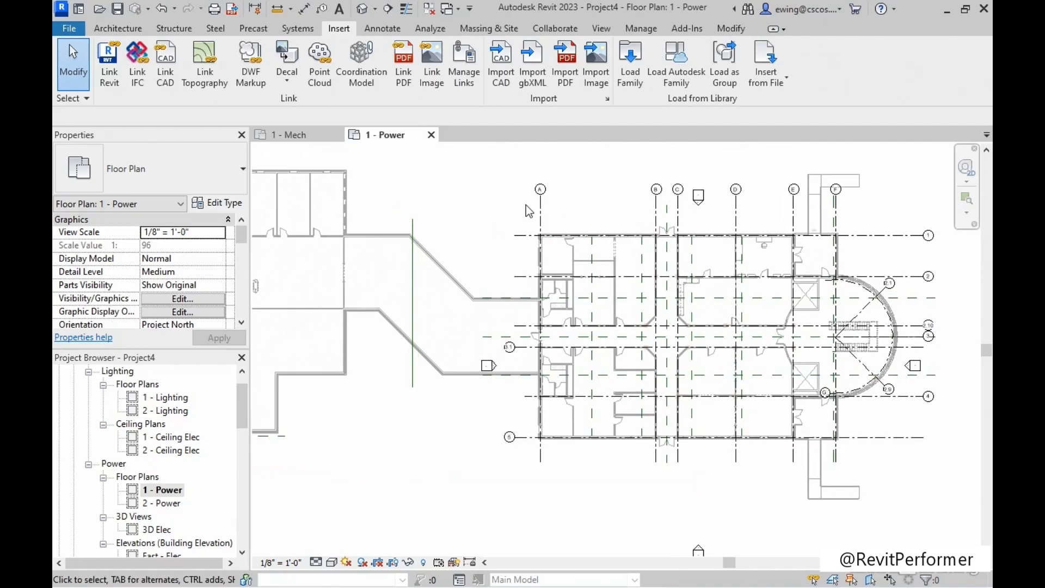
click(564, 244)
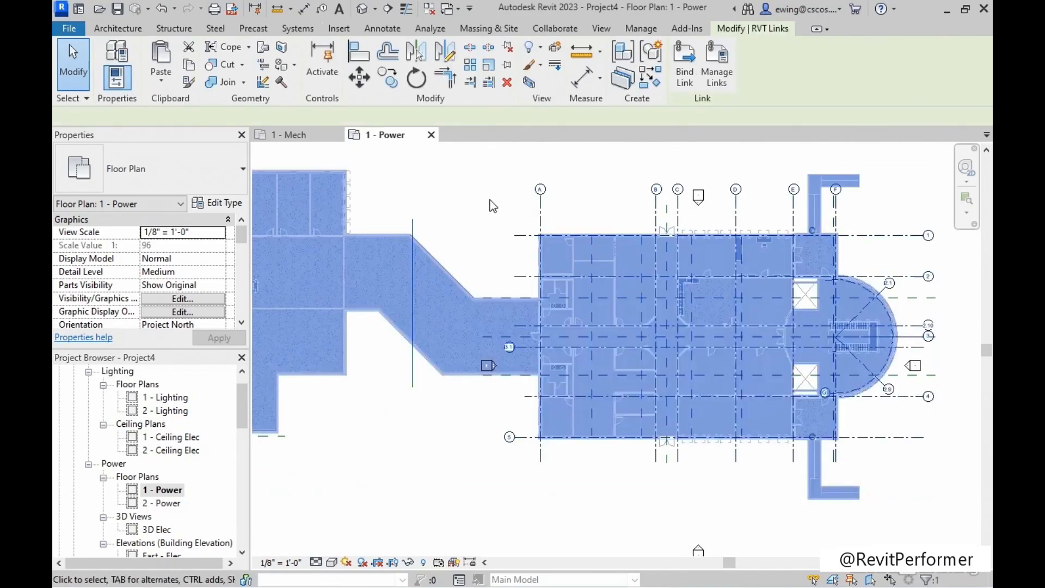
click(507, 67)
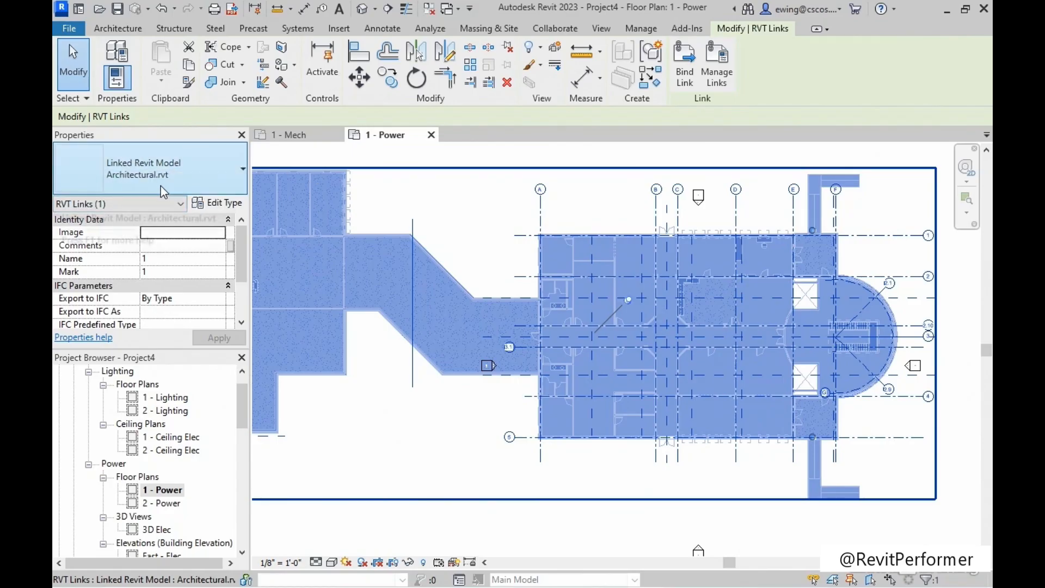
Enable Room Bounding in the linked architectural model's type properties and deselect the link.
click(221, 205)
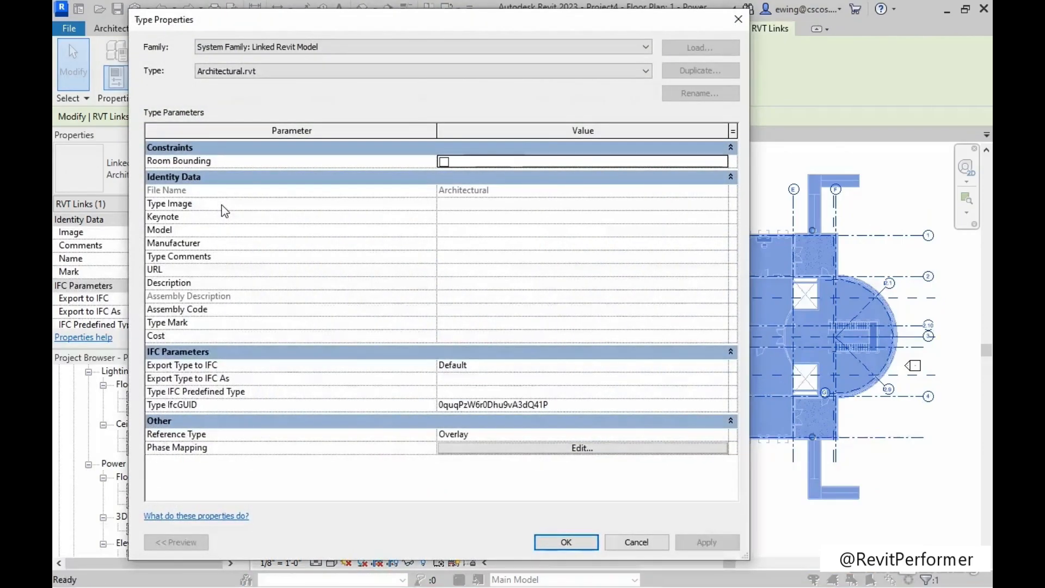
click(443, 161)
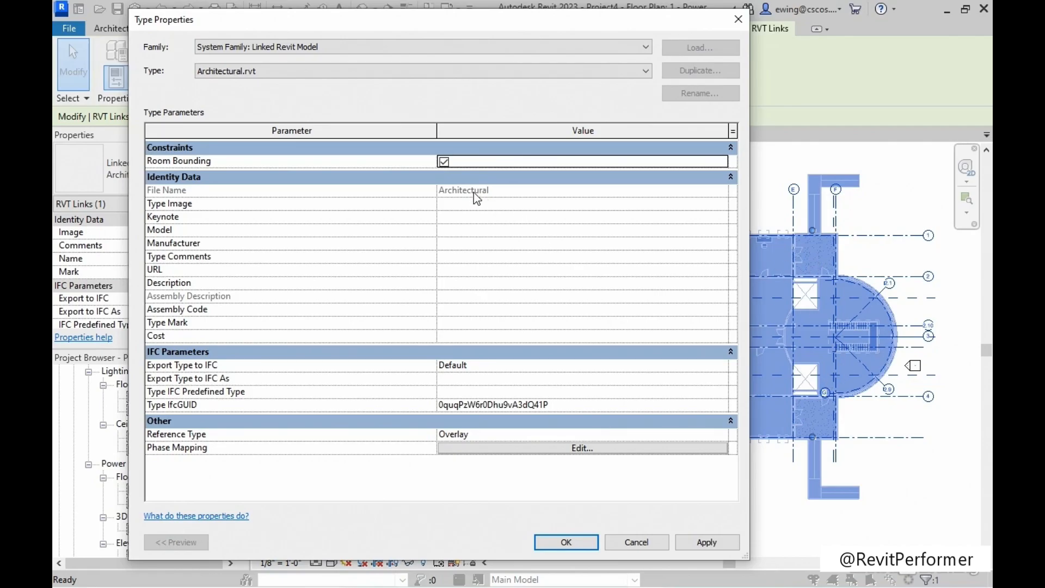
click(566, 542)
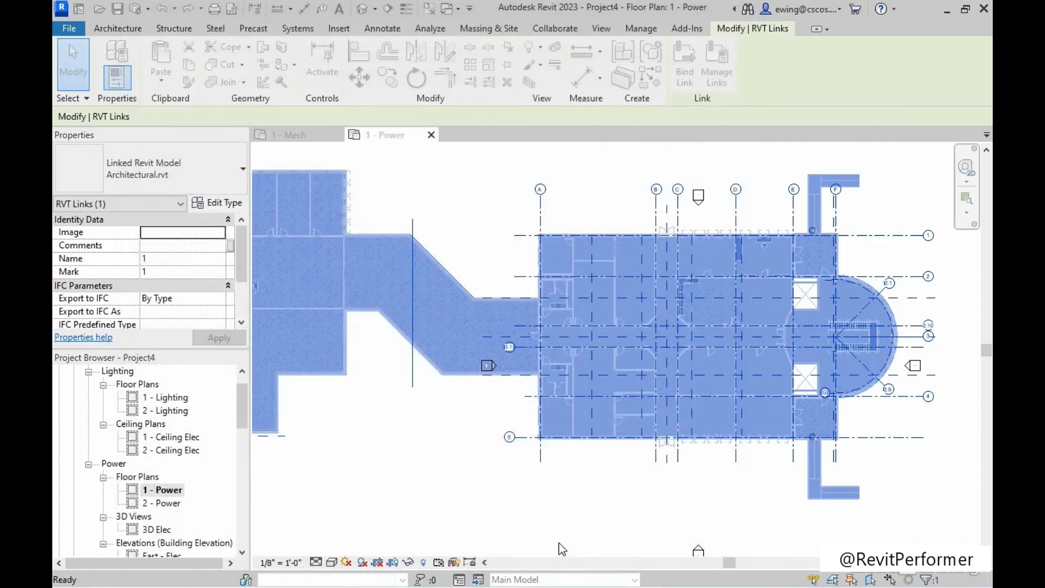
middle_drag(455, 190, 504, 215)
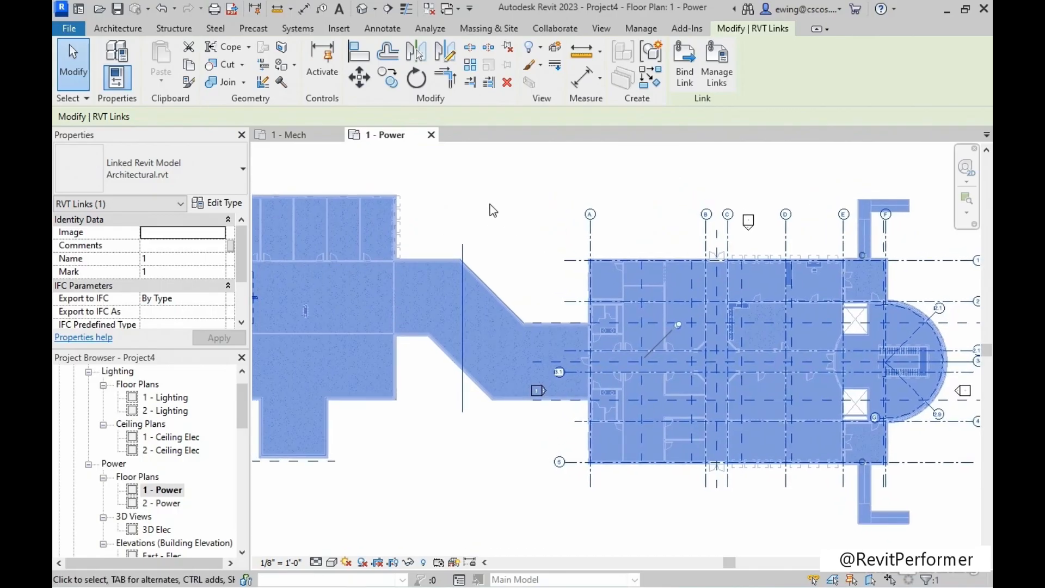
click(488, 205)
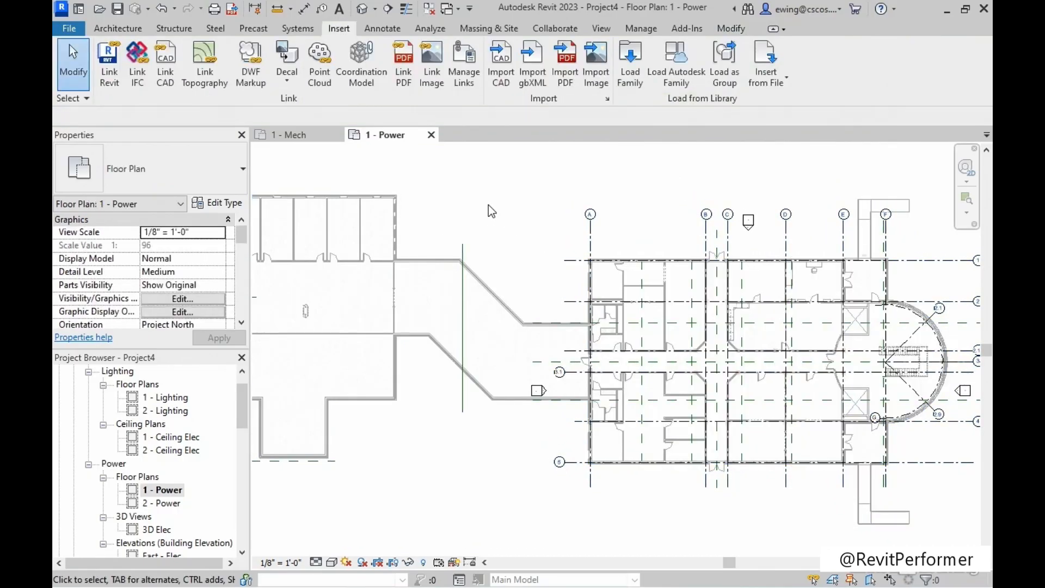
Set the project's underlay line weight to 1 and make the halftone brightness darker in the Halftone/Underlay settings.
scroll(482, 280, up, 5)
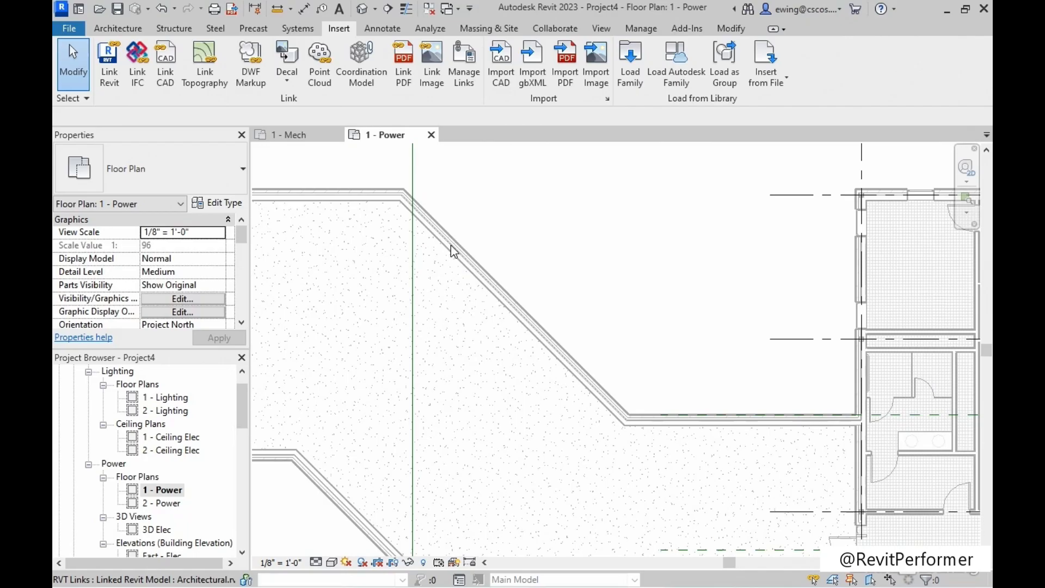
middle_drag(626, 196, 607, 168)
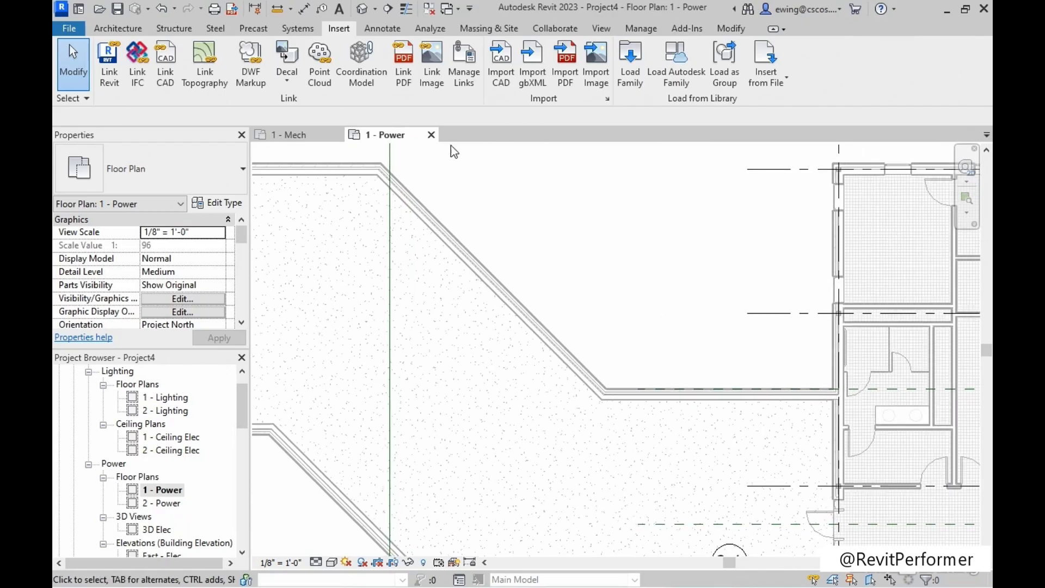
click(640, 28)
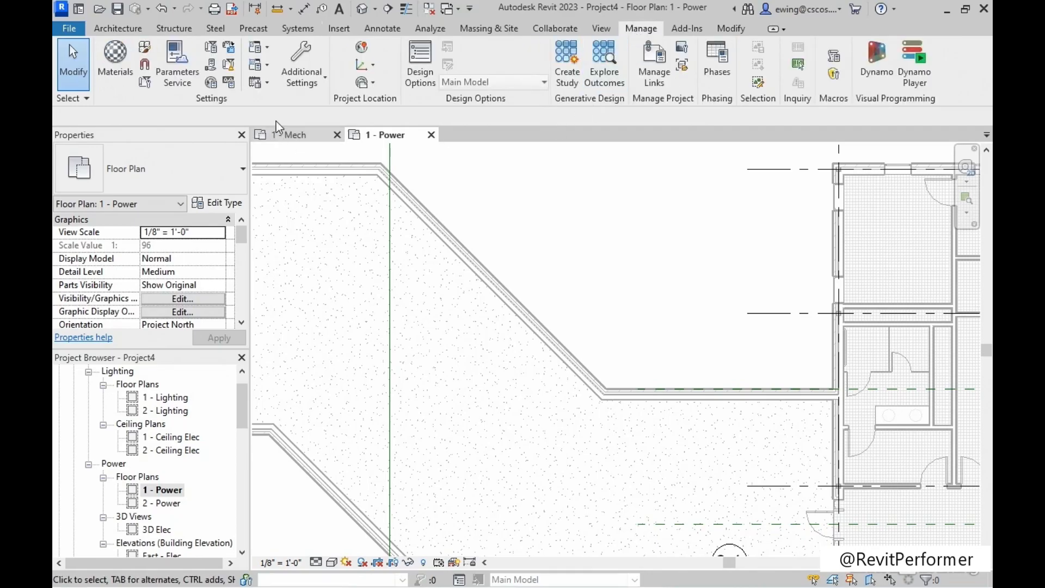
click(313, 79)
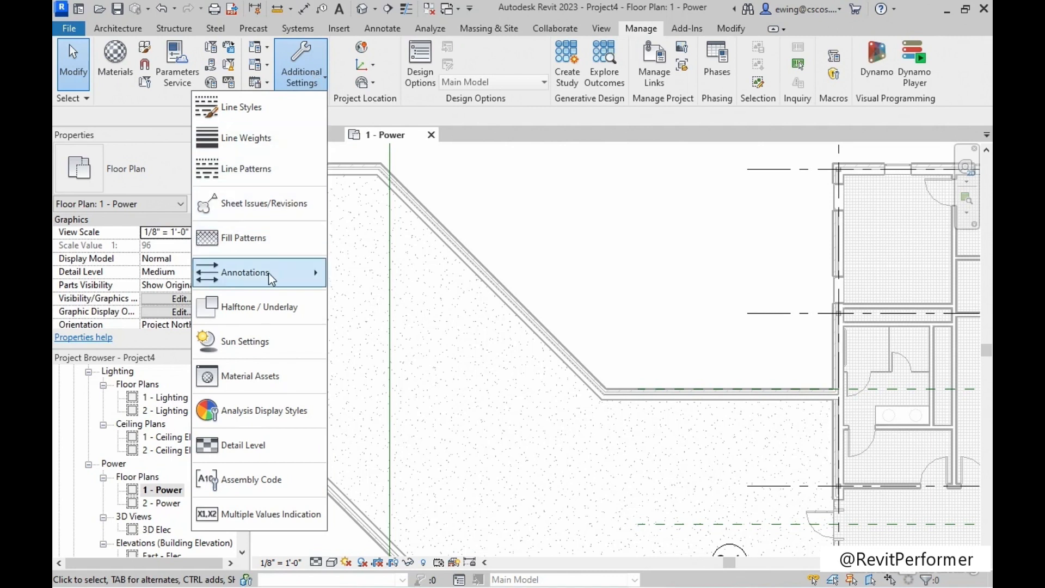
click(263, 309)
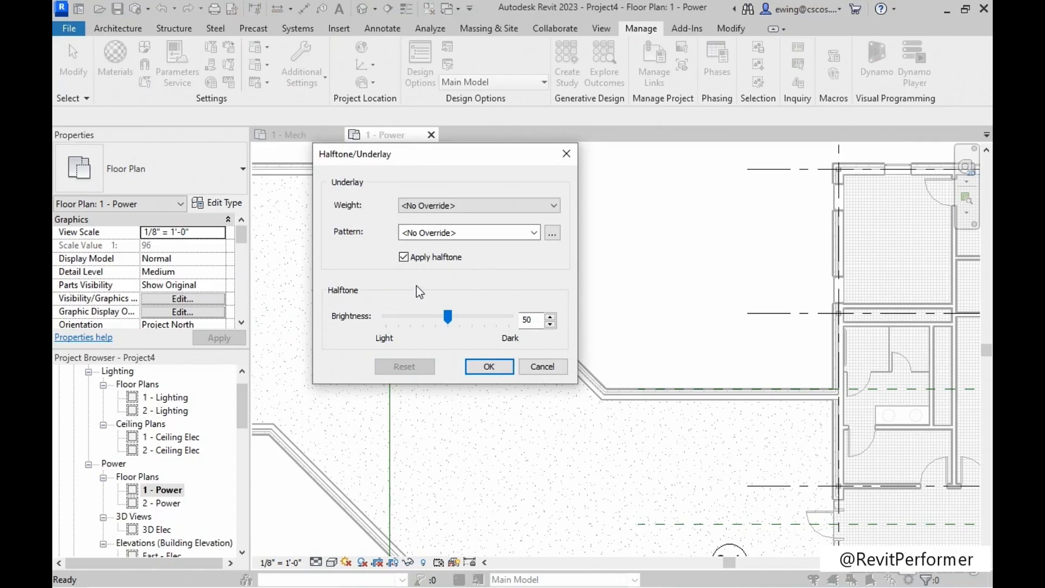
click(439, 207)
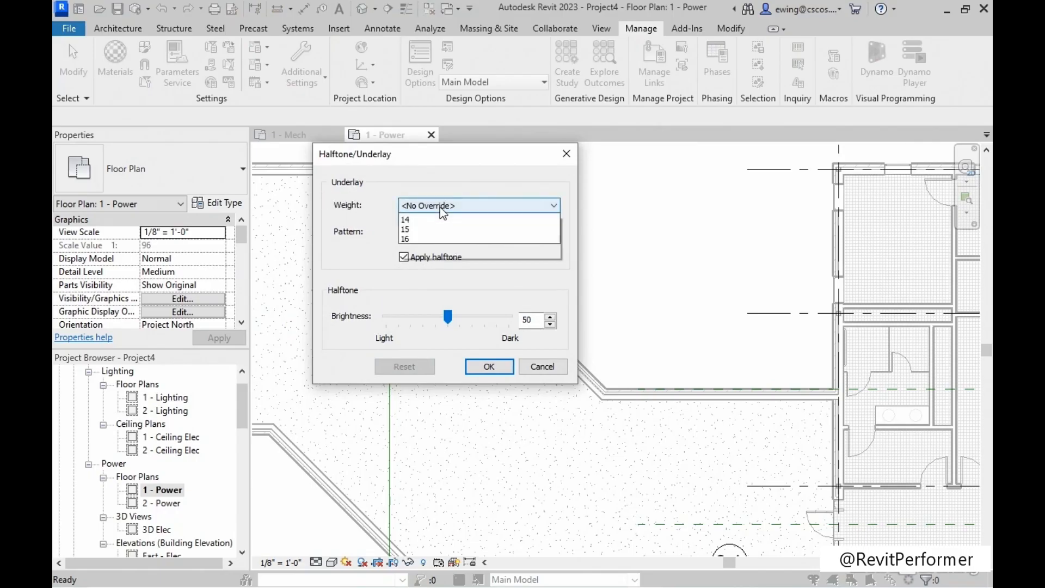
click(424, 217)
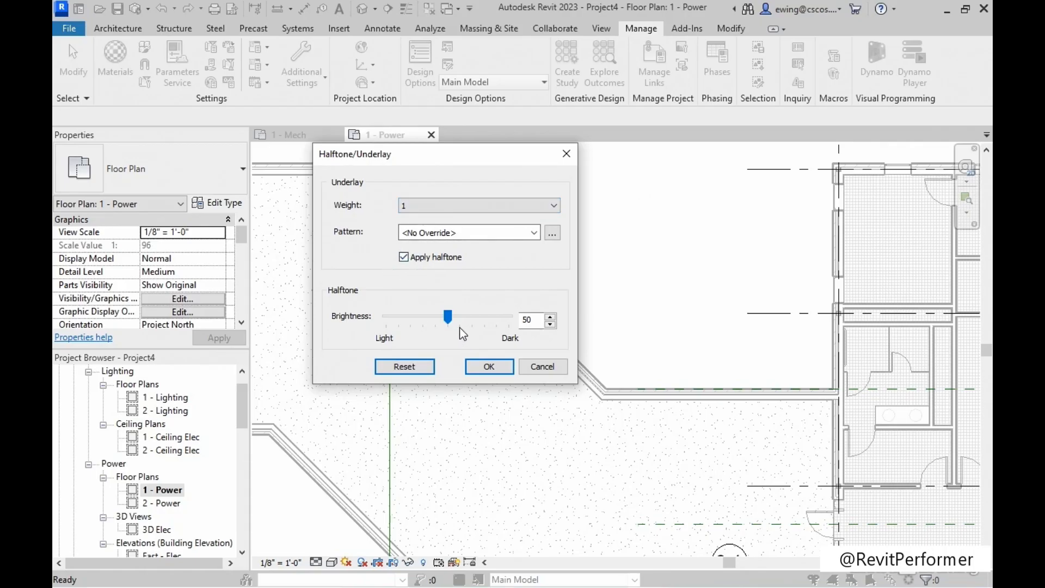
drag(448, 318, 490, 322)
click(488, 366)
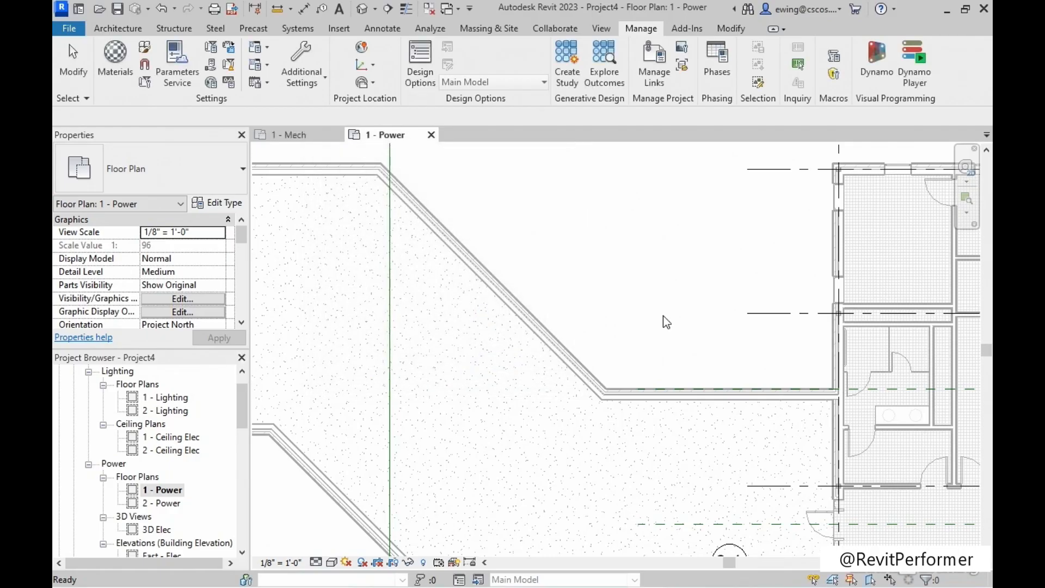
Examine the linked building's linework and grid bubbles across the 1 - Power plan.
middle_drag(534, 196, 426, 223)
middle_drag(524, 239, 221, 250)
scroll(646, 181, down, 1)
scroll(645, 182, down, 4)
middle_drag(559, 260, 559, 267)
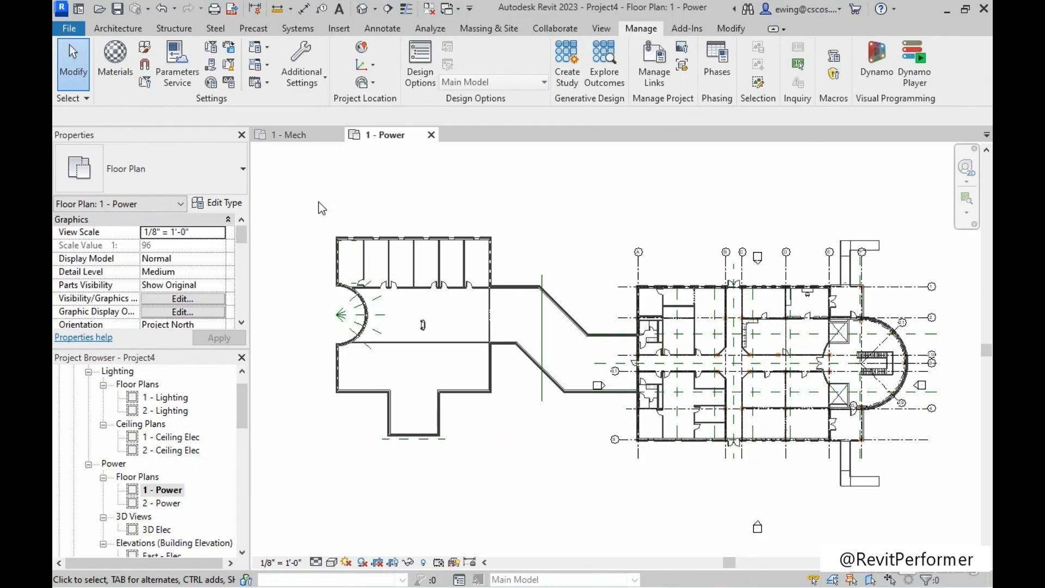
middle_drag(408, 206, 406, 205)
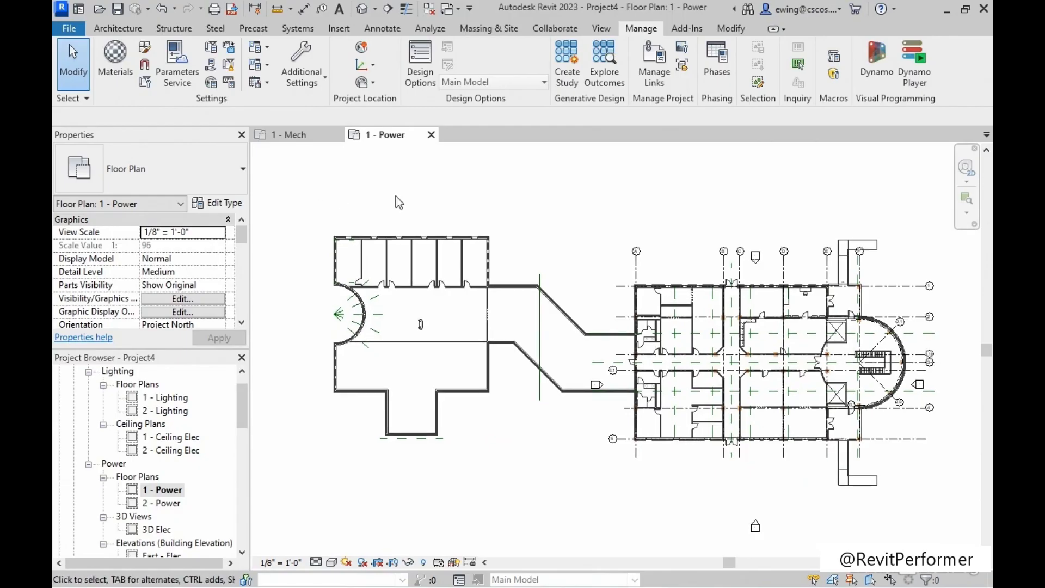
scroll(639, 247, up, 4)
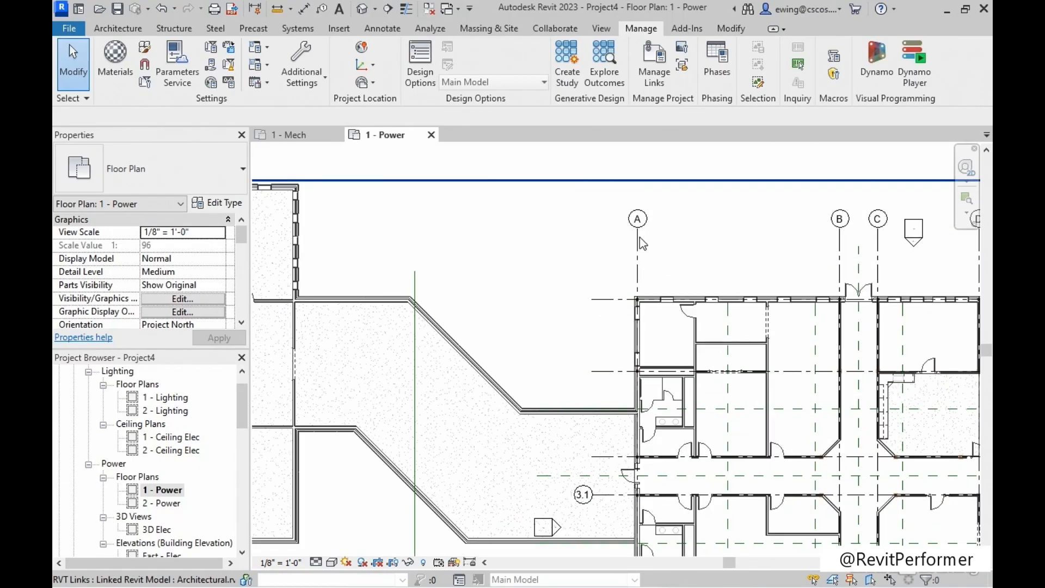
scroll(645, 248, down, 5)
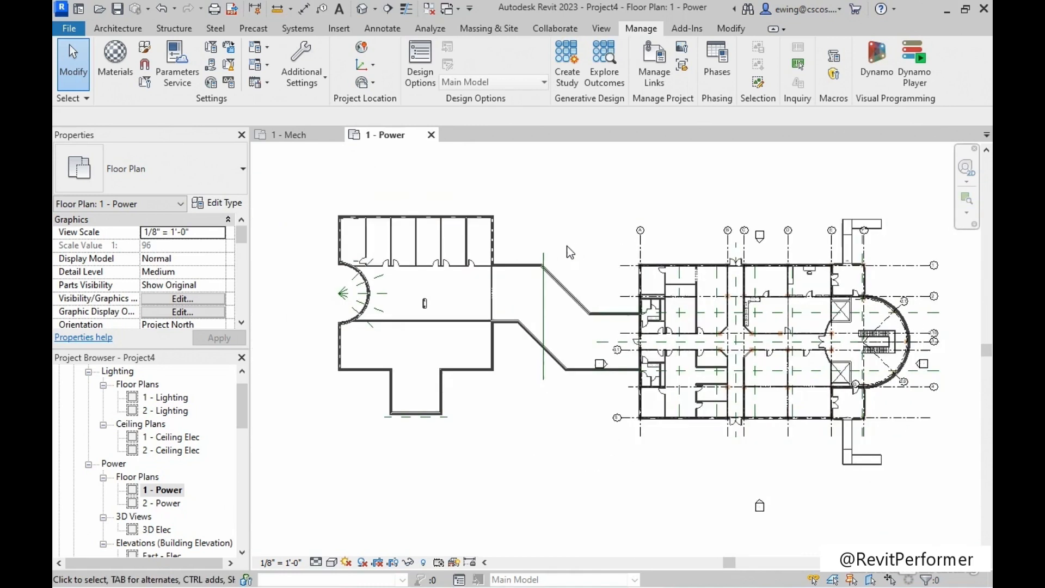
middle_drag(570, 251, 564, 245)
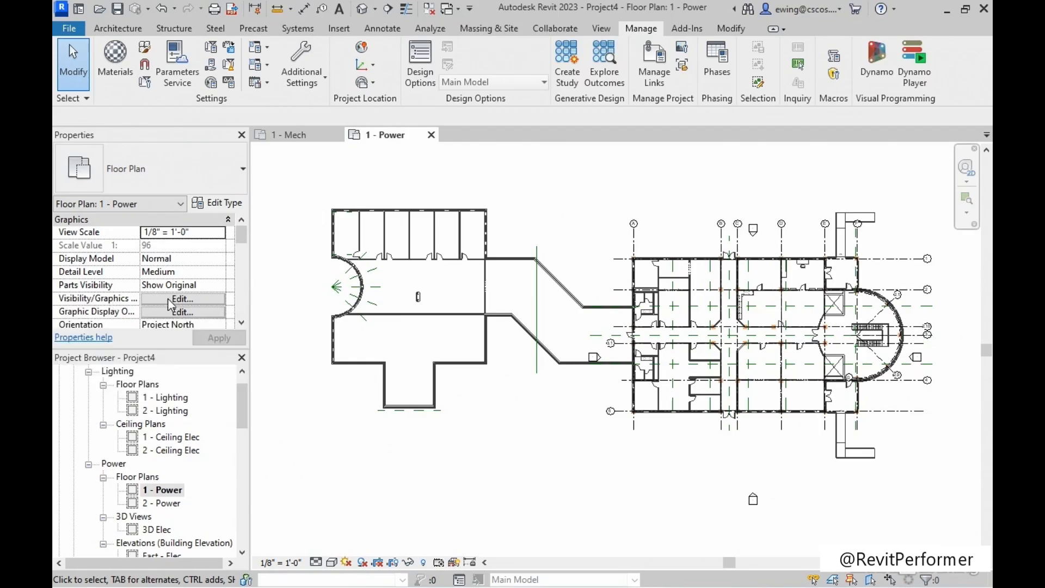
Switch the Architectural.rvt link's display settings to Custom in the 1 - Power view's visibility/graphic overrides.
click(191, 299)
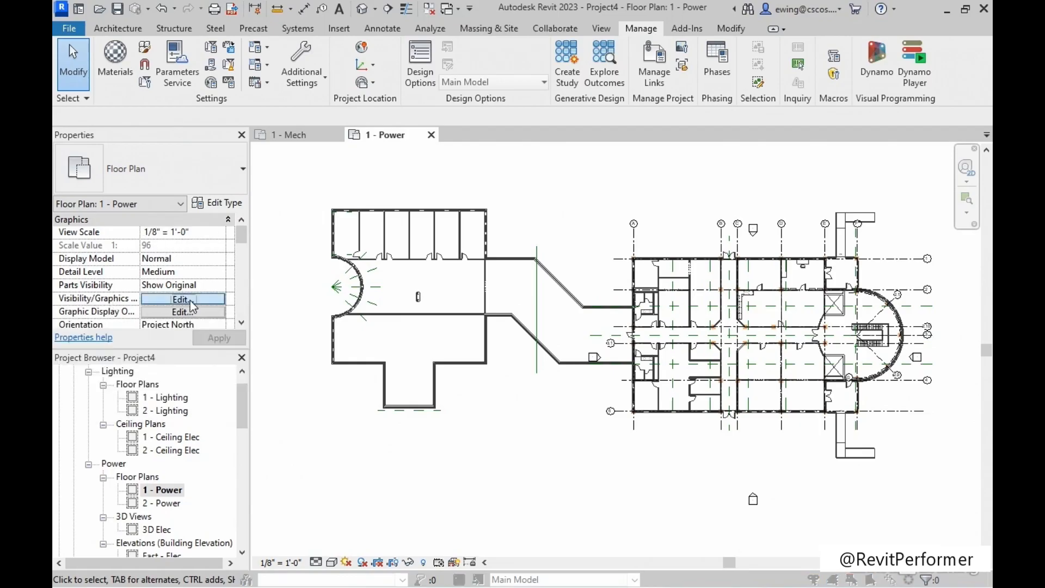
click(584, 52)
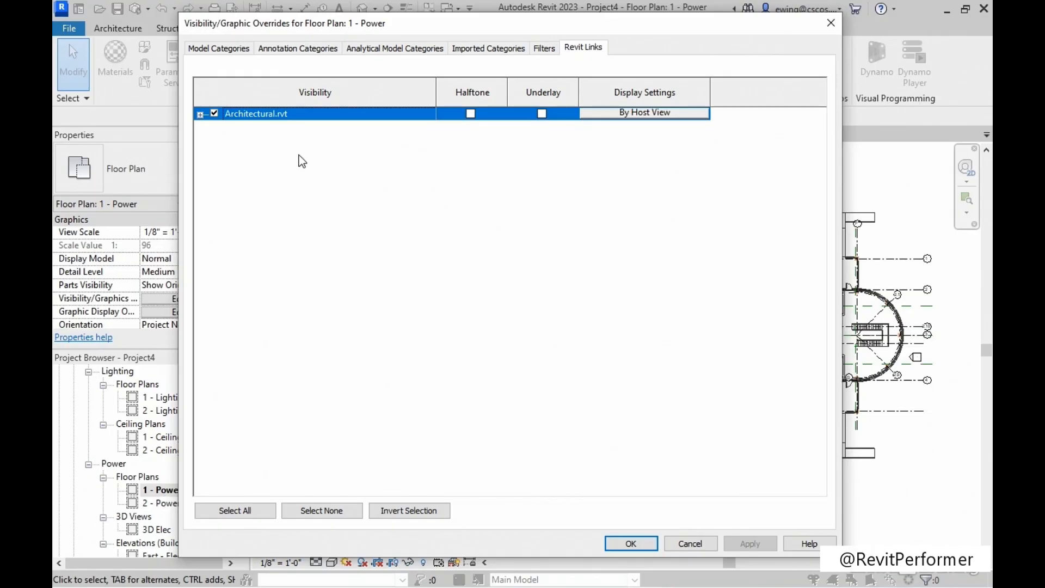
click(649, 115)
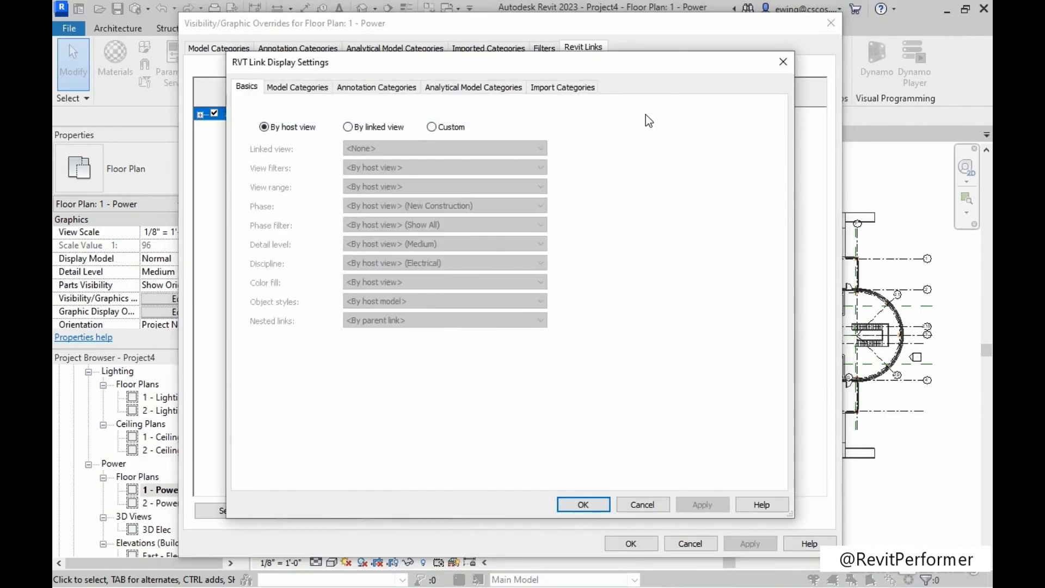
click(432, 126)
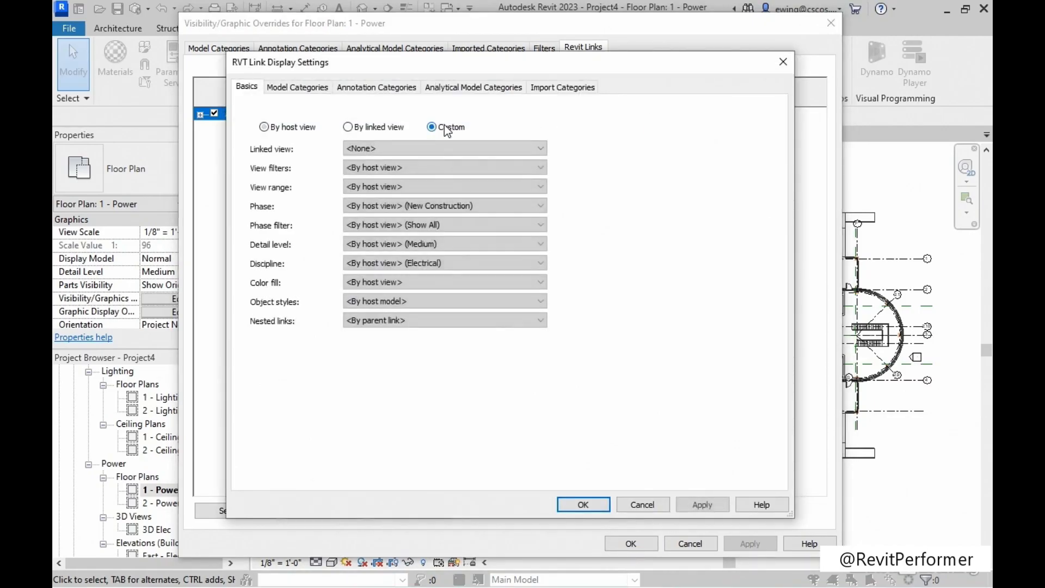
Set the Architectural.rvt link's annotation categories to Custom, turn off its Grids, and apply the link display settings.
click(383, 90)
click(394, 110)
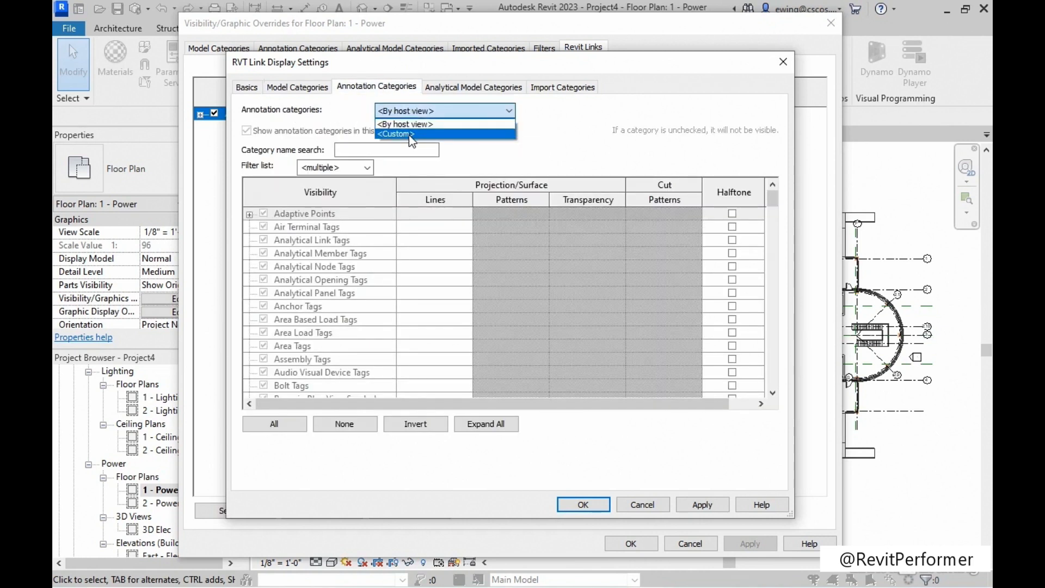
click(408, 133)
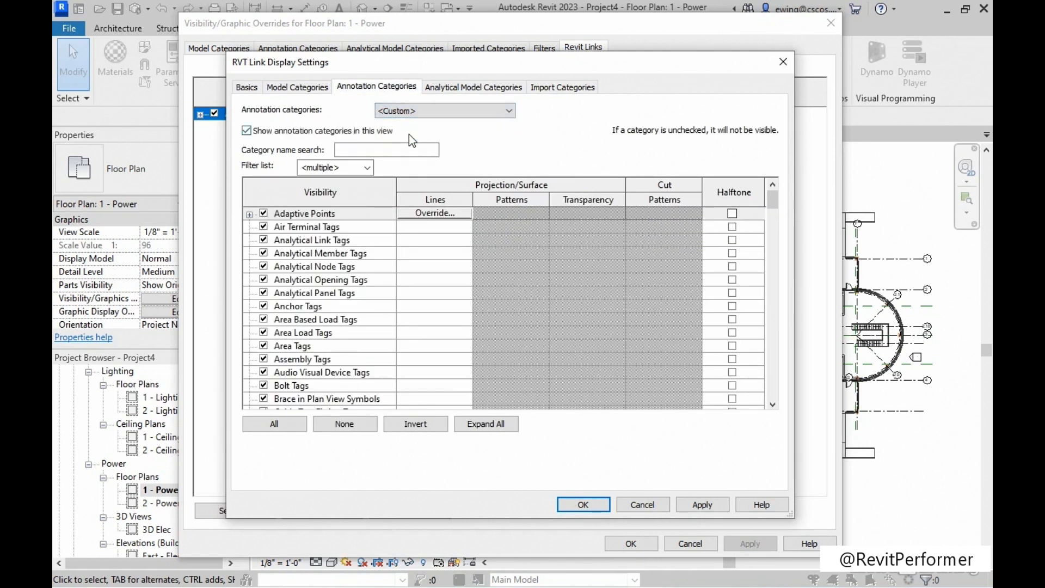
click(312, 320)
scroll(312, 320, down, 15)
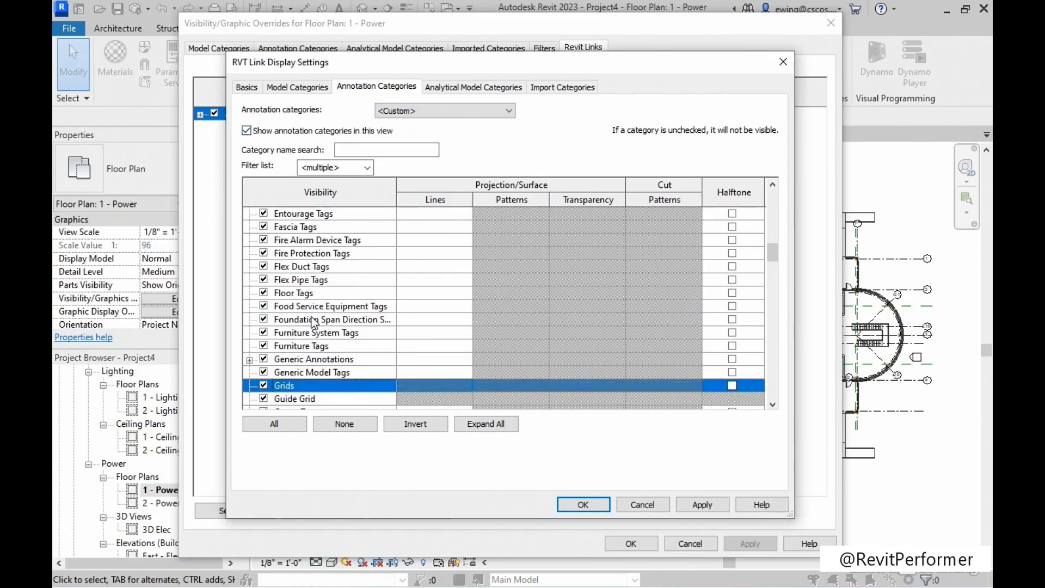
click(265, 359)
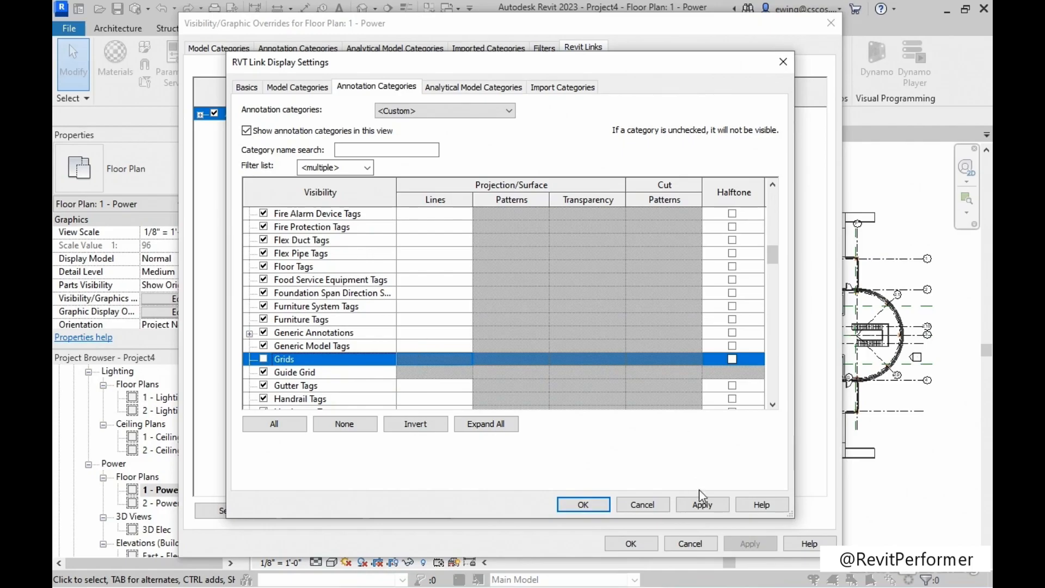
click(701, 503)
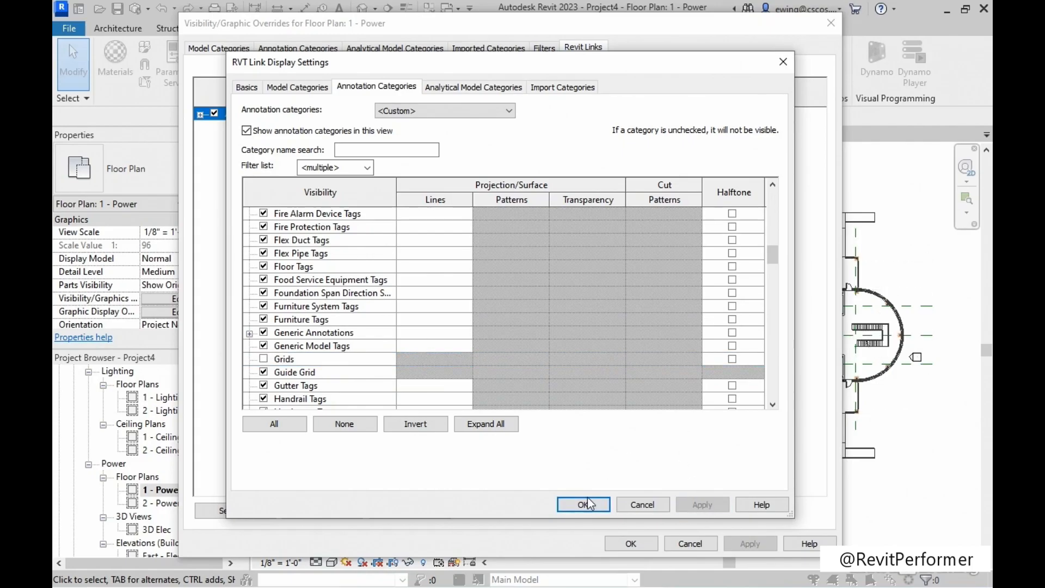
click(586, 505)
click(749, 544)
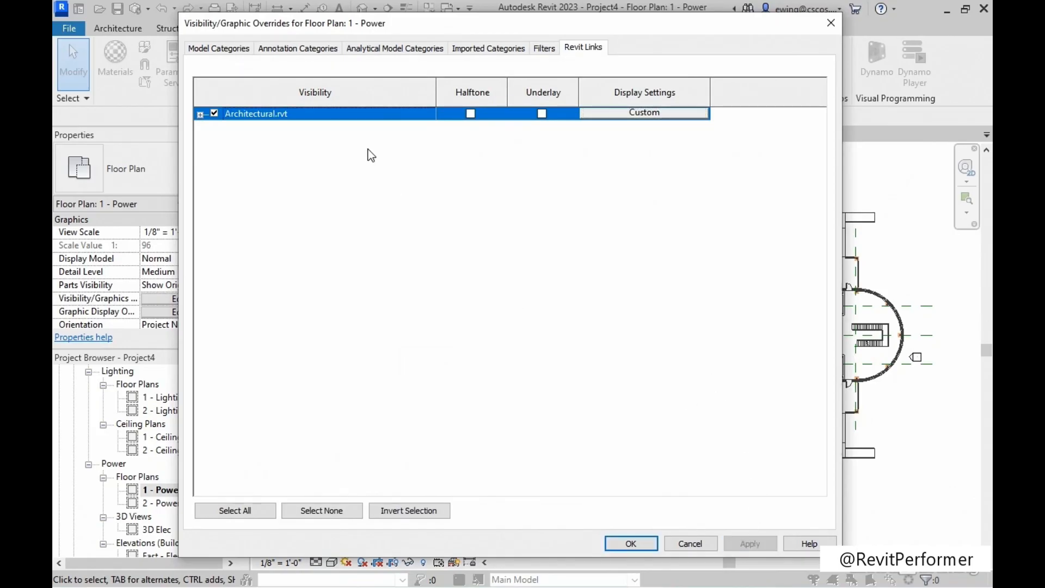
Check the Grids visibility among the host view's own annotation categories and close the visibility/graphic overrides.
click(288, 50)
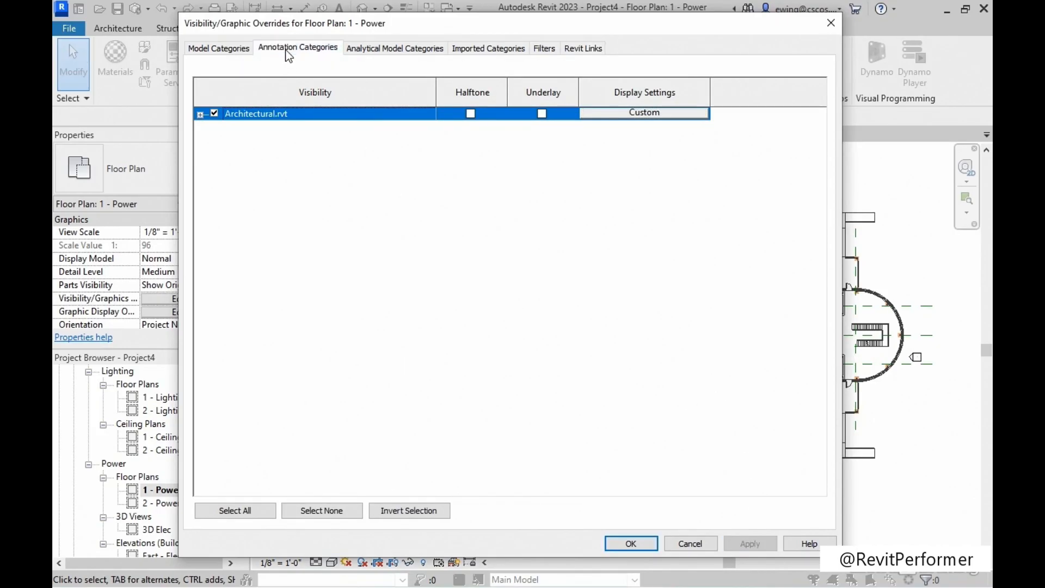
click(272, 342)
key(g)
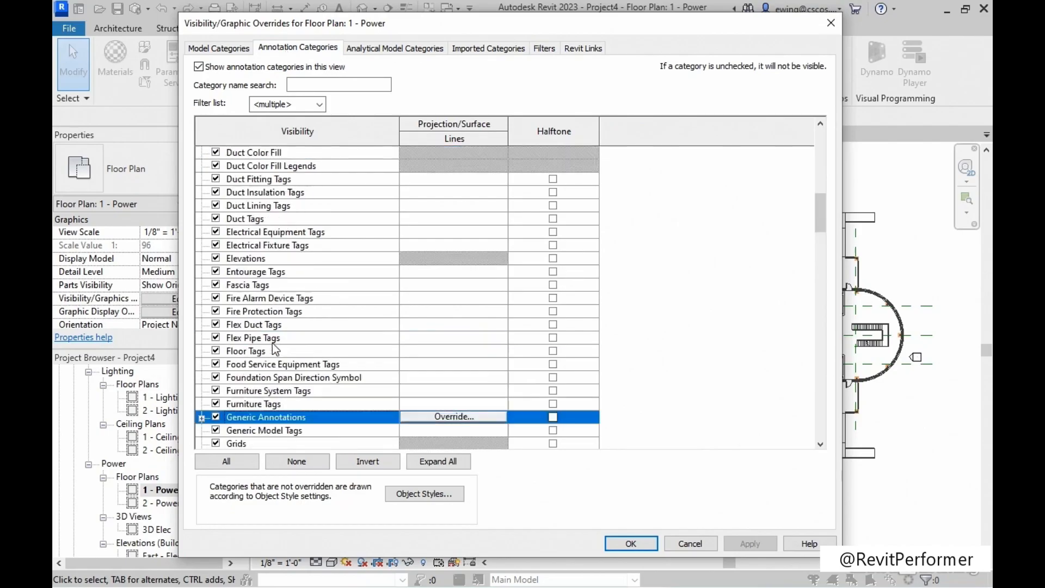
key(r)
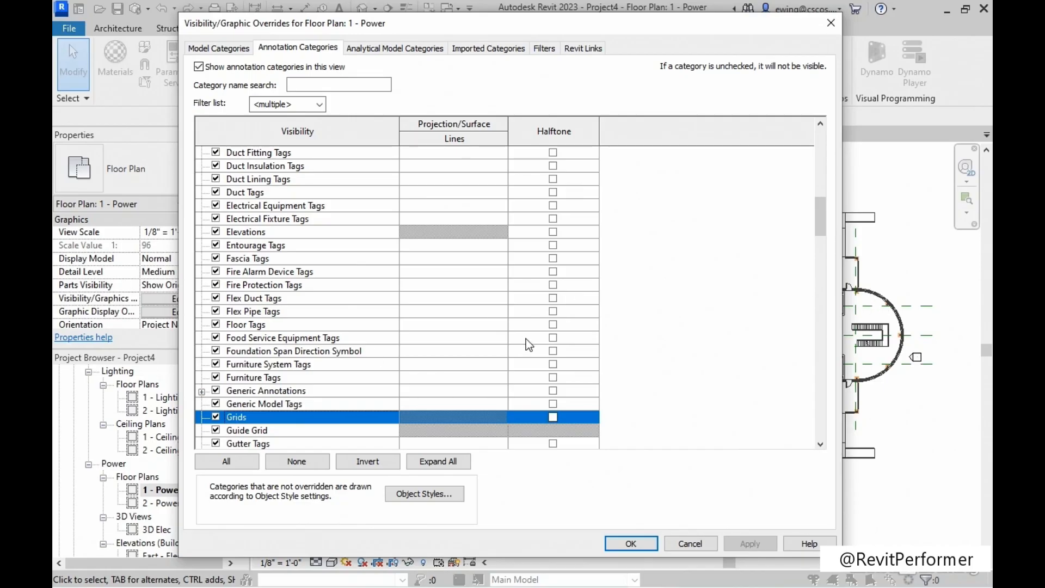
click(630, 543)
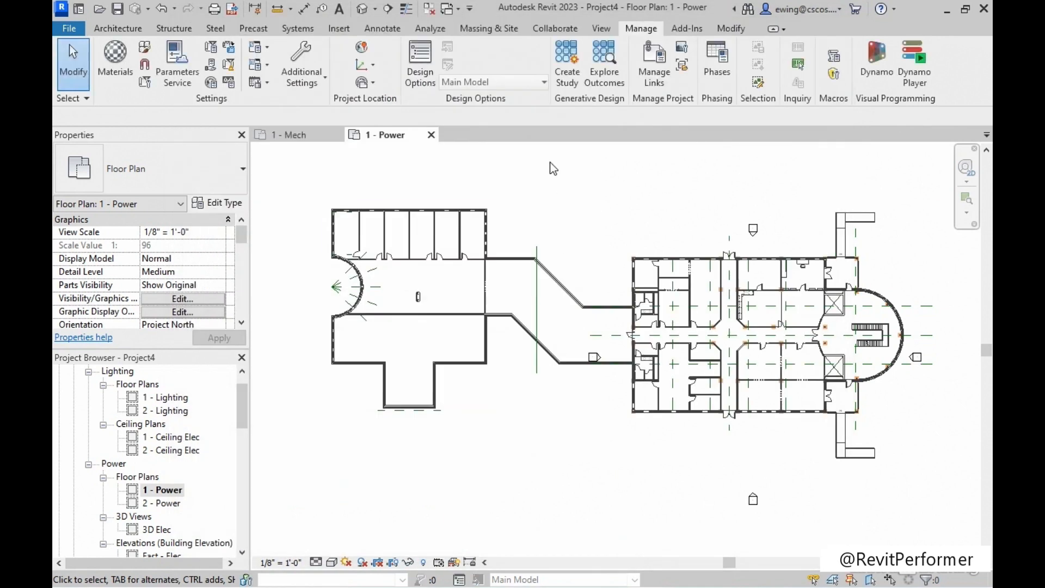
Link Structural.rvt from the Chapter-01 folder using Internal Origin to Internal Origin positioning and dismiss the nested links notice.
middle_drag(553, 169, 556, 182)
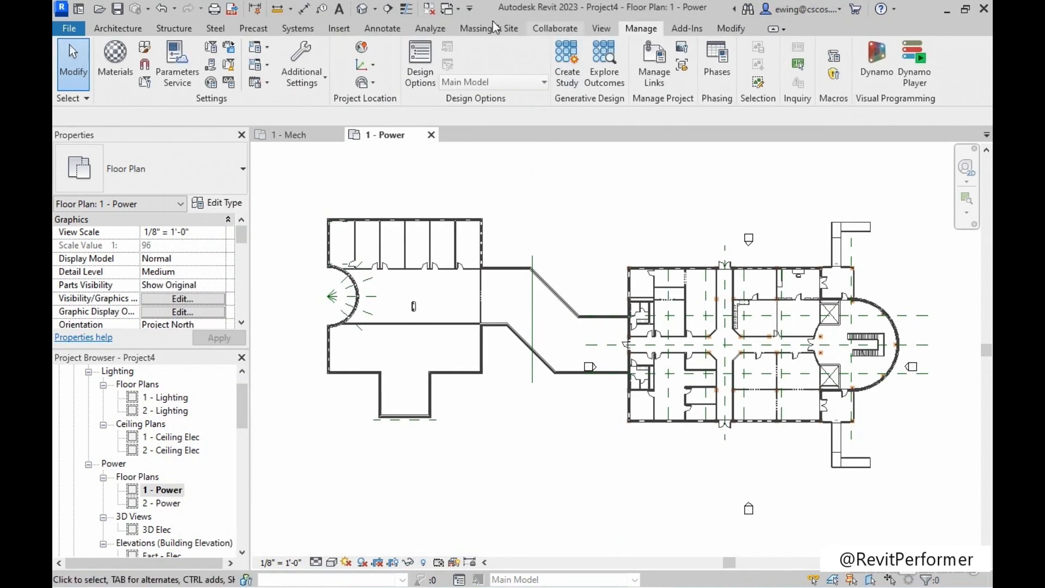
click(340, 30)
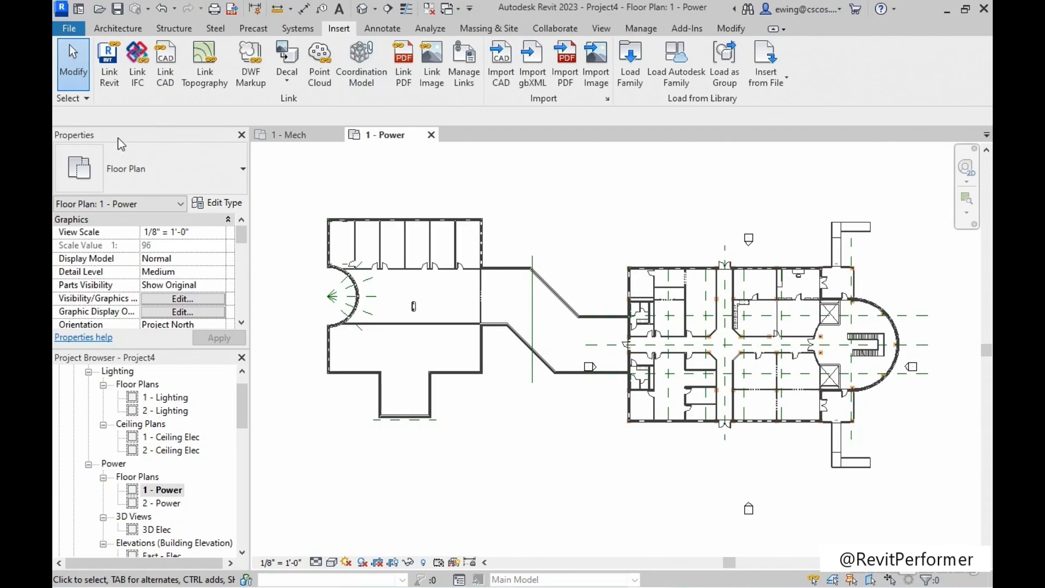
click(110, 87)
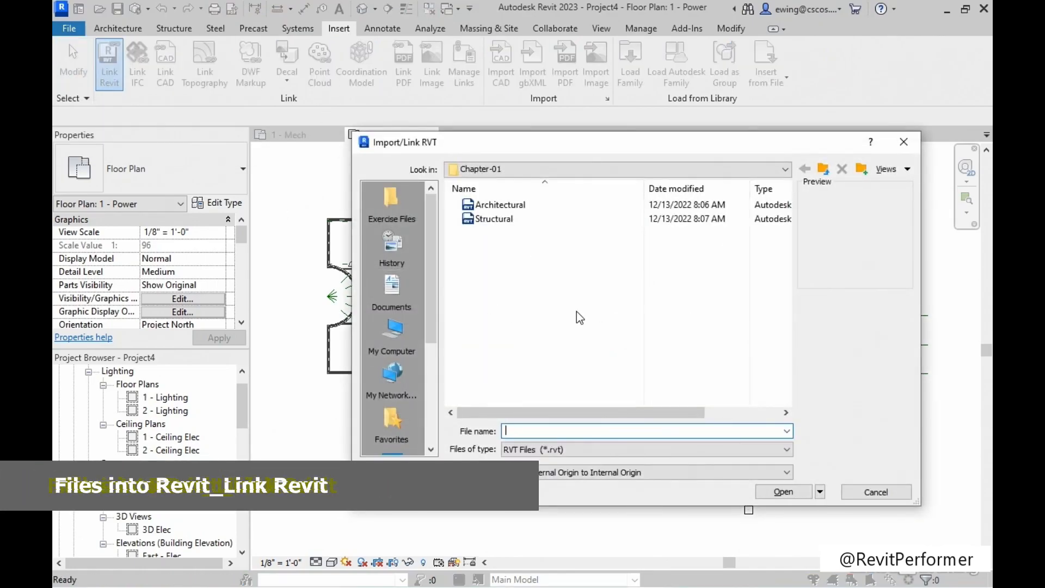
click(492, 218)
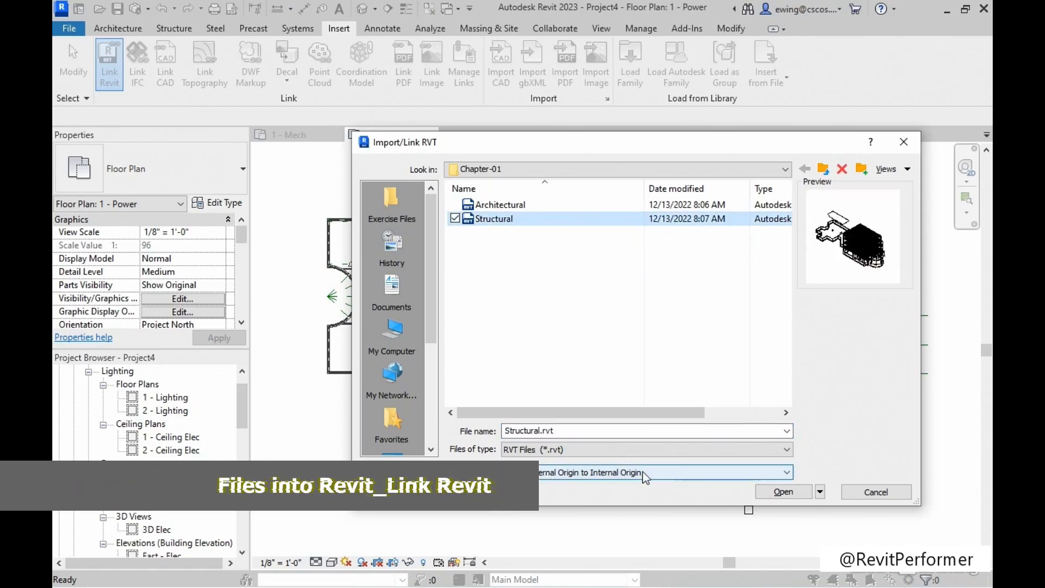
click(784, 491)
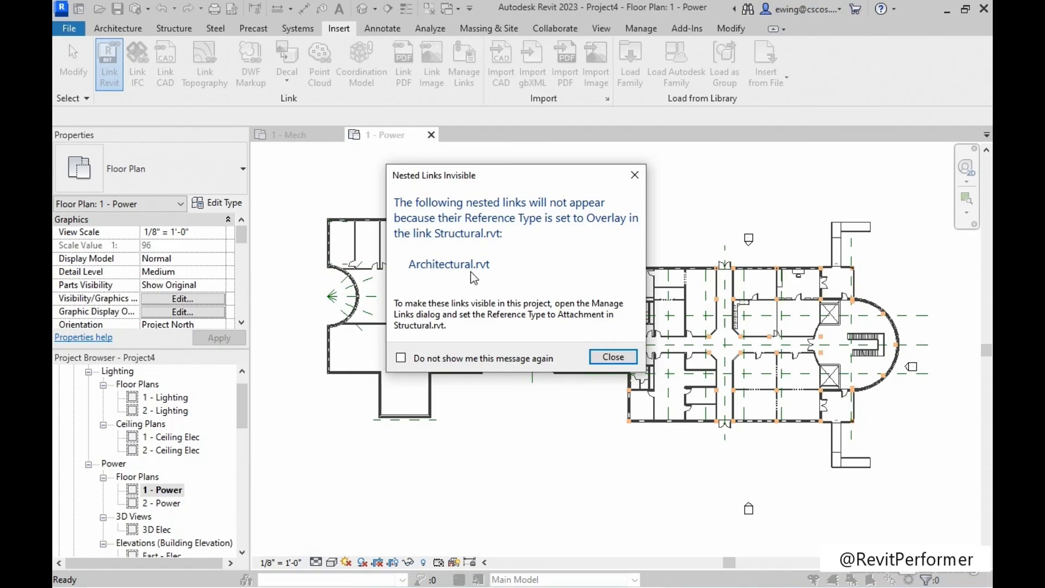
click(614, 357)
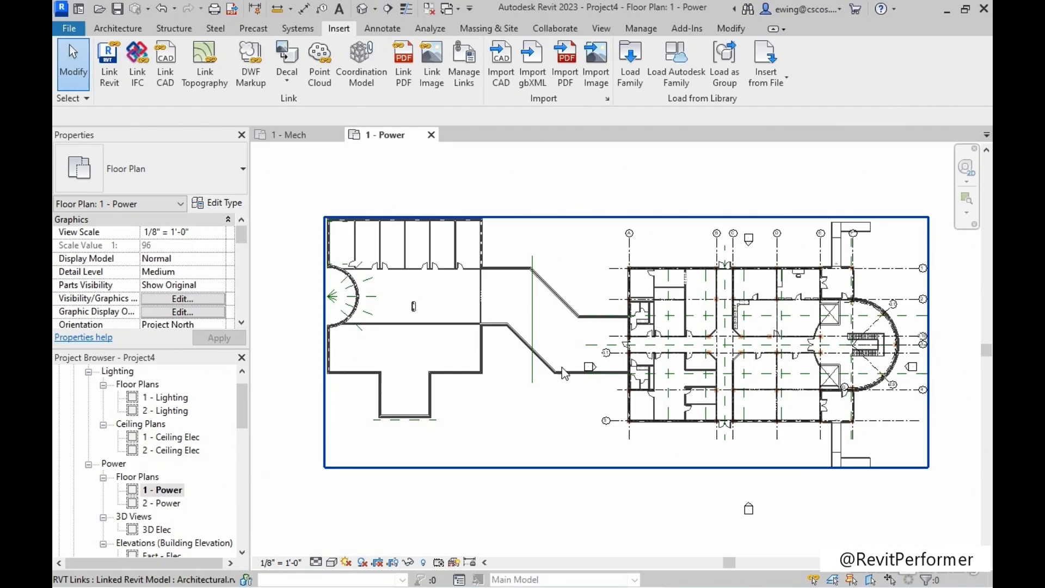
Pin the linked Structural.rvt model in place and deselect it.
click(631, 235)
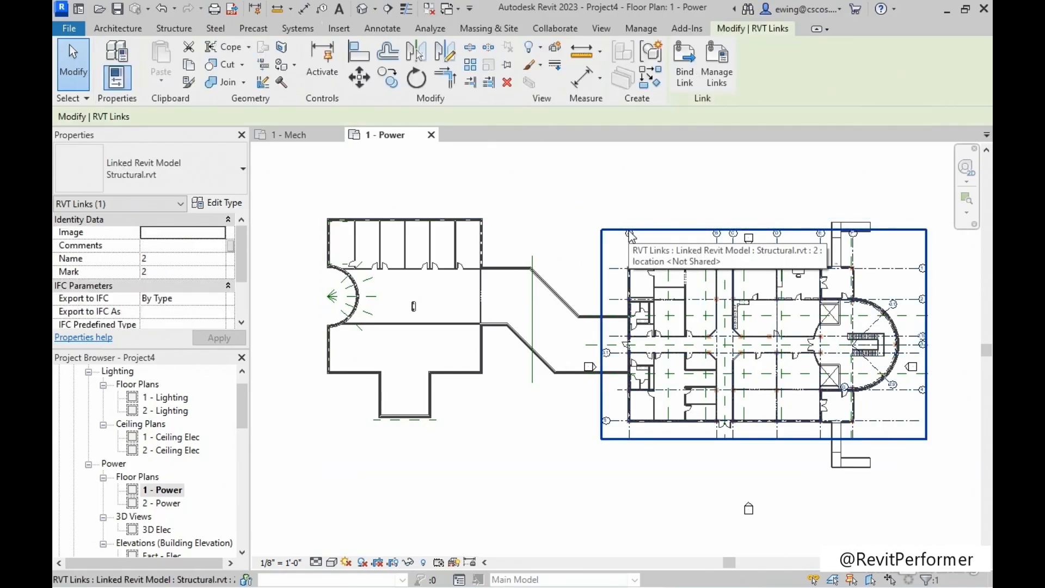
click(506, 67)
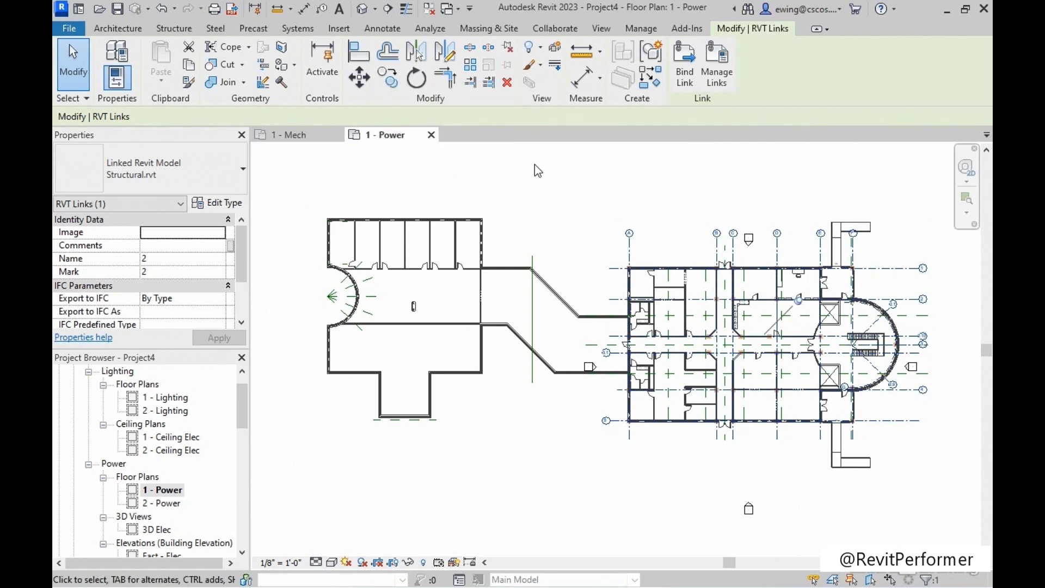
click(541, 189)
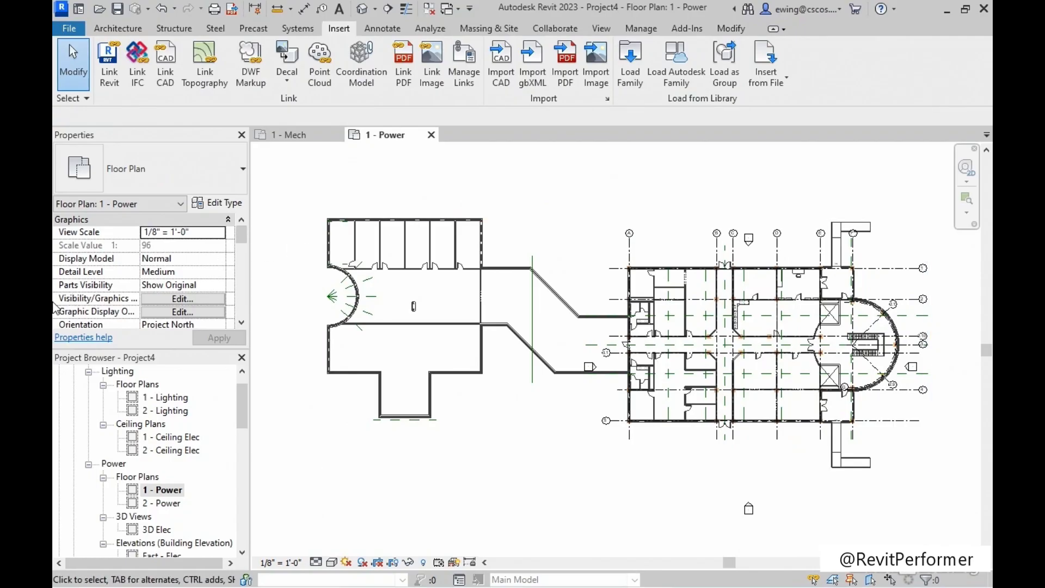
Turn on Internal Origin under the Site category in the 1 - Power view's visibility/graphic overrides and inspect the origin marker in the plan.
click(168, 301)
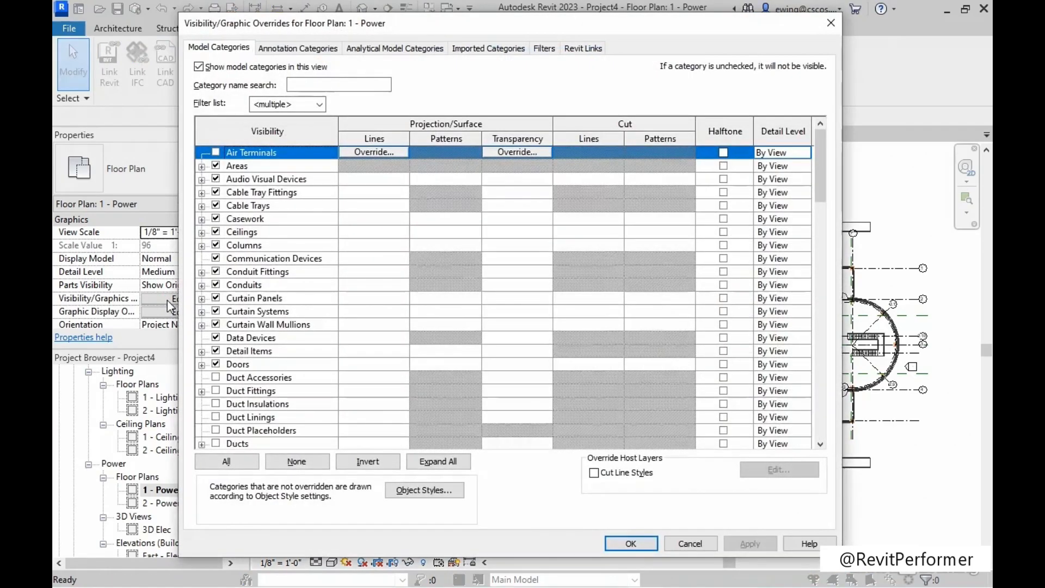
scroll(272, 318, down, 3)
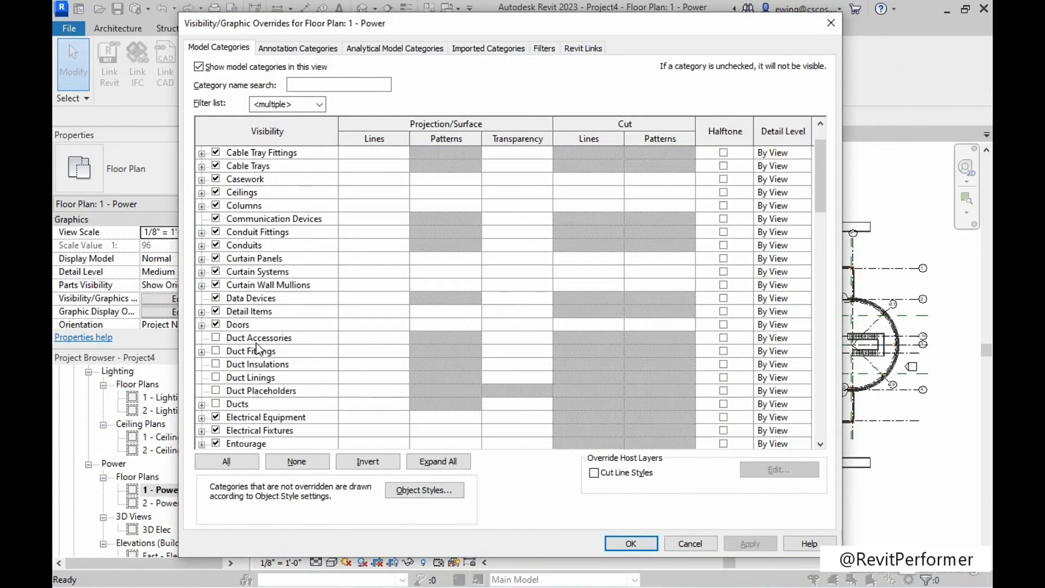
click(258, 368)
key(s)
scroll(240, 376, down, 3)
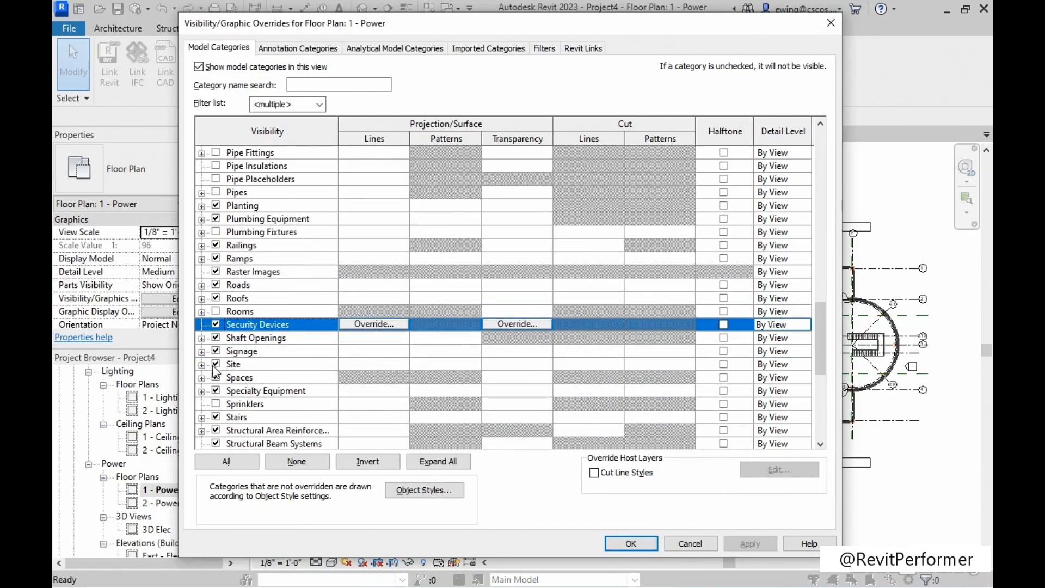
click(201, 364)
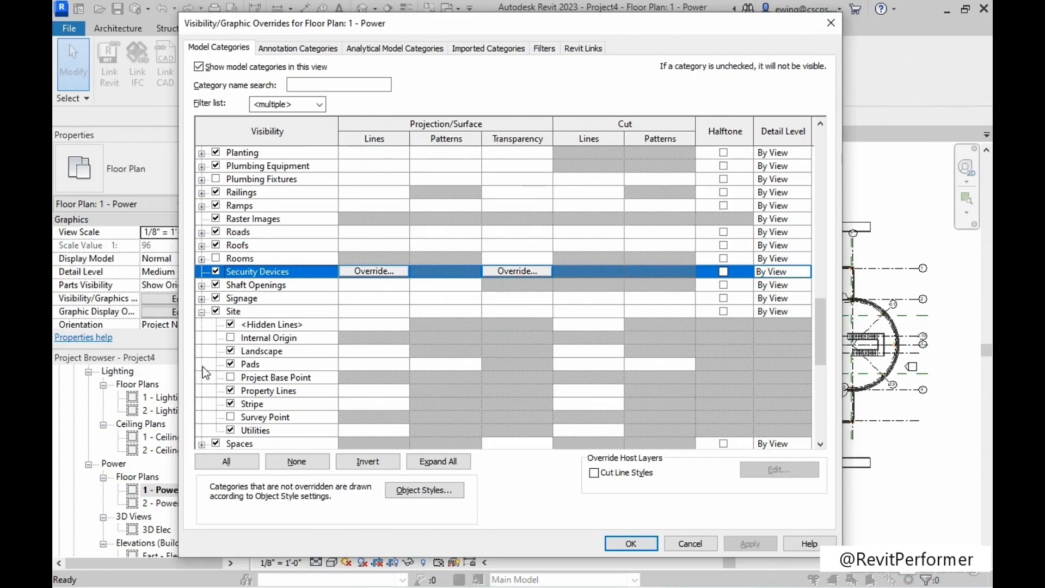
click(231, 338)
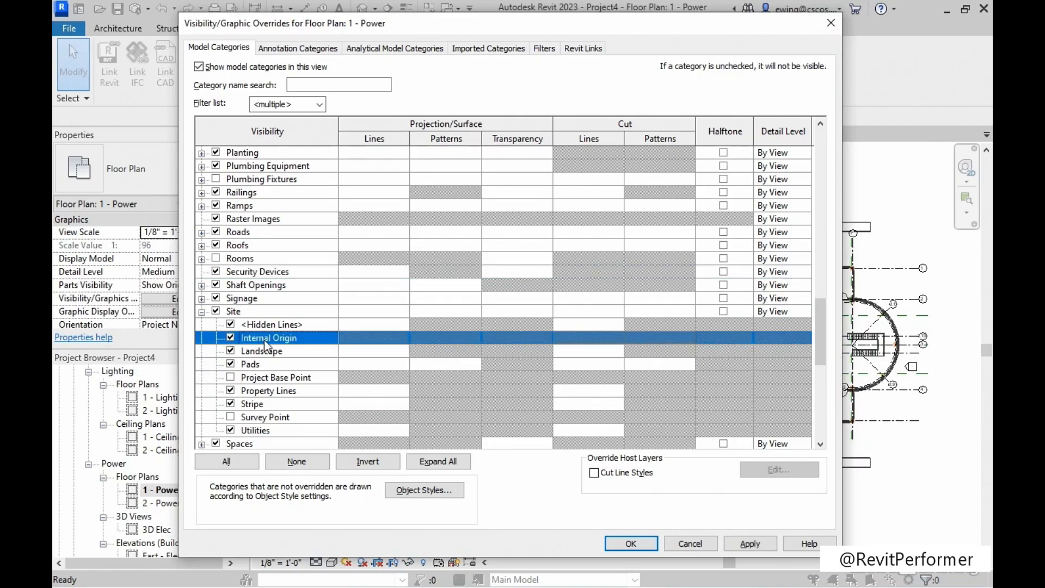
click(762, 548)
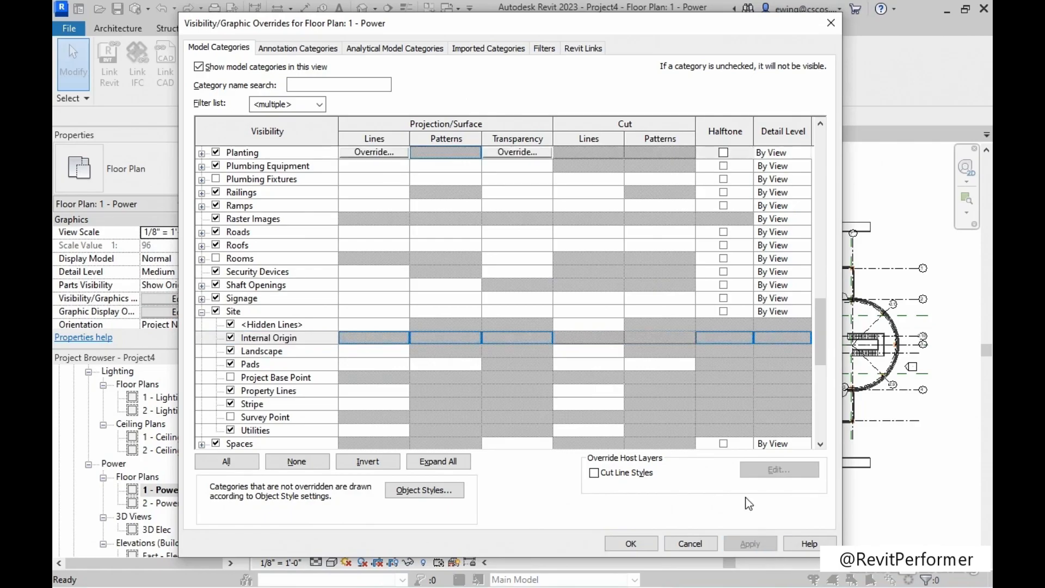
click(643, 544)
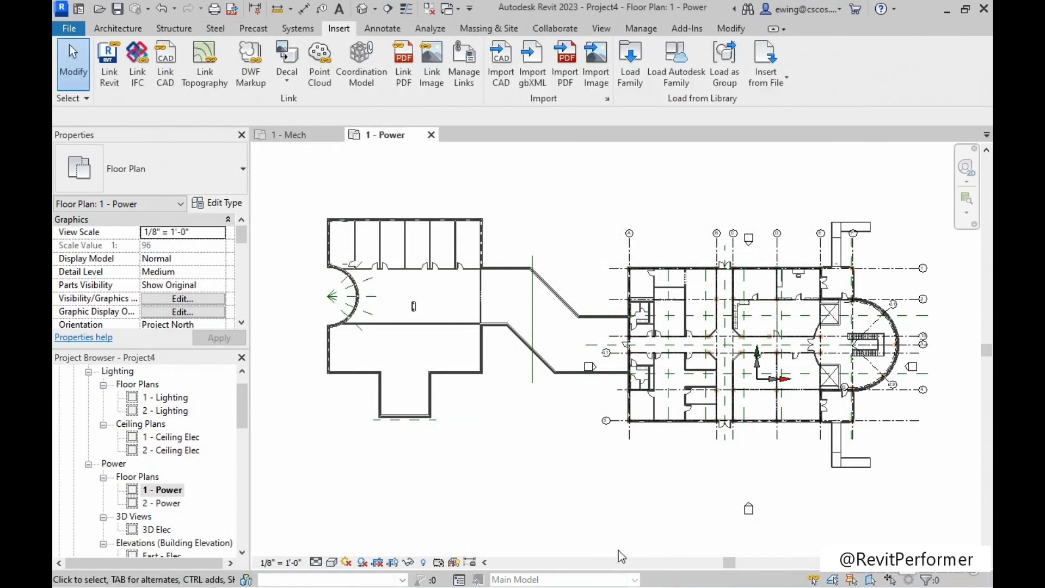
scroll(759, 385, up, 5)
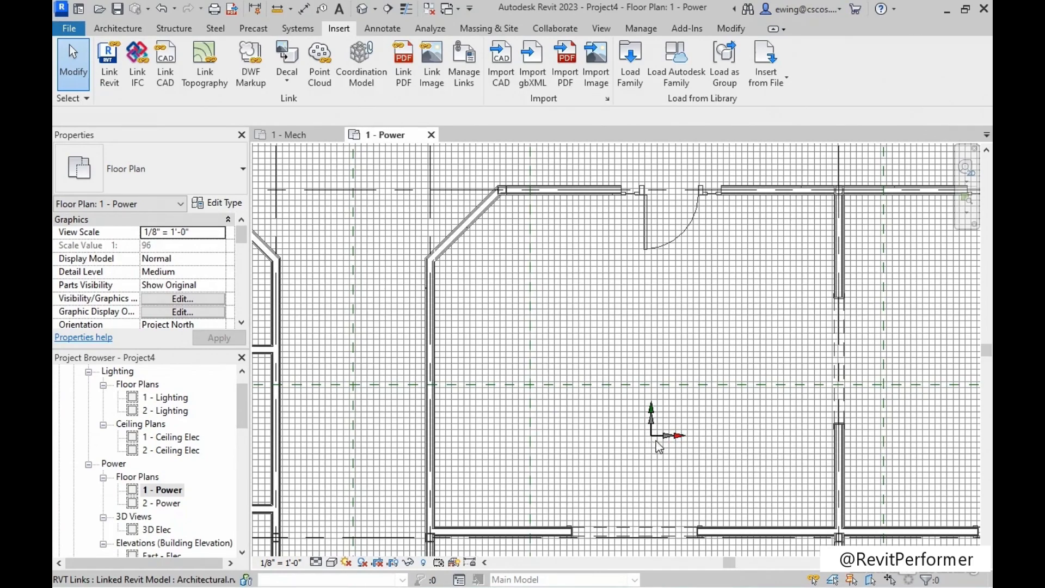
scroll(630, 387, down, 3)
scroll(629, 387, down, 5)
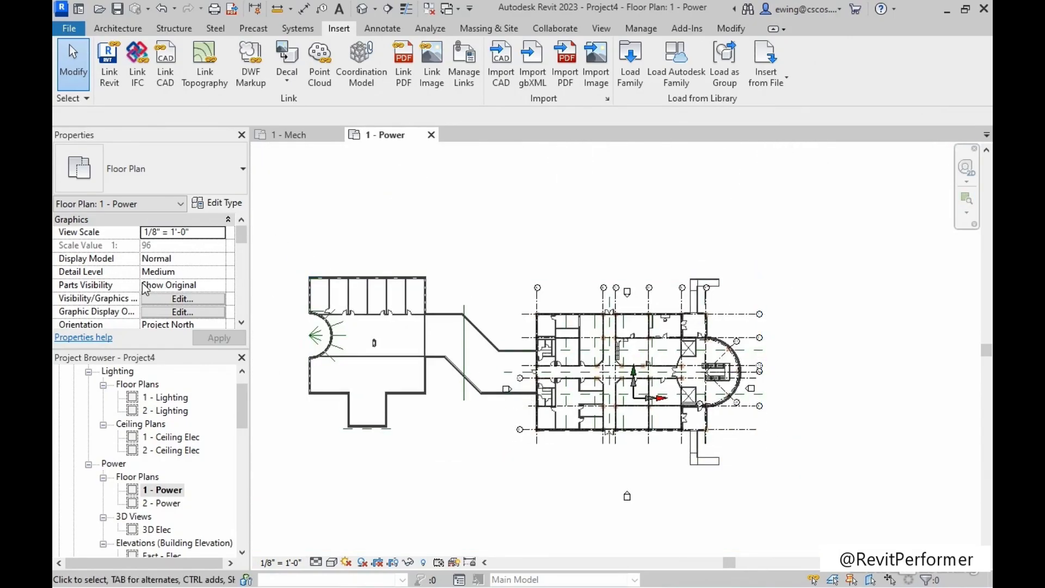
Turn off Internal Origin under the Site category in the 1 - Power view's visibility/graphic overrides.
click(177, 299)
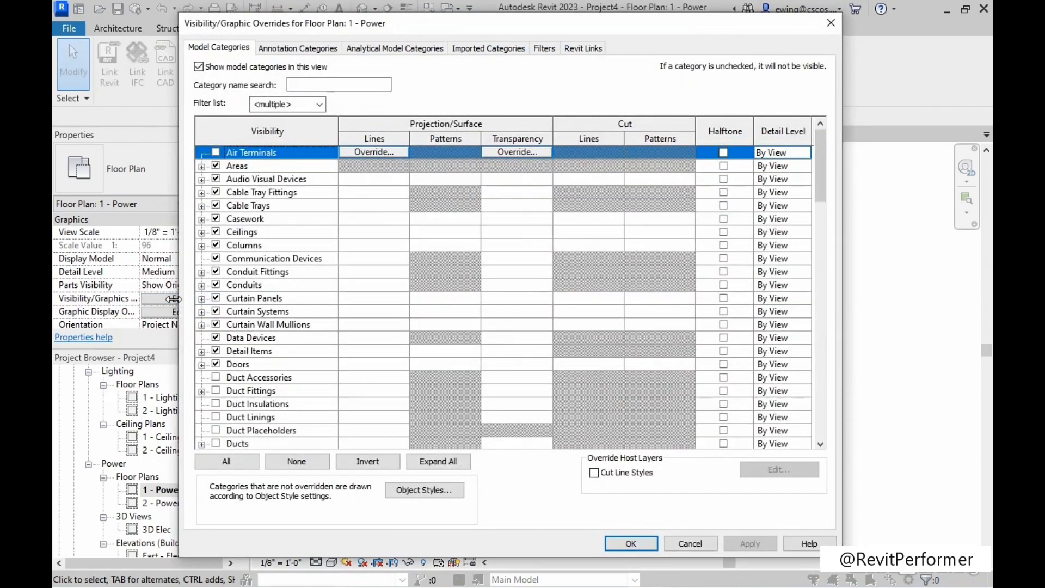
scroll(257, 388, down, 15)
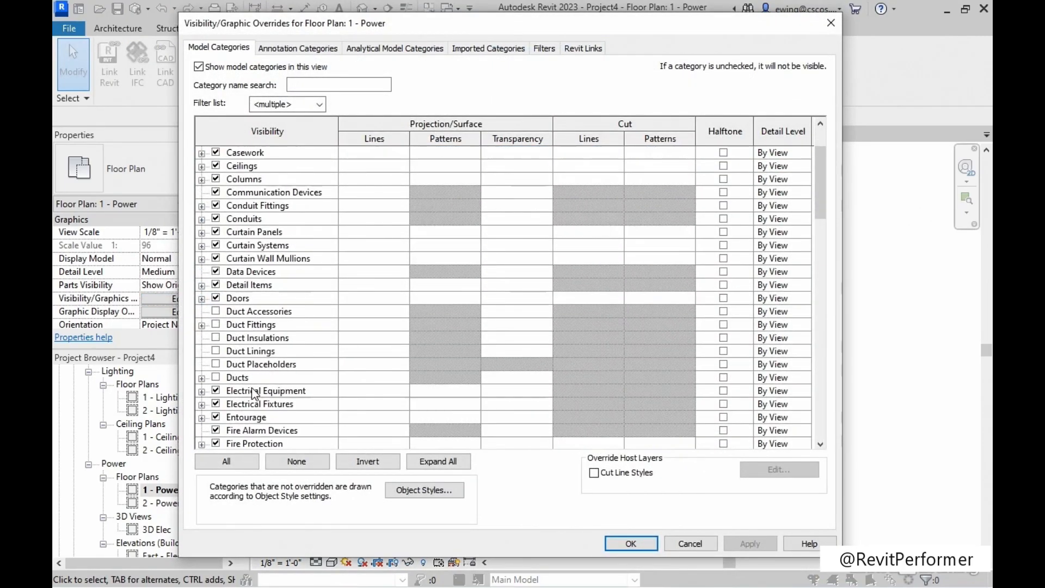
click(251, 399)
key(s)
scroll(251, 400, down, 3)
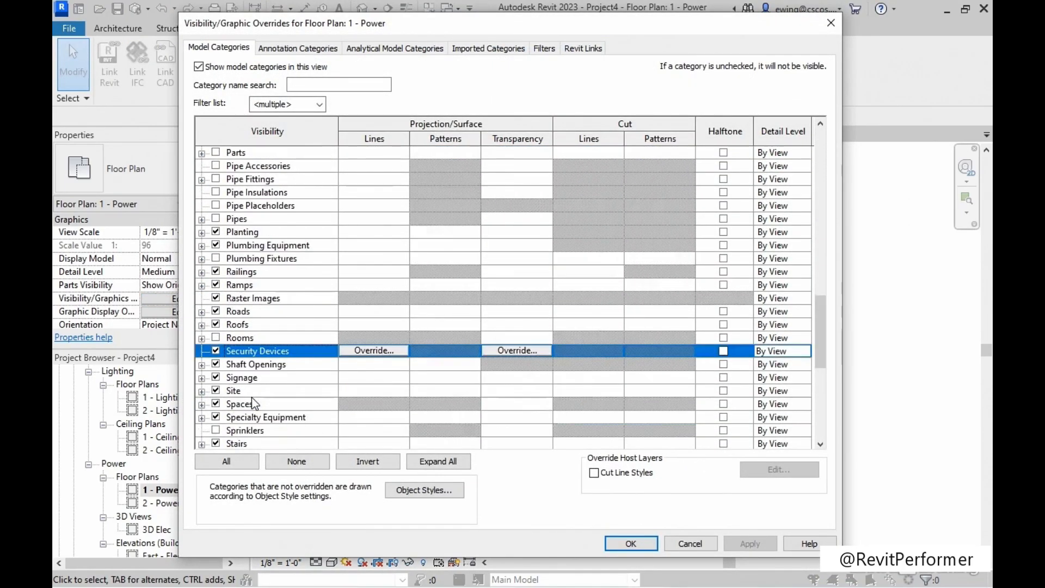
click(201, 351)
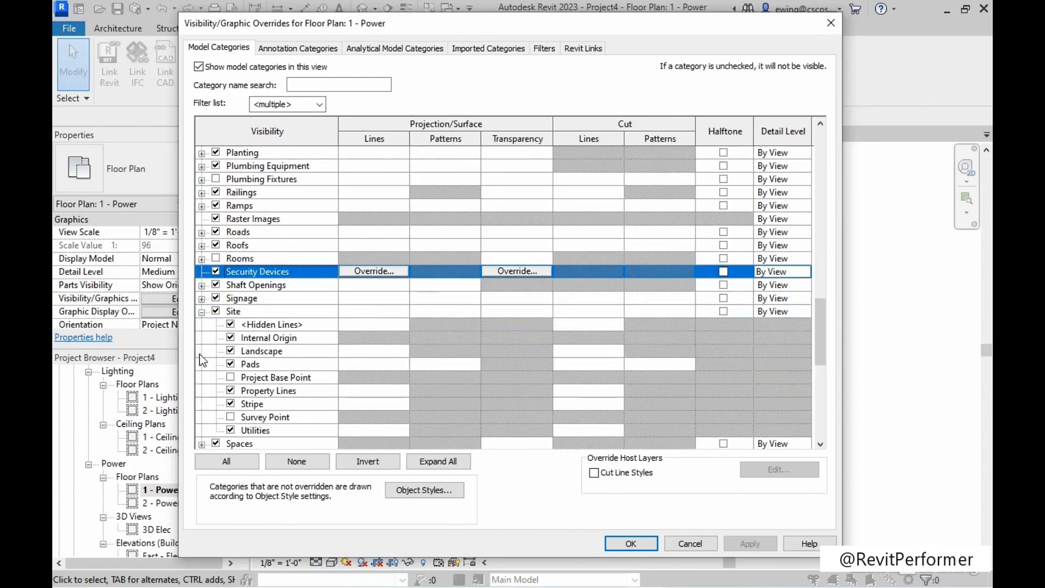
click(230, 338)
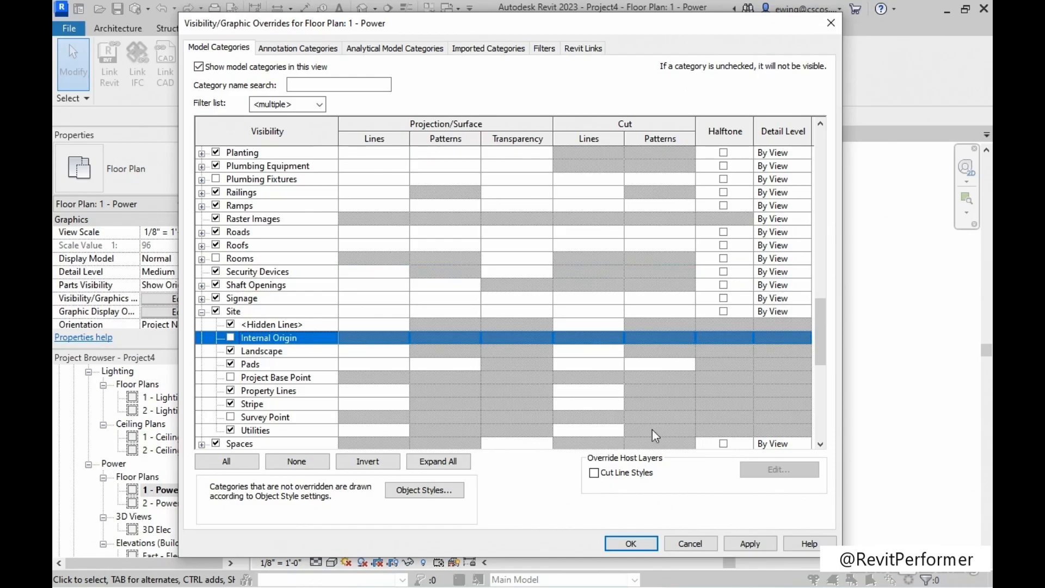
click(734, 543)
click(626, 543)
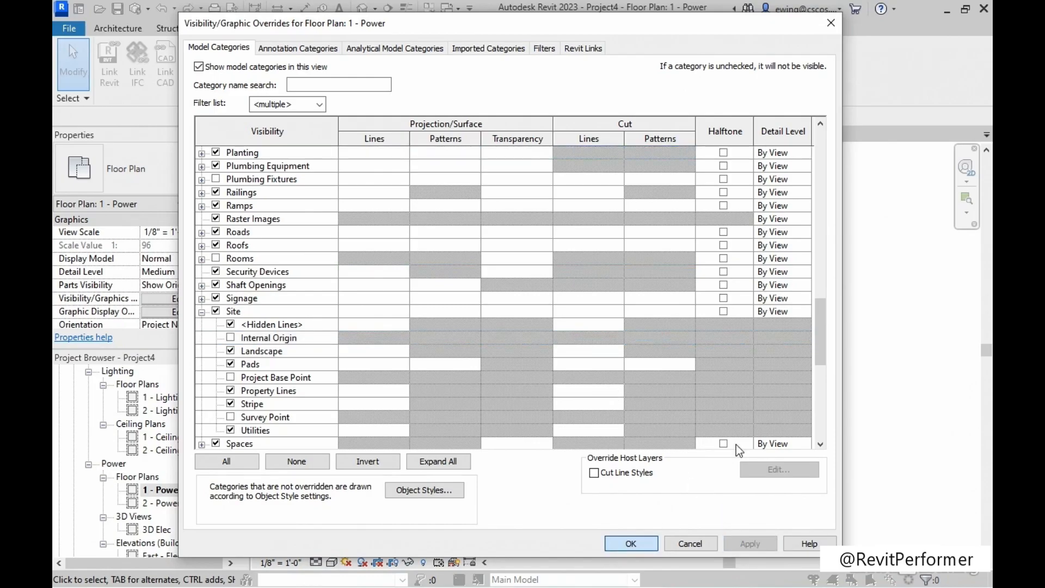
middle_drag(386, 250, 371, 250)
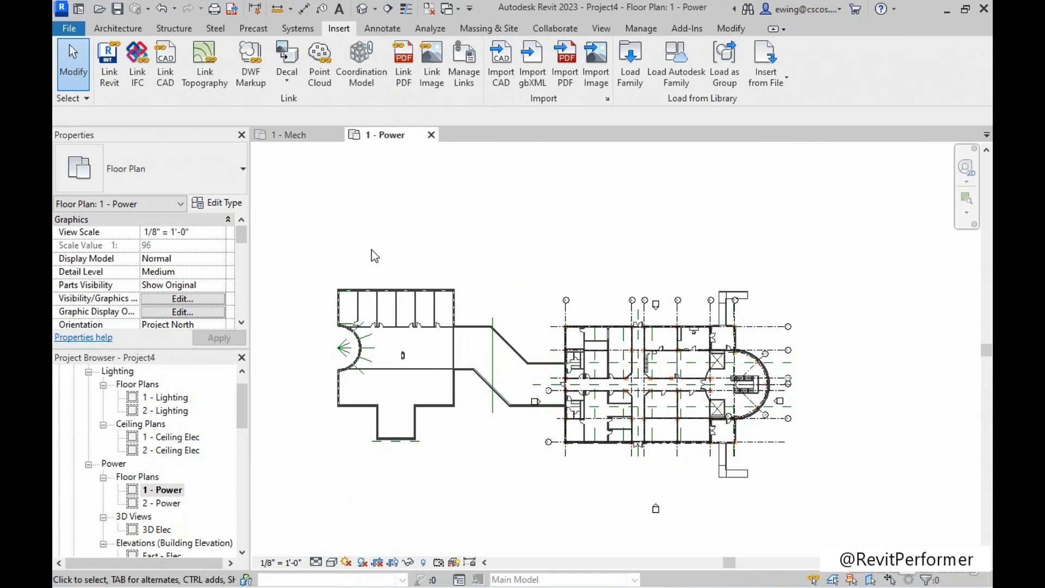
Review the status, reference type and path type of Architectural.rvt and Structural.rvt in Manage Links, widening the Path Type column.
drag(246, 403, 244, 524)
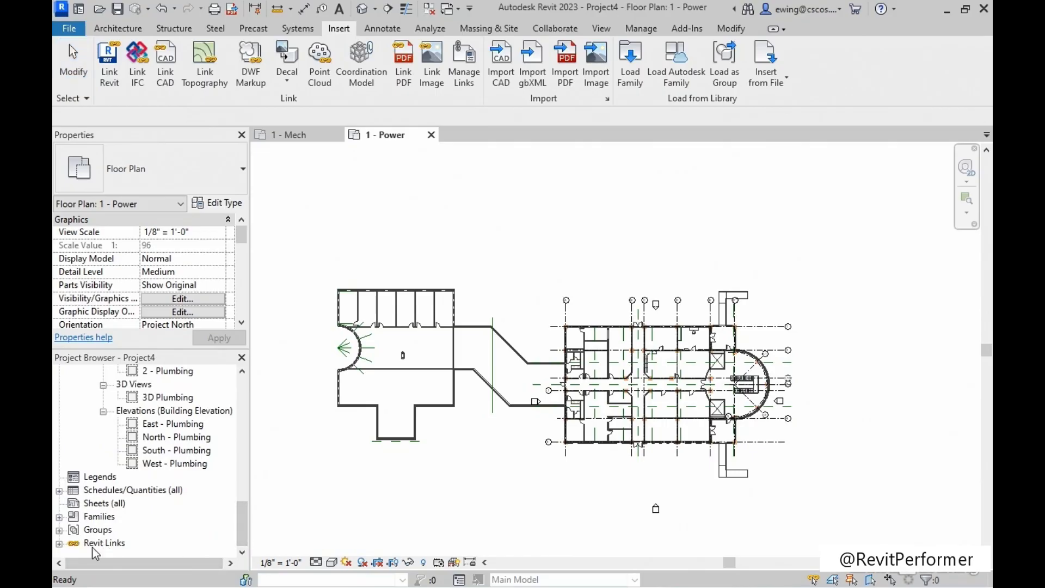
click(59, 543)
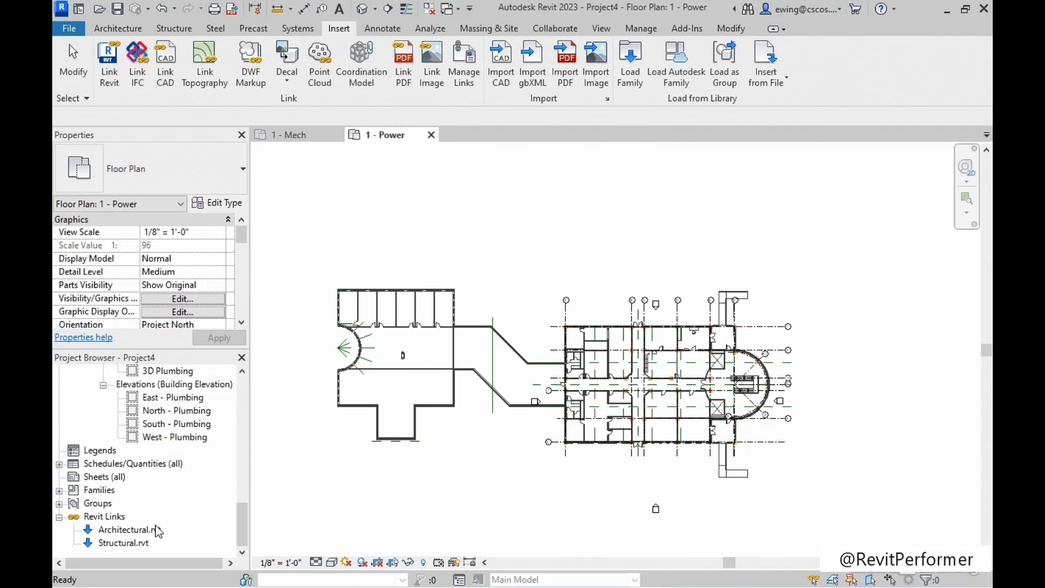
right_click(115, 520)
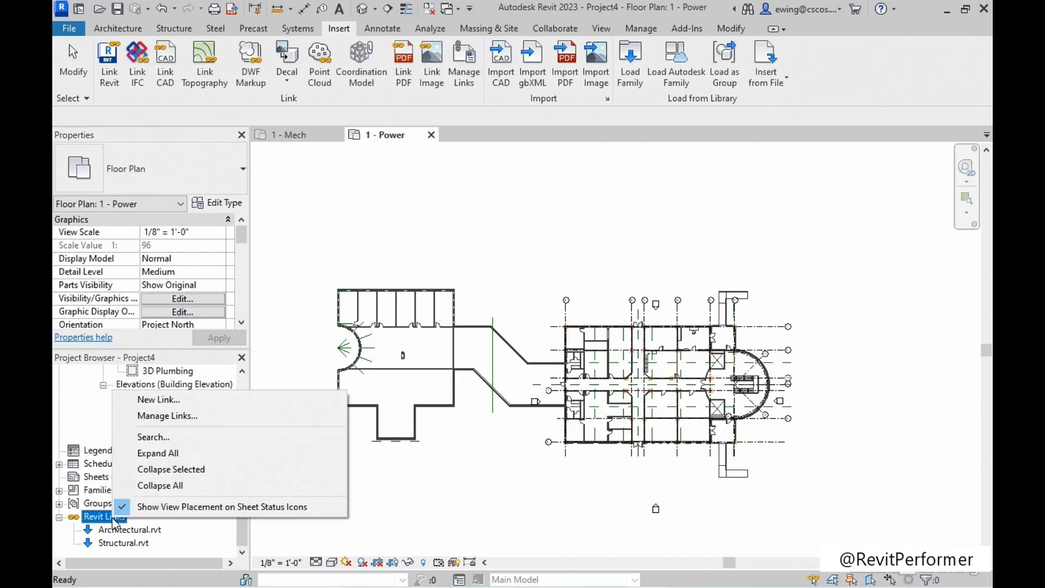
click(199, 420)
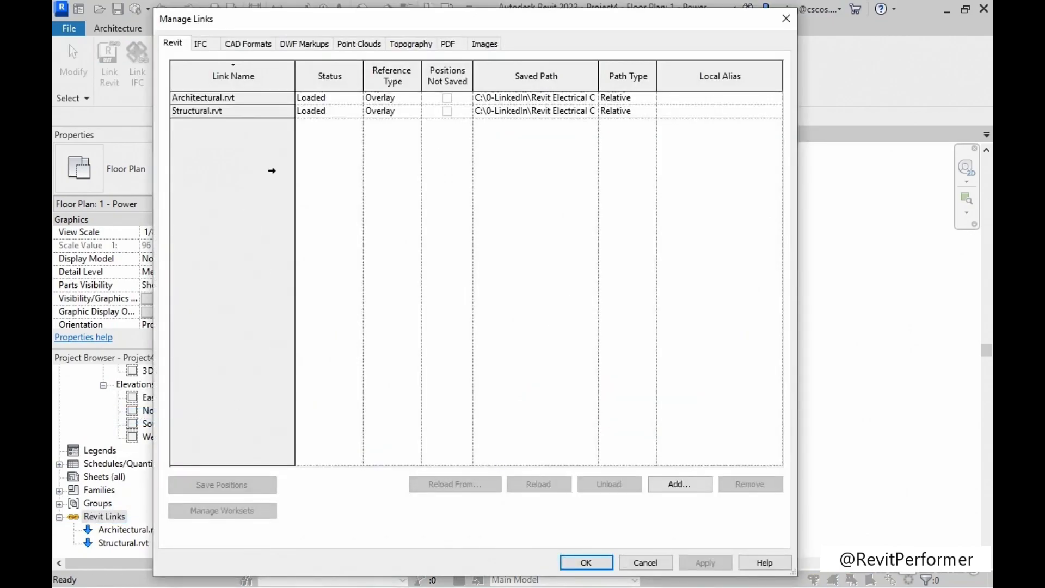
click(238, 103)
click(236, 110)
click(235, 100)
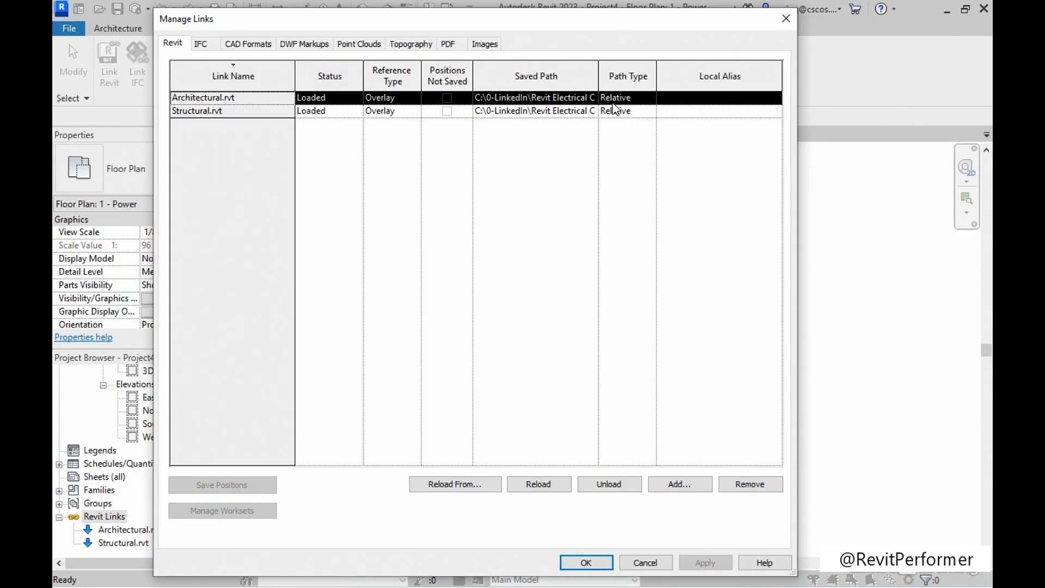
drag(657, 76, 748, 76)
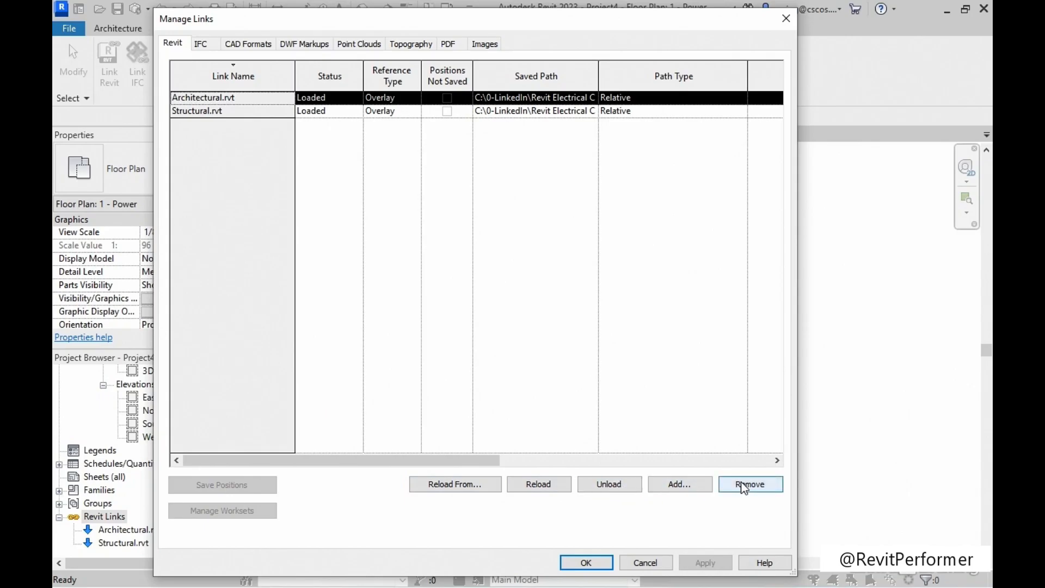
click(586, 564)
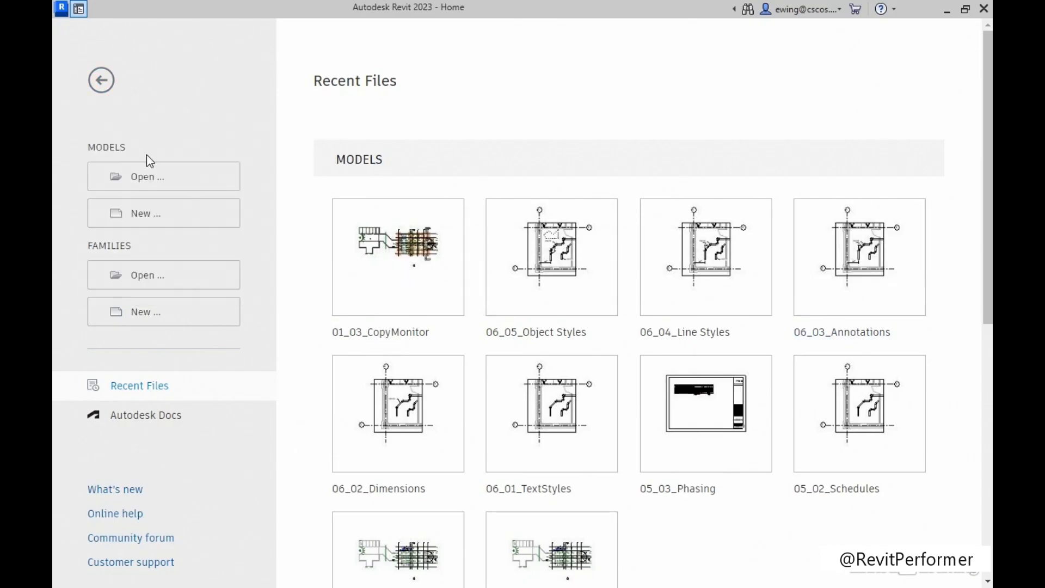
Open the 01_03_CopyMonitor project from the Chapter-01 folder of the Exercise Files.
click(140, 176)
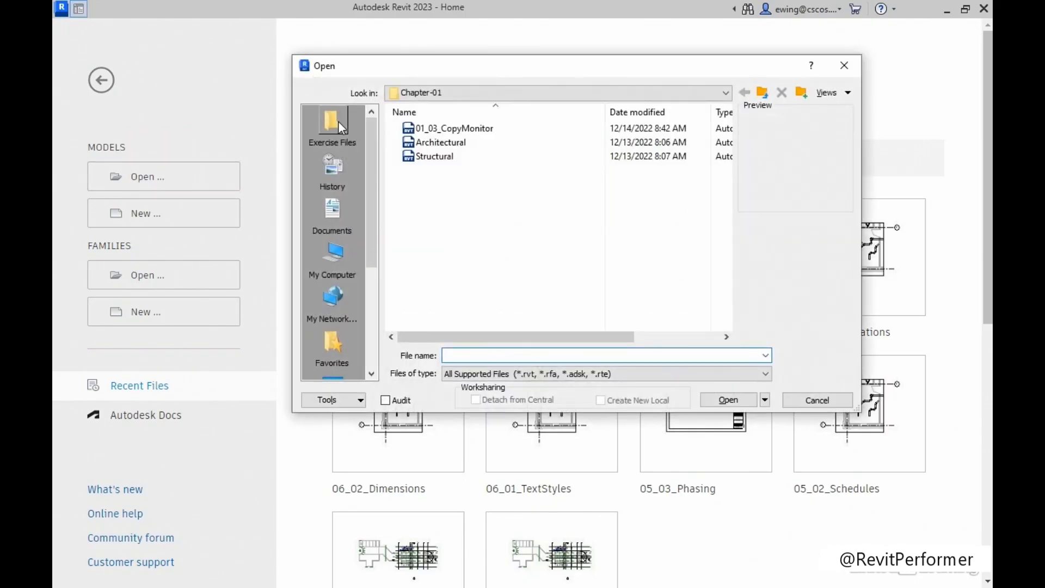
click(338, 121)
double_click(446, 130)
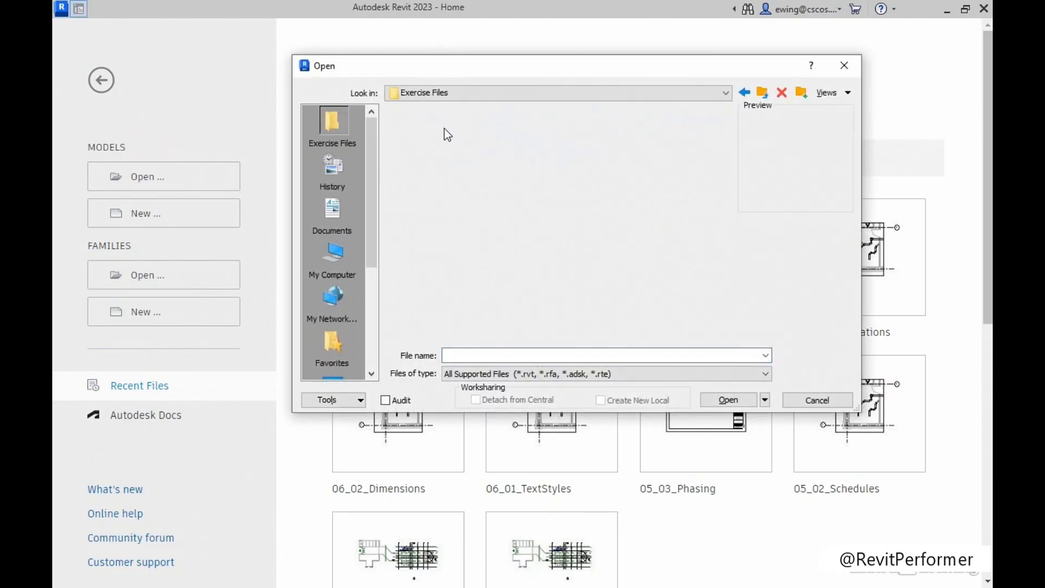
click(484, 134)
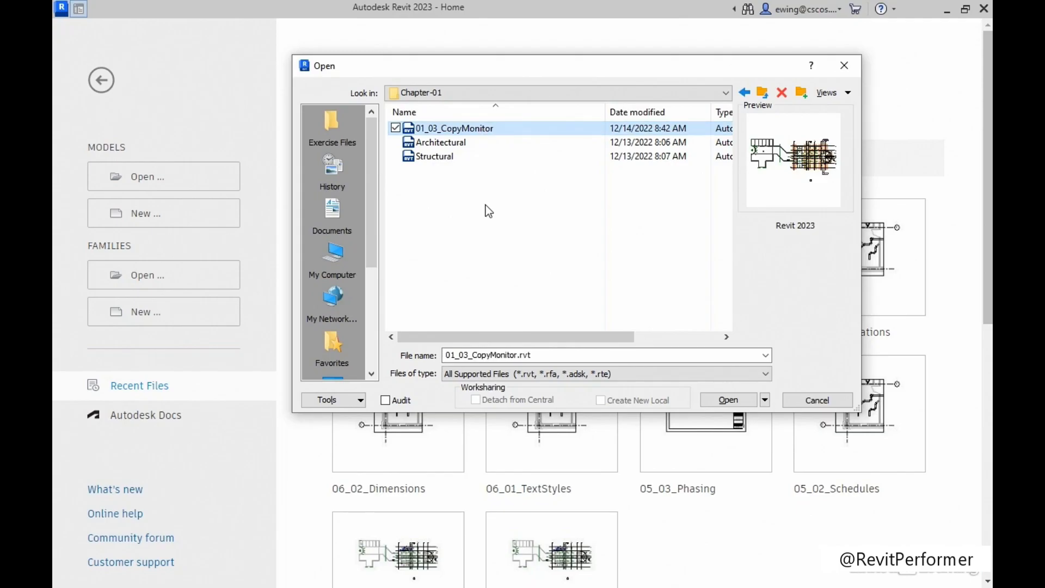
click(728, 401)
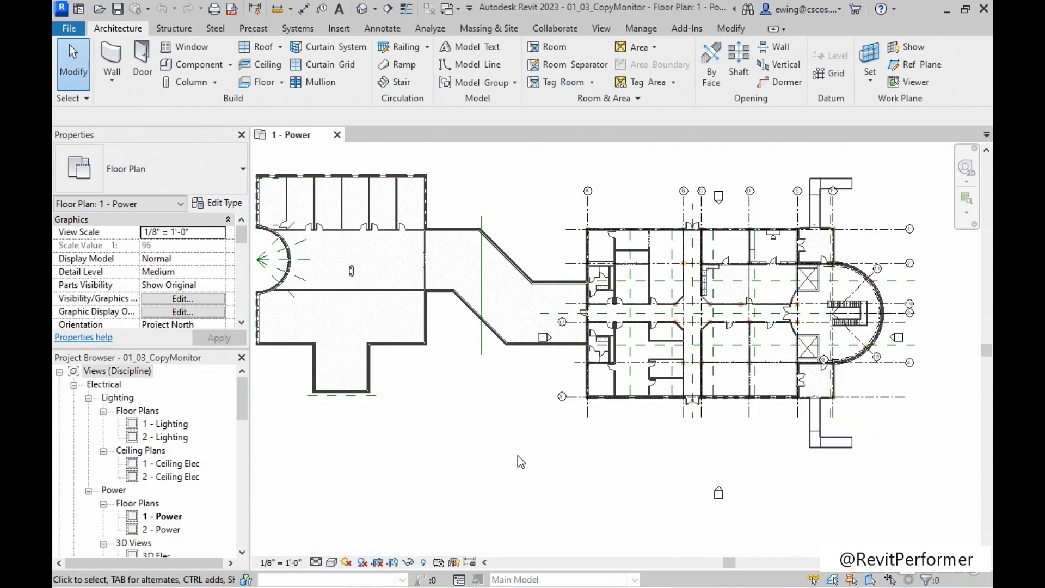
Open the South - Elec elevation from the elevation marker below the building in the 1 - Power plan.
middle_drag(523, 465, 480, 441)
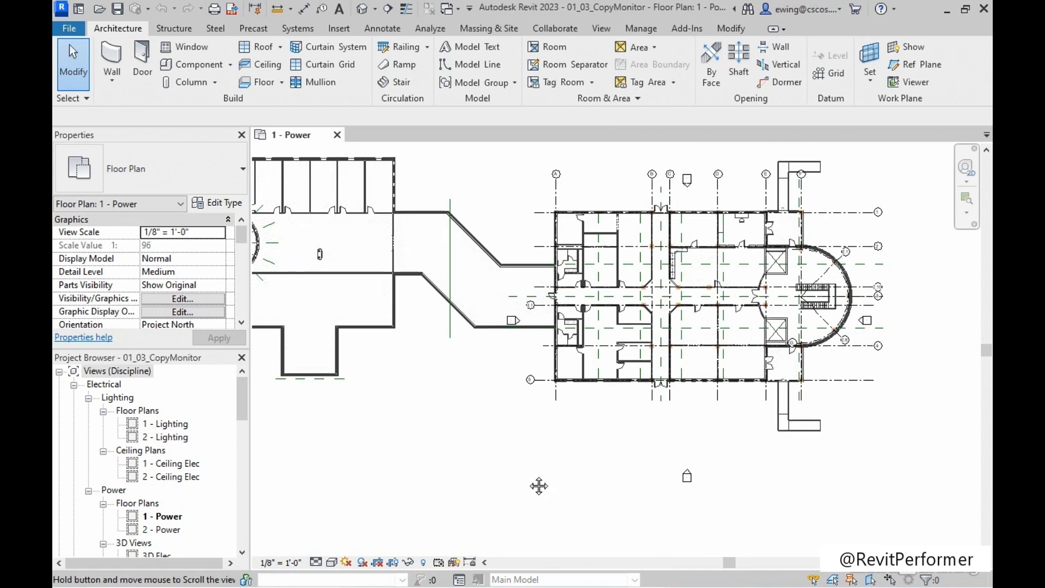
scroll(602, 509, up, 3)
scroll(623, 500, up, 3)
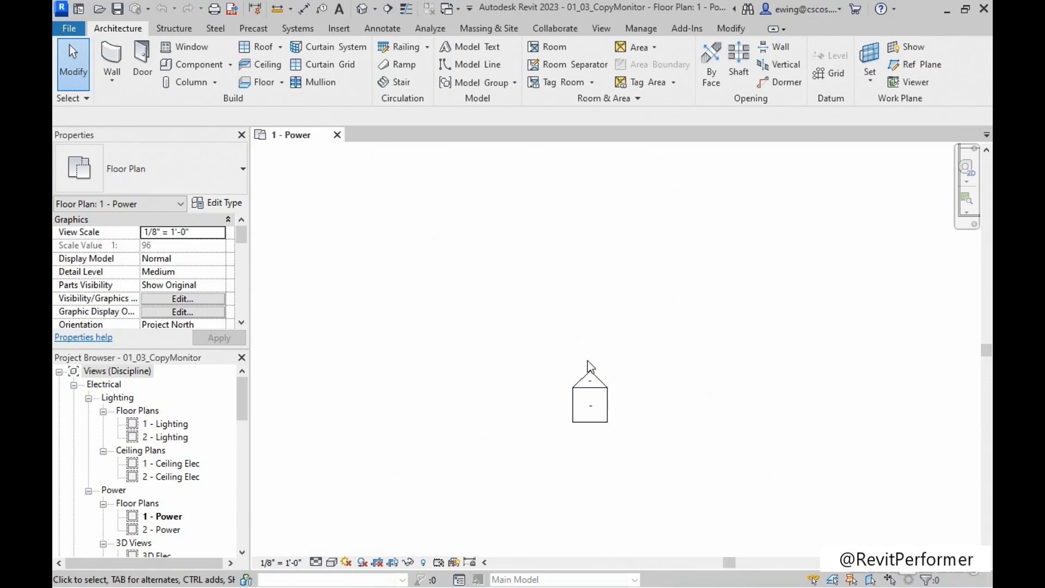
double_click(591, 380)
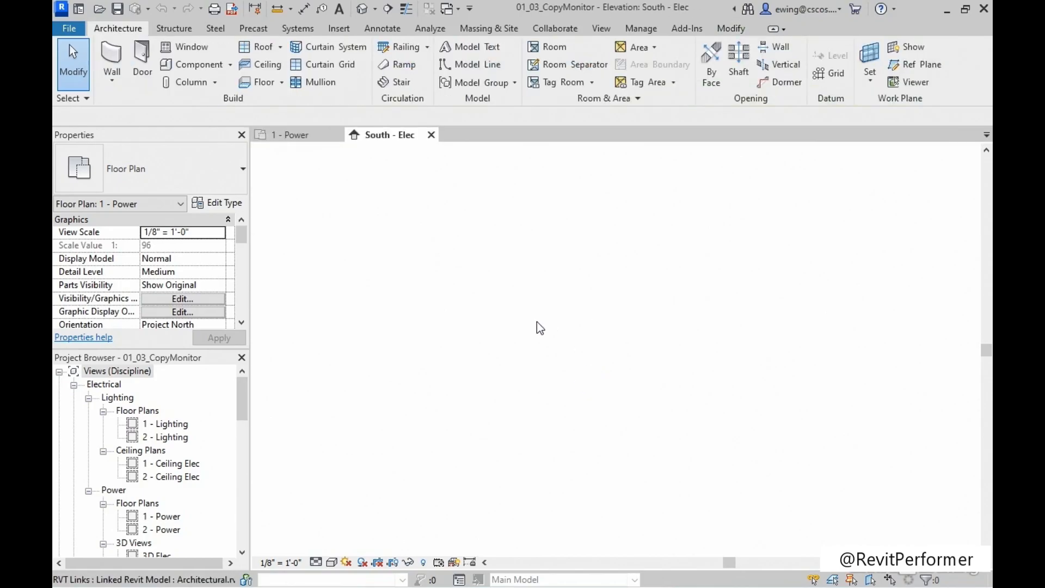
Examine the names and elevations of the host, architectural and structural levels at the building's right end in the South - Elec elevation.
middle_drag(762, 486, 460, 450)
scroll(673, 408, up, 3)
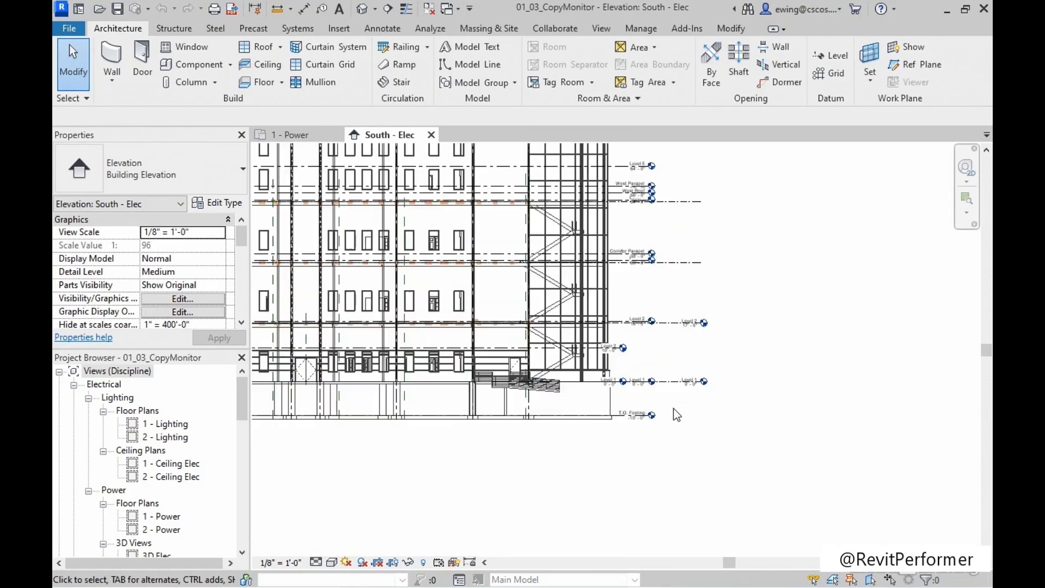
scroll(675, 397, up, 3)
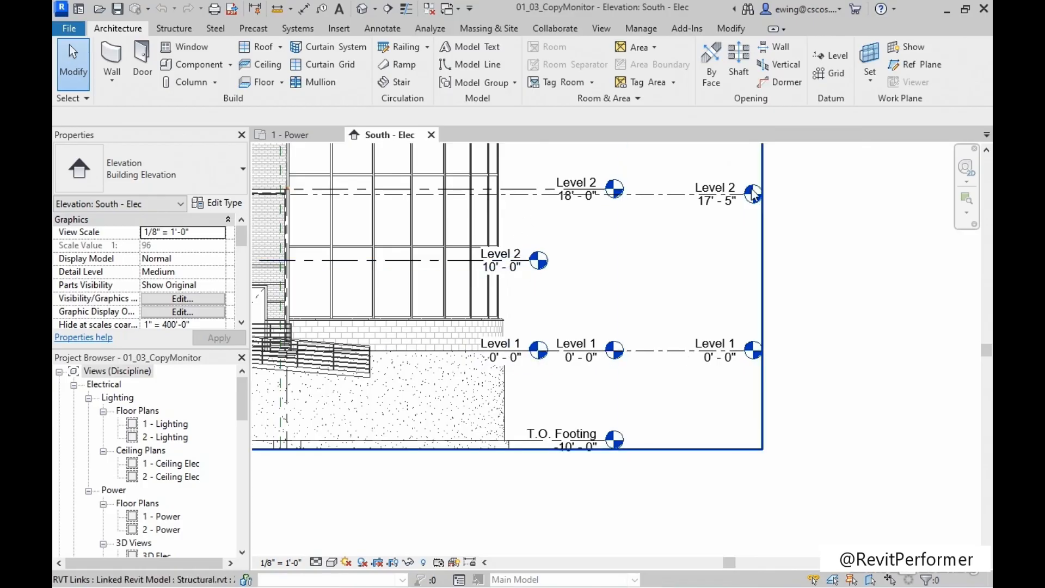
middle_drag(657, 267, 665, 323)
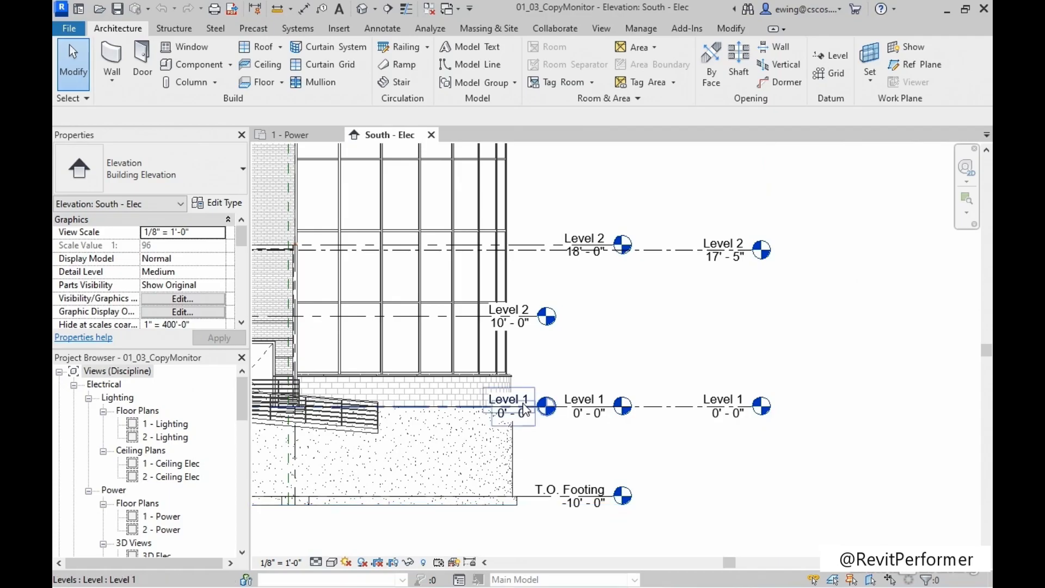
scroll(590, 372, down, 1)
scroll(590, 372, down, 1)
middle_drag(611, 357, 612, 381)
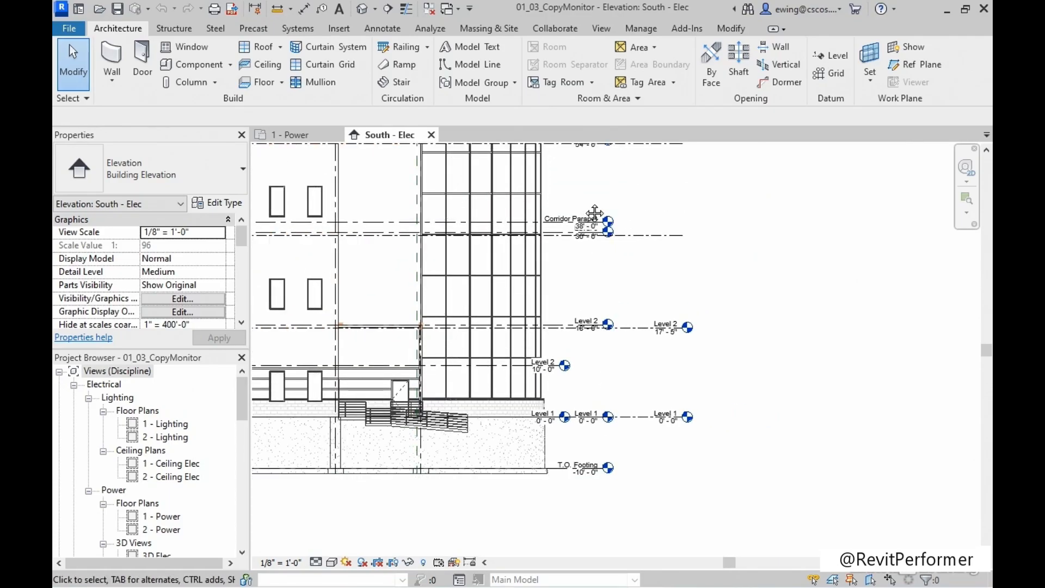
middle_drag(595, 212, 598, 264)
scroll(625, 252, down, 1)
mouse_move(690, 307)
middle_down()
mouse_move(651, 296)
mouse_move(693, 324)
middle_up()
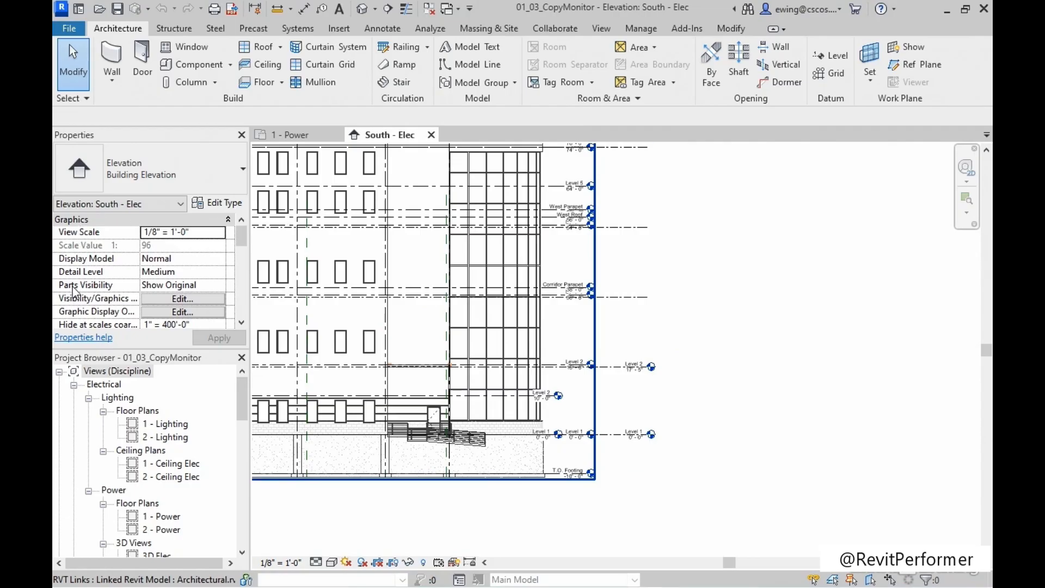
Set the Structural.rvt link's display settings and its annotation categories to Custom in the South - Elec view's visibility/graphic overrides.
click(183, 299)
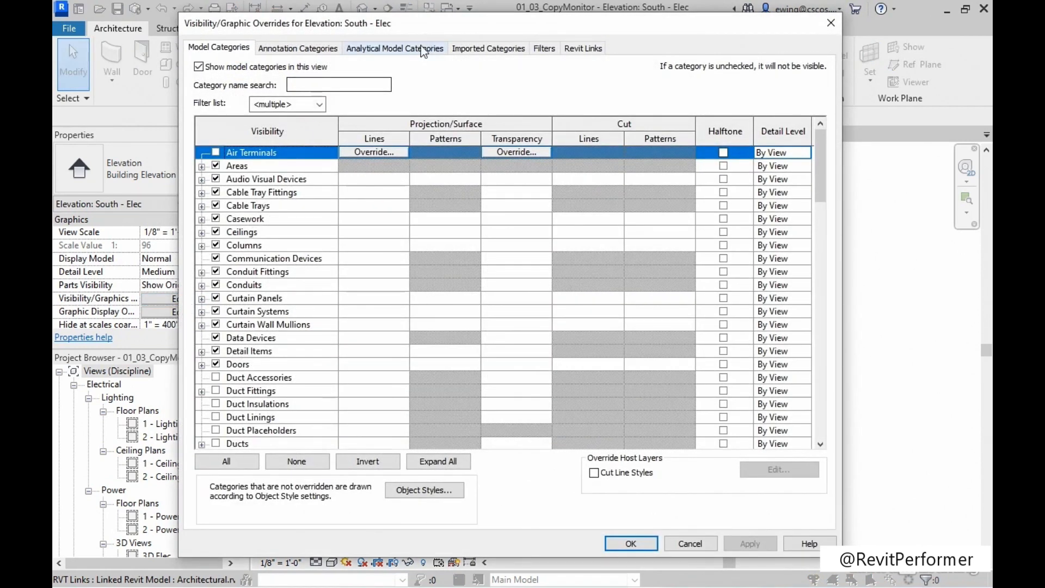
click(590, 48)
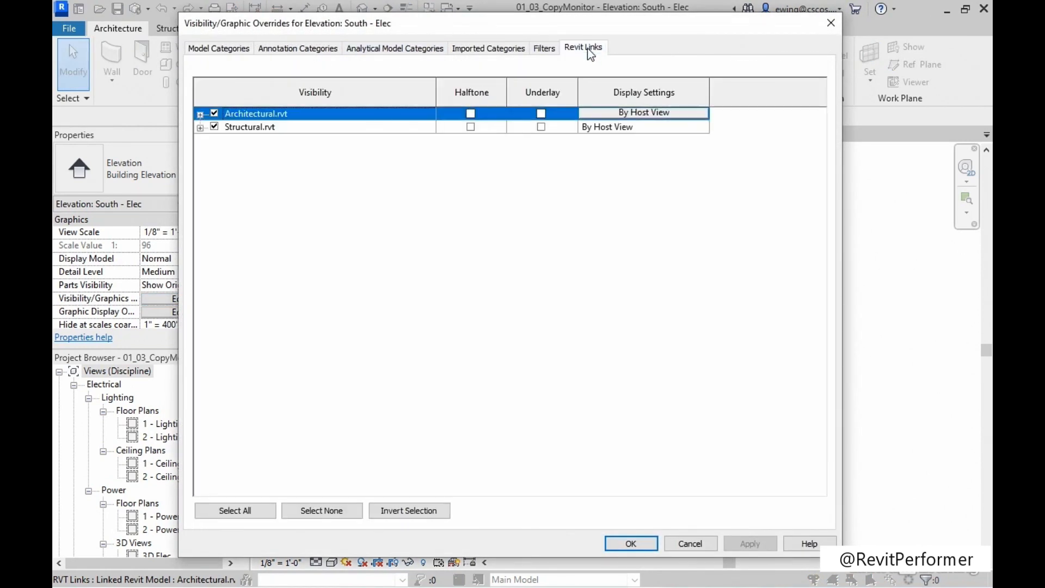
click(602, 126)
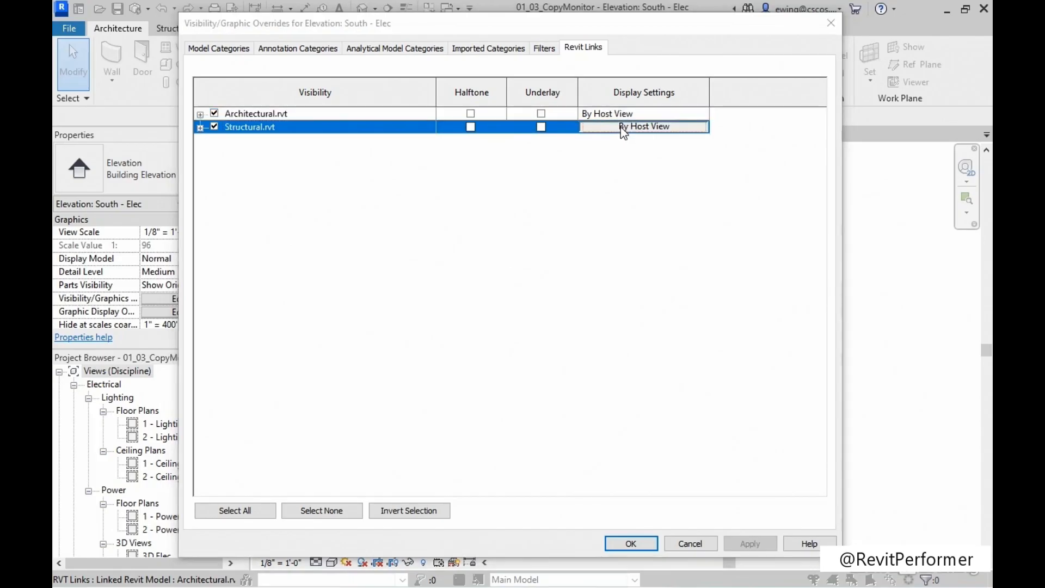
click(622, 129)
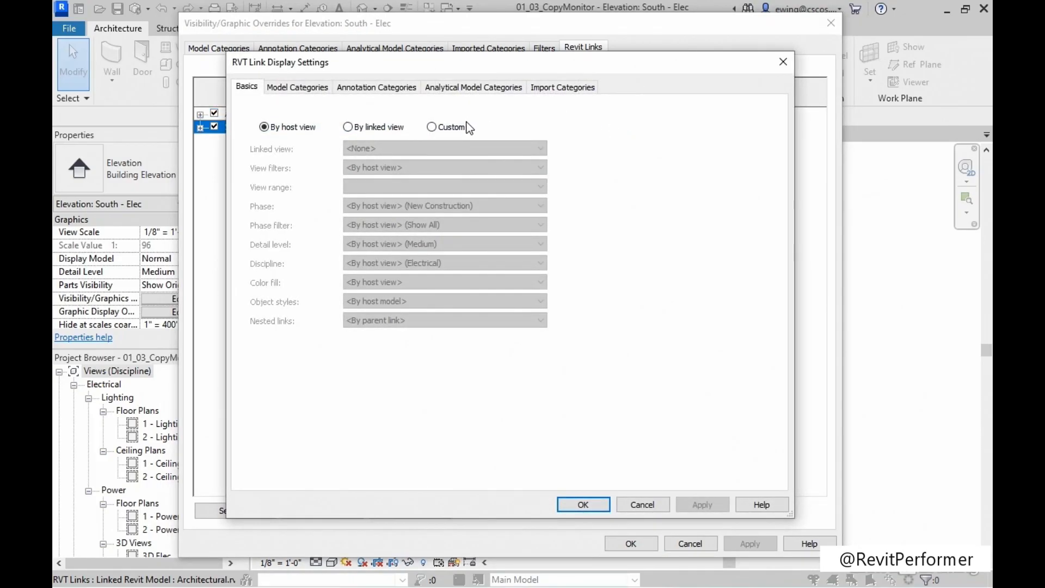
click(448, 128)
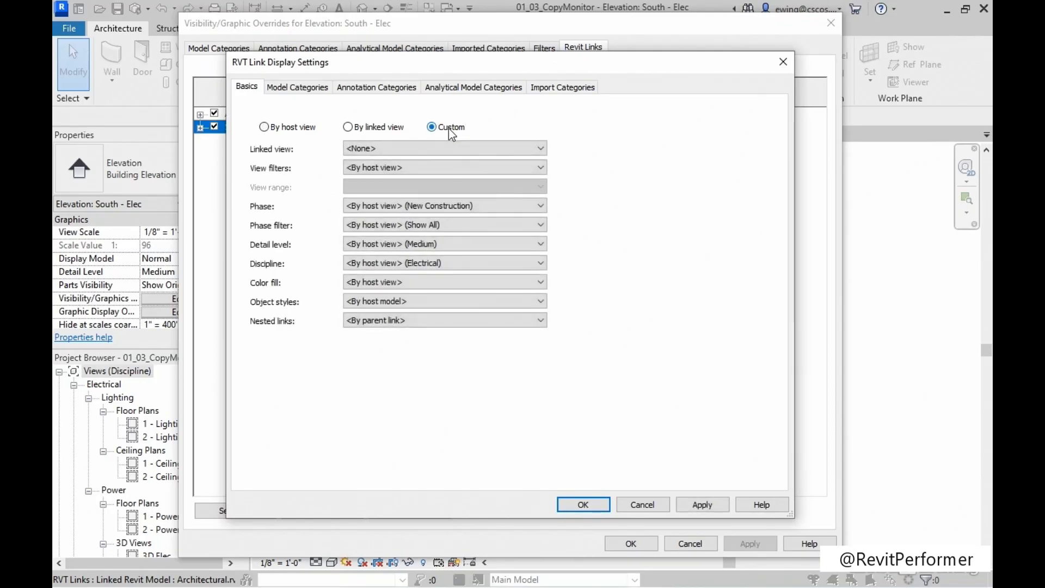
click(385, 90)
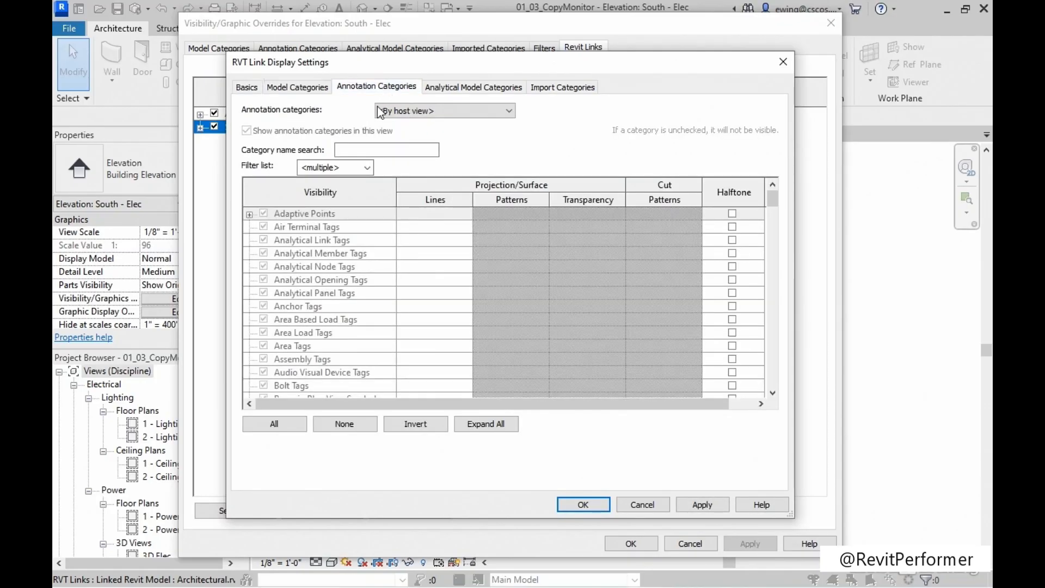
click(480, 114)
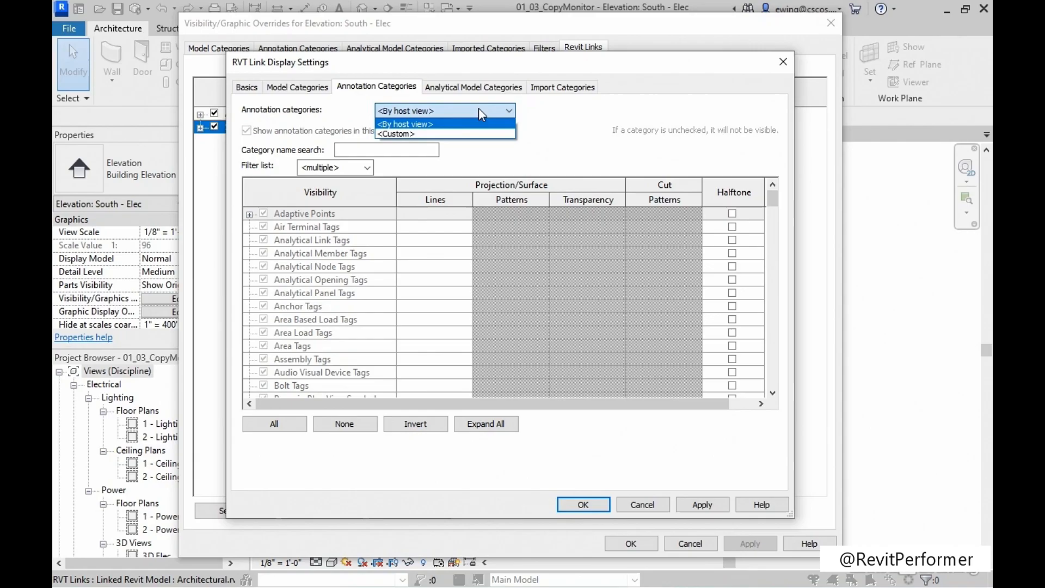
click(404, 133)
Turn off the Levels annotation category for the Structural.rvt link and apply the overrides to the elevation.
click(279, 285)
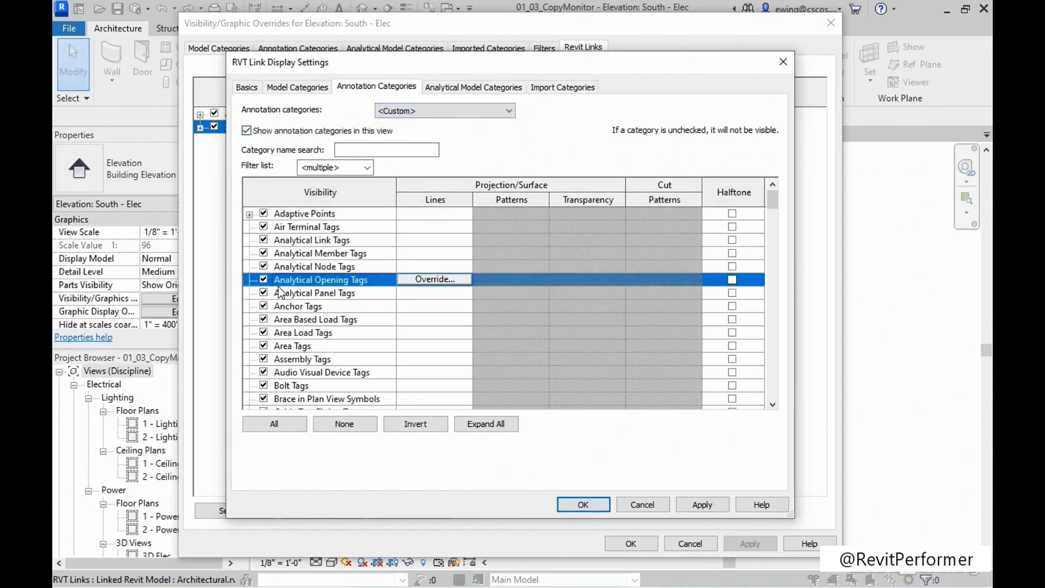
key(l)
scroll(279, 288, down, 1)
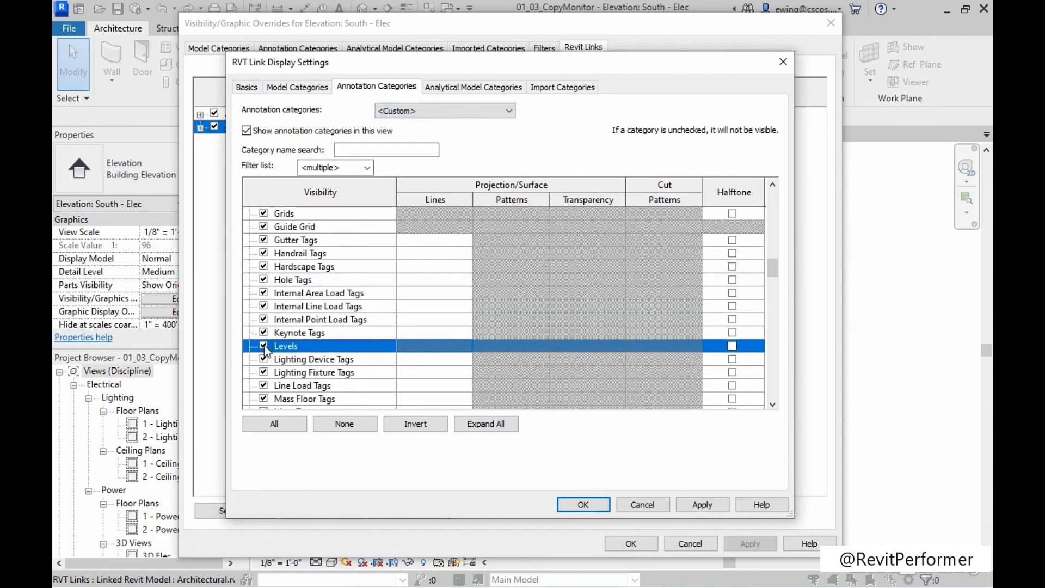
click(717, 511)
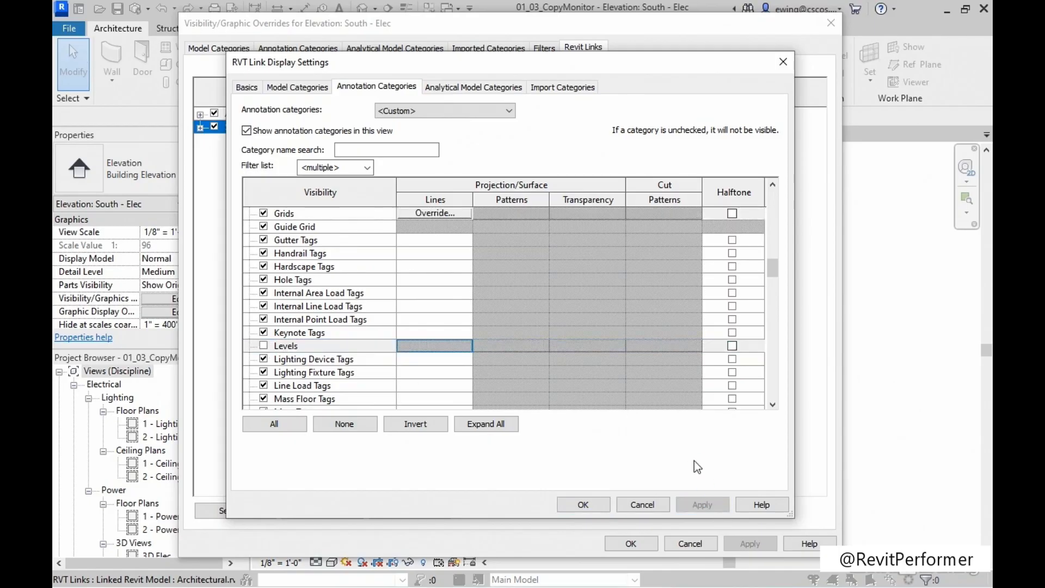
click(583, 505)
click(773, 544)
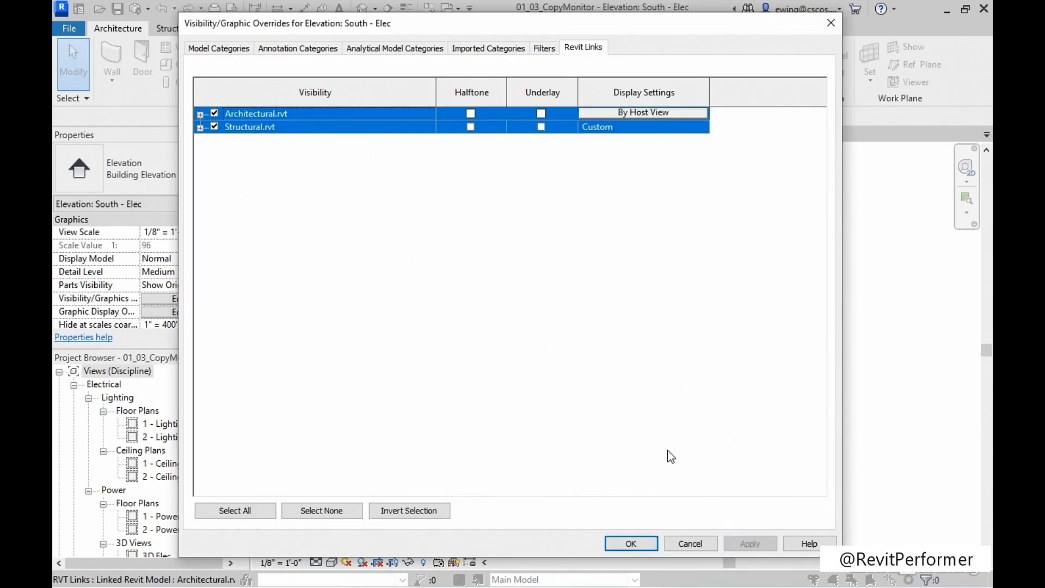
click(629, 543)
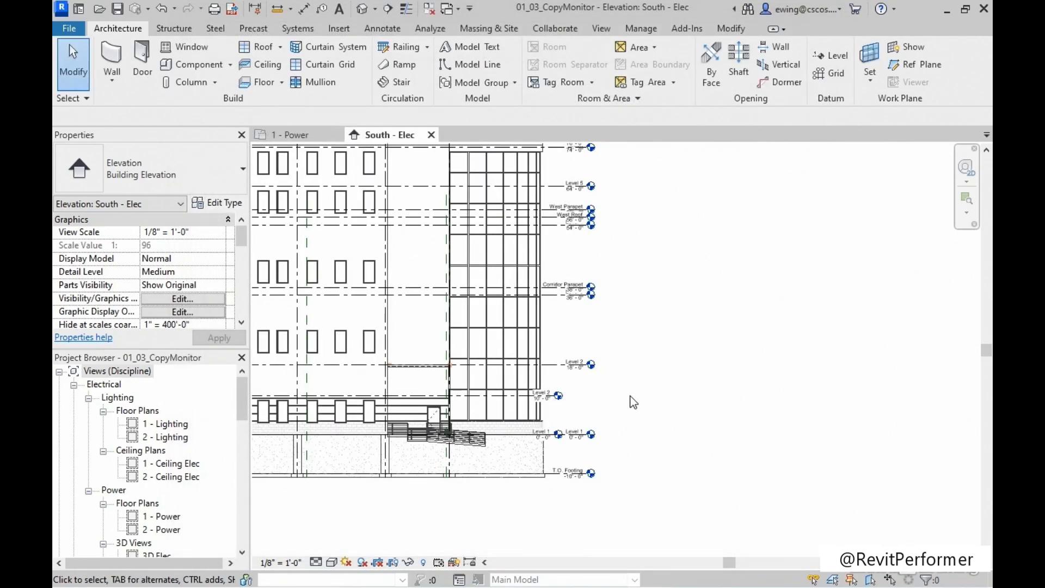
Extend the host model's Level 1 and Level 2 lines so their heads sit beyond the linked architectural level heads.
scroll(596, 404, up, 3)
middle_drag(583, 402, 609, 391)
scroll(588, 395, up, 3)
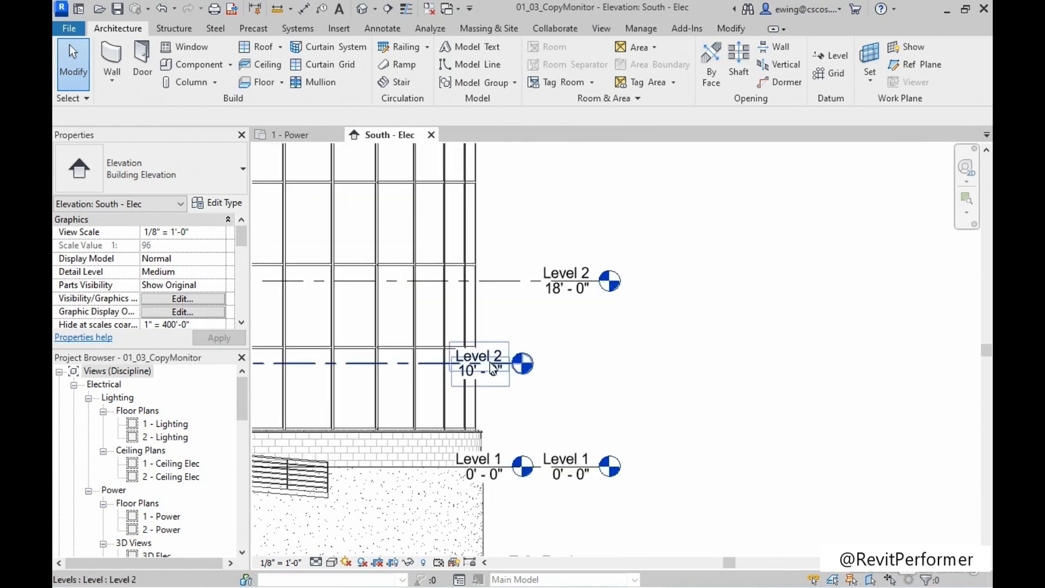
click(494, 367)
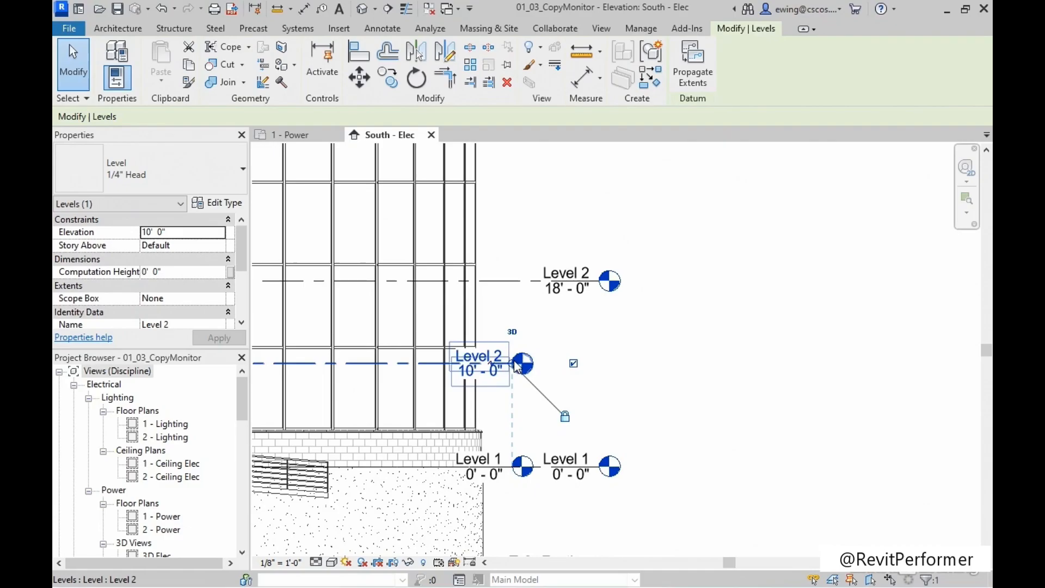
drag(520, 364, 713, 364)
click(748, 301)
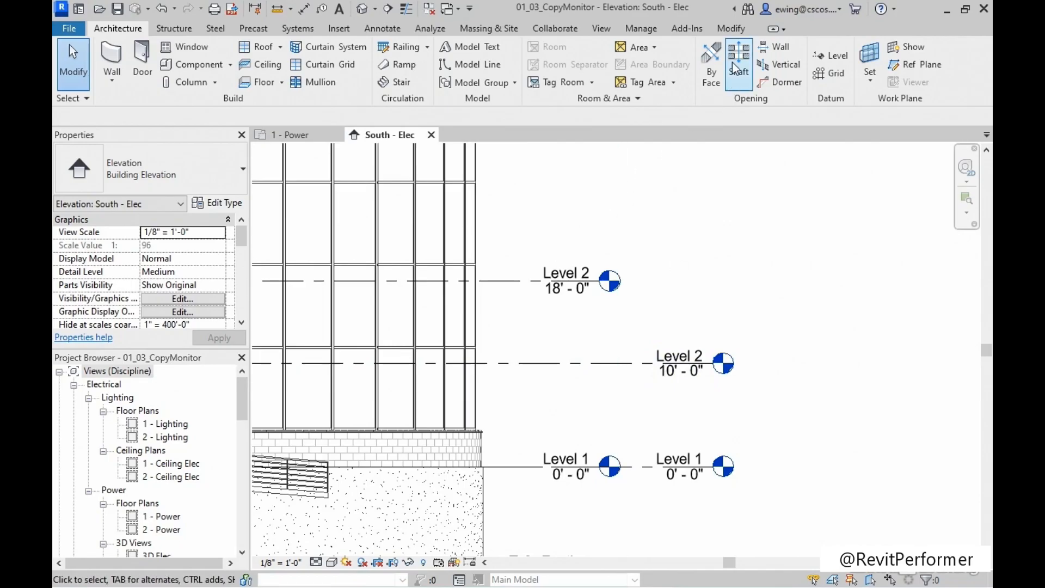
Align the host model's Level 2 to the linked architectural Level 2 at 18' - 0".
click(732, 30)
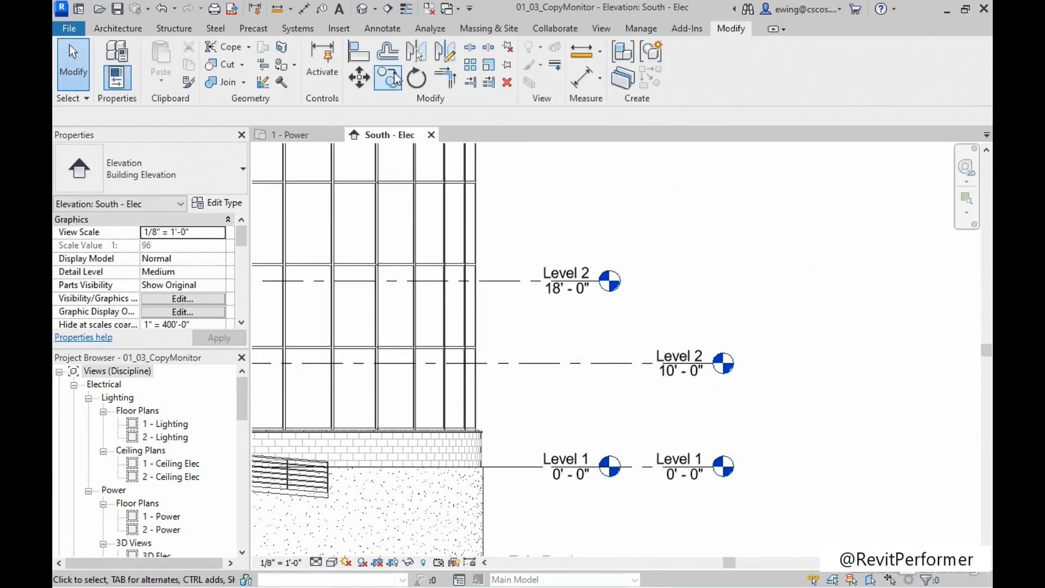
click(360, 53)
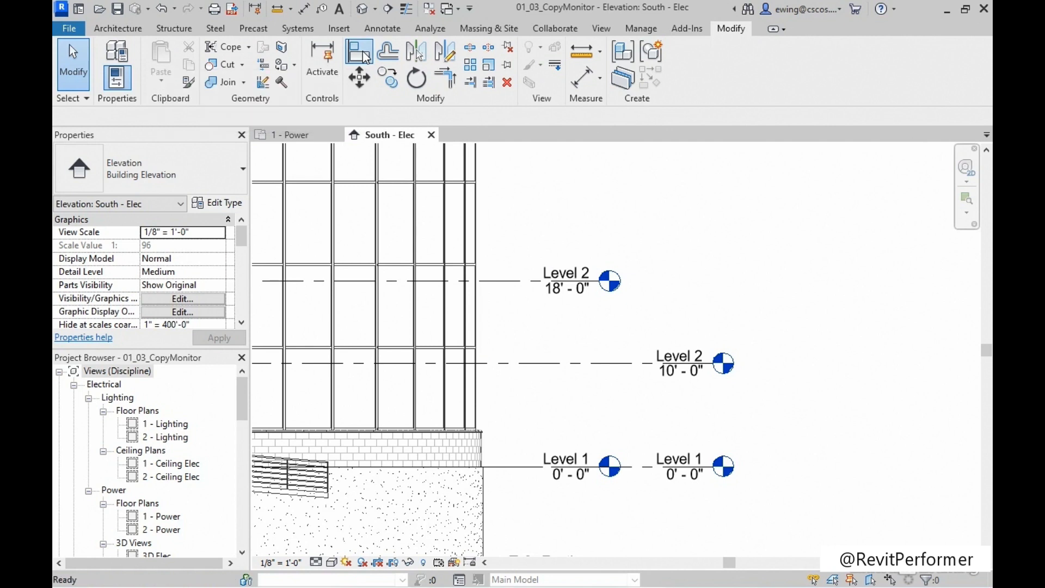
click(512, 282)
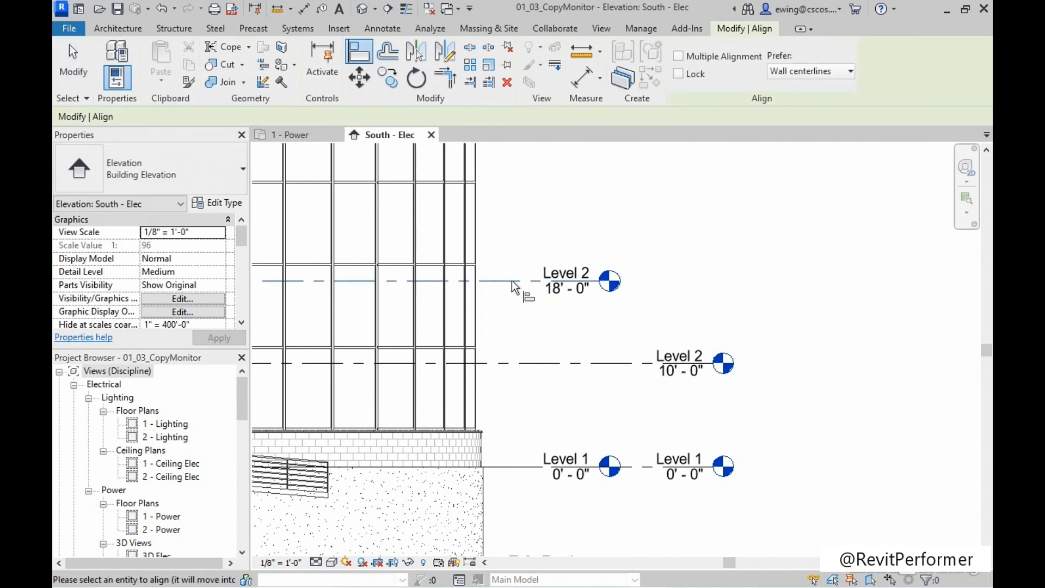
click(514, 362)
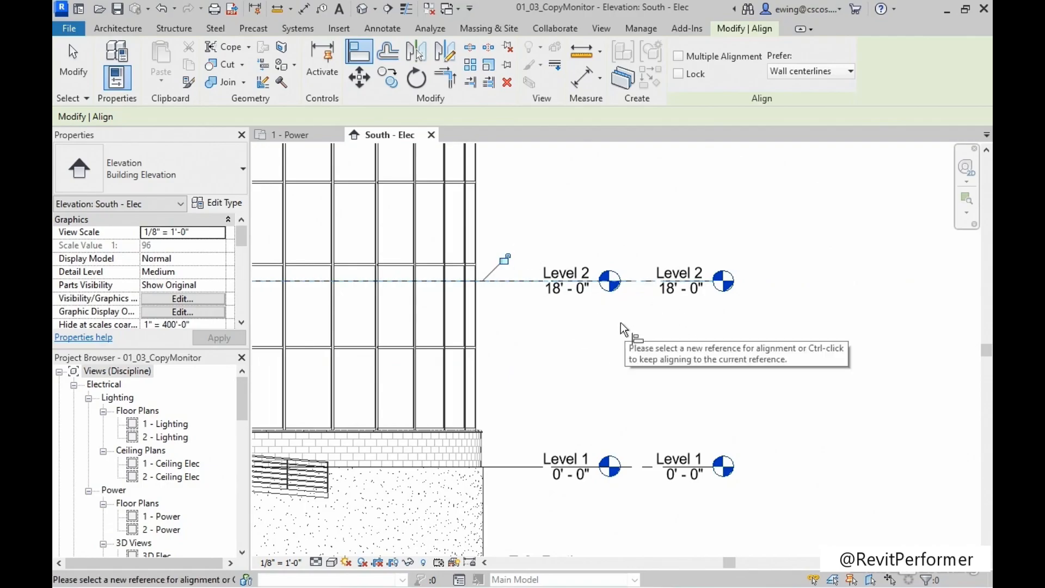
key(Escape)
key(Escape)
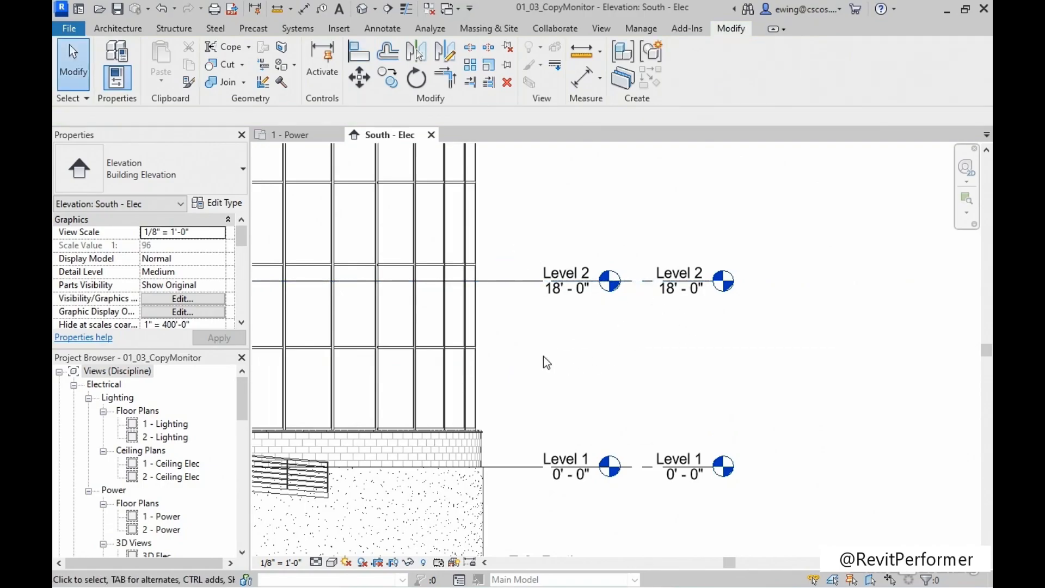
Examine the host and linked architectural levels at the building's right end, from Level 1 up to the Parapet.
scroll(543, 352, down, 5)
middle_drag(605, 292, 587, 361)
scroll(534, 183, up, 3)
scroll(581, 391, down, 3)
scroll(562, 463, up, 5)
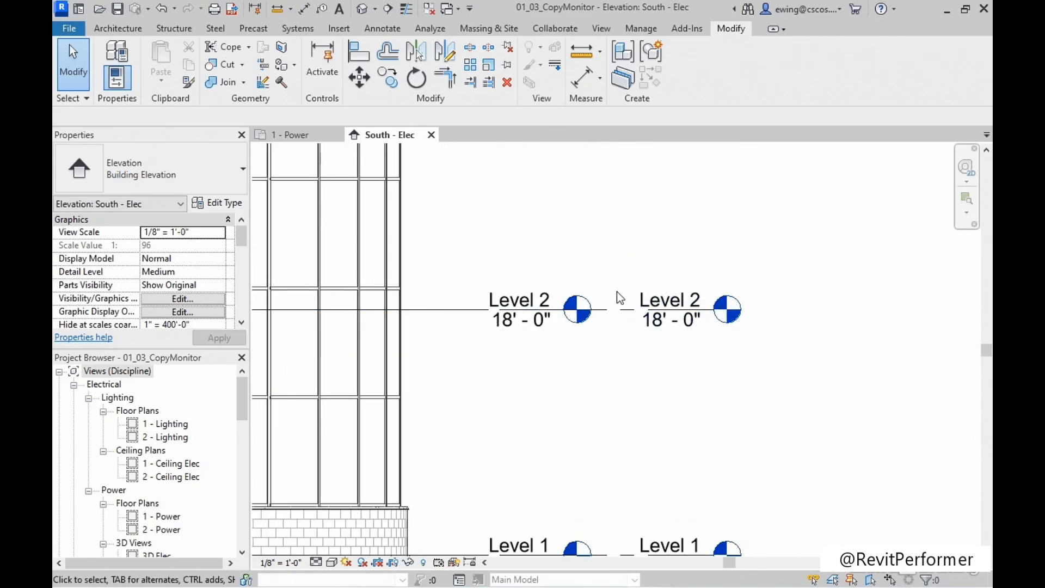
scroll(558, 317, down, 2)
scroll(558, 312, down, 1)
middle_drag(570, 311, 576, 536)
middle_drag(585, 214, 584, 314)
scroll(548, 269, up, 2)
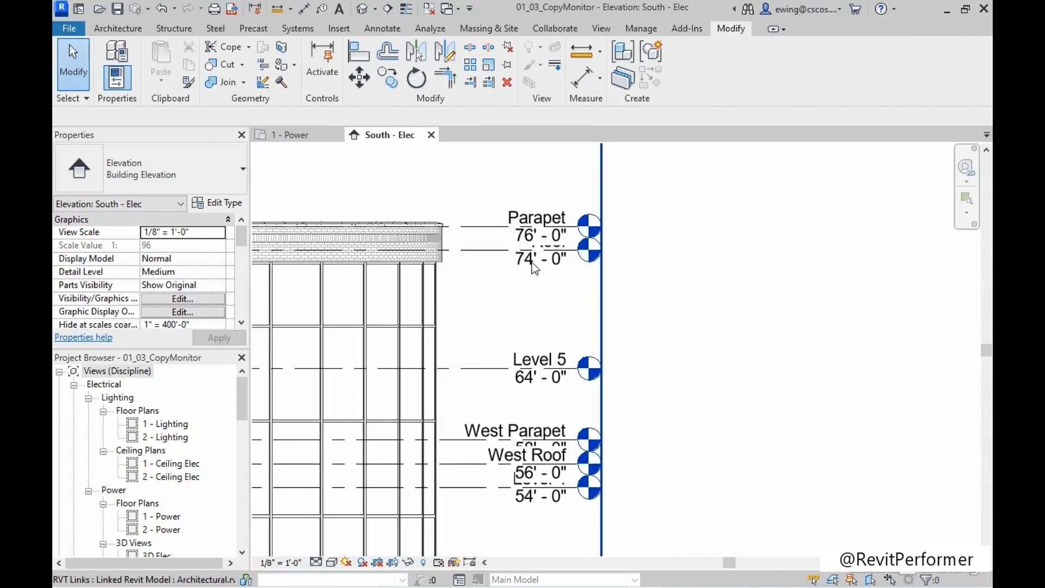
scroll(641, 277, down, 3)
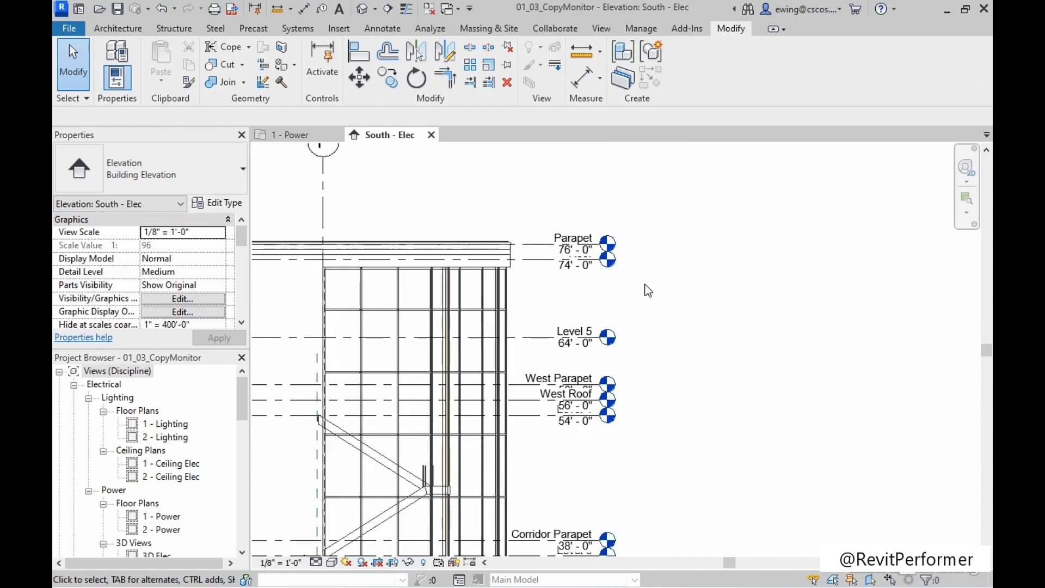
middle_drag(684, 422, 670, 242)
scroll(601, 462, up, 4)
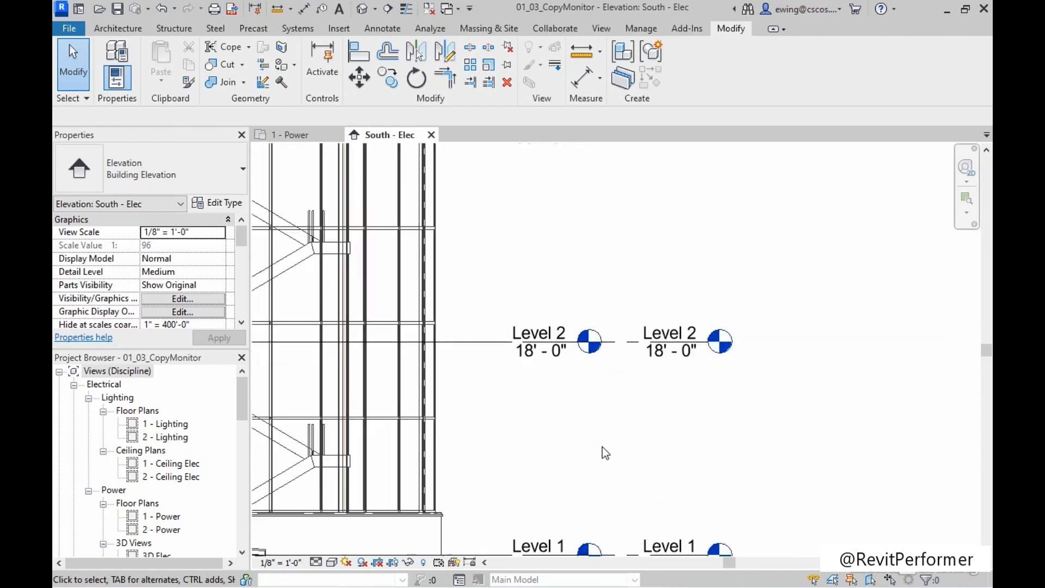
middle_drag(629, 420, 630, 418)
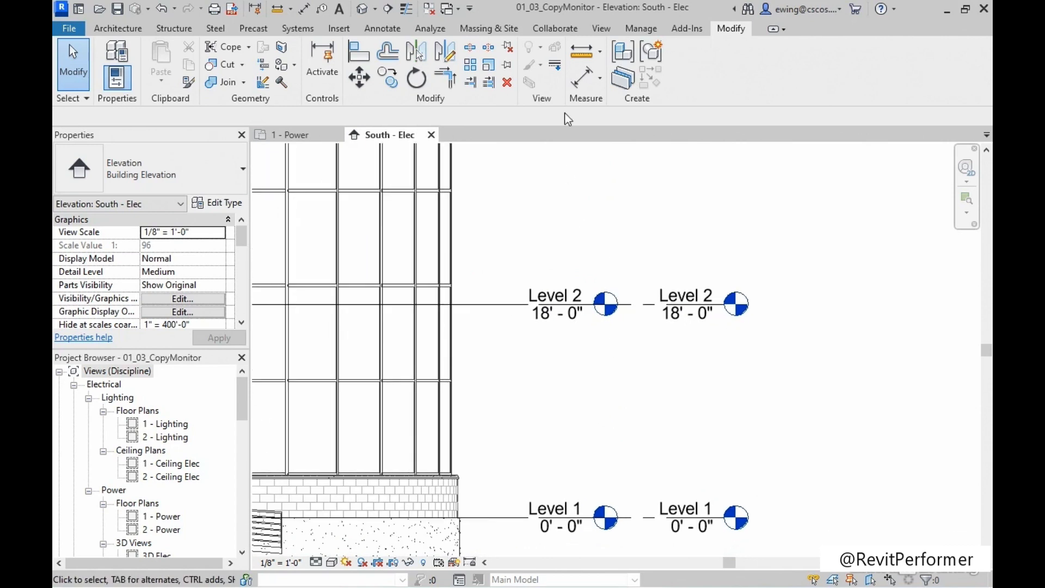
Start Copy/Monitor on the Architectural.rvt link and monitor the host Level 2 against the linked Level 2.
click(555, 29)
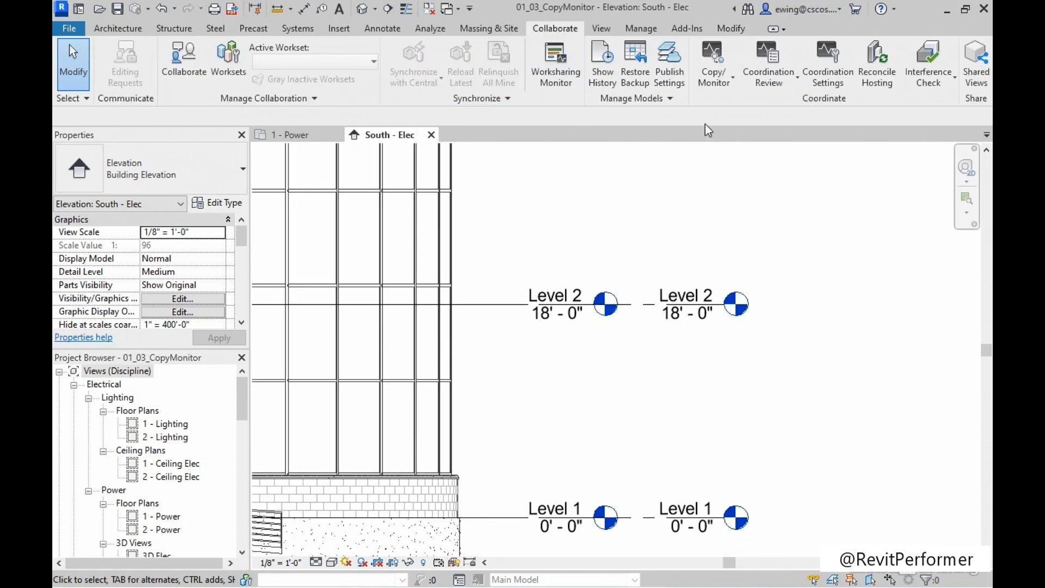
click(724, 86)
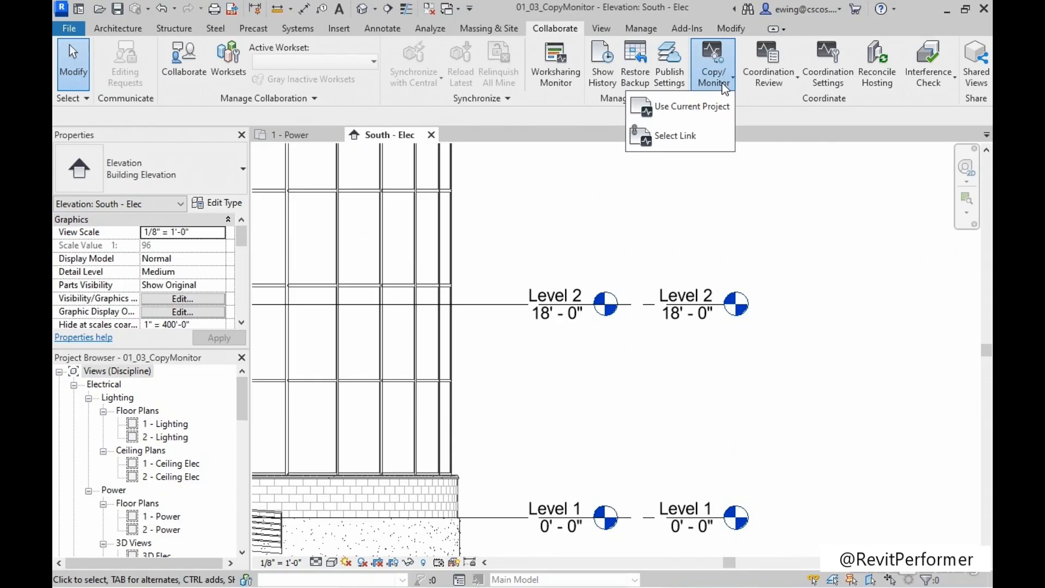
click(675, 136)
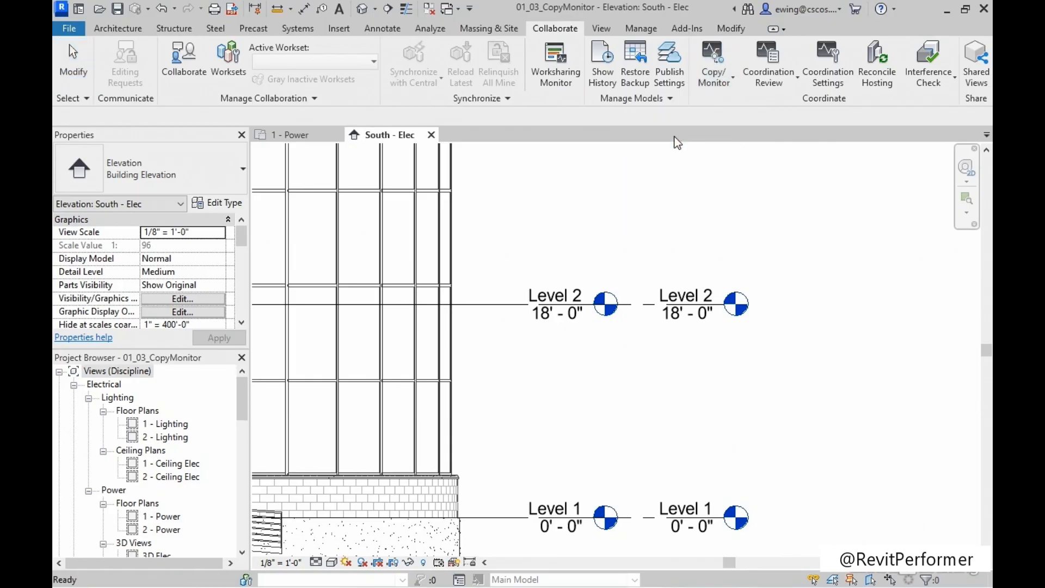
click(449, 230)
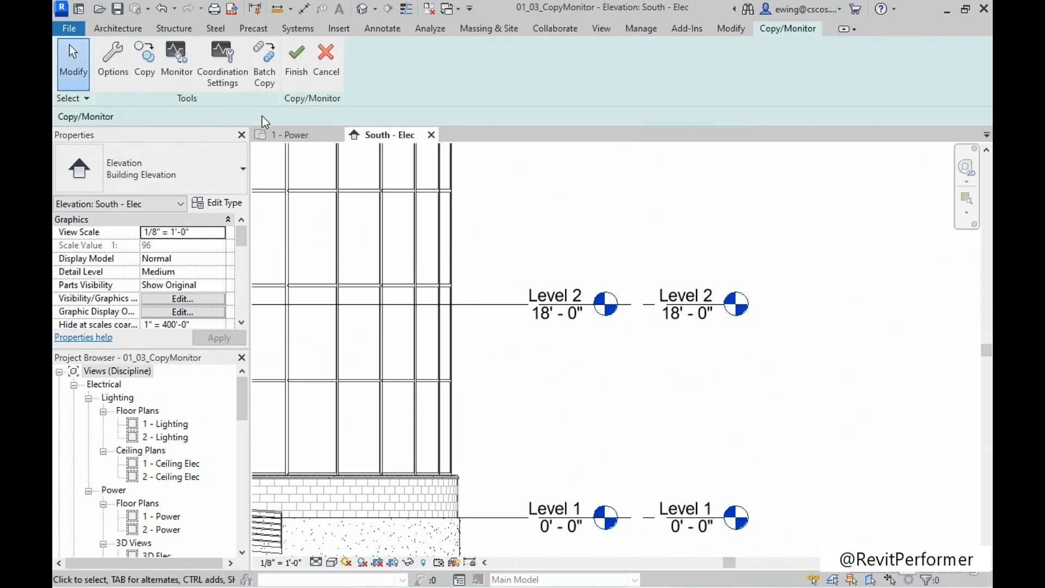
click(181, 74)
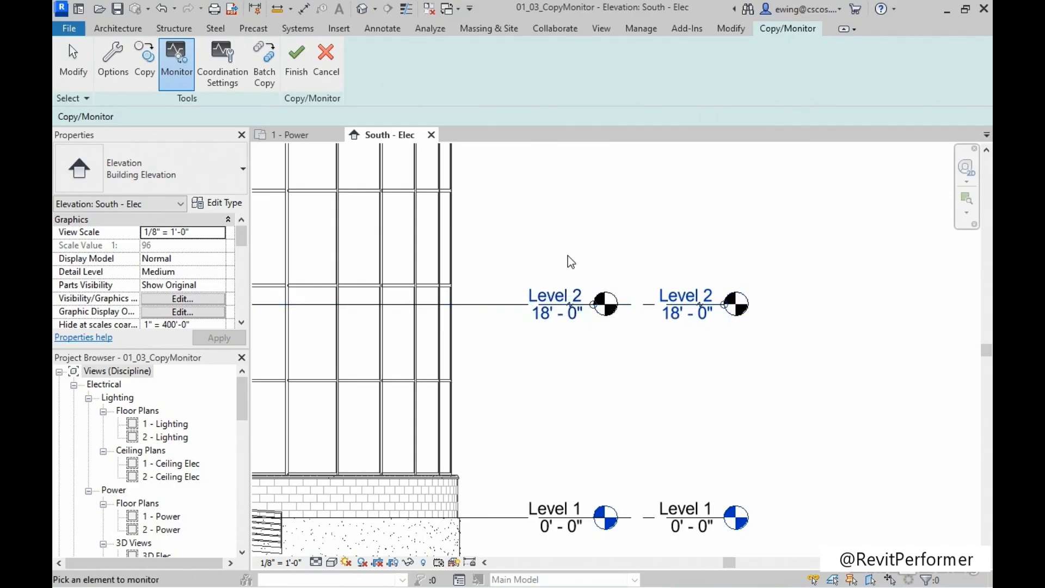
scroll(567, 253, down, 6)
middle_drag(403, 291, 616, 306)
scroll(440, 285, up, 3)
scroll(419, 290, up, 4)
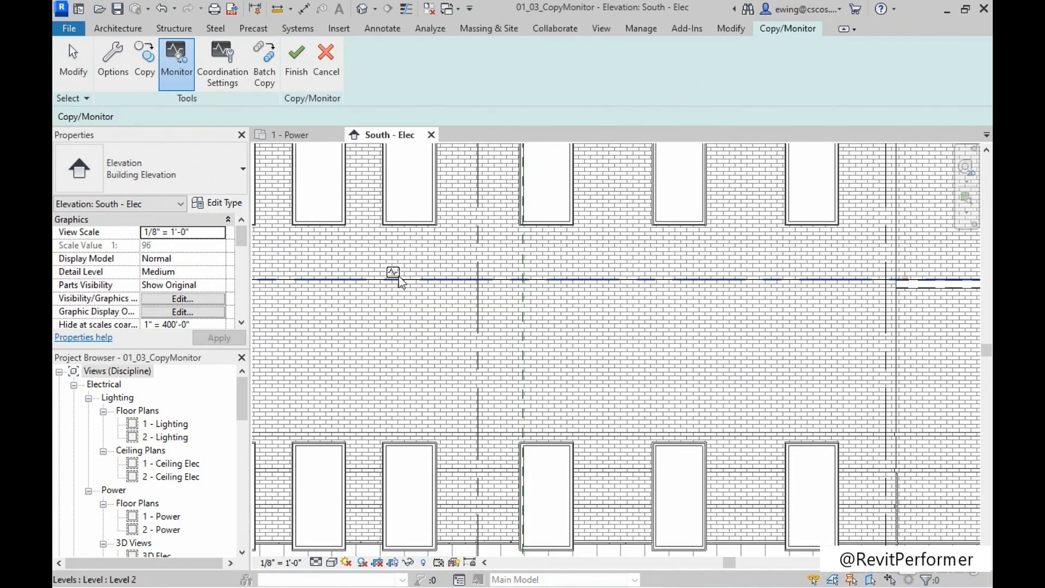
Copy the linked architectural Roof level at 74' - 0" into the host model with Copy/Monitor.
scroll(395, 291, down, 3)
middle_drag(538, 317, 217, 317)
middle_drag(788, 334, 685, 351)
middle_drag(665, 254, 654, 479)
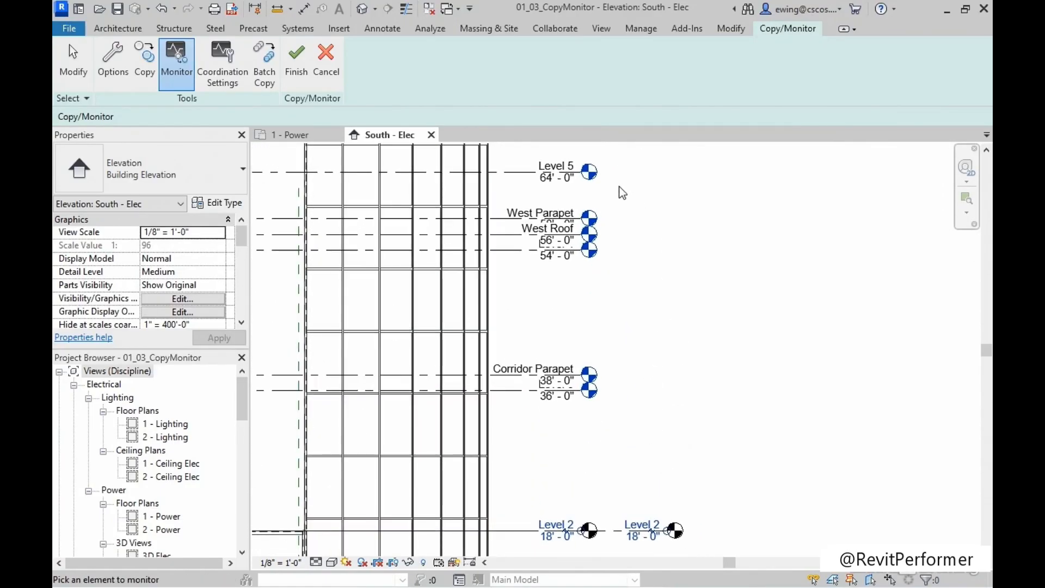
middle_drag(558, 199, 560, 341)
scroll(557, 252, up, 3)
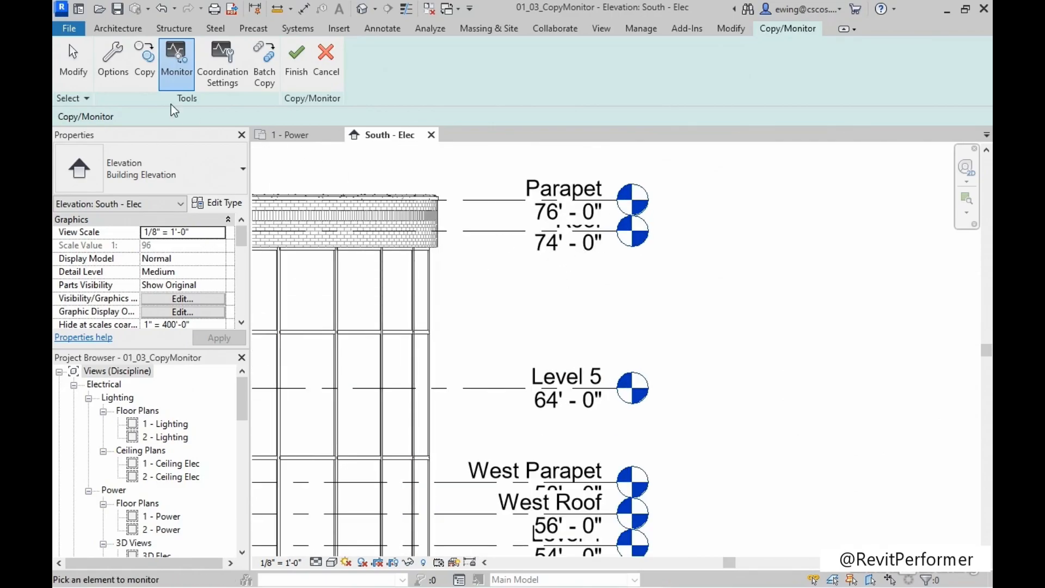
click(153, 71)
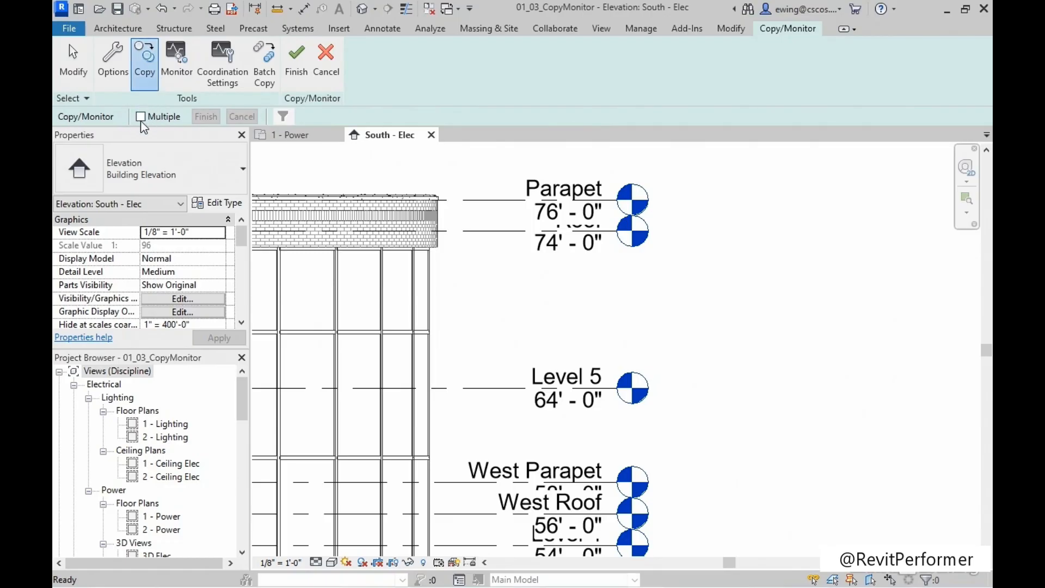
click(485, 231)
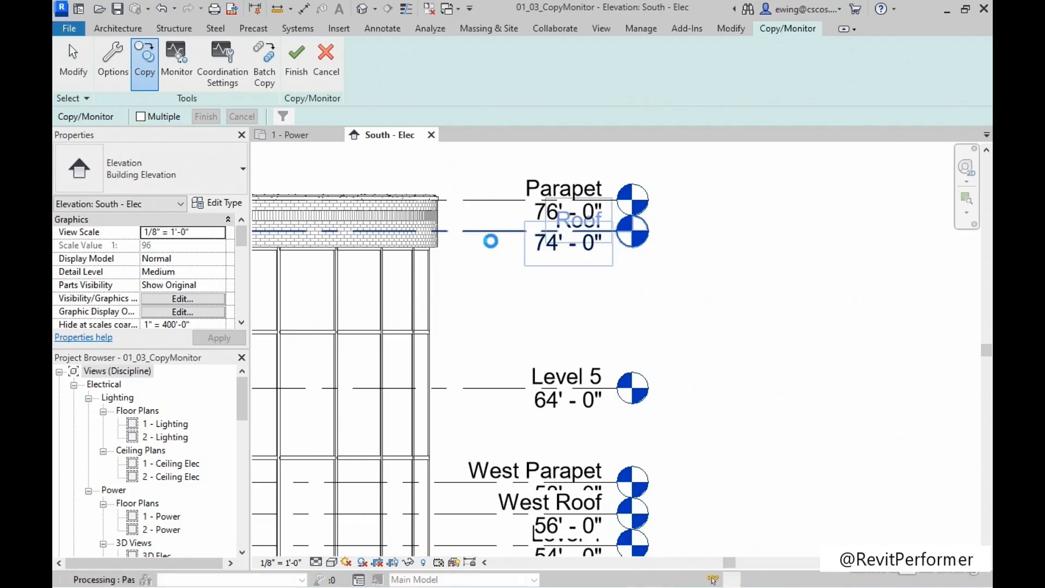
Read and dismiss the warning about the renamed level head family, and finish the Copy/Monitor session for the architectural link.
drag(729, 509, 429, 293)
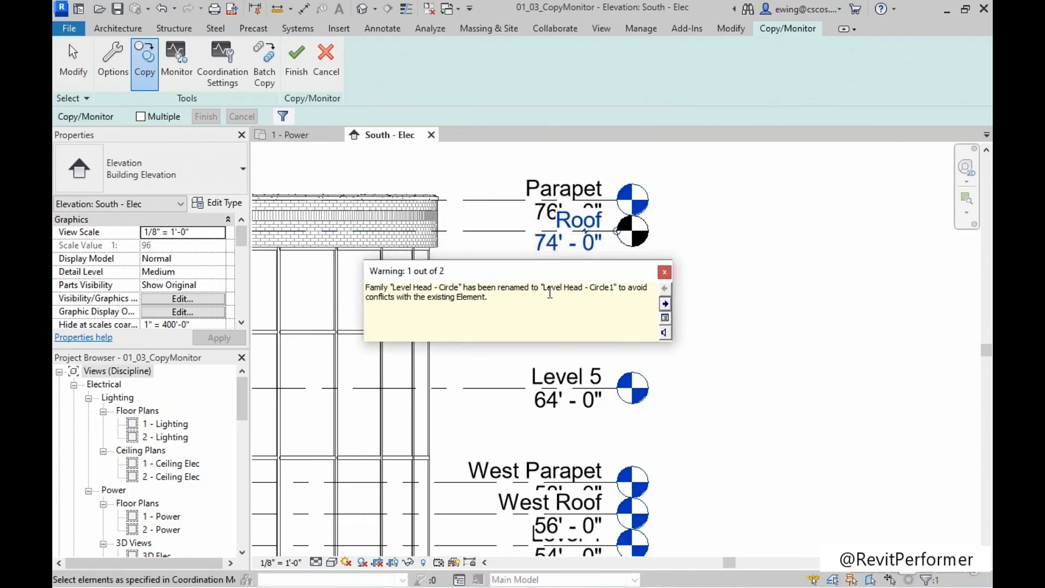
drag(578, 294, 614, 295)
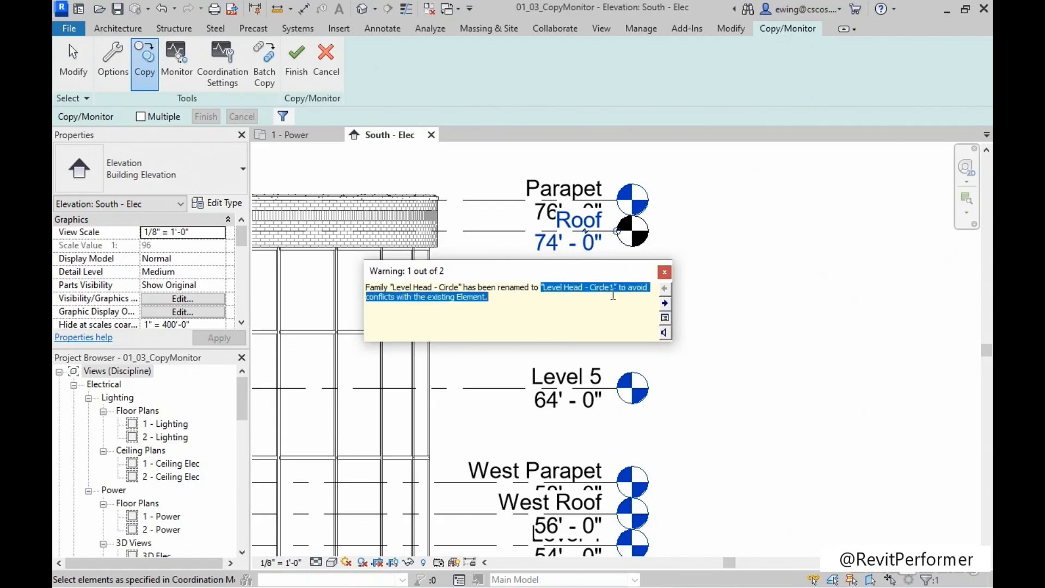
click(483, 300)
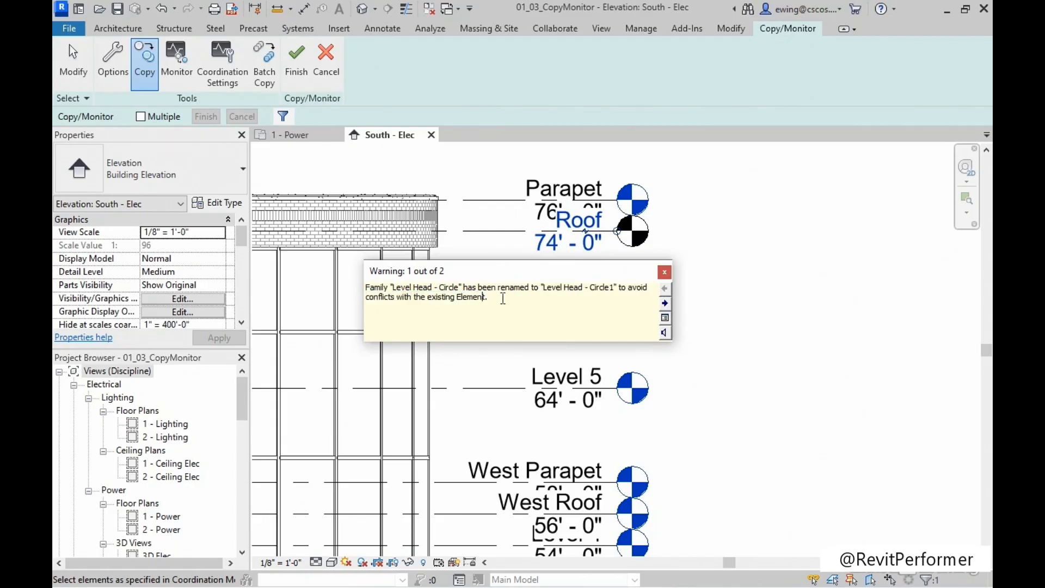
click(665, 272)
middle_drag(526, 302, 548, 310)
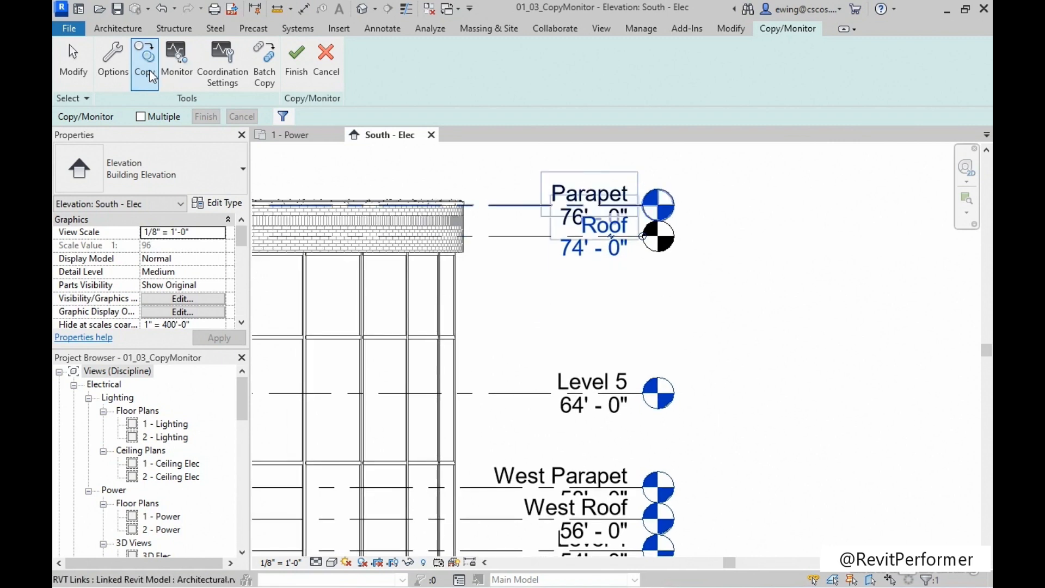
click(301, 70)
middle_drag(537, 204, 623, 208)
click(624, 208)
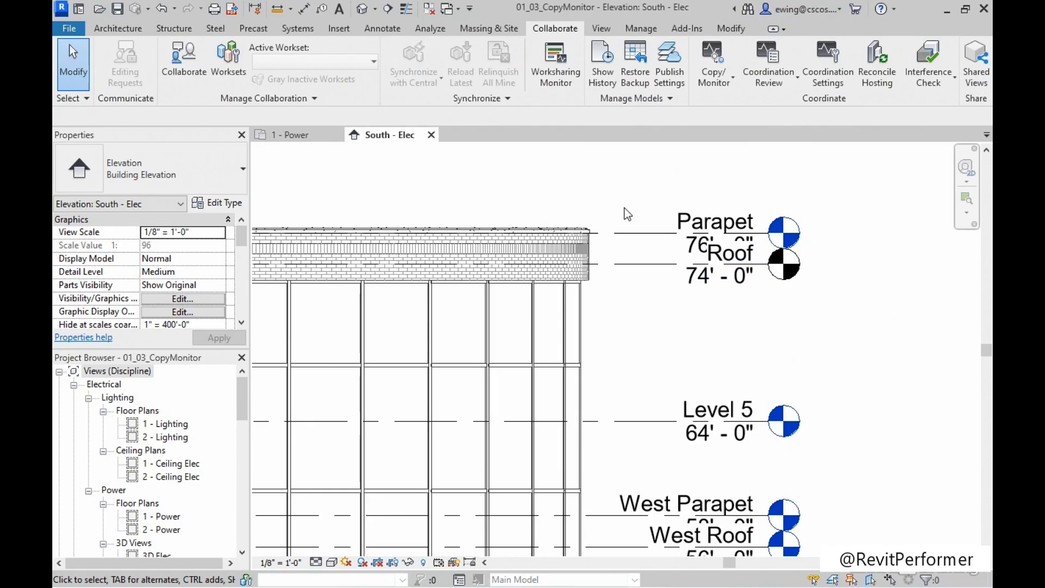
scroll(625, 208, down, 2)
mouse_move(616, 205)
middle_down()
mouse_move(511, 205)
mouse_move(631, 207)
middle_up()
Switch to the 1 - Power floor plan and start Copy/Monitor on the Structural.rvt link.
click(296, 136)
scroll(570, 345, down, 5)
middle_drag(572, 329, 578, 396)
scroll(604, 326, up, 4)
middle_drag(617, 323, 609, 339)
scroll(612, 321, up, 1)
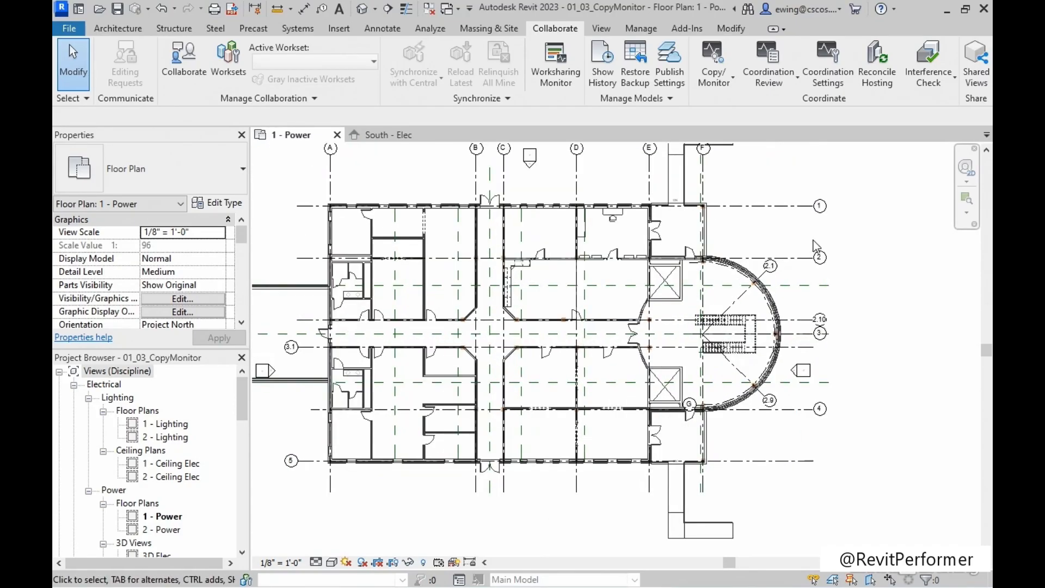
middle_drag(375, 178, 385, 212)
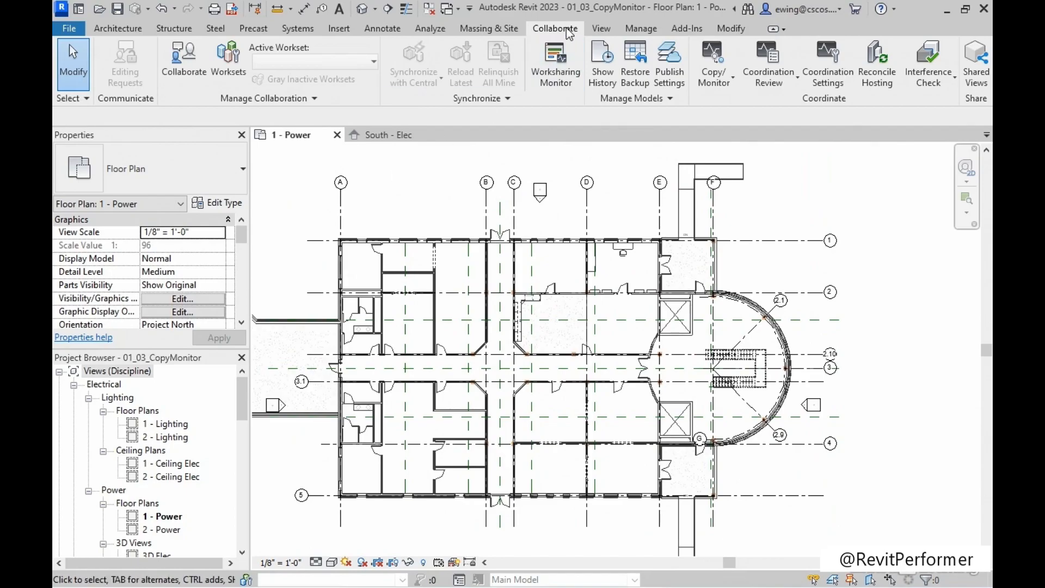
click(724, 89)
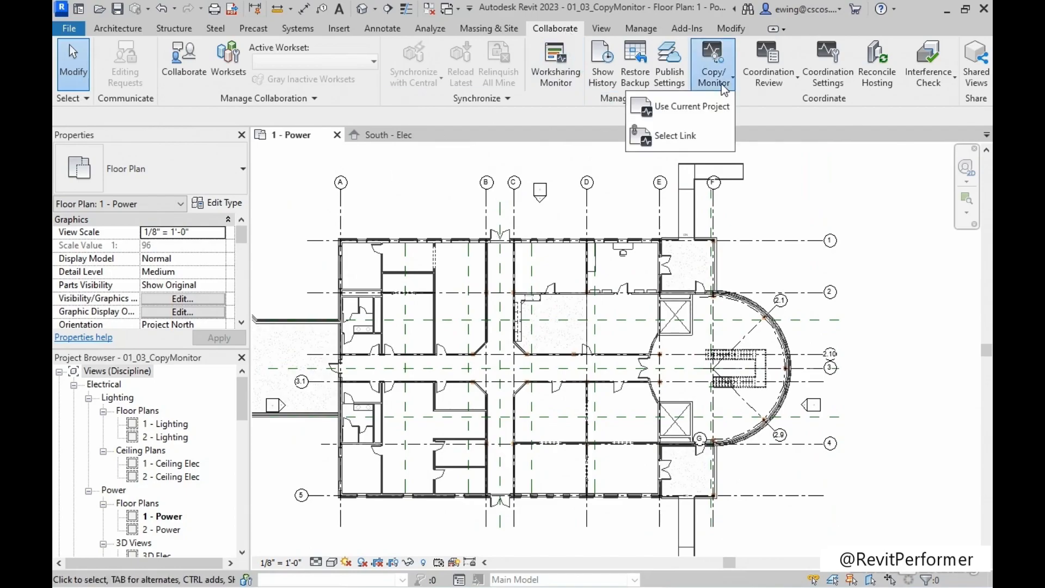
click(681, 135)
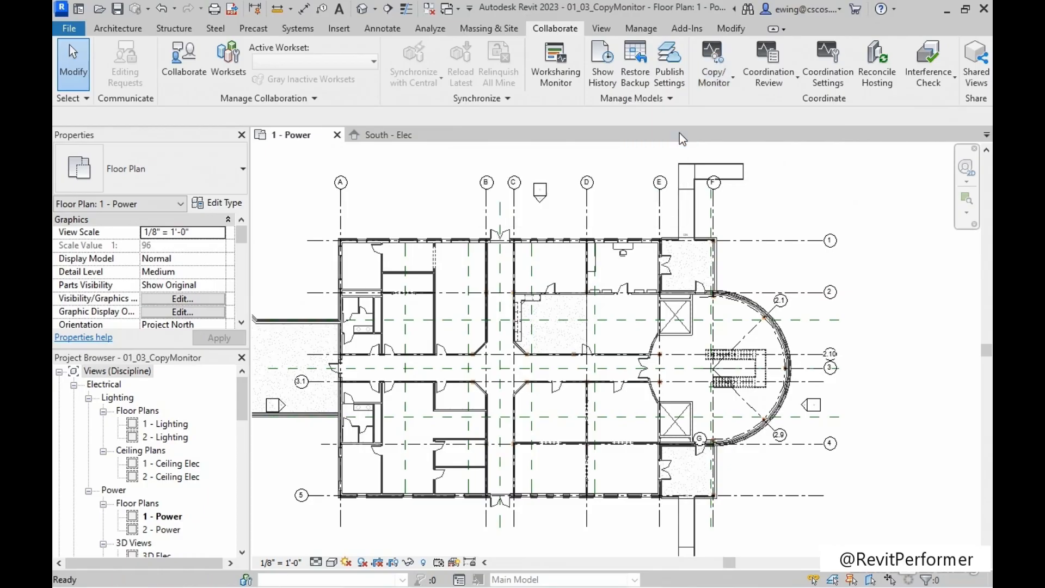
click(519, 181)
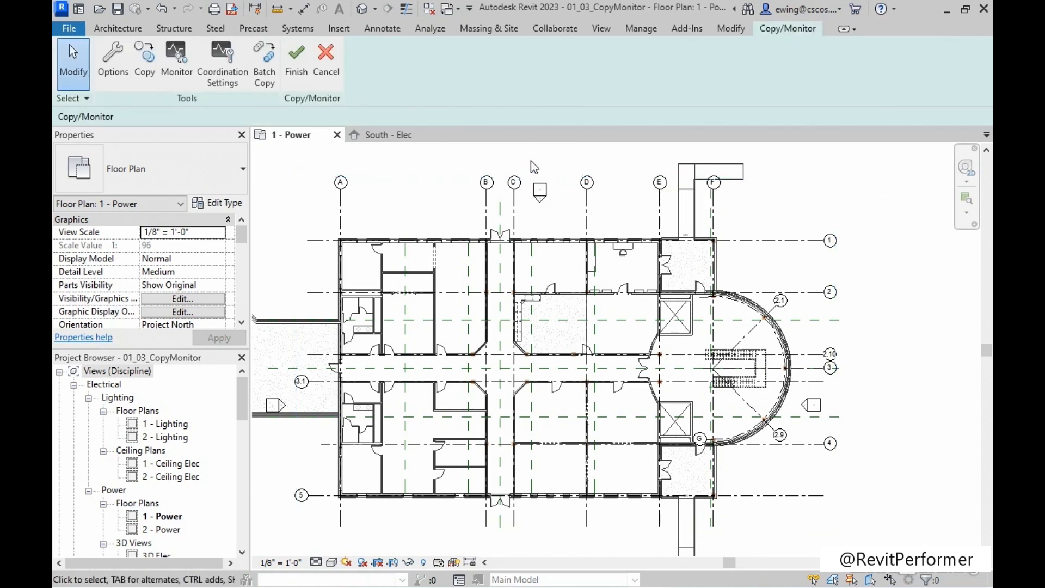
Start copying multiple elements from the structural link and select lettered grids A to F plus all the horizontal numbered grids.
click(151, 74)
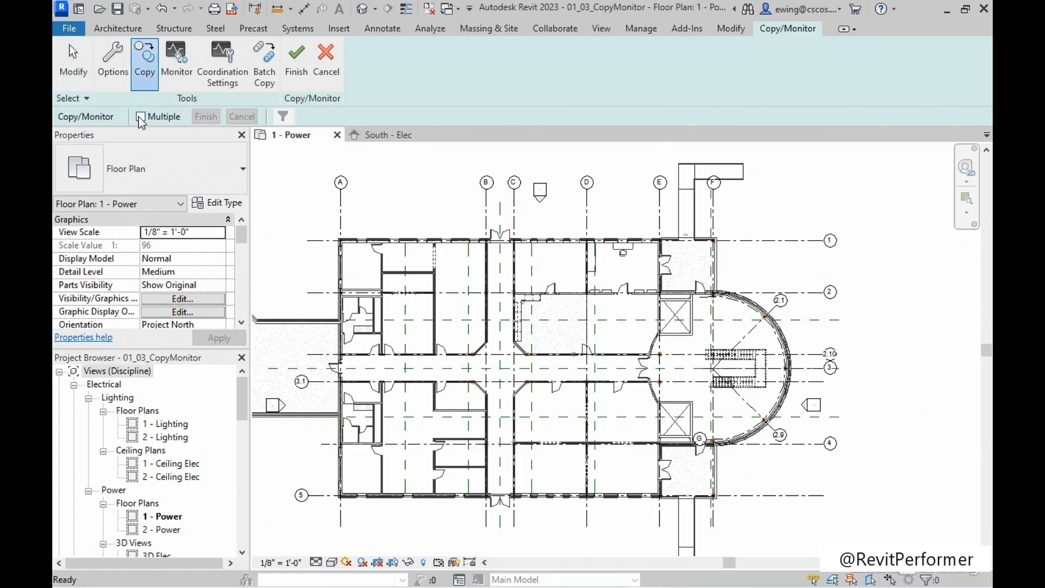
click(141, 117)
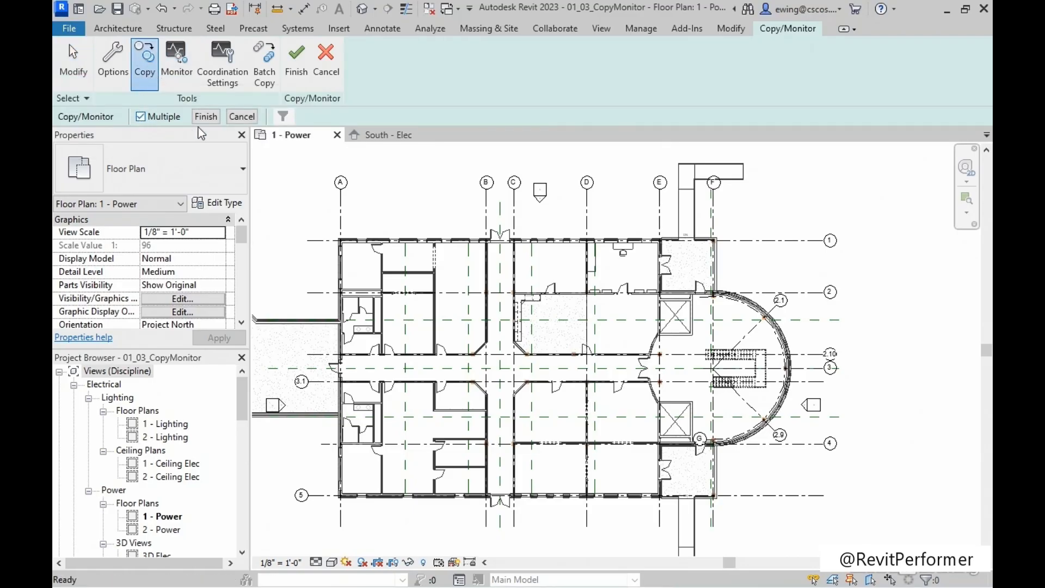
drag(789, 175, 305, 206)
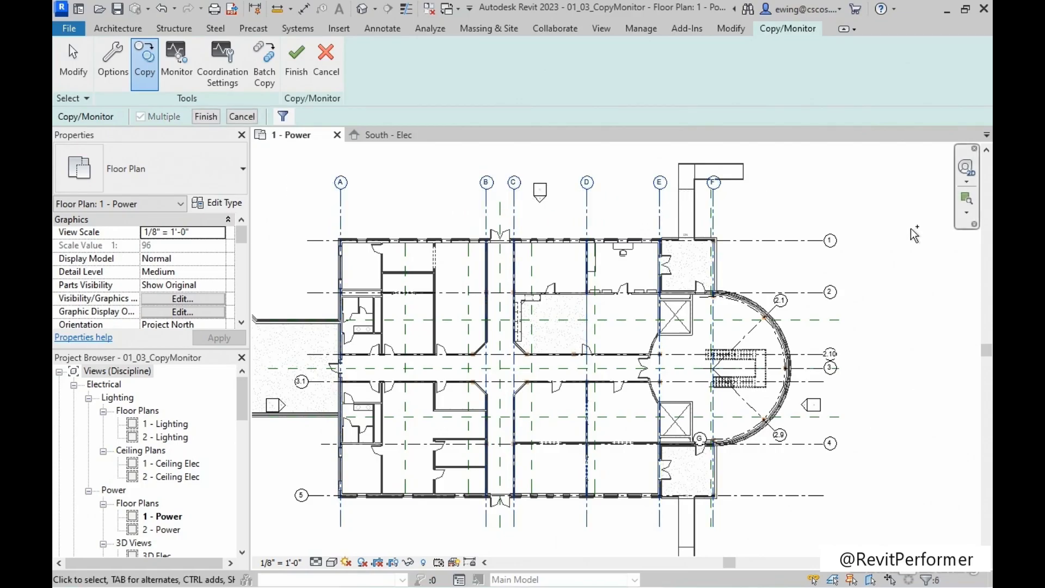
drag(875, 201, 808, 515)
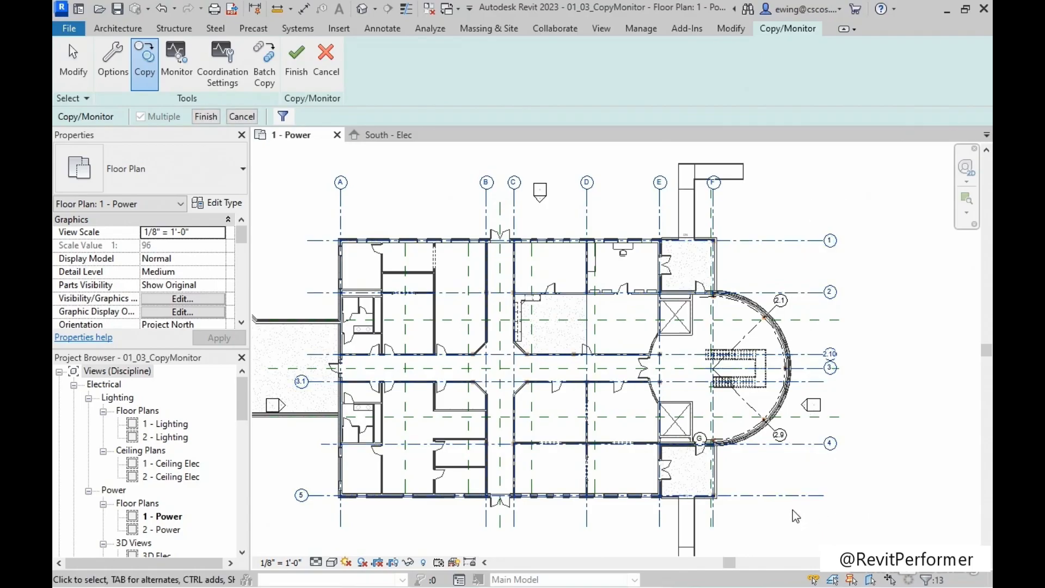
Add grid G and the angled grids 2.9 and 2.1 around the curved wall to the copy selection.
scroll(793, 511, up, 4)
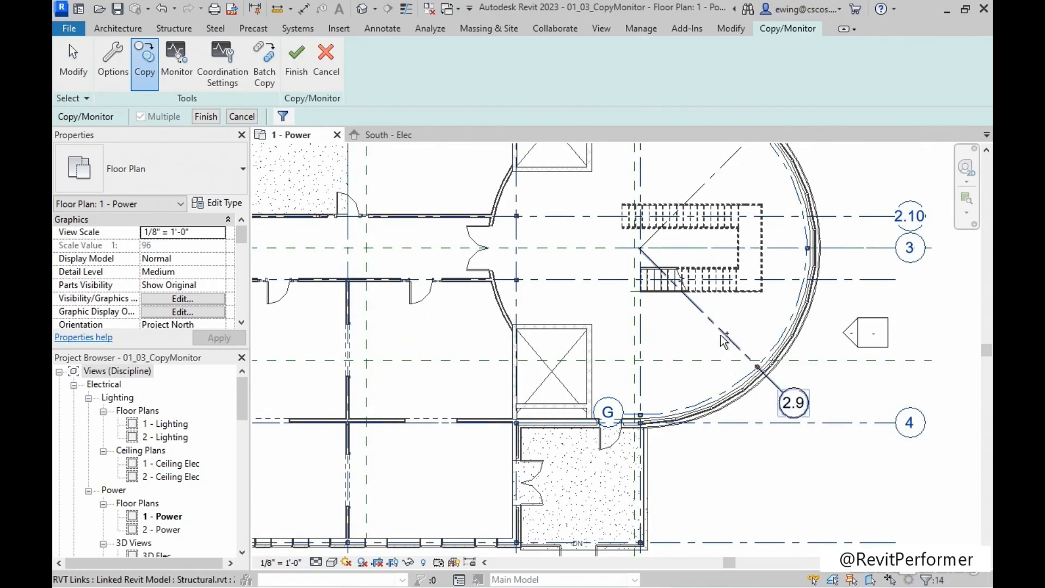
middle_drag(743, 332, 713, 437)
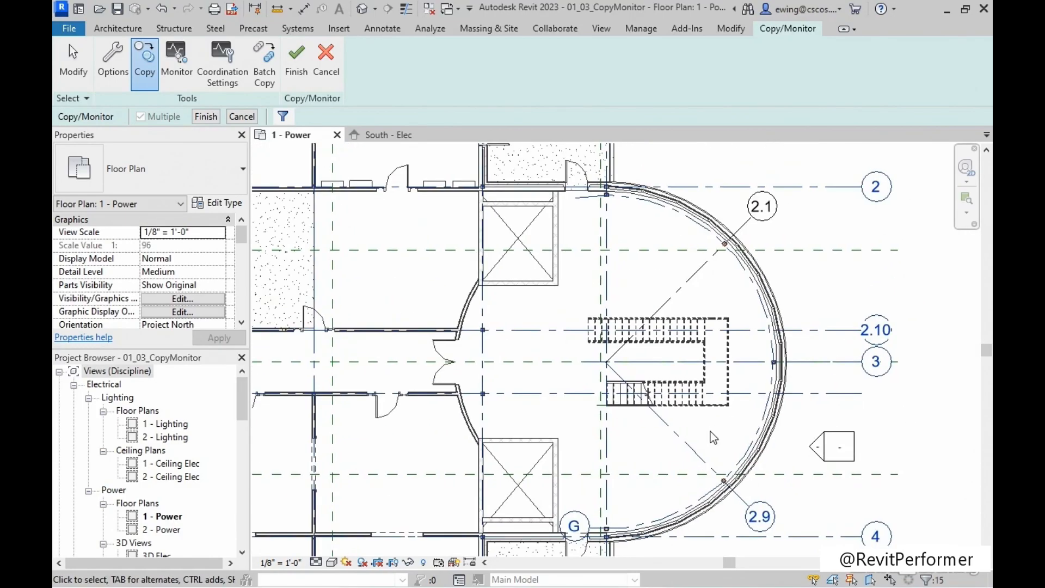
click(697, 270)
scroll(712, 275, down, 5)
middle_drag(479, 316, 546, 312)
scroll(549, 291, down, 1)
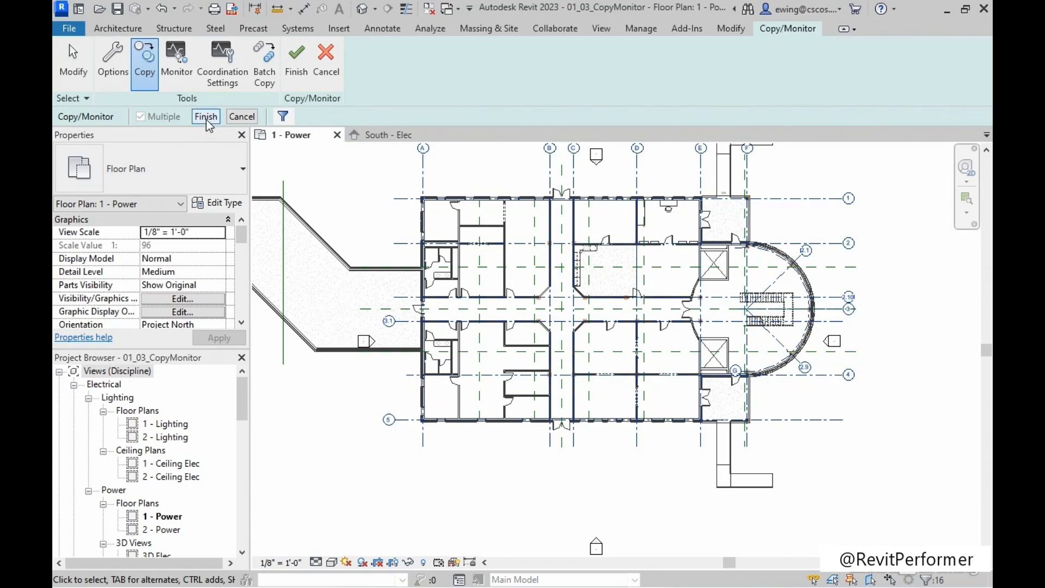
Complete the multiple copy of the selected structural grids and finish the Copy/Monitor session.
click(206, 117)
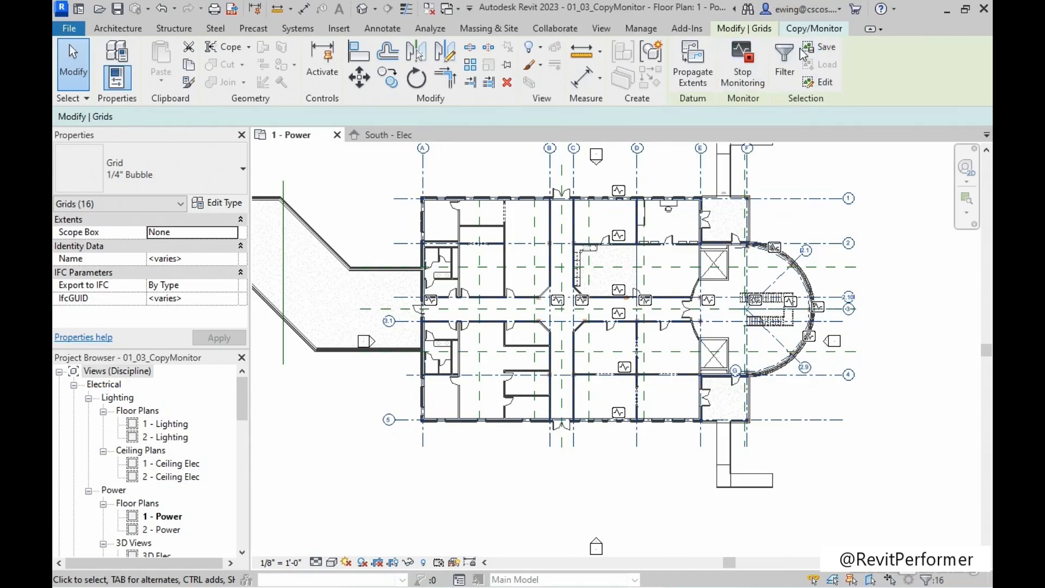
click(813, 29)
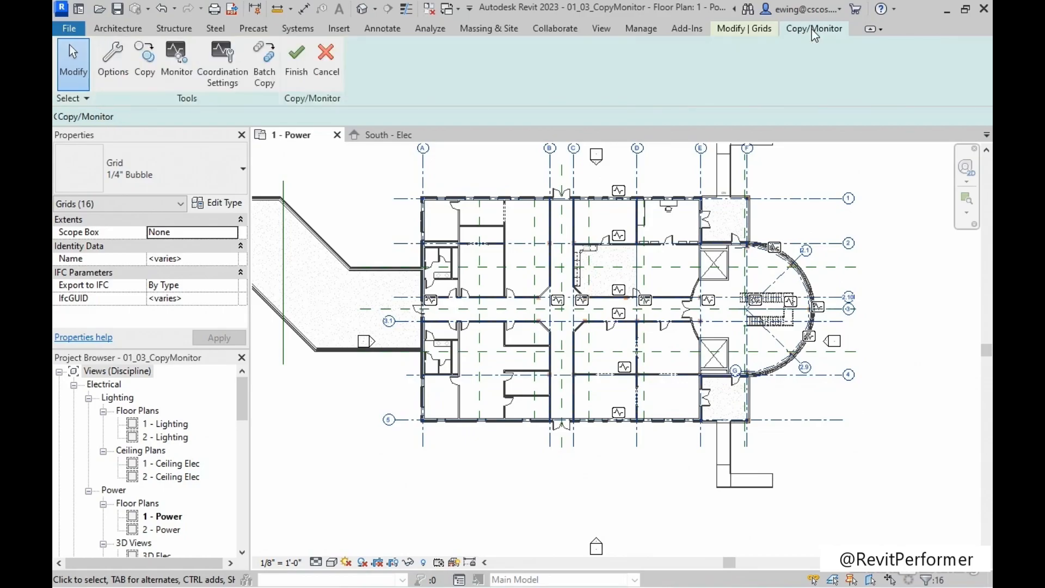
click(303, 76)
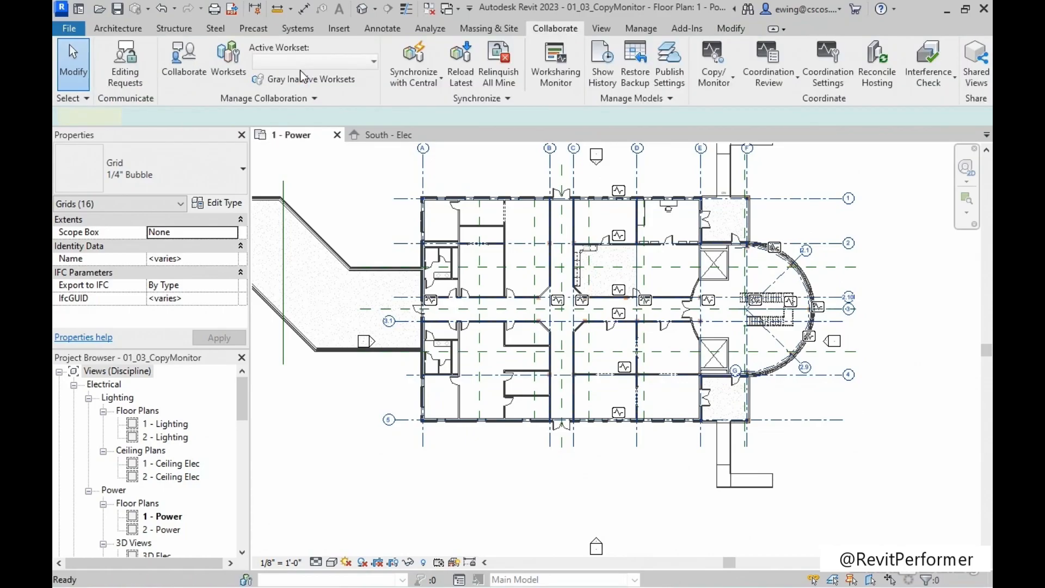
Extend the head of copied grid A slightly upward together with the aligned lettered grids, and deselect it.
middle_drag(355, 180, 429, 233)
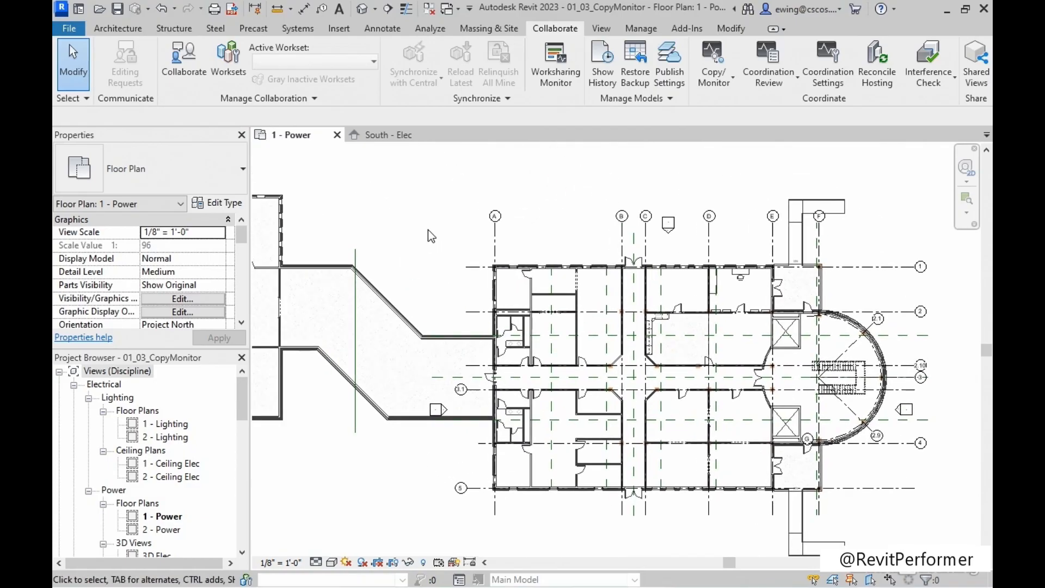
scroll(452, 237, up, 3)
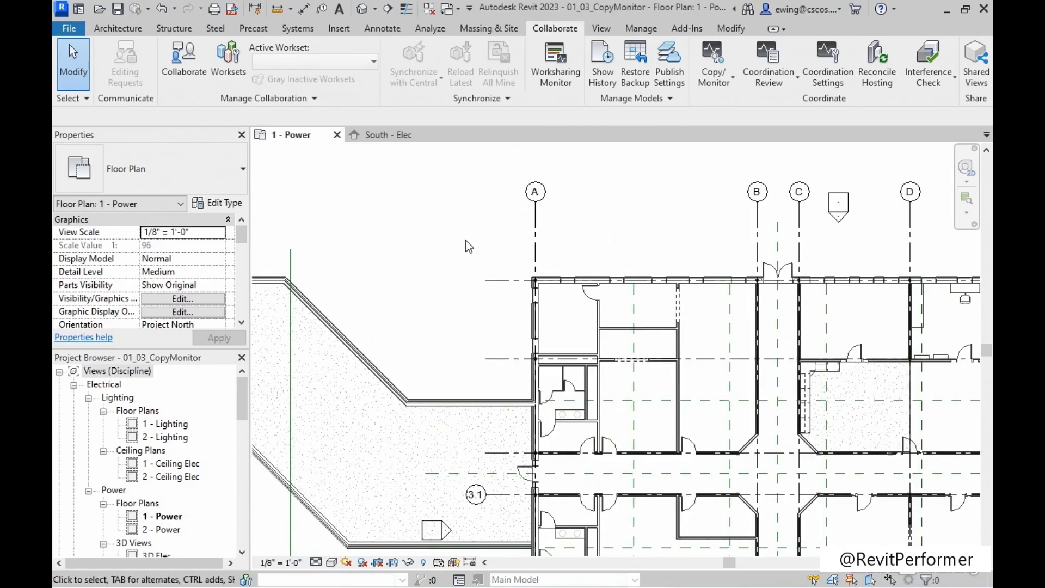
click(535, 227)
drag(535, 202, 535, 173)
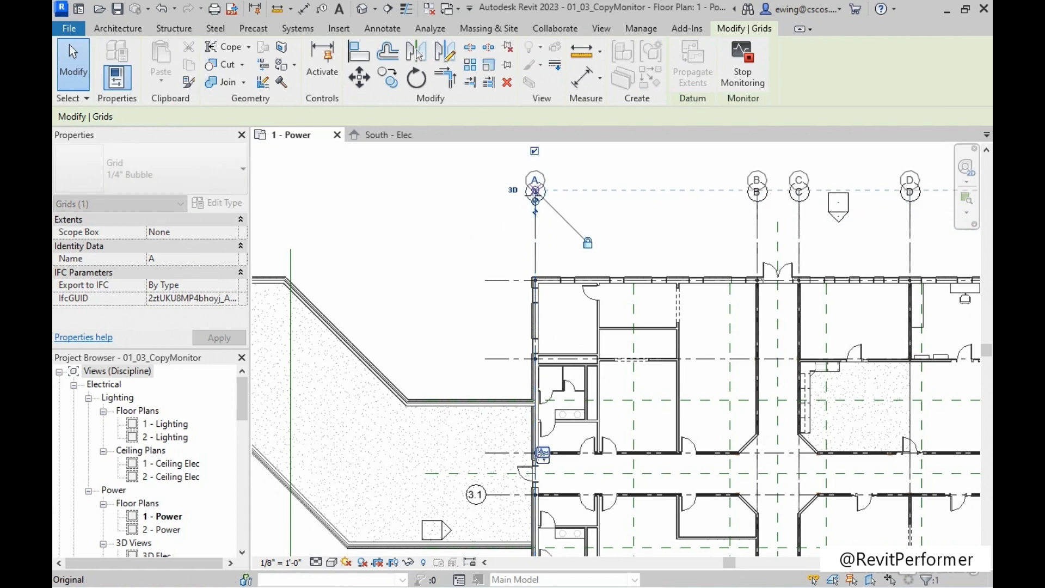
click(459, 224)
scroll(444, 230, down, 2)
scroll(444, 230, down, 1)
middle_drag(432, 235, 536, 245)
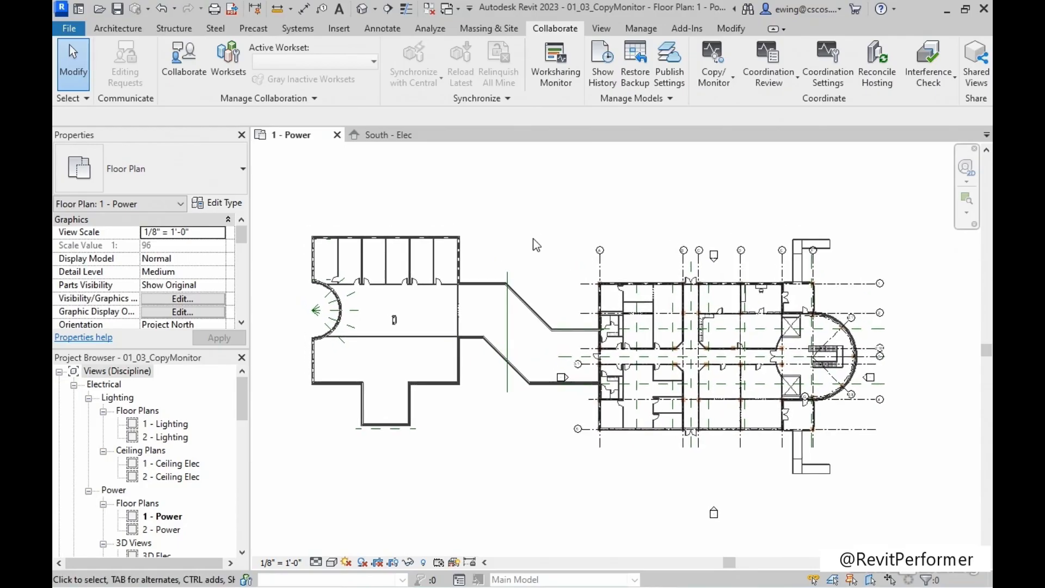
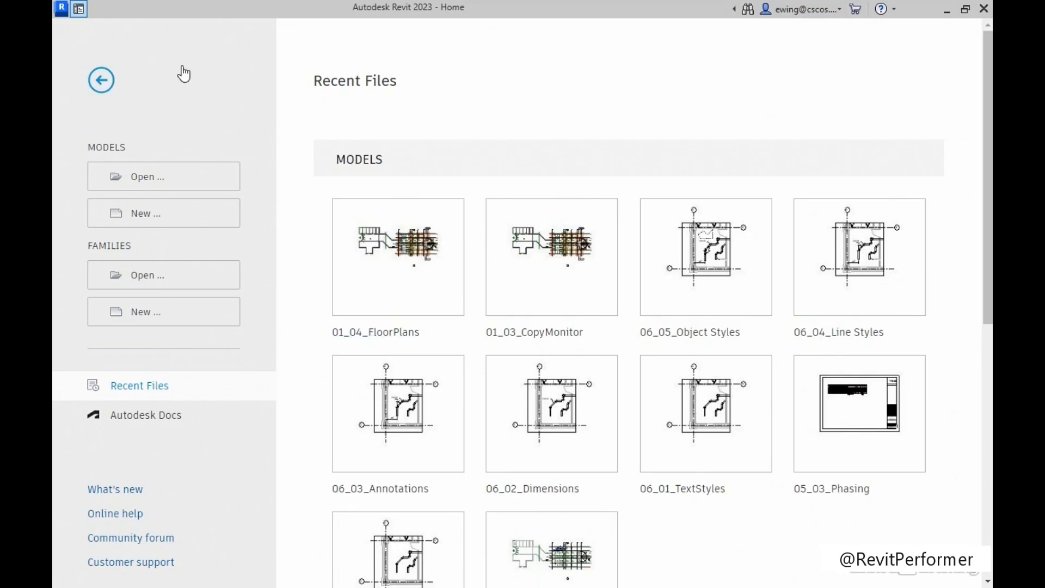
Open the 01_04_FloorPlans project from the Chapter-01 exercise folder.
click(152, 180)
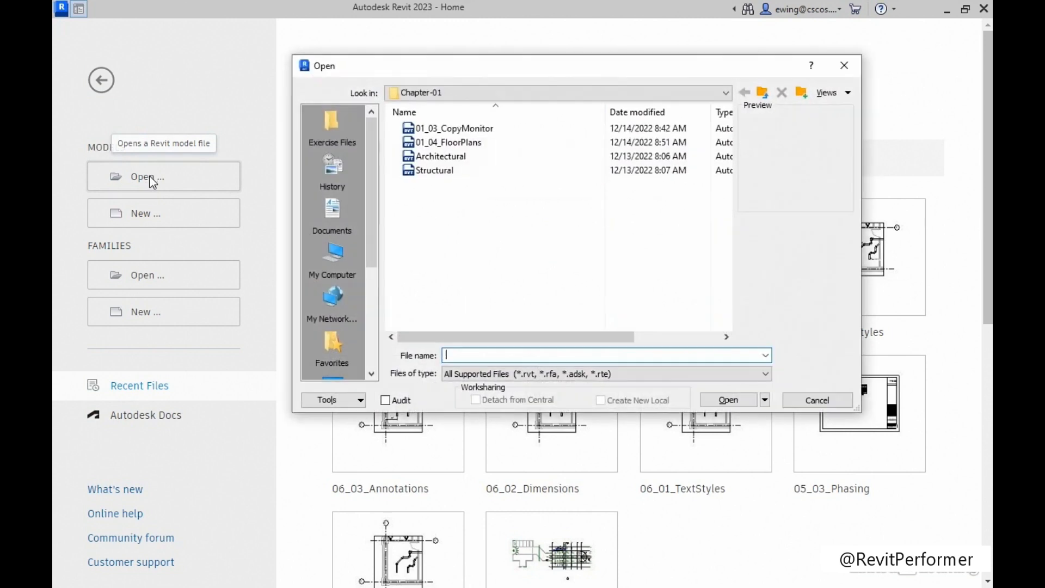
click(332, 123)
double_click(445, 130)
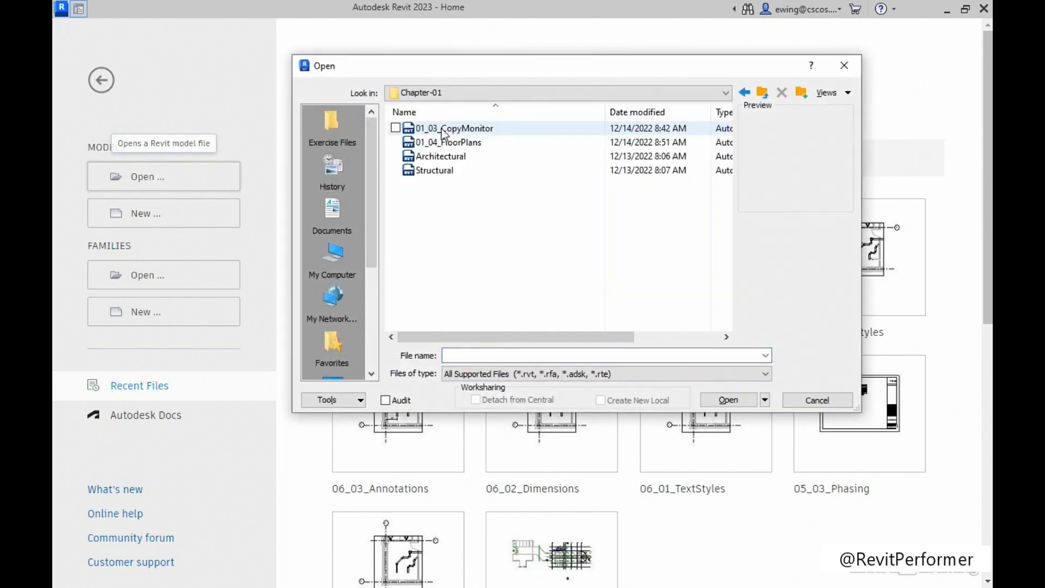
click(468, 144)
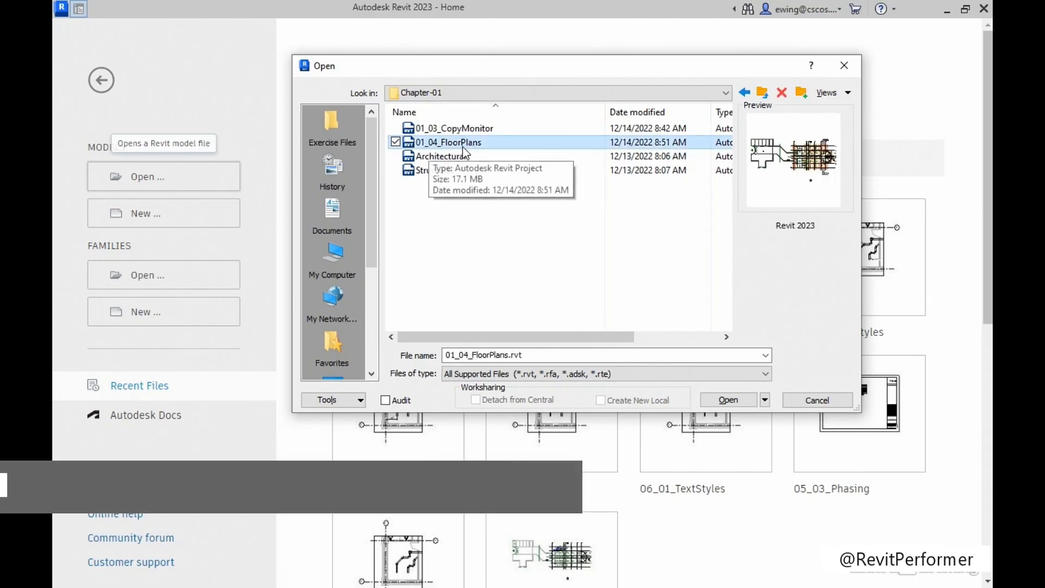
click(723, 401)
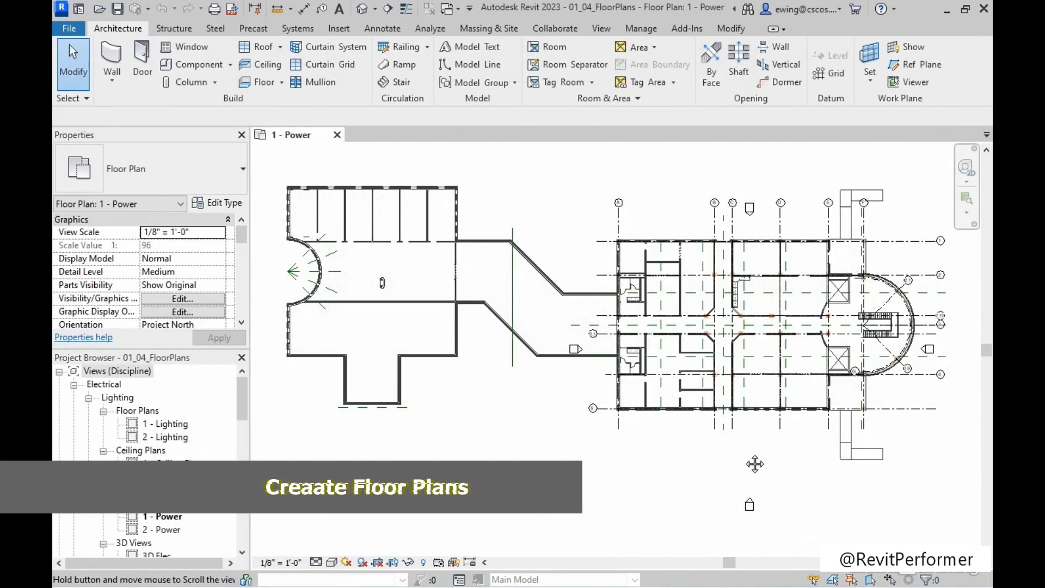
Open the South - Elec elevation from the elevation marker below the building in the 1 - Power plan.
scroll(754, 464, down, 2)
scroll(648, 482, up, 8)
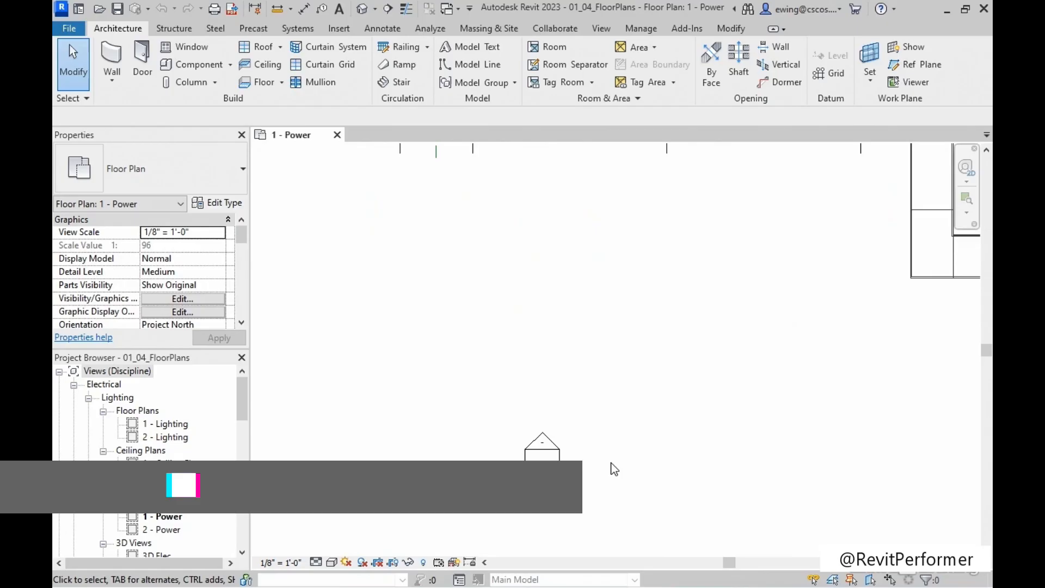
scroll(614, 469, up, 1)
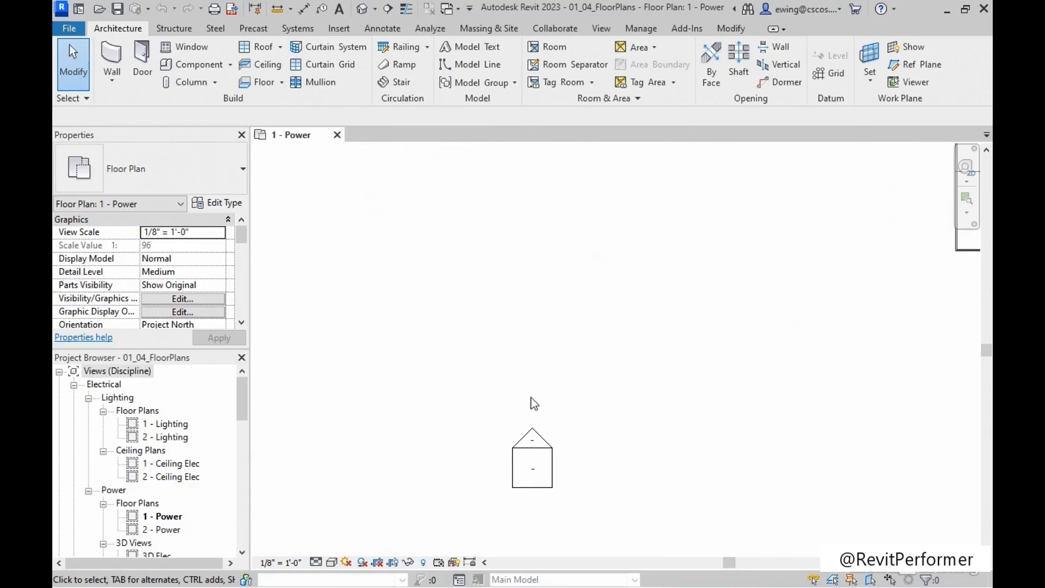
double_click(533, 439)
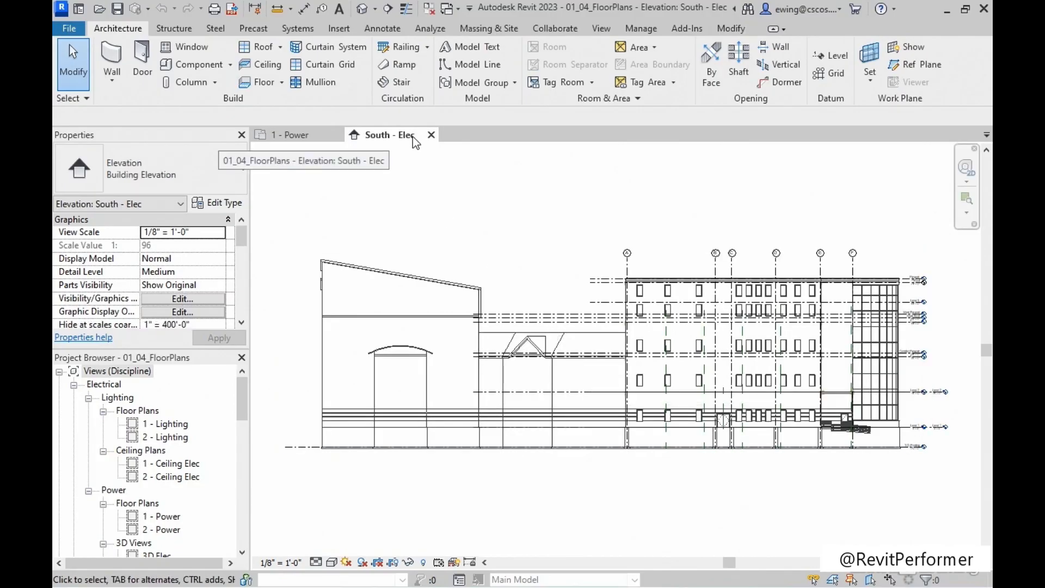
Examine the level heads beside the building from Parapet down to T.O. Footing, comparing the Roof head with the others.
middle_drag(733, 344, 392, 343)
scroll(576, 273, up, 3)
scroll(578, 278, up, 8)
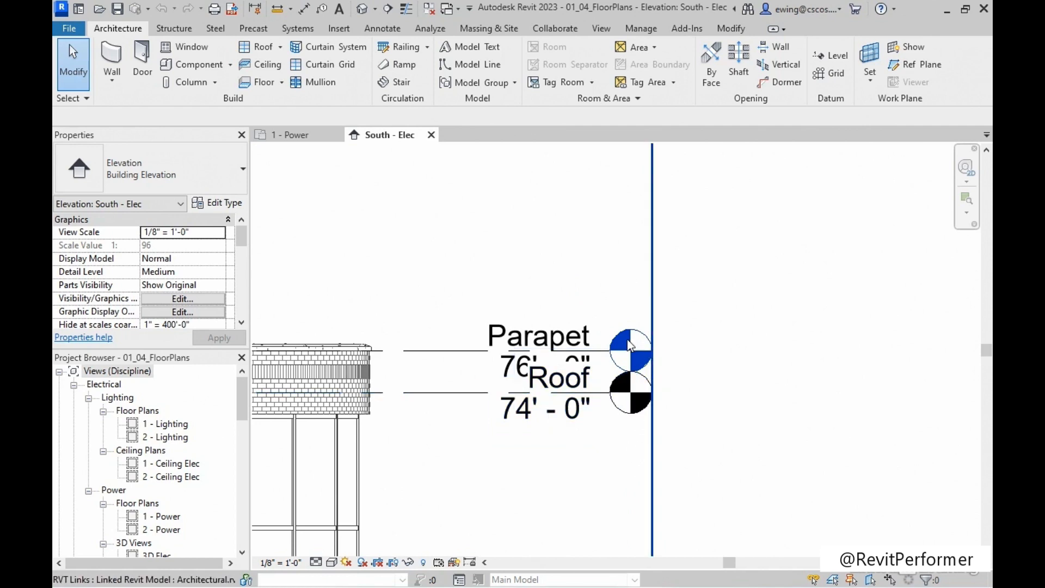
middle_drag(573, 474, 556, 139)
scroll(602, 383, down, 3)
middle_drag(608, 437, 579, 129)
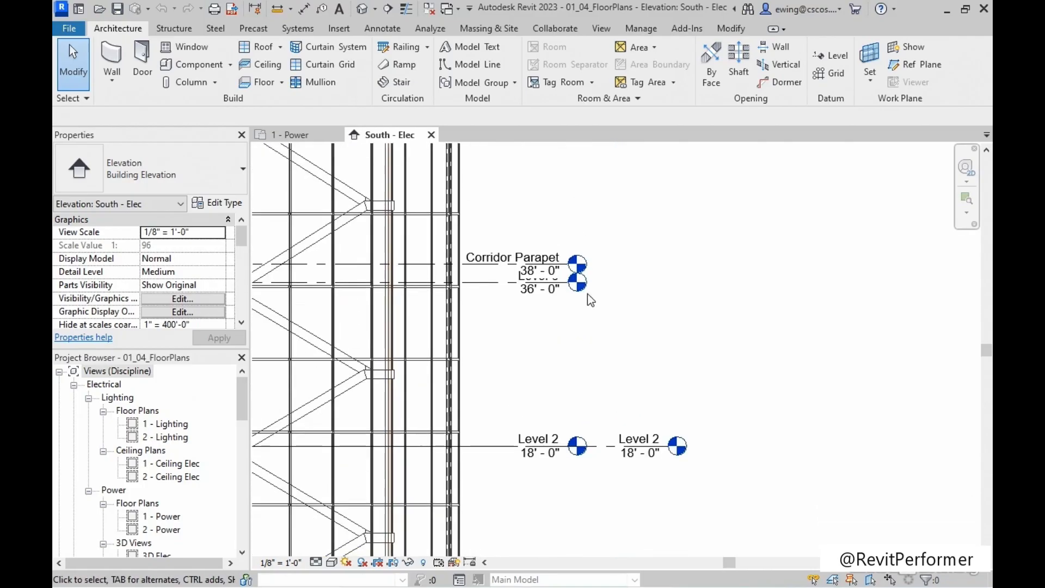
scroll(612, 492, up, 2)
middle_drag(617, 504, 610, 223)
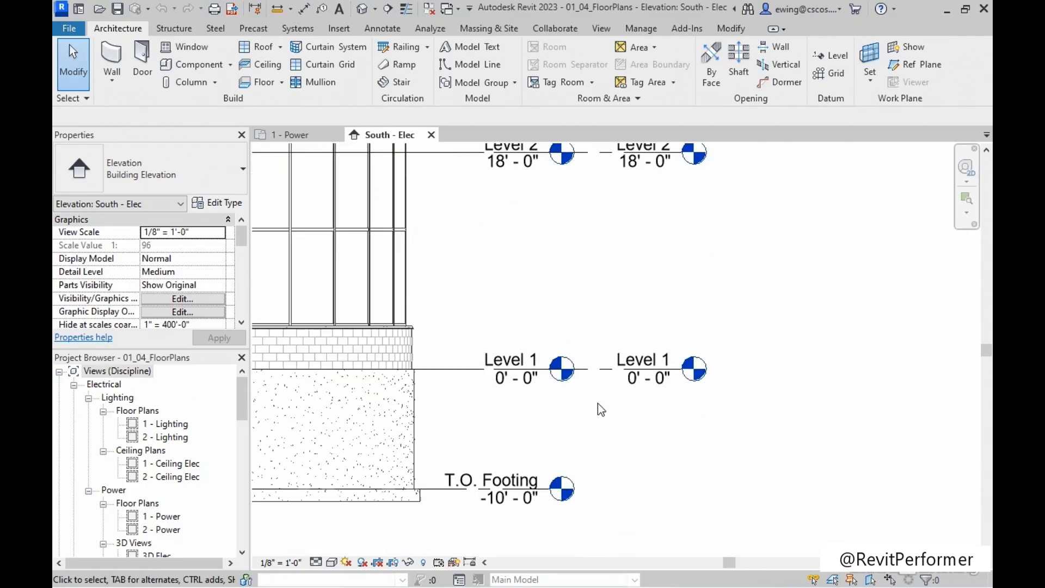
scroll(729, 378, up, 2)
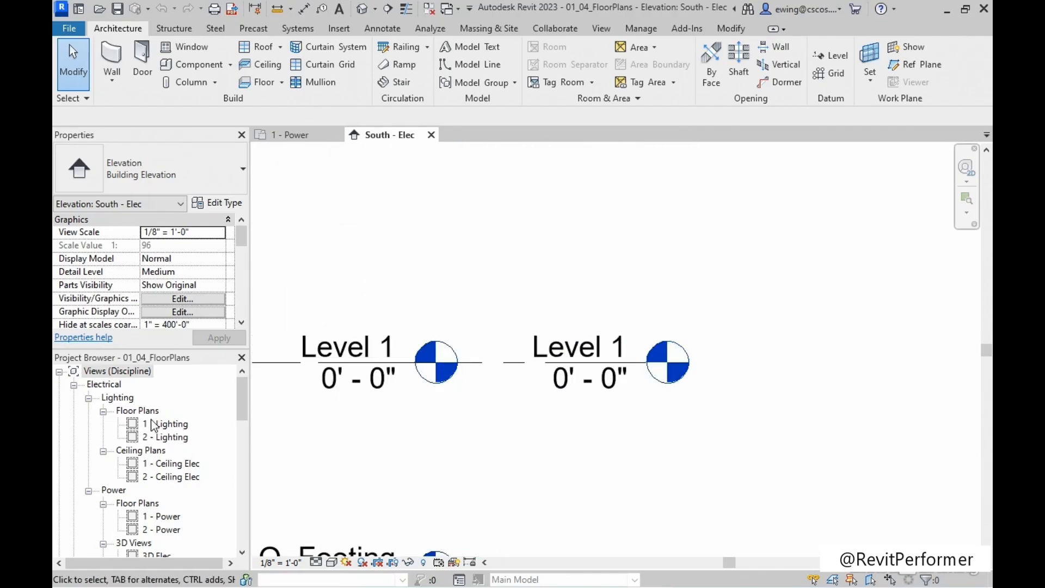
middle_drag(608, 295, 648, 446)
scroll(646, 421, down, 5)
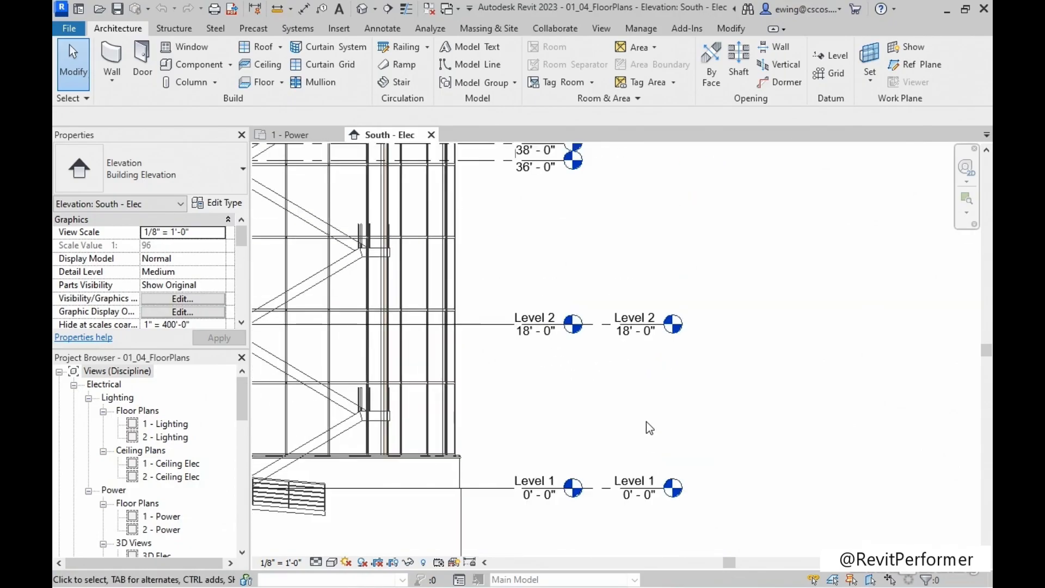
scroll(615, 316, up, 5)
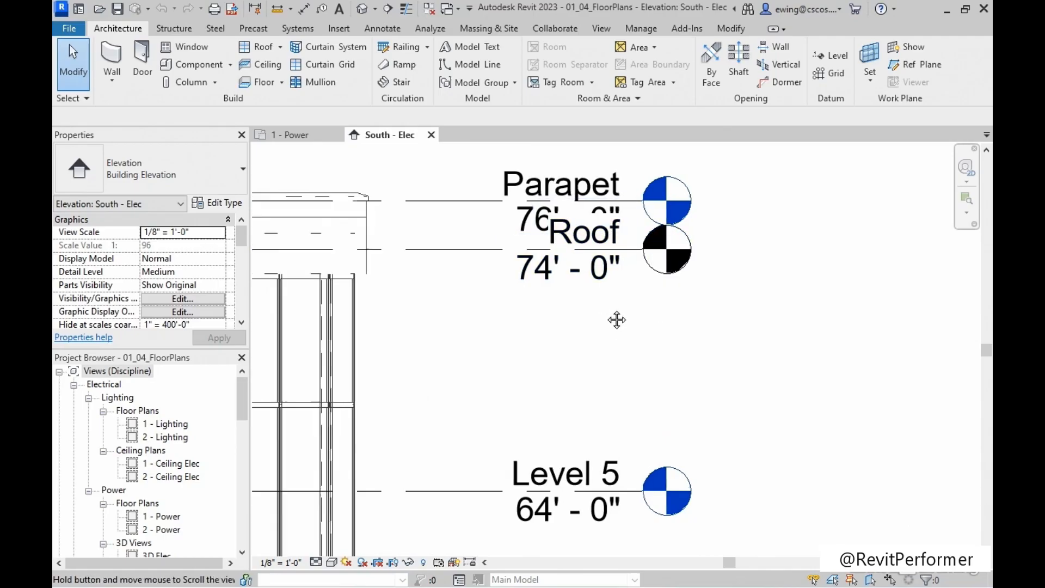
middle_drag(615, 320, 700, 317)
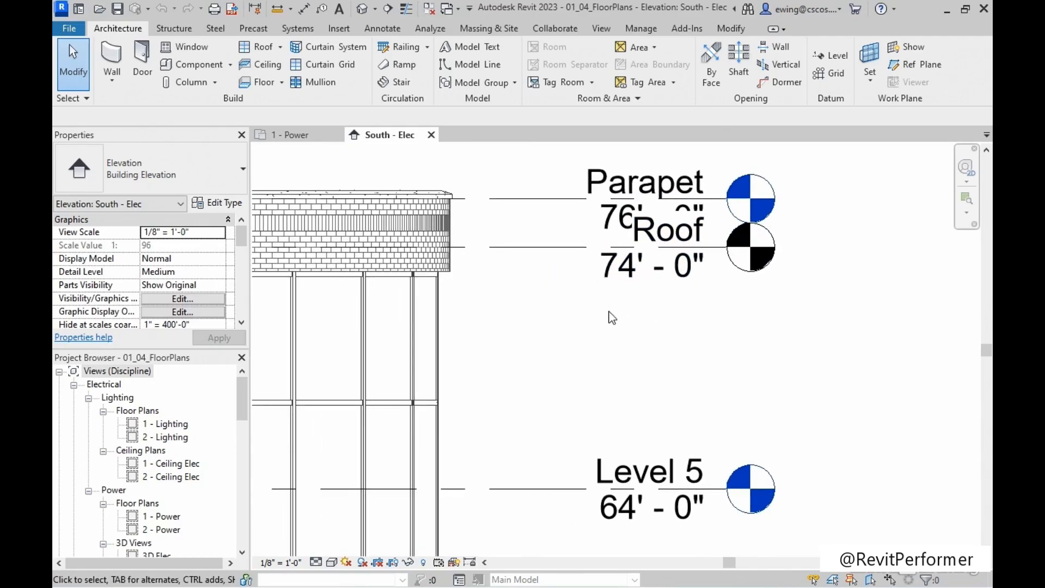
Create a floor plan view for the Roof level, keeping existing views from being duplicated.
click(608, 30)
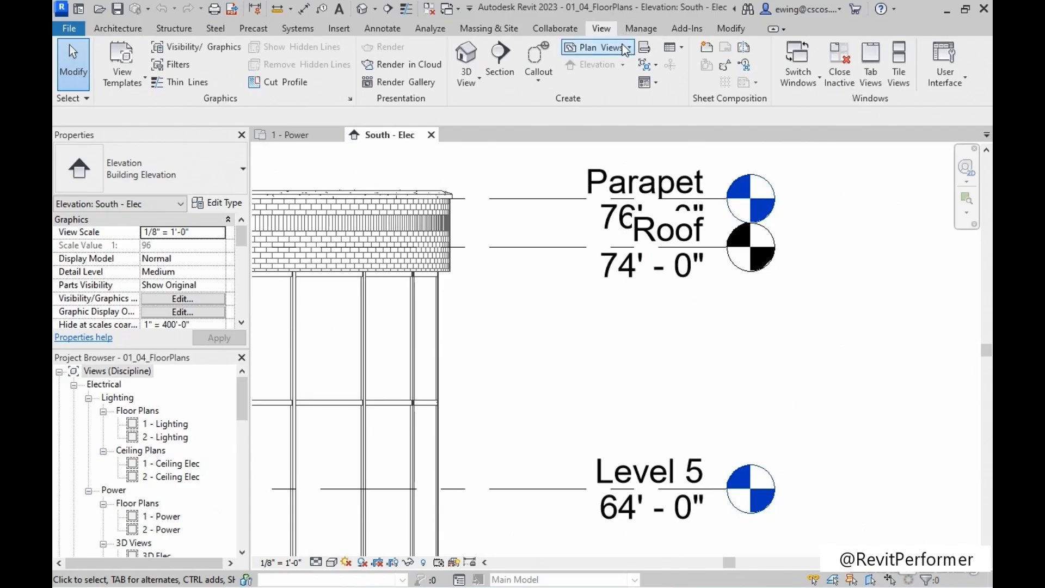
click(615, 47)
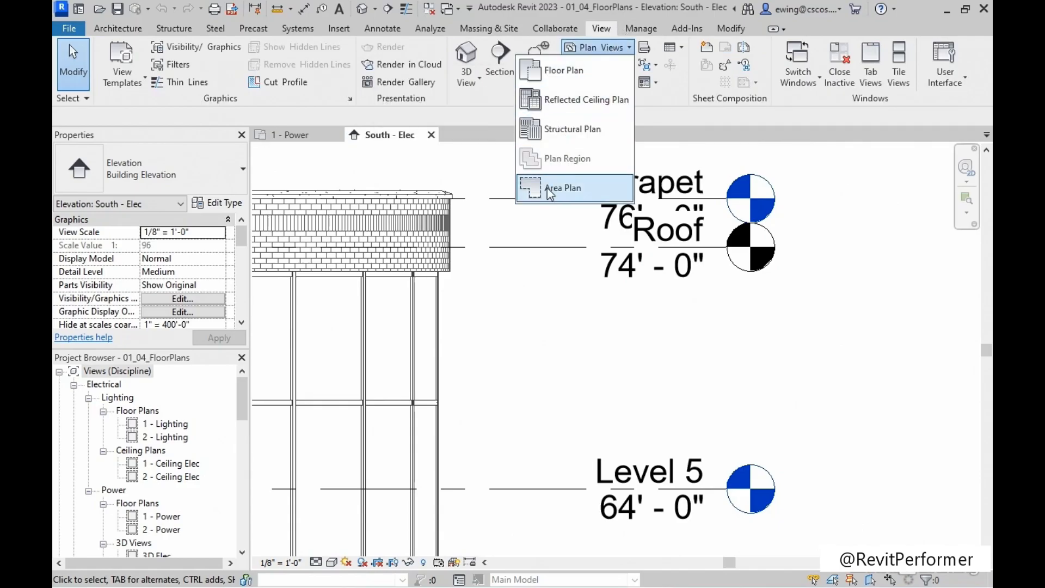
click(563, 70)
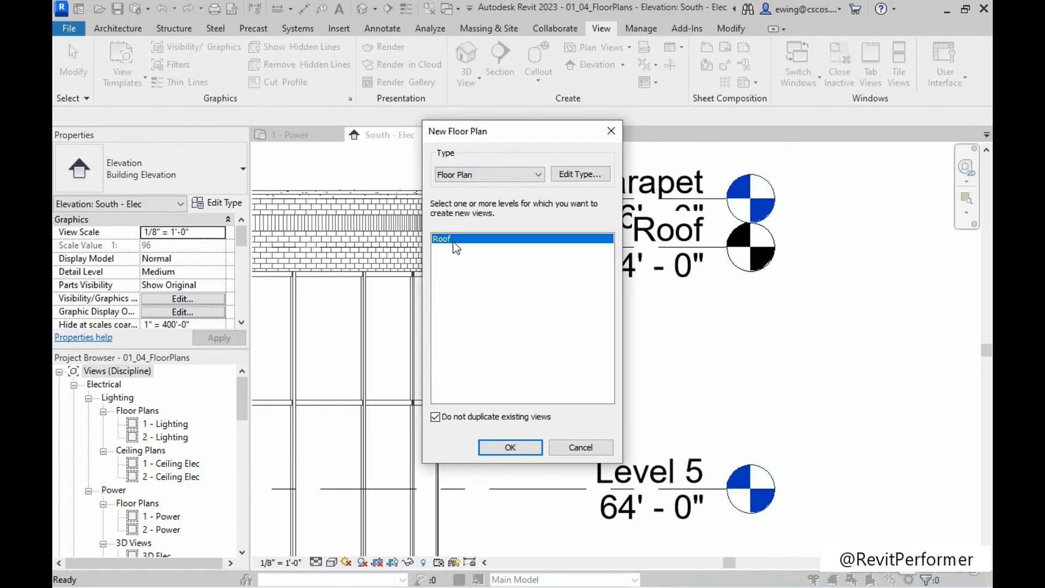
click(435, 417)
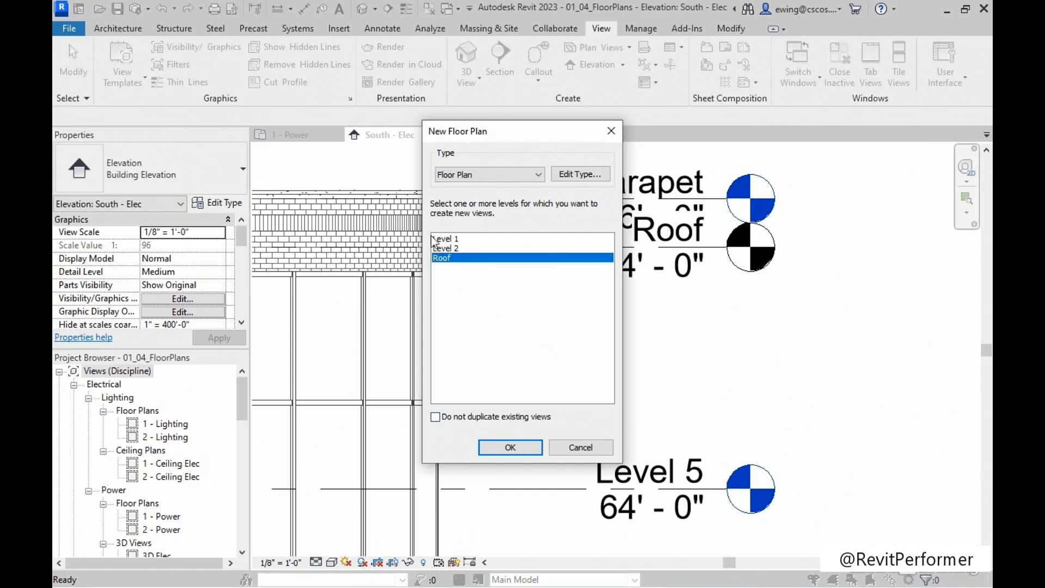
click(435, 417)
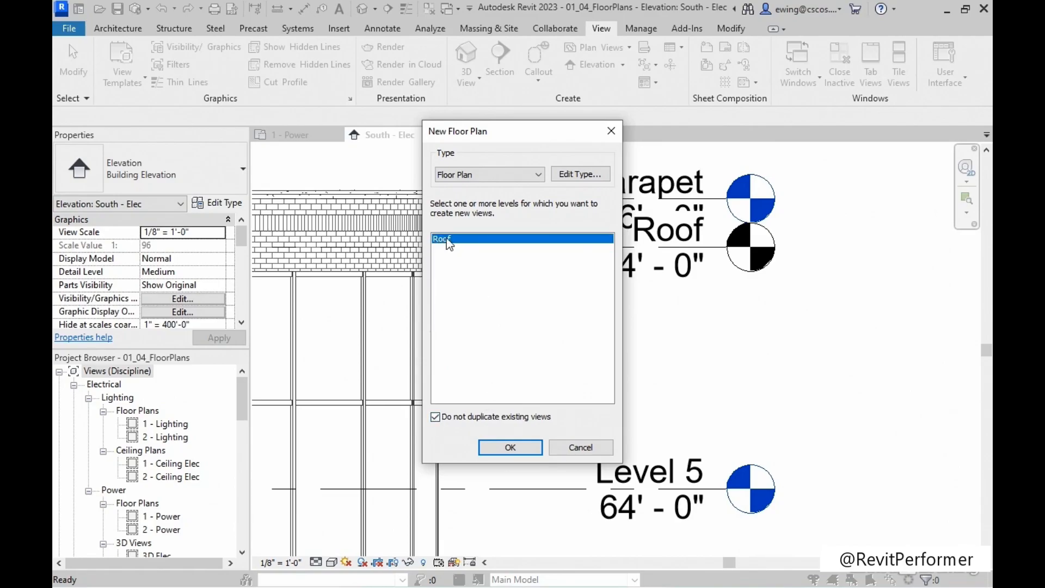
click(506, 445)
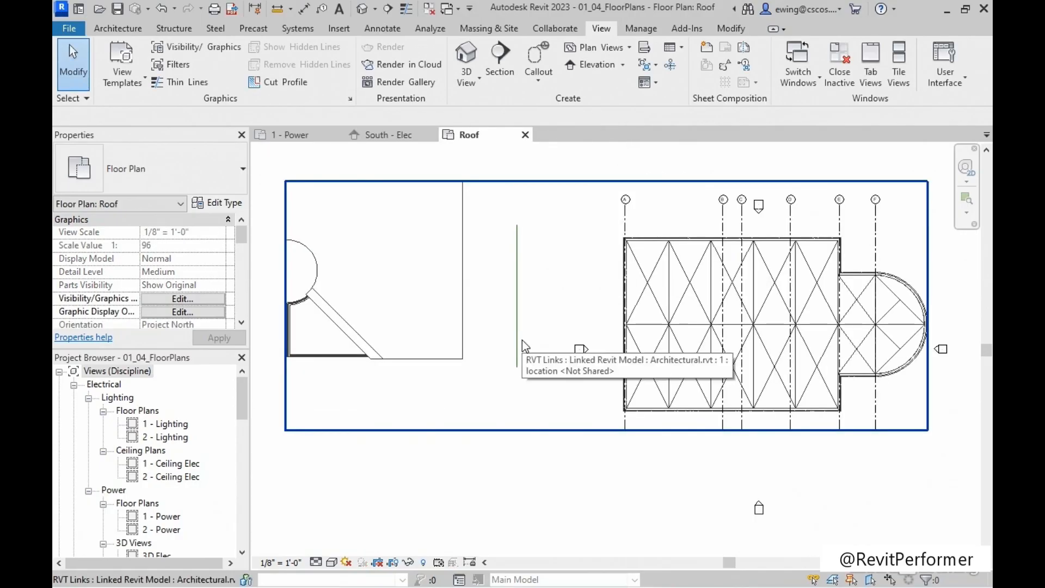
Check the Roof level head in the South - Elec elevation and look through the project's views by discipline for the Roof plan.
click(400, 136)
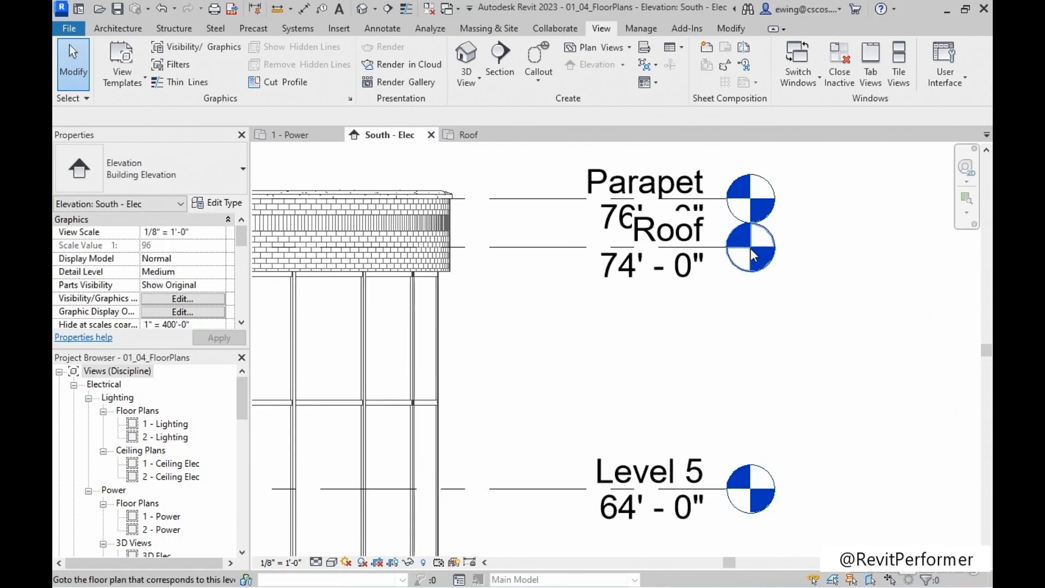
scroll(148, 449, down, 1)
scroll(149, 451, down, 6)
scroll(163, 496, down, 7)
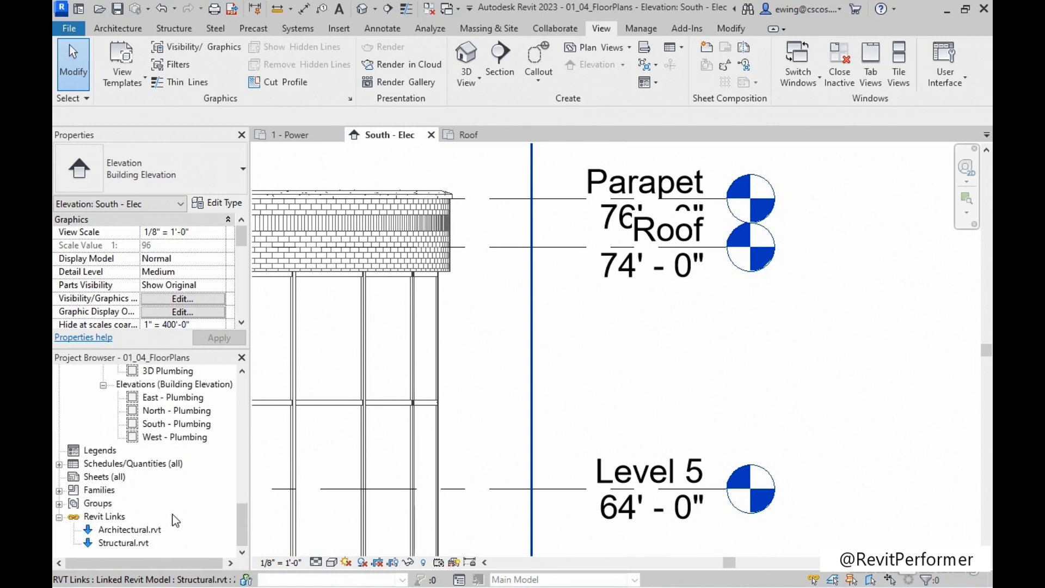
scroll(174, 514, up, 11)
scroll(203, 429, up, 4)
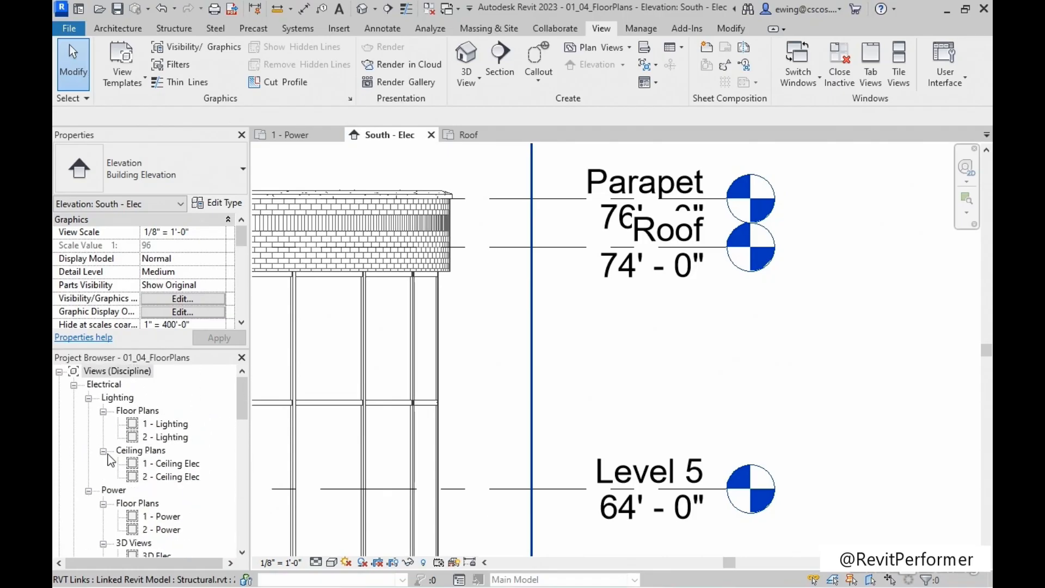
scroll(110, 413, down, 4)
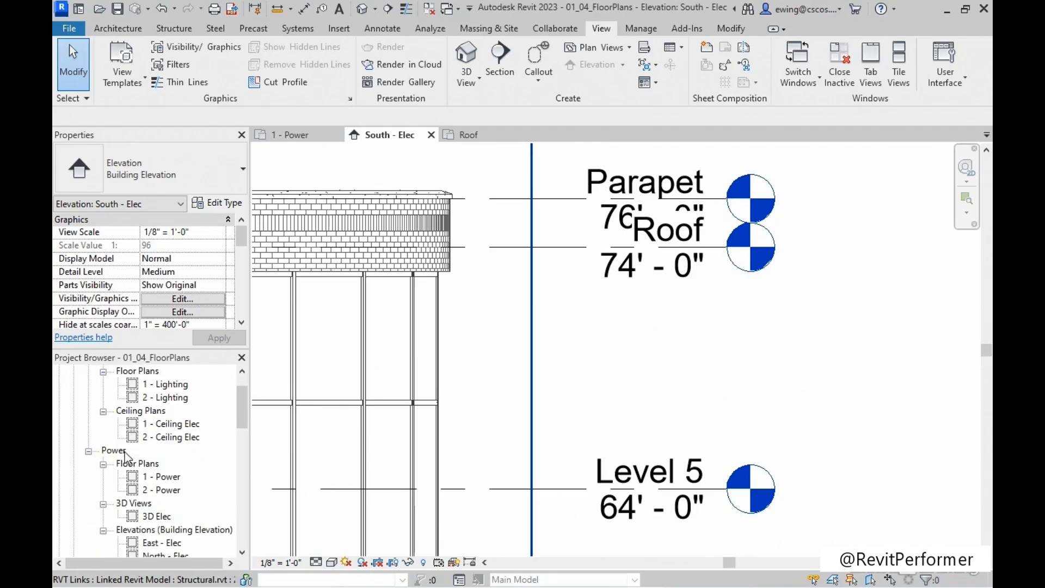
scroll(129, 457, down, 2)
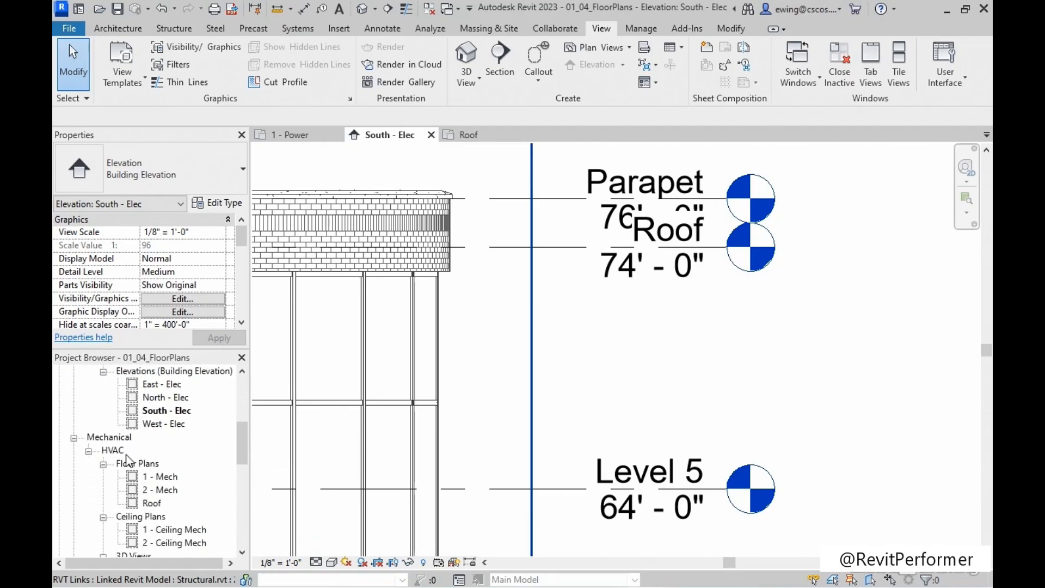
scroll(136, 457, down, 2)
scroll(144, 456, down, 1)
scroll(152, 456, up, 1)
scroll(154, 451, up, 1)
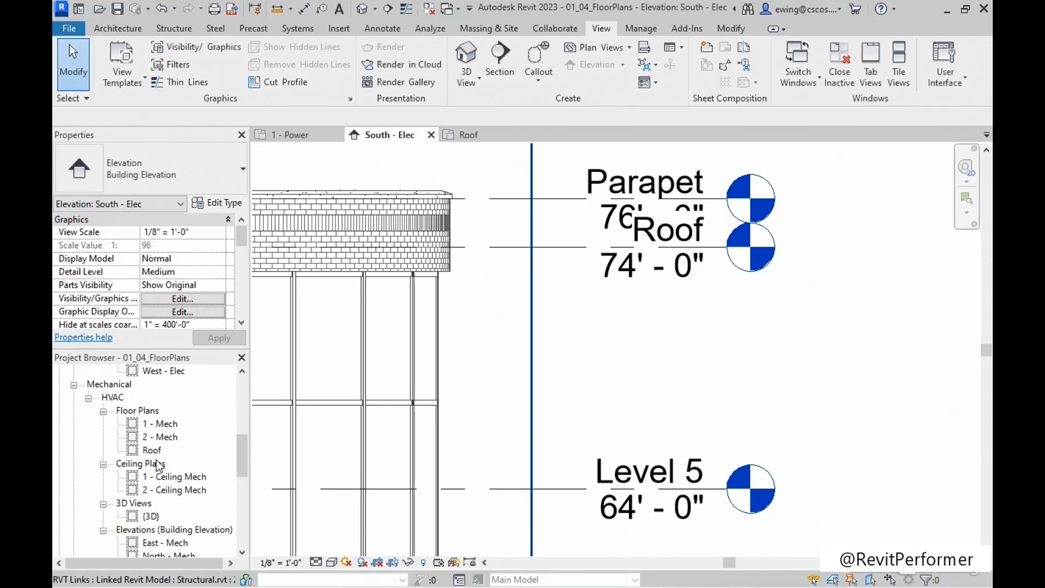
Open the Roof floor plan under Mechanical HVAC and set its assigned view template to <None>.
click(153, 450)
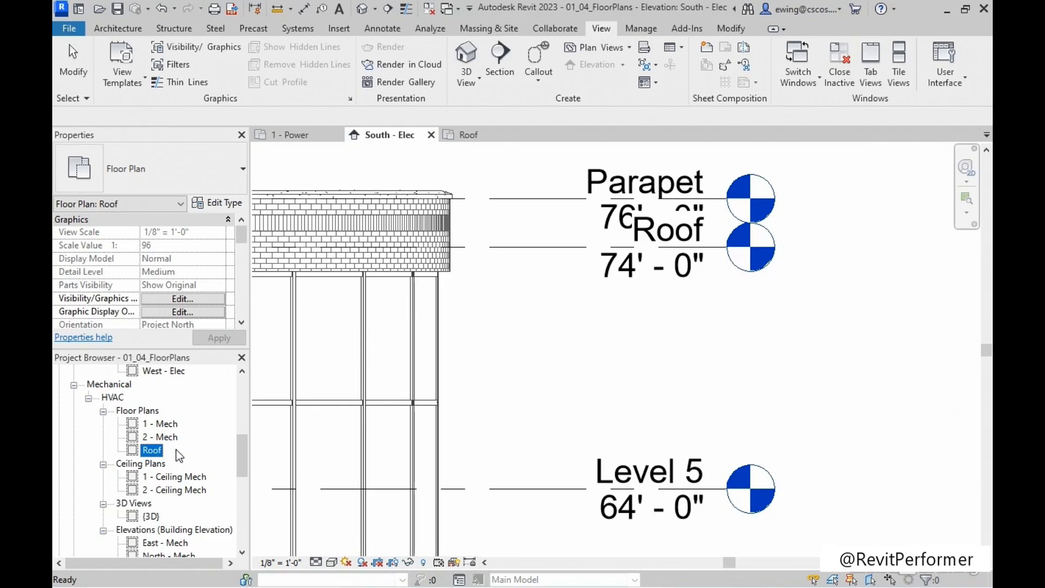
double_click(149, 451)
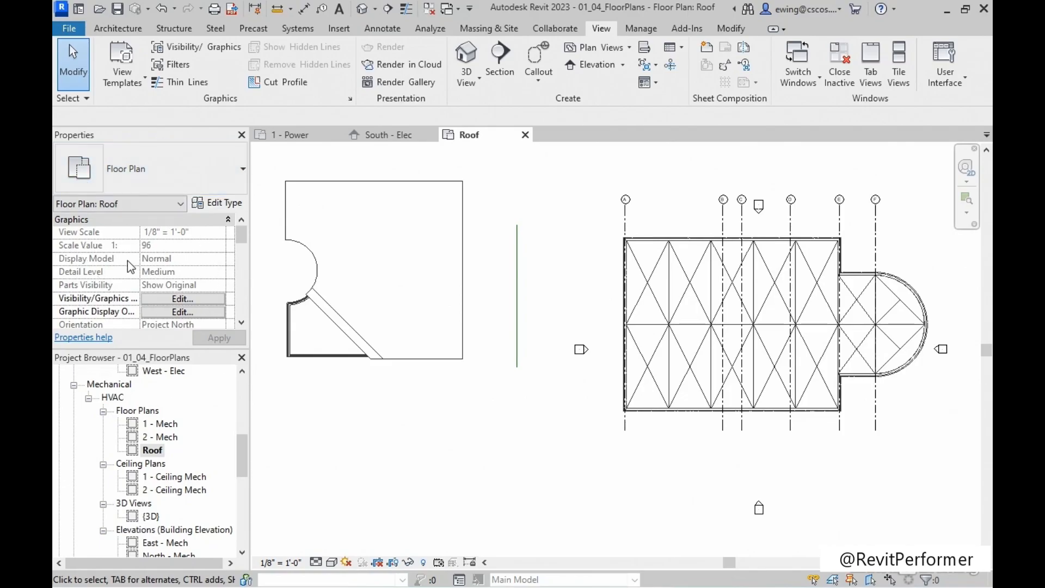
scroll(152, 253, down, 4)
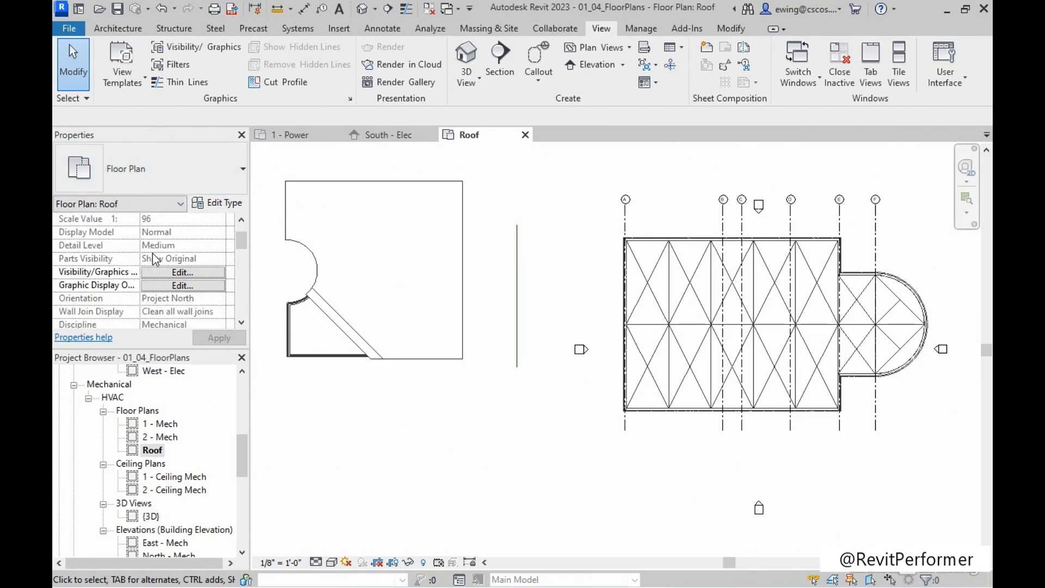
scroll(178, 260, down, 5)
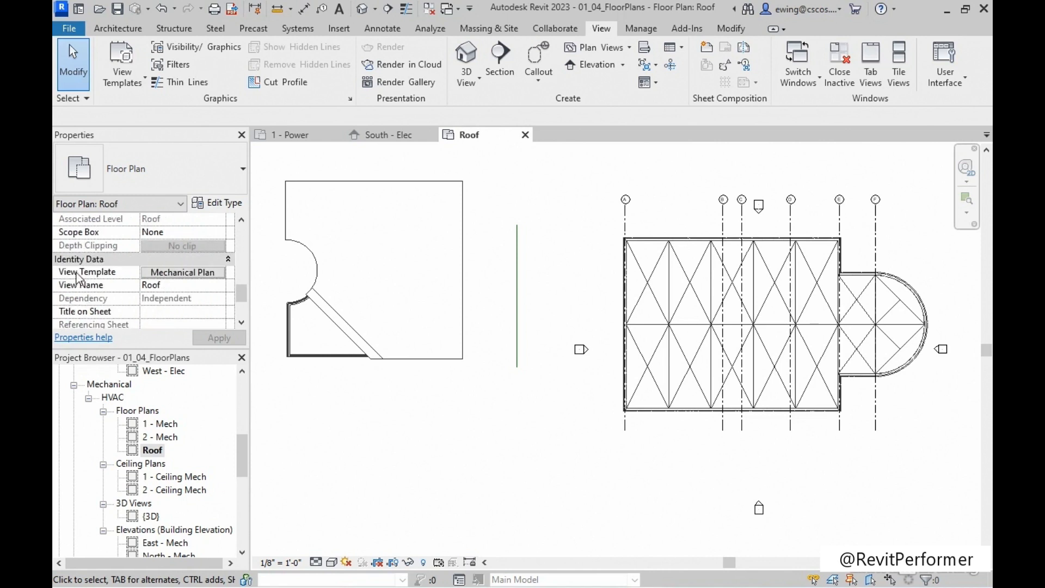
click(183, 274)
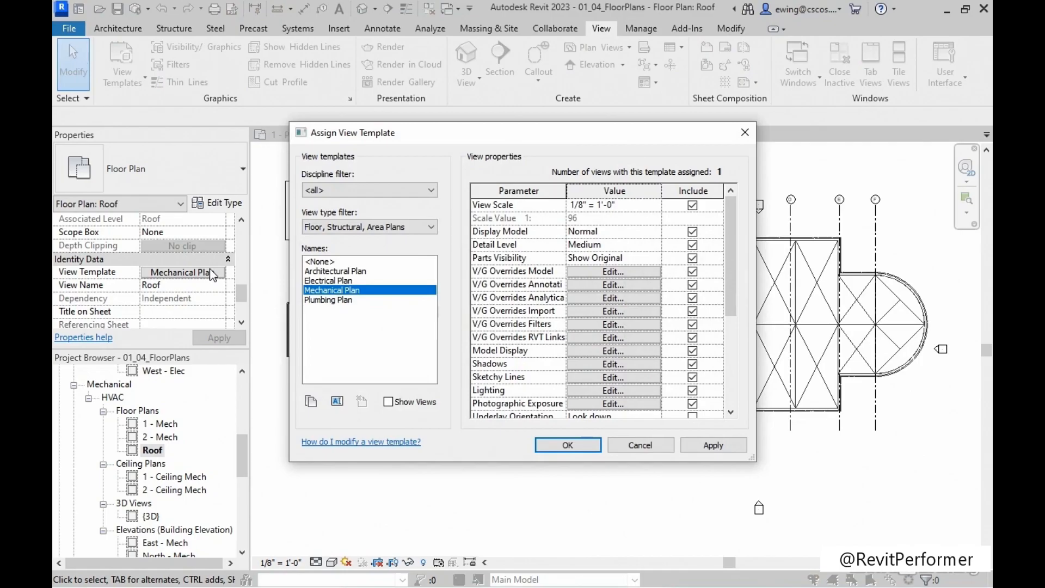
click(322, 262)
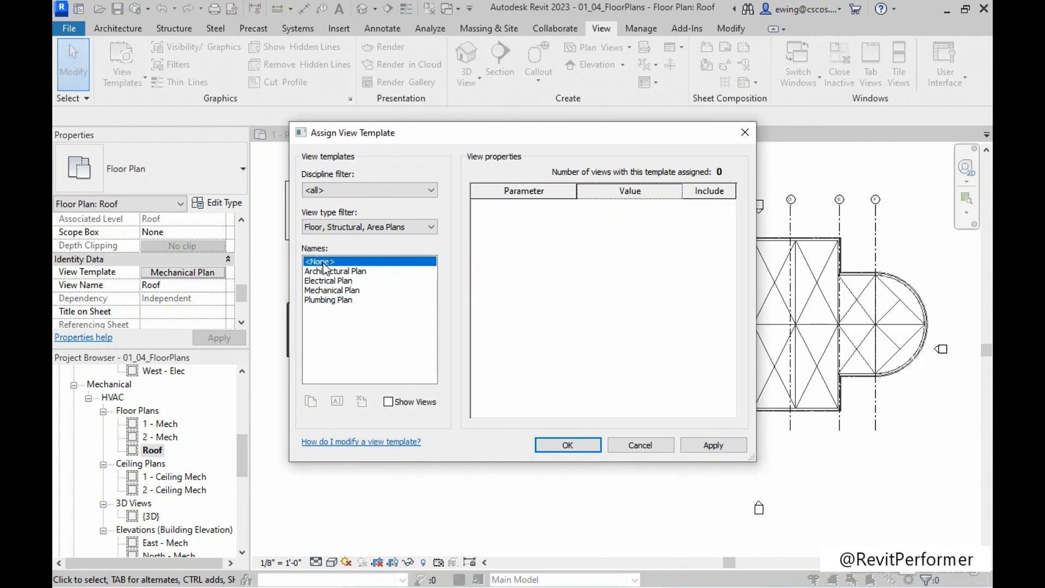
click(591, 449)
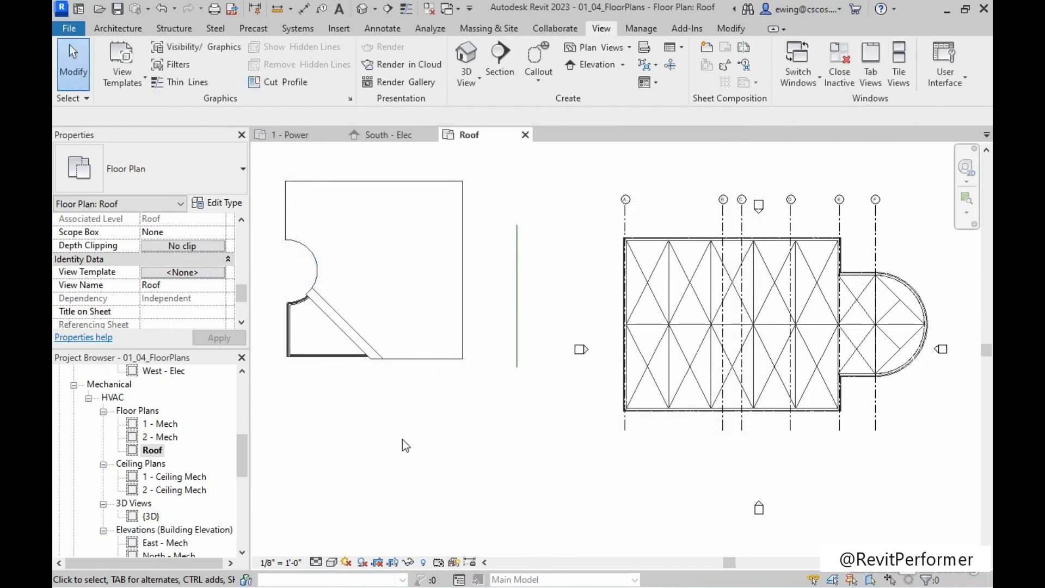
Apply the Electrical Plan template properties to the Roof floor plan under Mechanical HVAC.
right_click(157, 449)
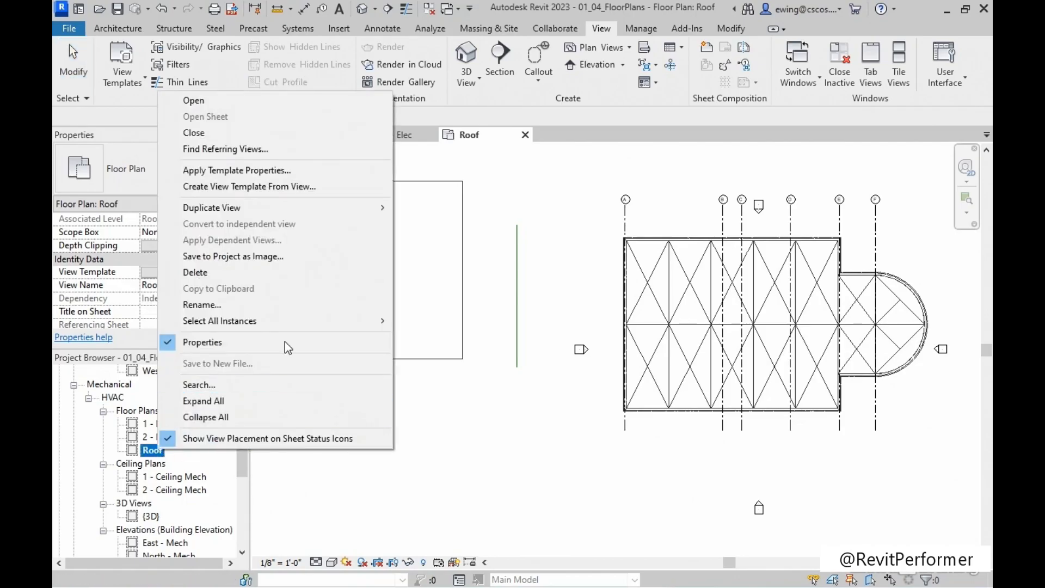
click(296, 172)
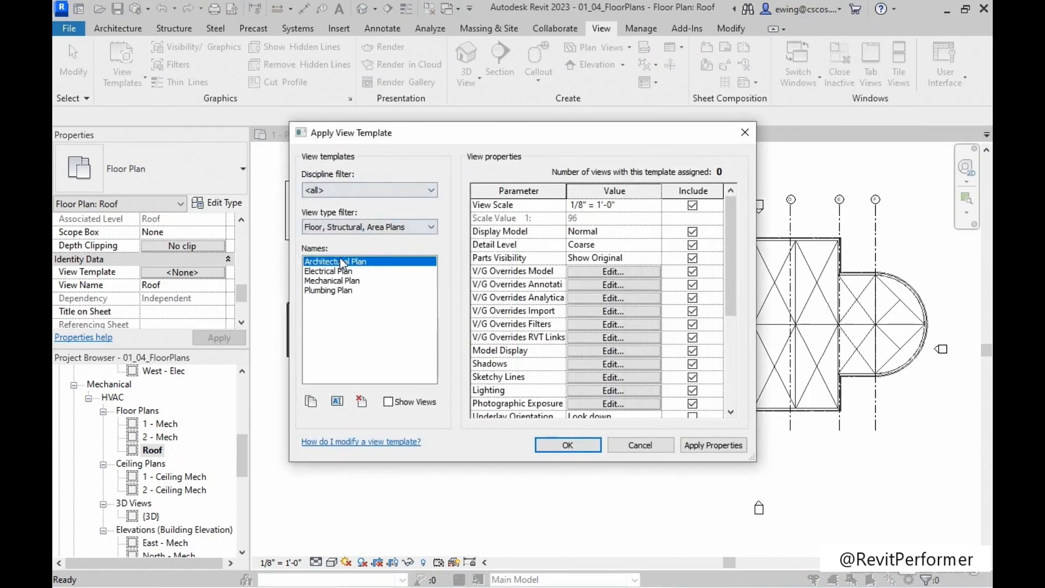
click(339, 272)
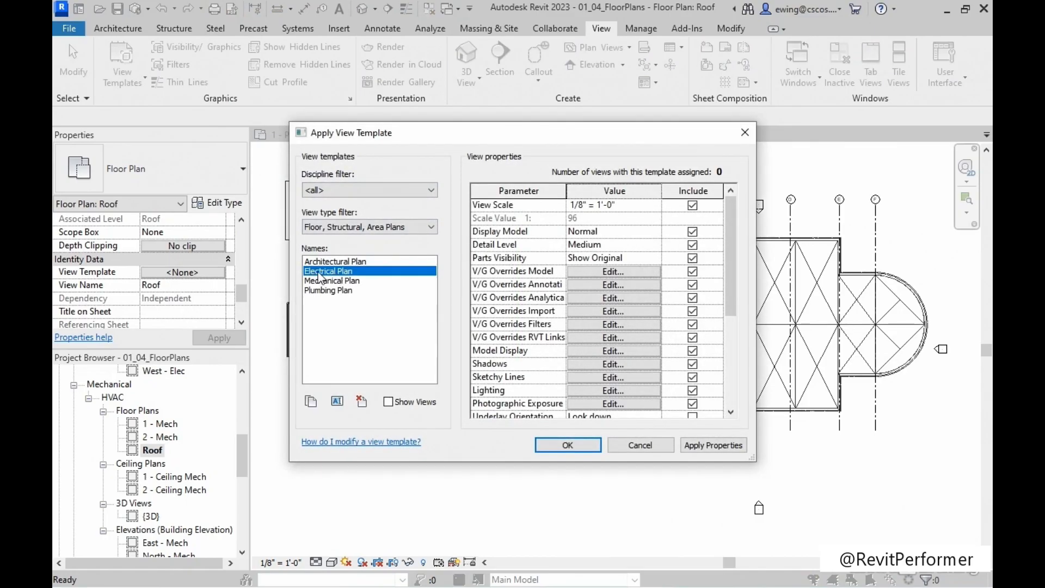
click(566, 445)
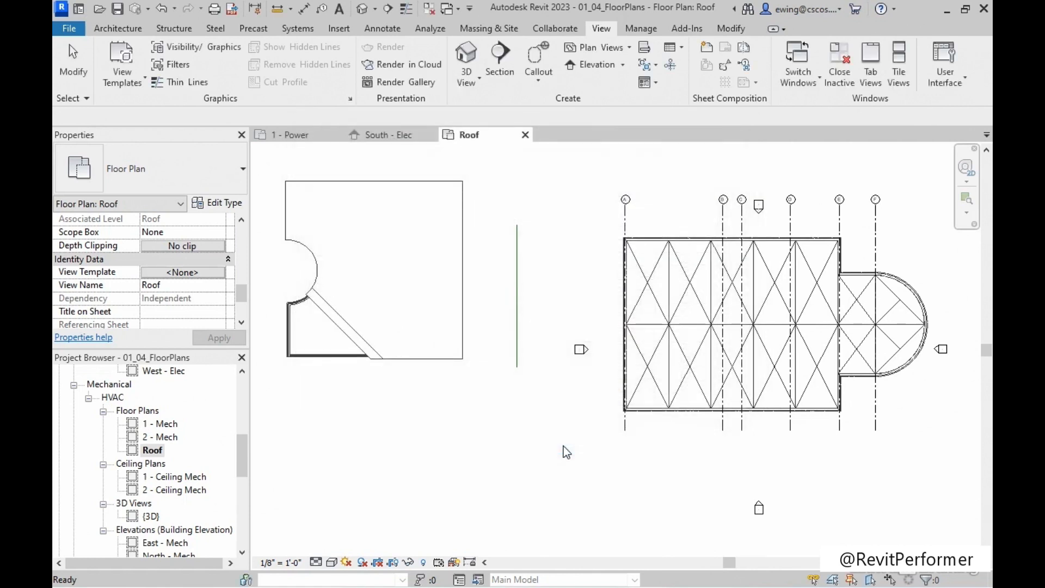
Try renaming the Roof floor plan under Electrical Power to 3 - Roof Power without renaming the corresponding level, and undo the rename.
scroll(159, 411, down, 2)
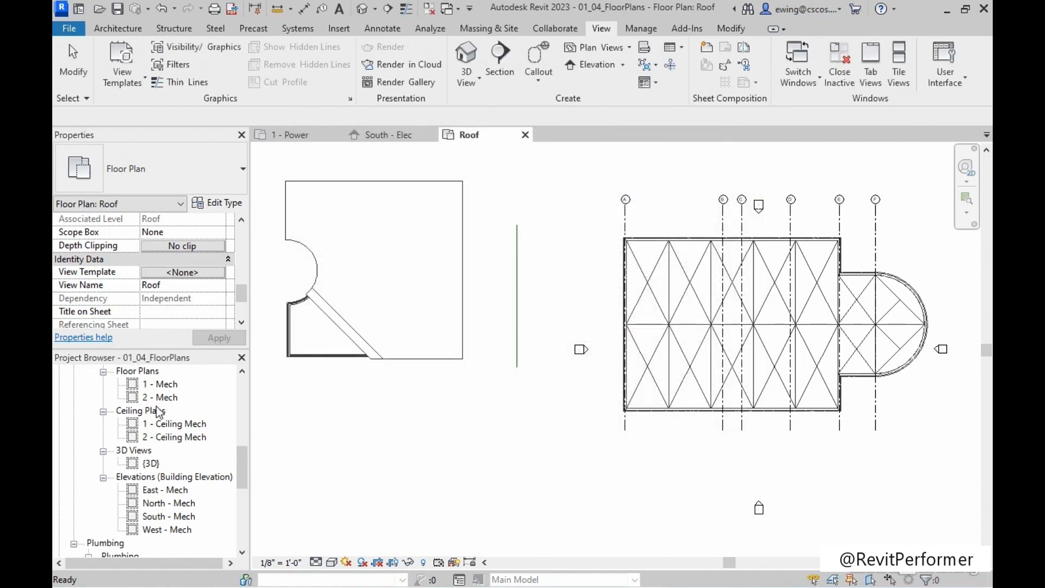
scroll(155, 417, up, 2)
scroll(154, 416, up, 4)
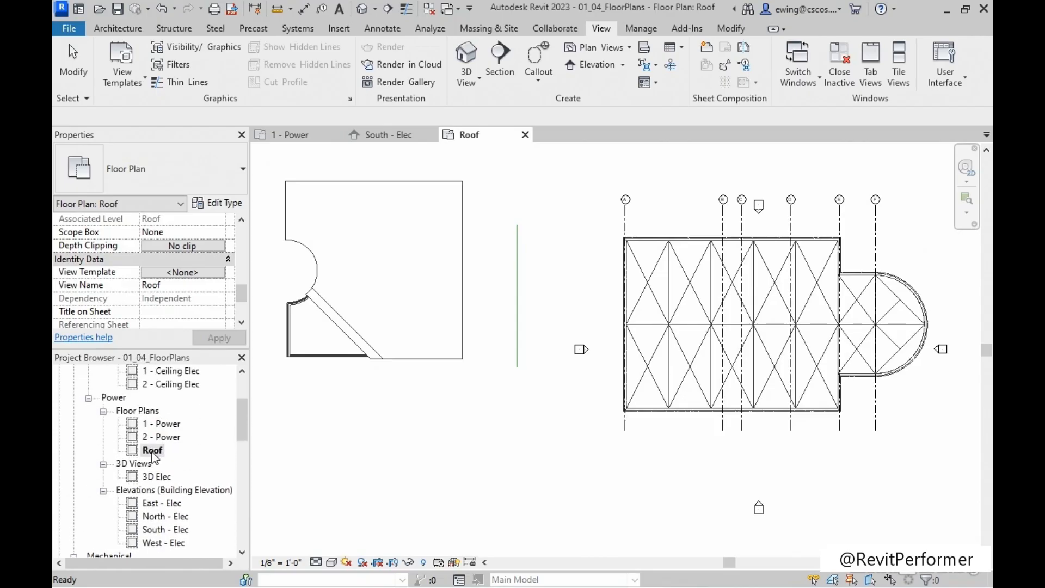
click(158, 449)
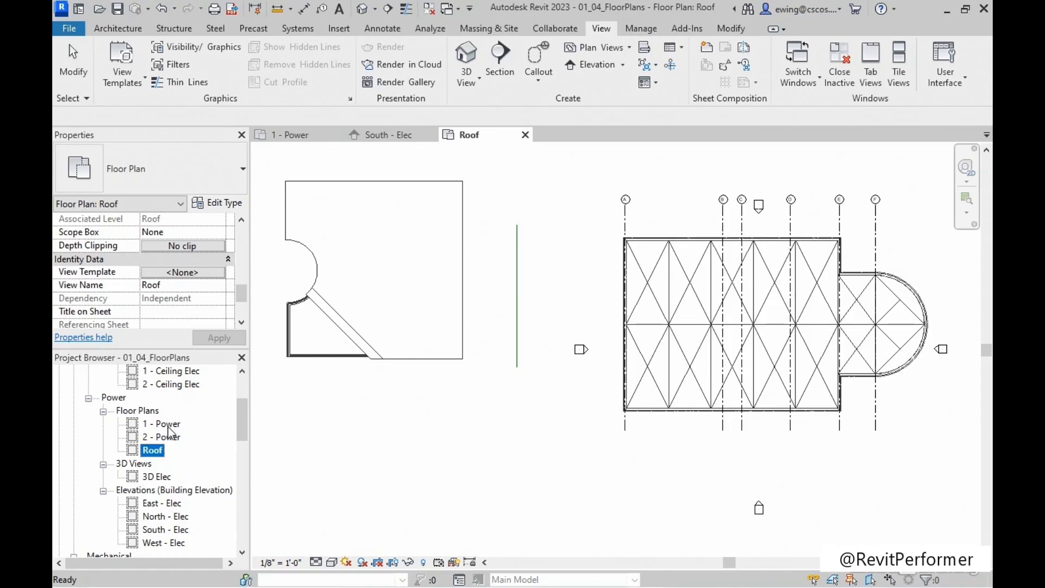
right_click(154, 453)
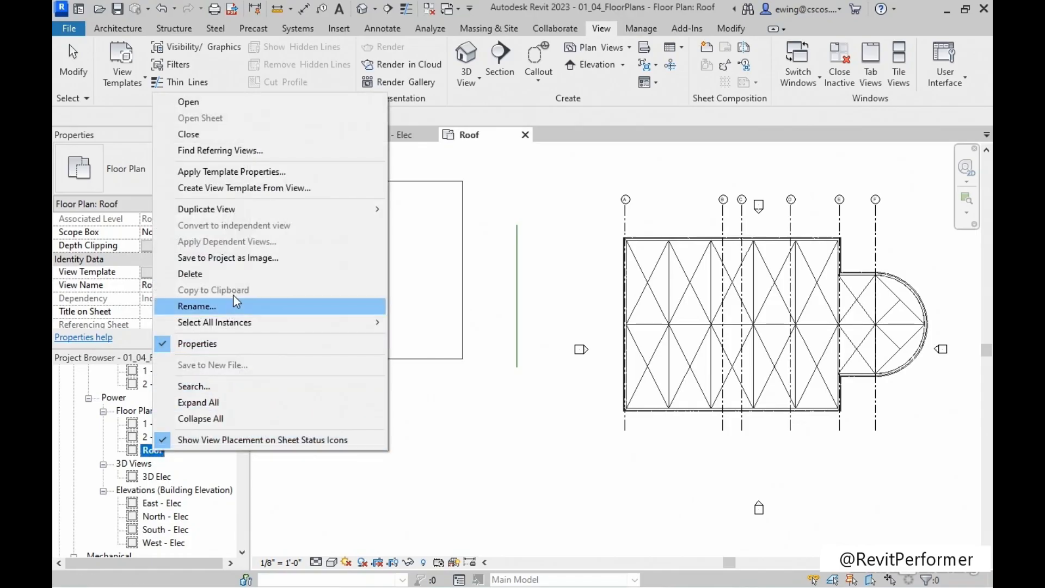
click(193, 306)
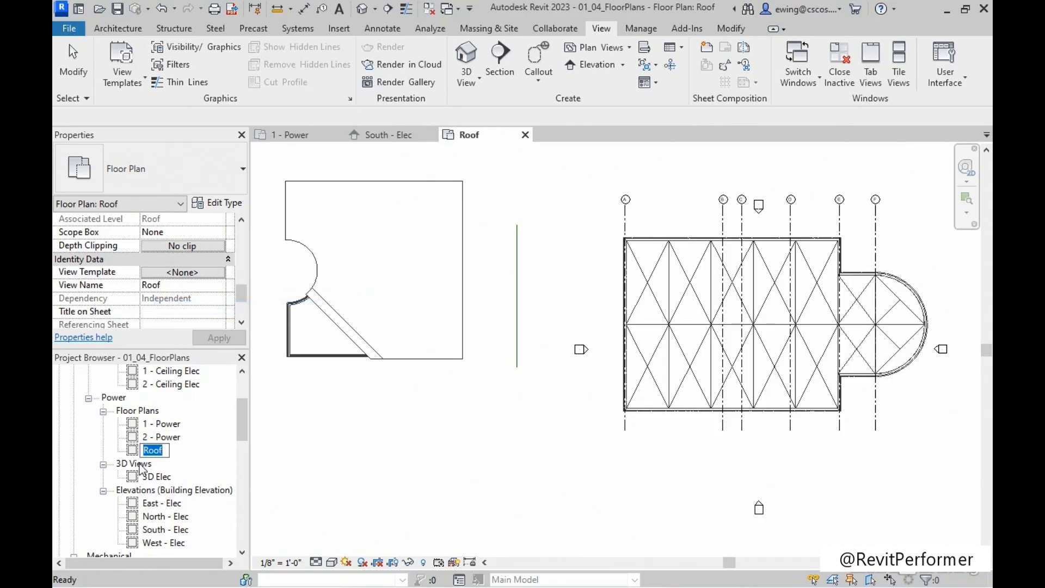
key(Home)
text(3 -)
click(182, 450)
text(Power)
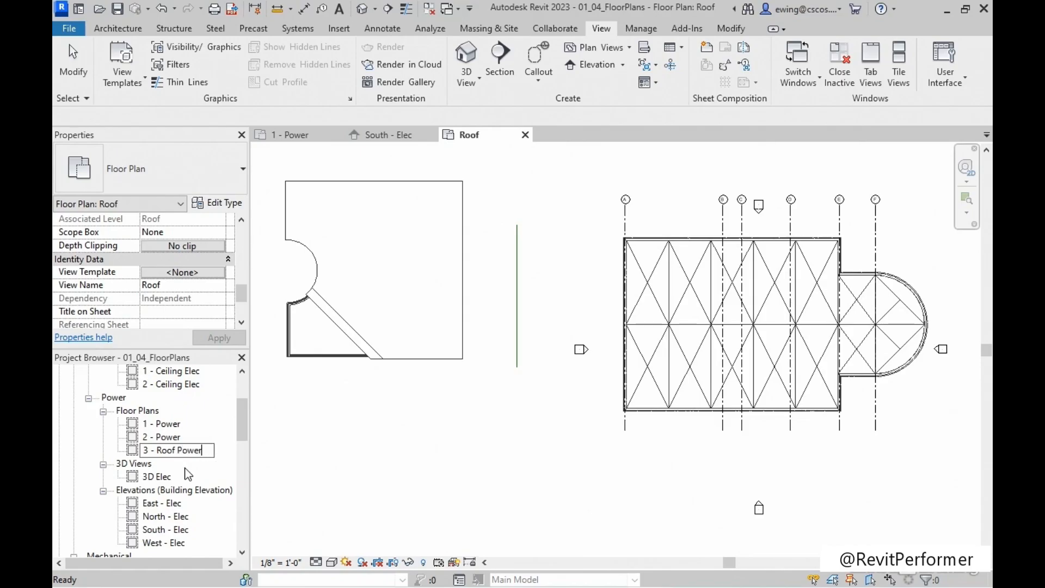
key(Return)
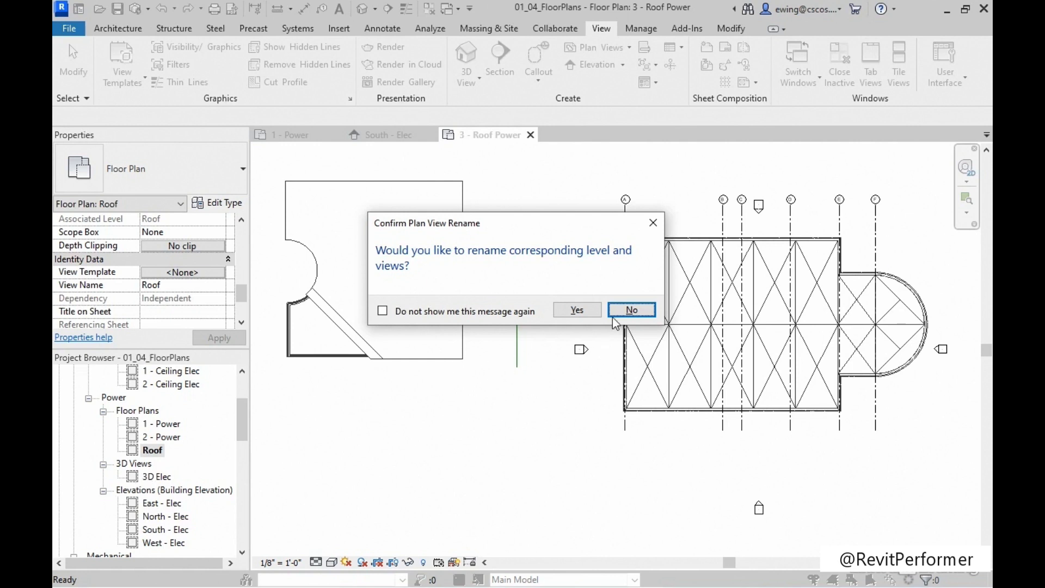
click(646, 310)
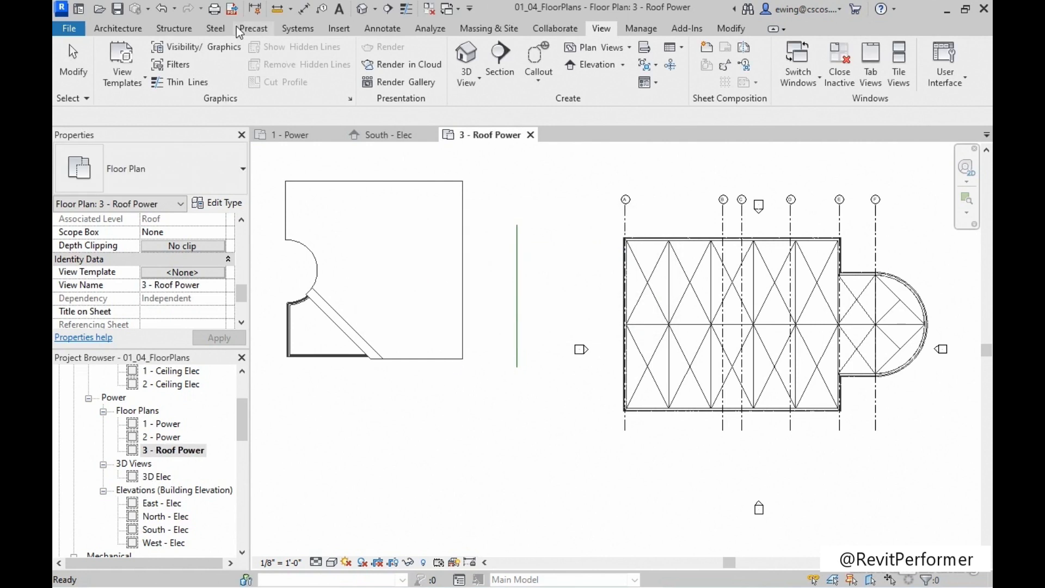
click(163, 15)
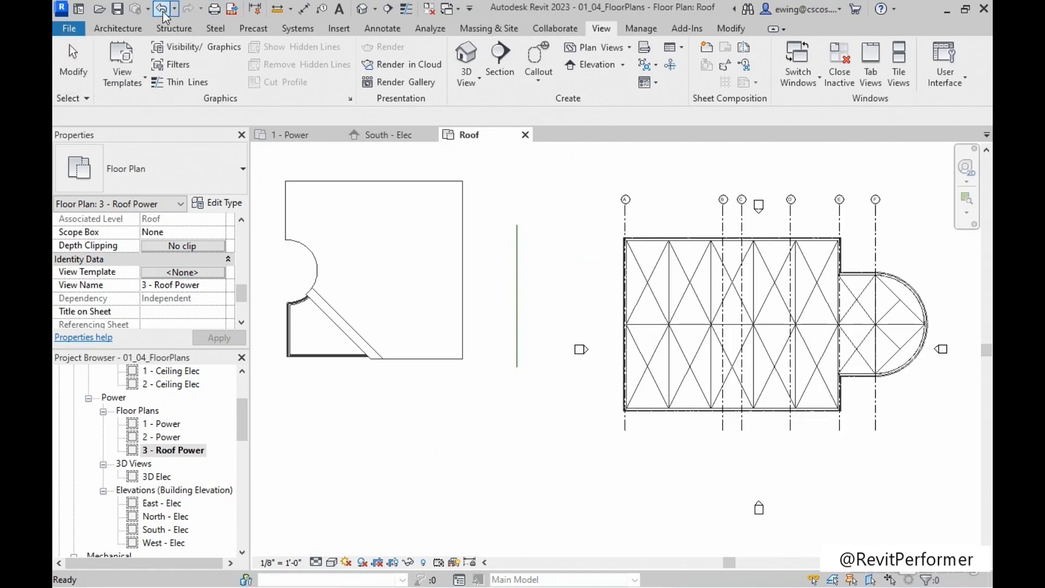
Duplicate the Roof floor plan under Electrical Power as an independent view.
right_click(154, 449)
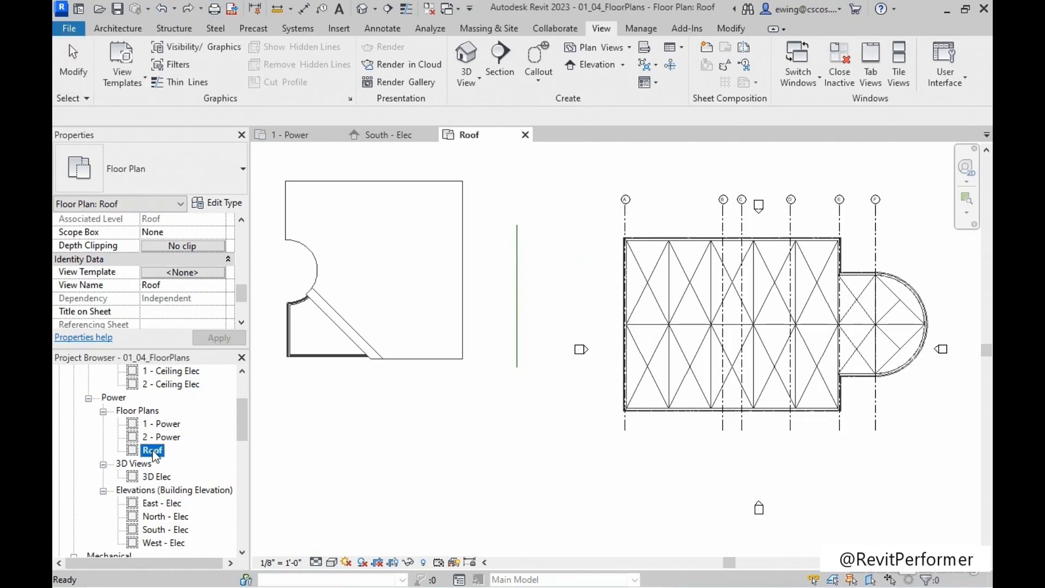
mouse_move(276, 210)
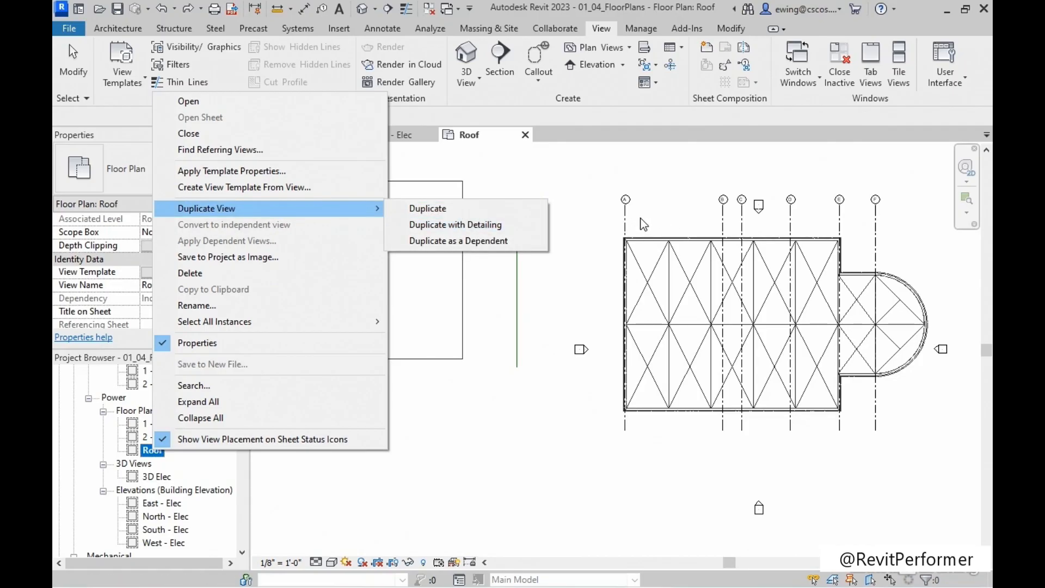
click(475, 235)
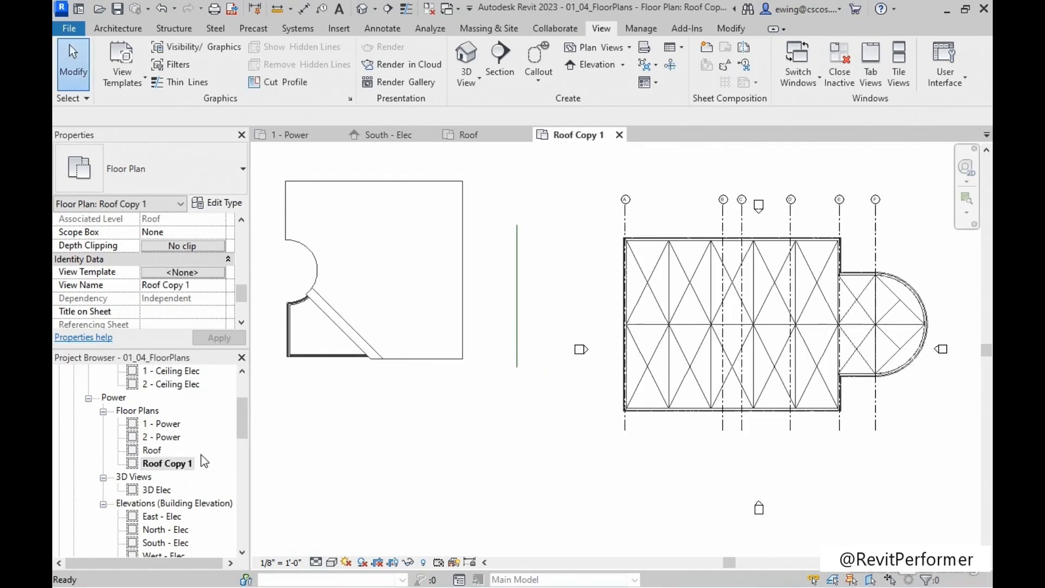
Set the original Roof floor plan's discipline to Coordination, and check where it is listed among the views.
click(152, 450)
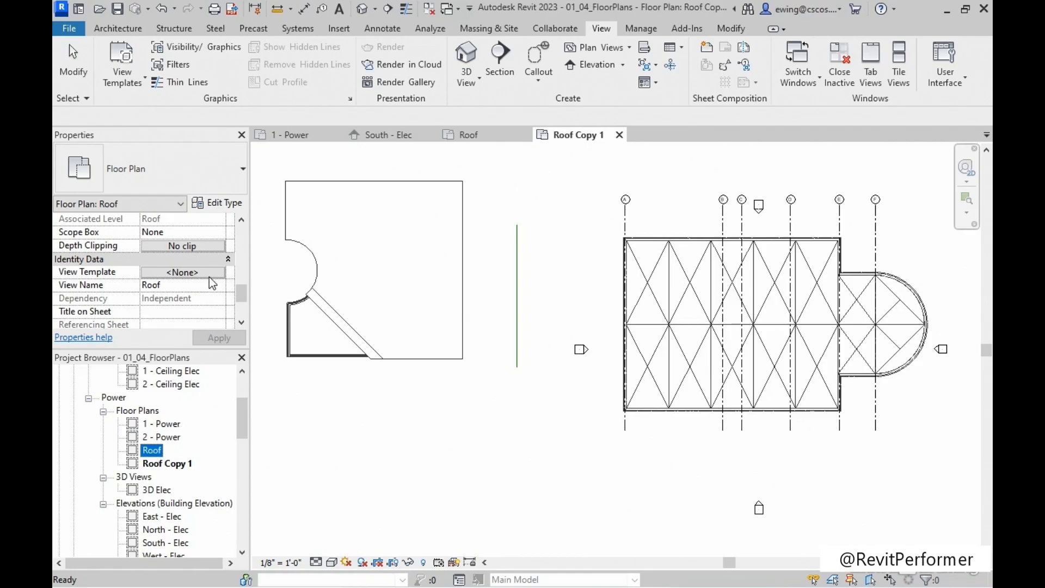
scroll(205, 279, up, 10)
scroll(195, 277, down, 2)
scroll(194, 276, down, 5)
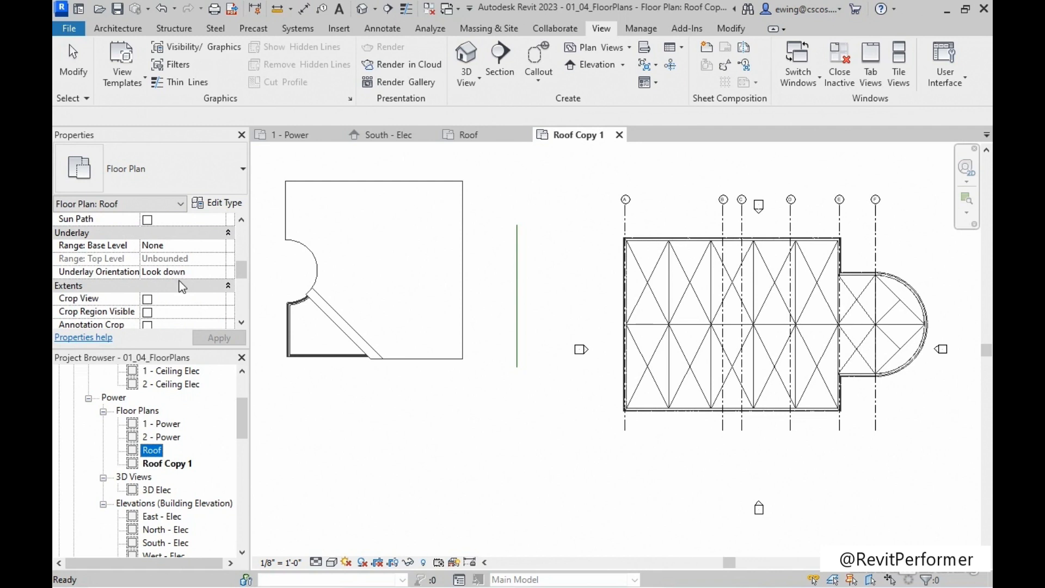
scroll(182, 286, down, 1)
scroll(179, 282, up, 5)
click(94, 246)
click(219, 245)
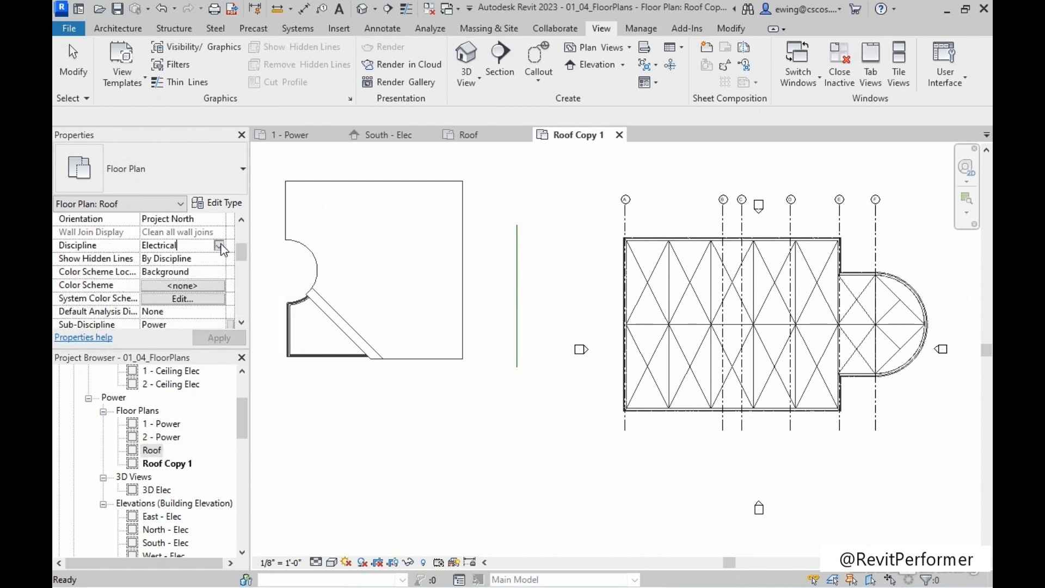
click(220, 245)
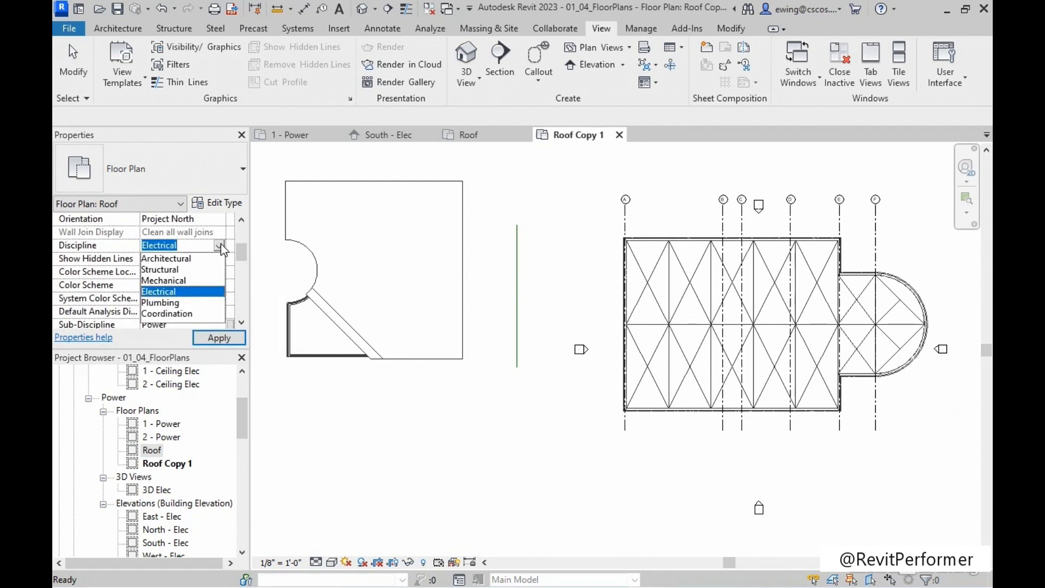
click(173, 315)
scroll(149, 302, down, 1)
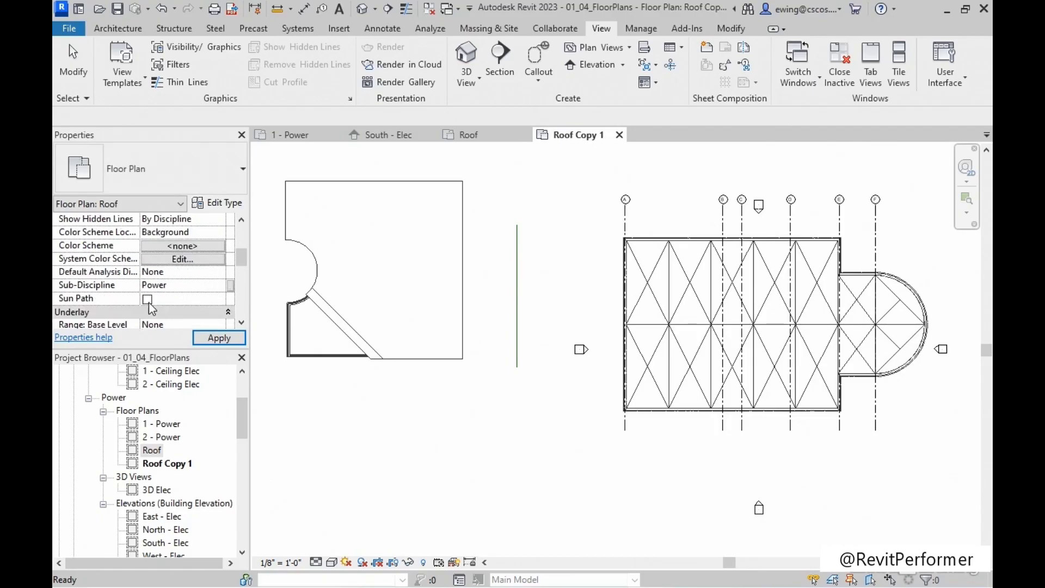
click(219, 337)
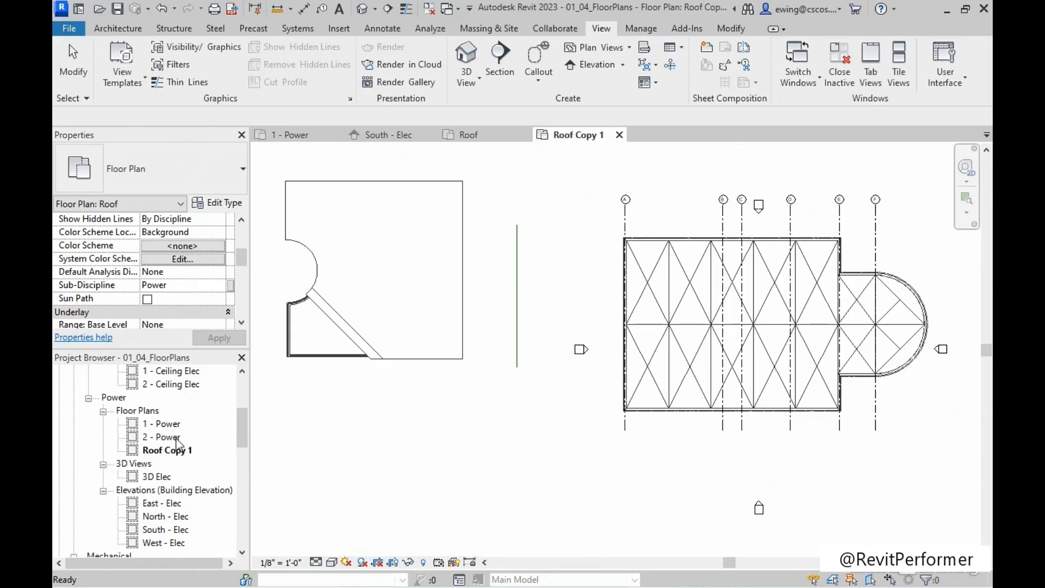
scroll(174, 443, up, 4)
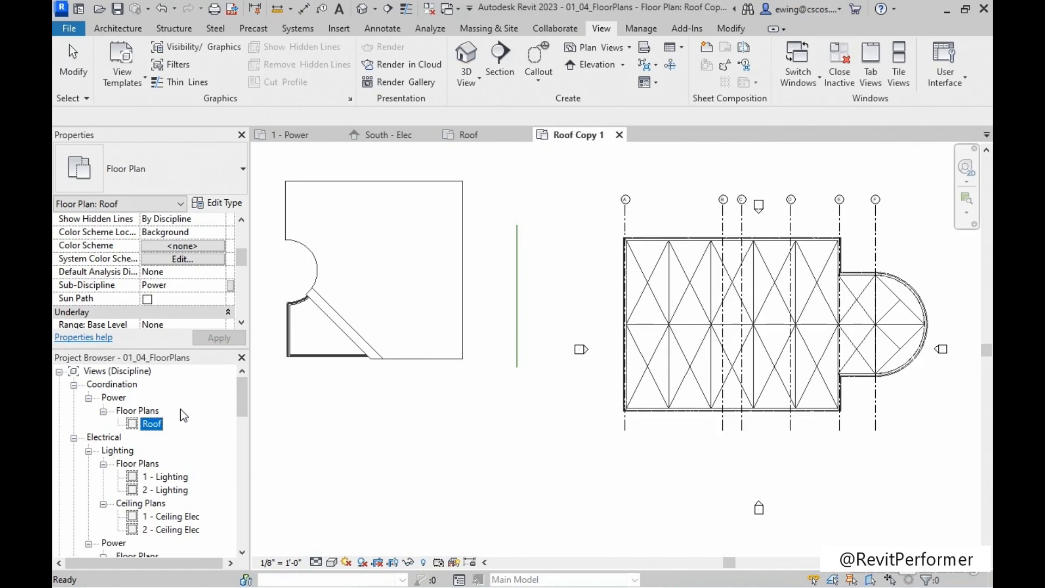
Rename the duplicated Roof floor plan under Electrical Power as 3 - Roof Power.
scroll(185, 424, down, 5)
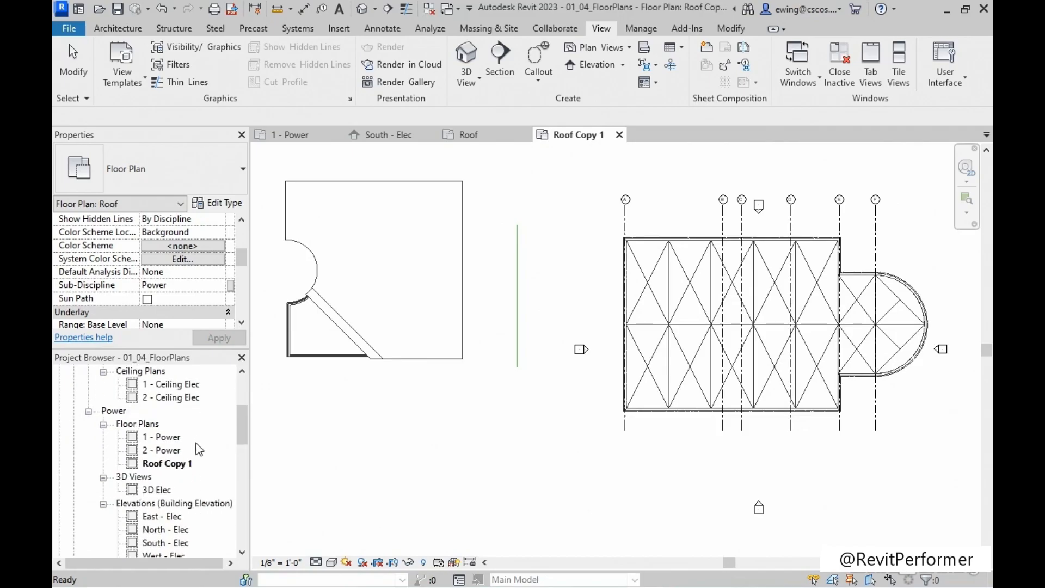
right_click(178, 466)
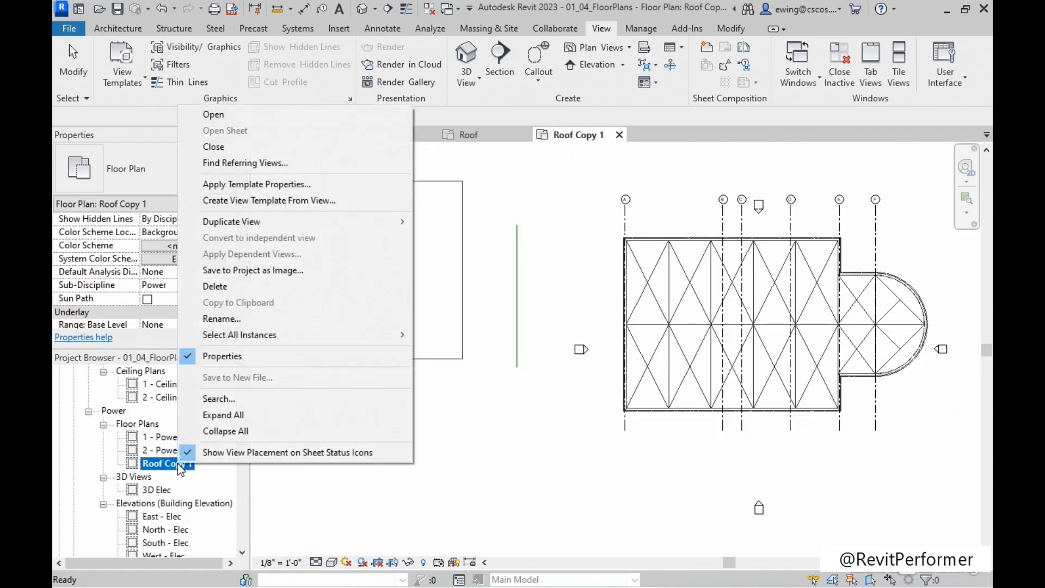
click(237, 321)
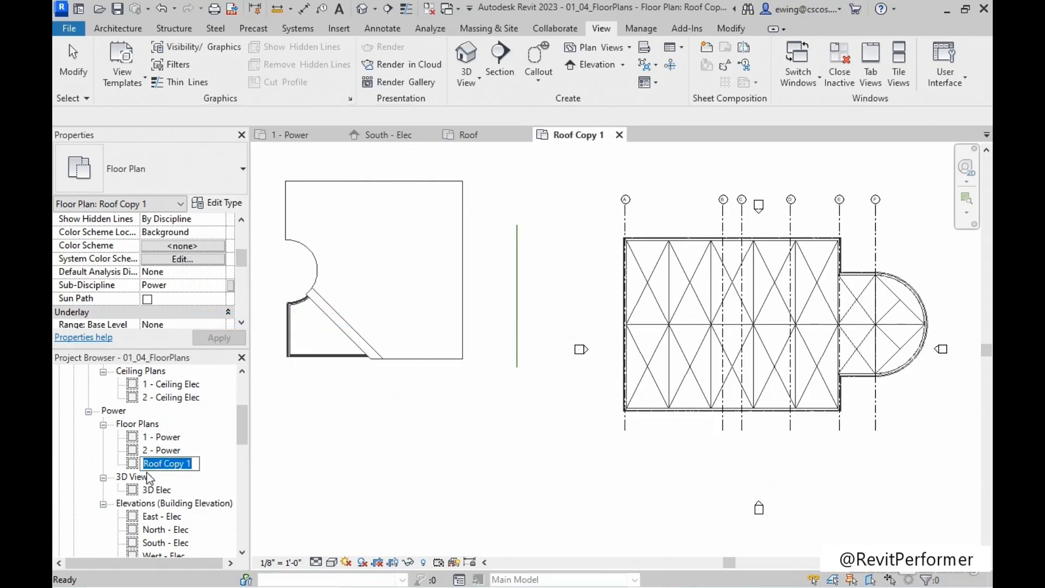
key(Home)
text(3 -)
drag(212, 463, 187, 463)
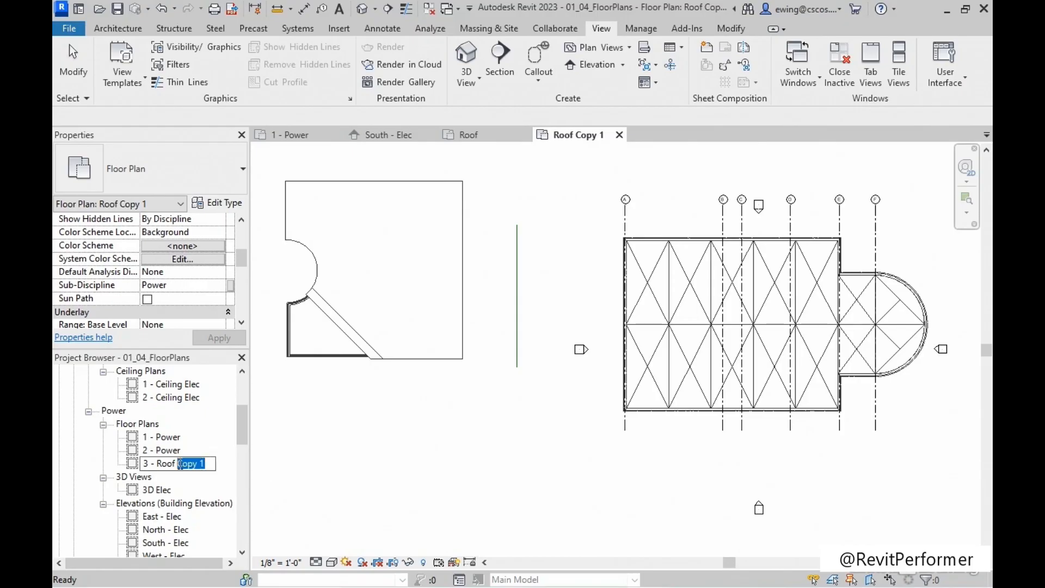
text(ower)
key(Return)
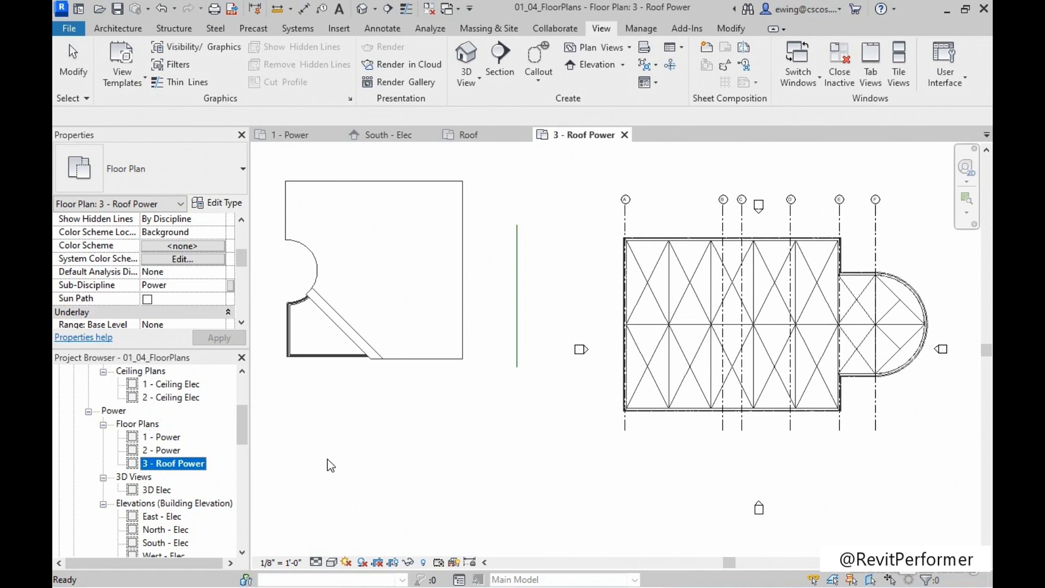
click(331, 467)
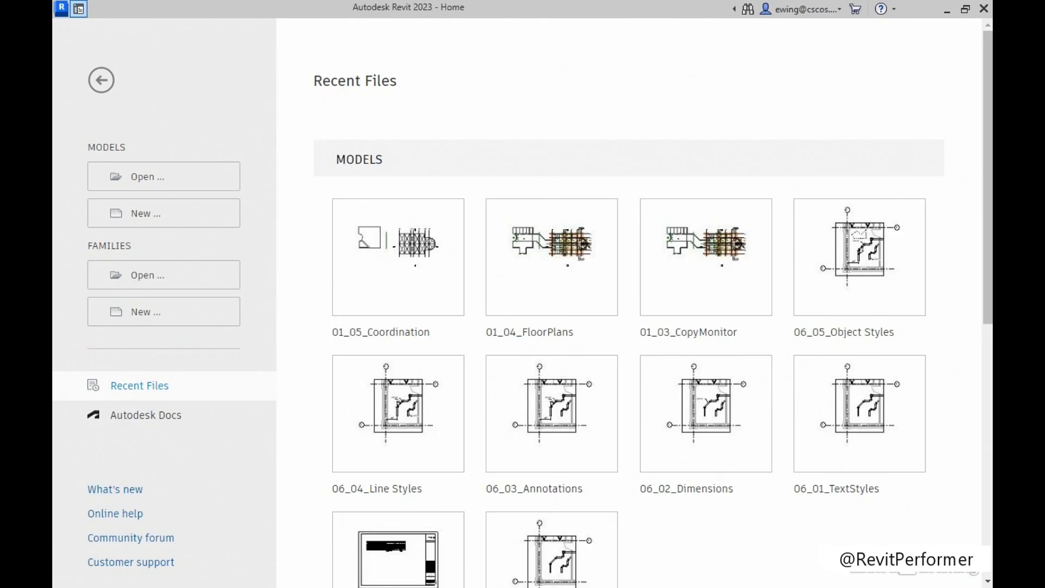
Open the Architectural model from the Chapter-01 folder.
click(148, 182)
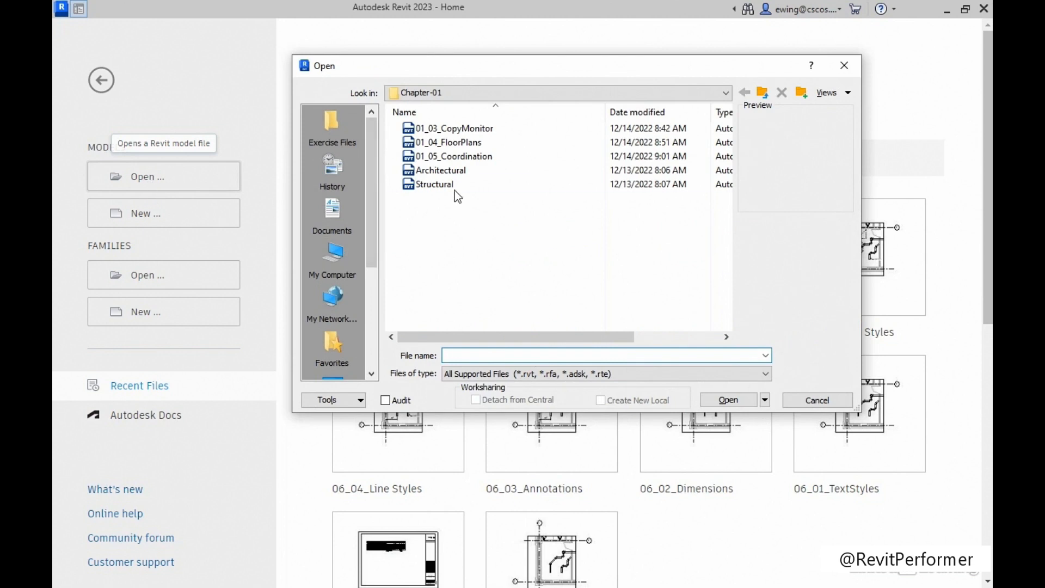
click(449, 172)
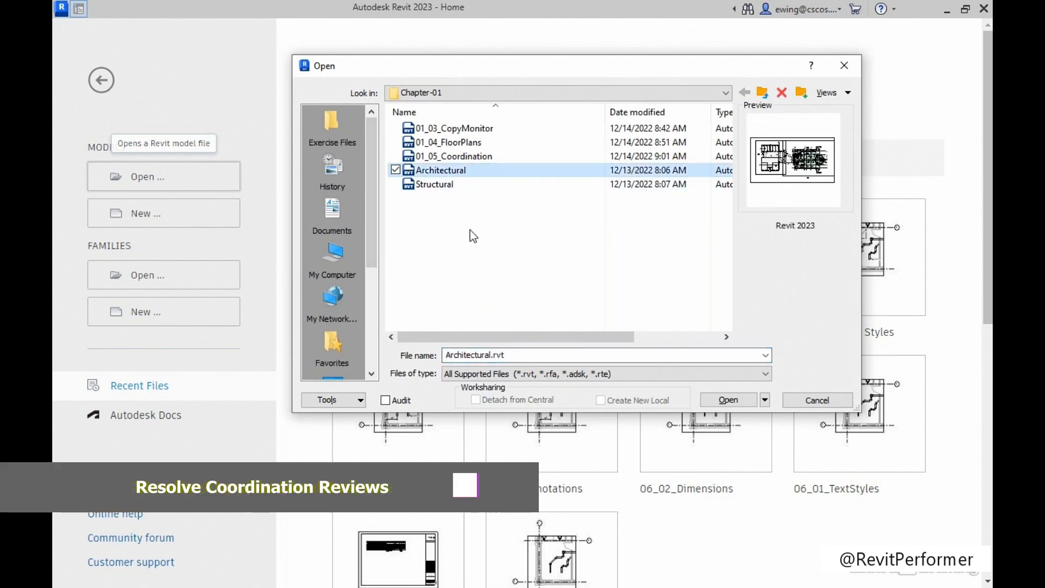
click(726, 403)
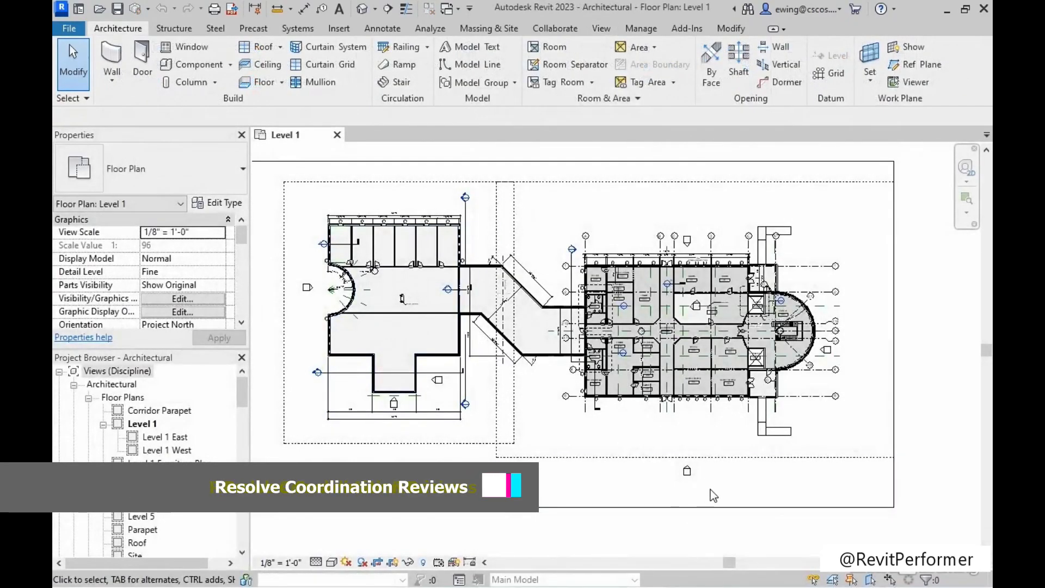
Open the South building elevation from its elevation mark below the building in the Level 1 plan.
scroll(721, 486, up, 3)
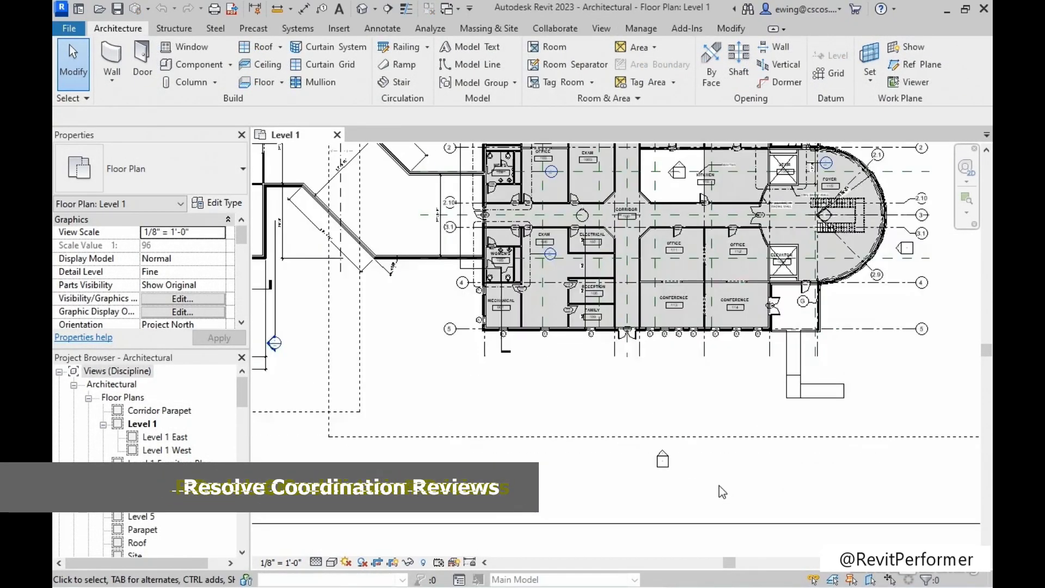
scroll(720, 485, up, 3)
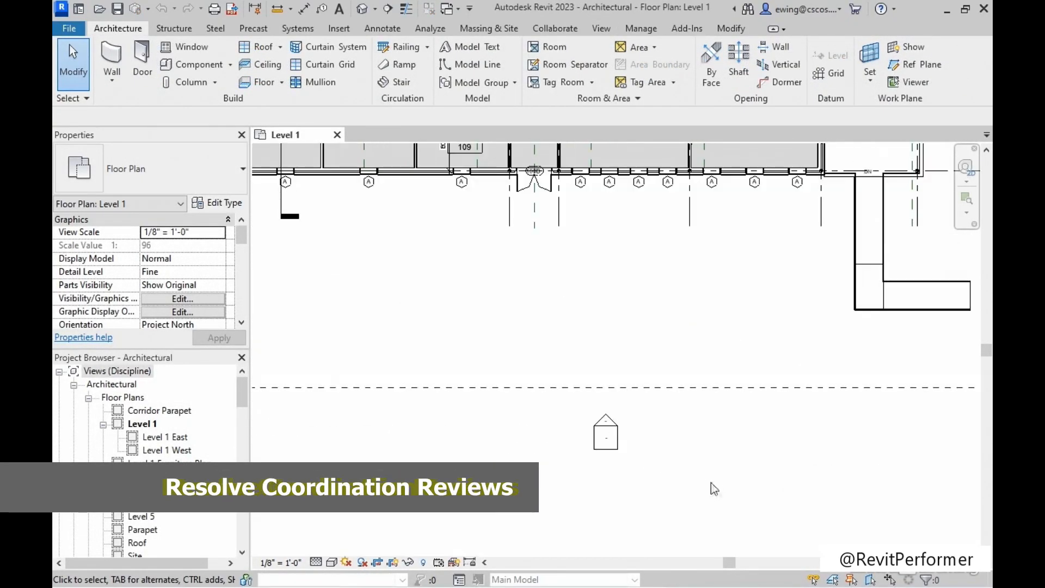
double_click(609, 422)
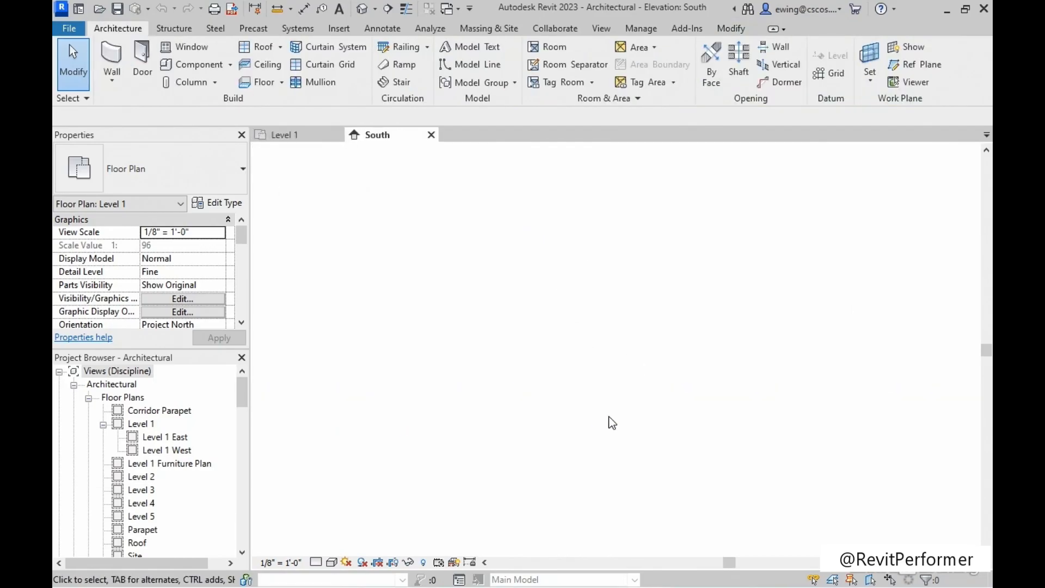
middle_drag(717, 410, 376, 376)
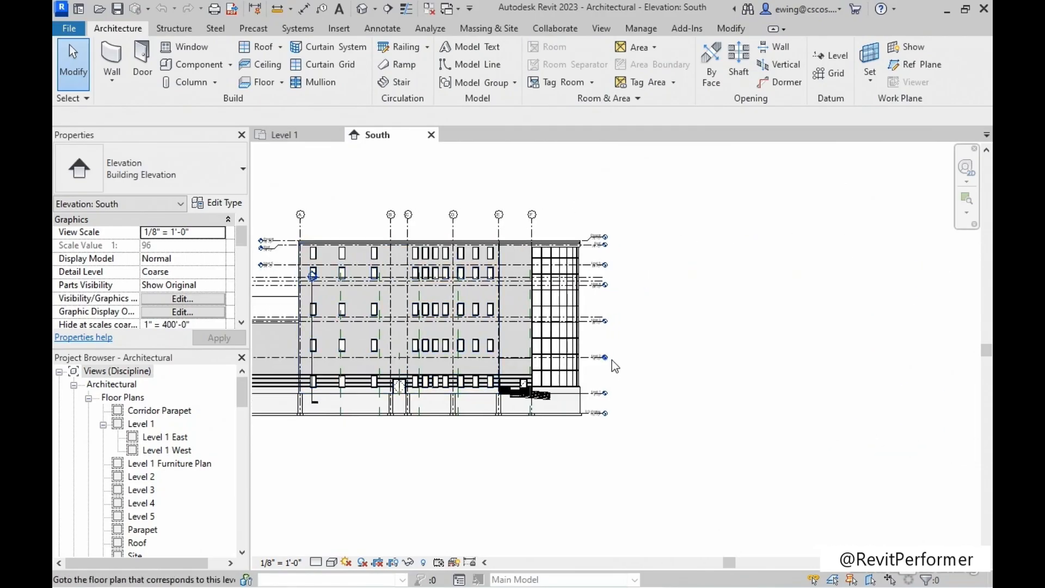
Set the elevation of Level 2 to 12' 0" in the South elevation, and dismiss the warning about the stairs.
scroll(612, 364, up, 6)
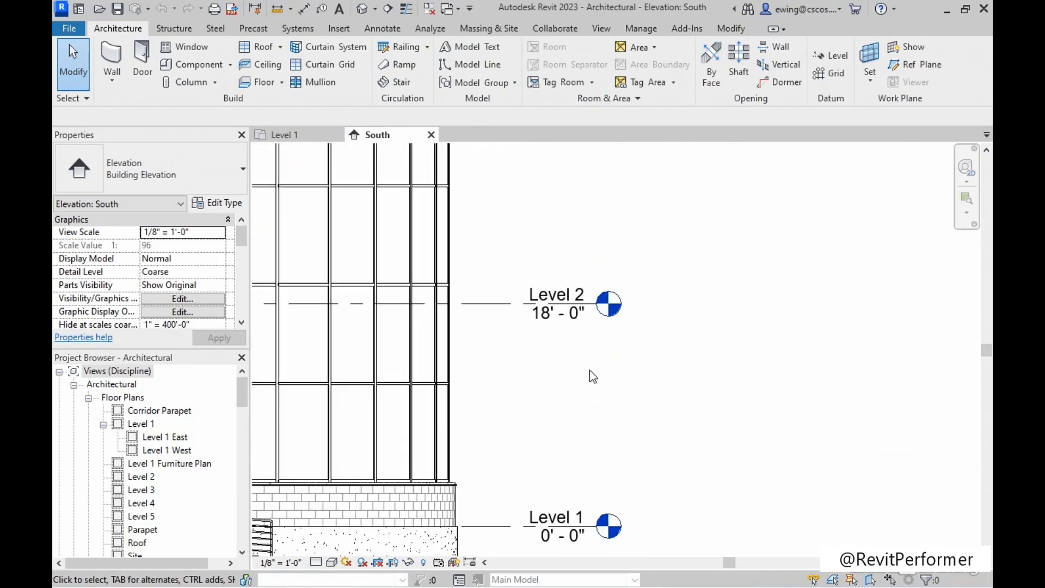
middle_drag(554, 384, 572, 374)
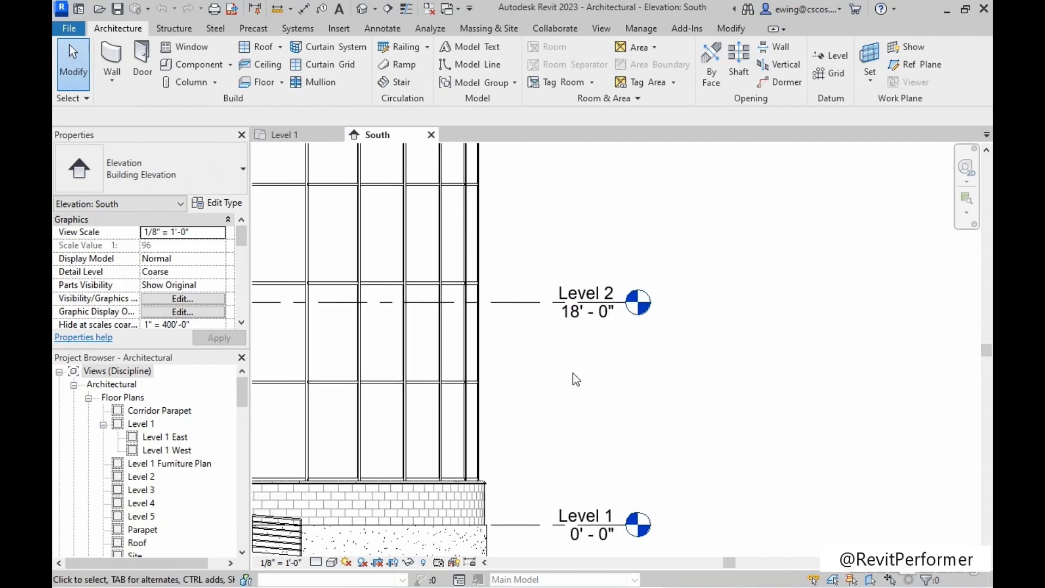
scroll(573, 374, up, 2)
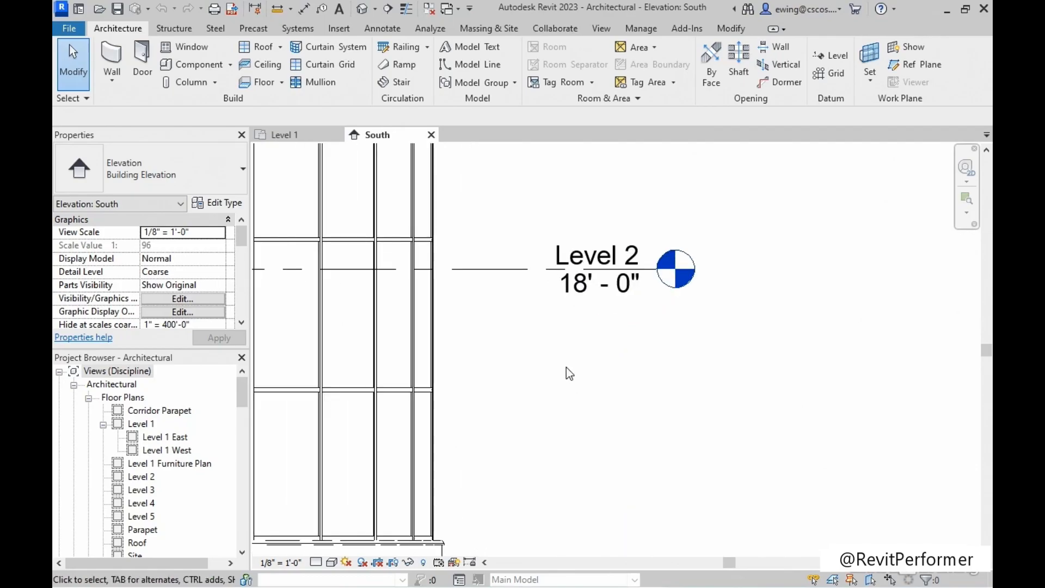
click(585, 276)
scroll(577, 366, up, 1)
click(580, 275)
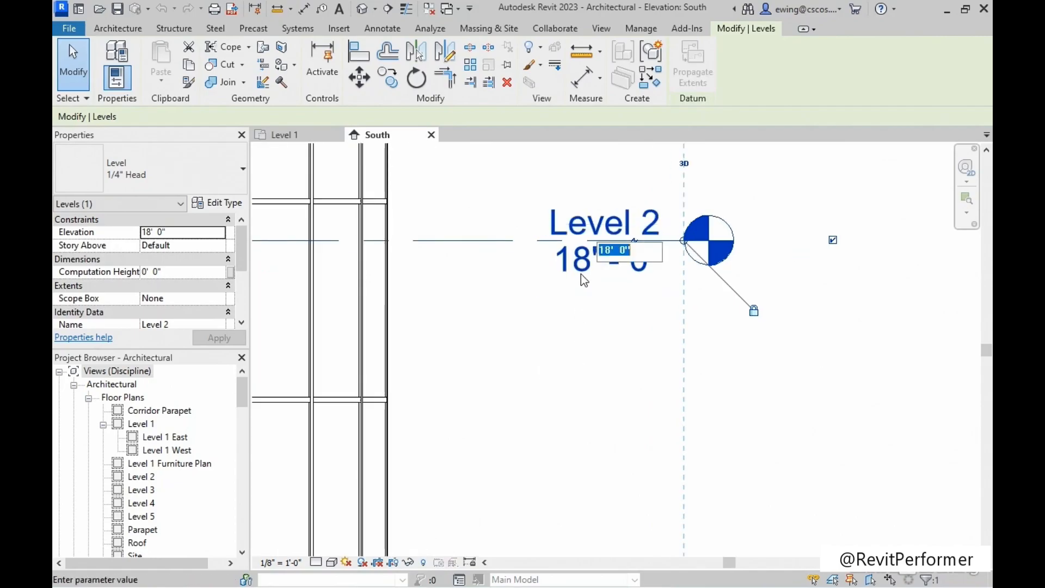
click(606, 253)
drag(607, 254, 611, 253)
text(2)
click(517, 373)
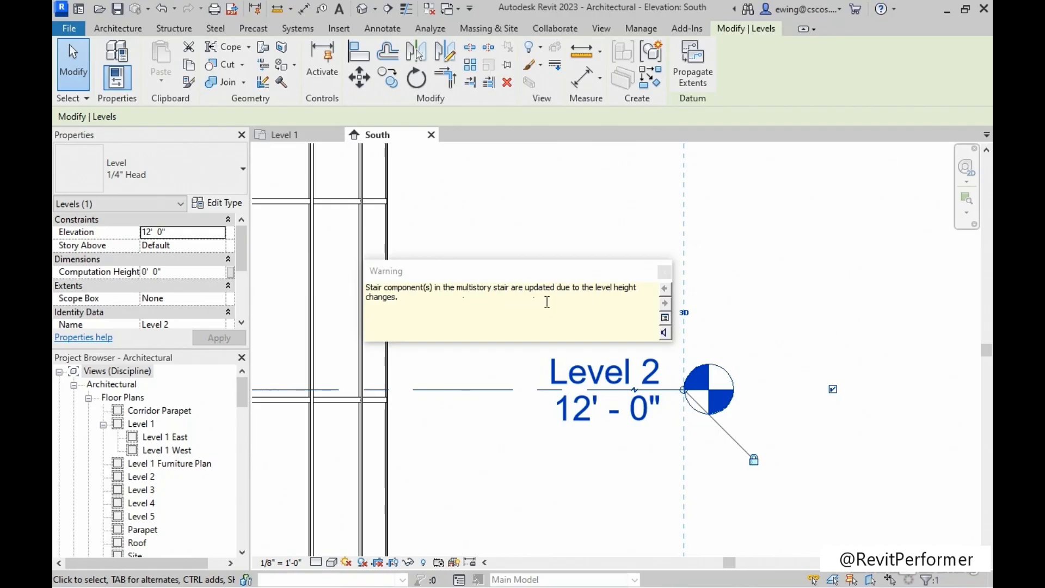
click(664, 271)
Save the Architectural model and close both its South elevation and Level 1 plan views.
scroll(593, 269, down, 1)
scroll(589, 262, down, 3)
middle_drag(658, 314, 800, 360)
click(800, 359)
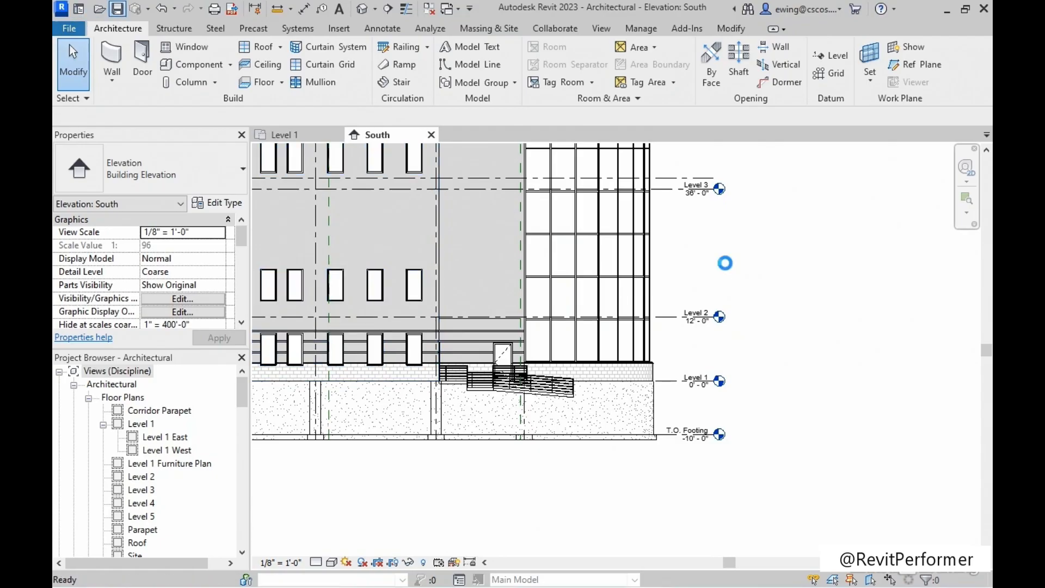
middle_drag(726, 264, 743, 278)
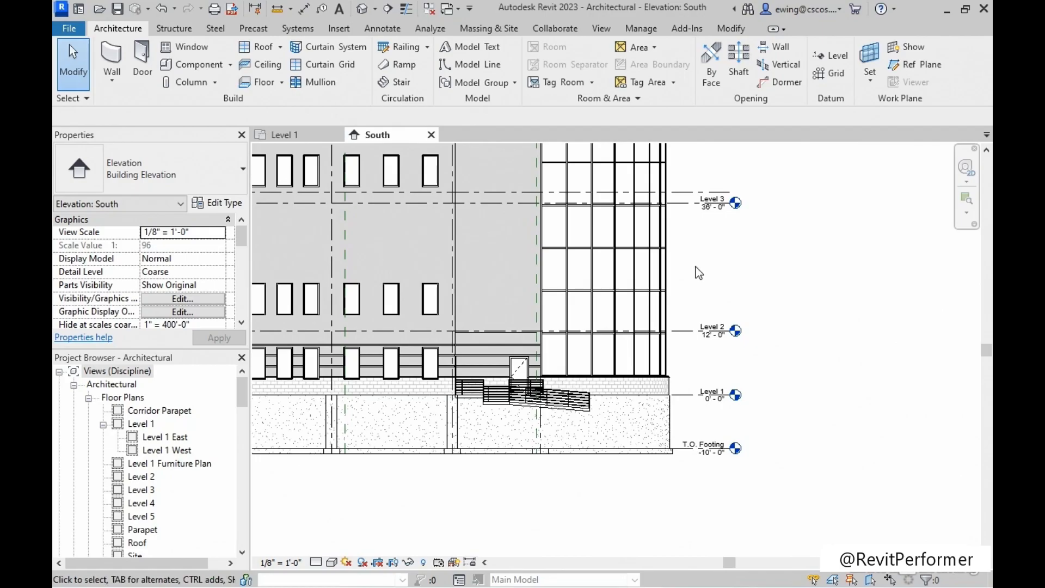
click(432, 137)
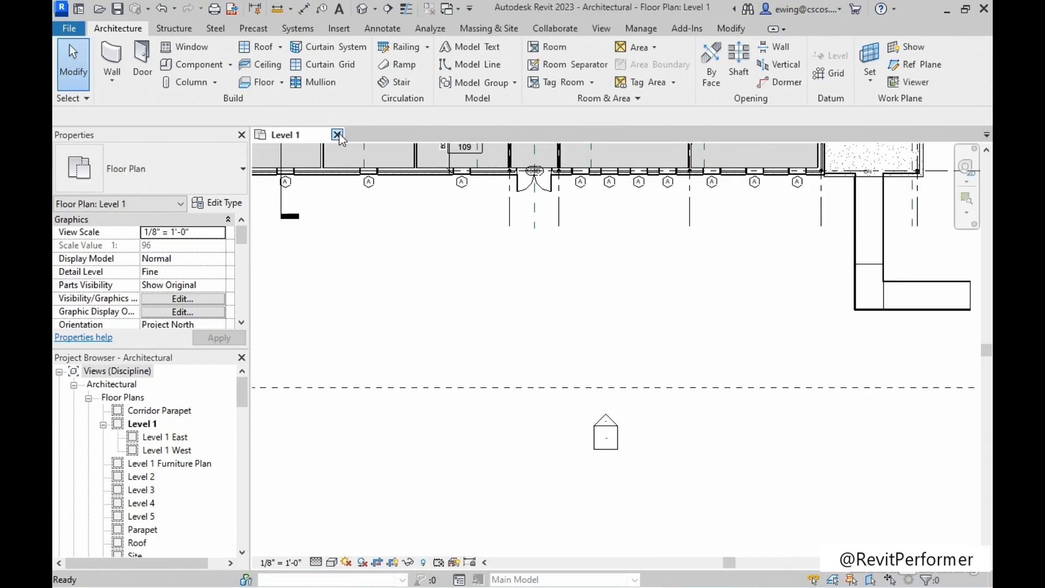
click(338, 135)
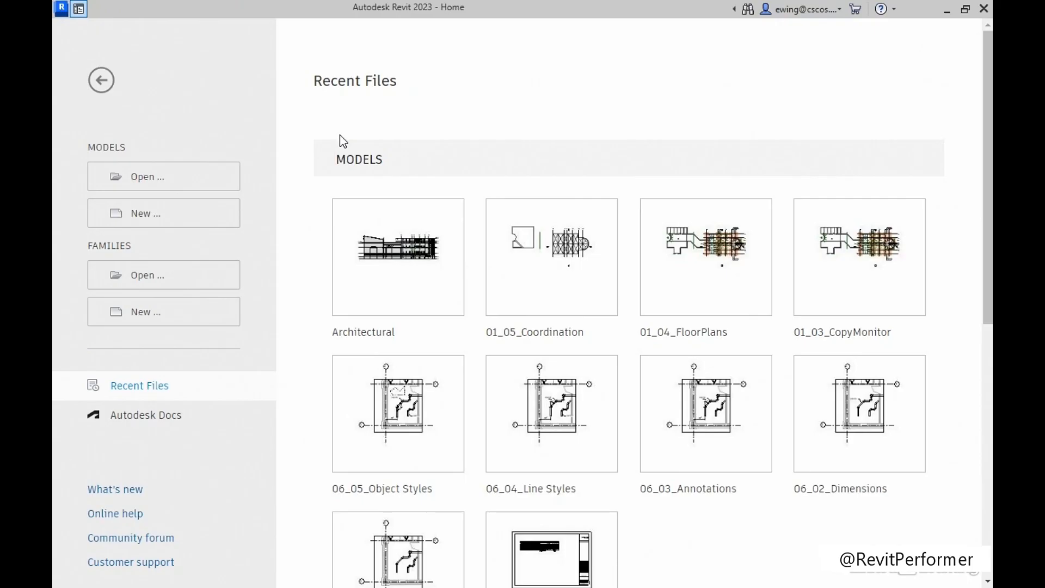
Open the 01_05_Coordination project from the Chapter-01 folder in Exercise Files.
click(146, 178)
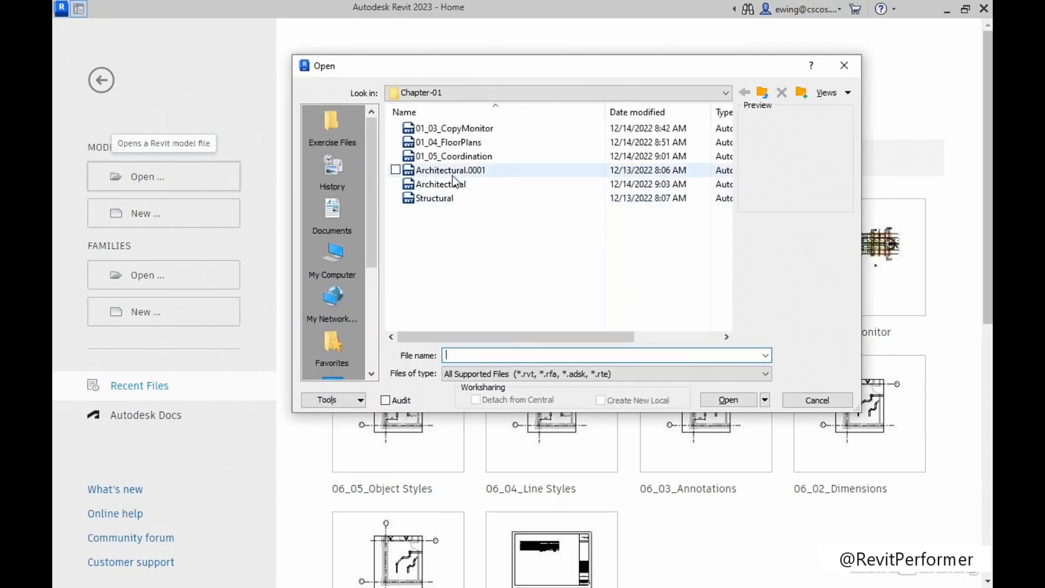
click(446, 156)
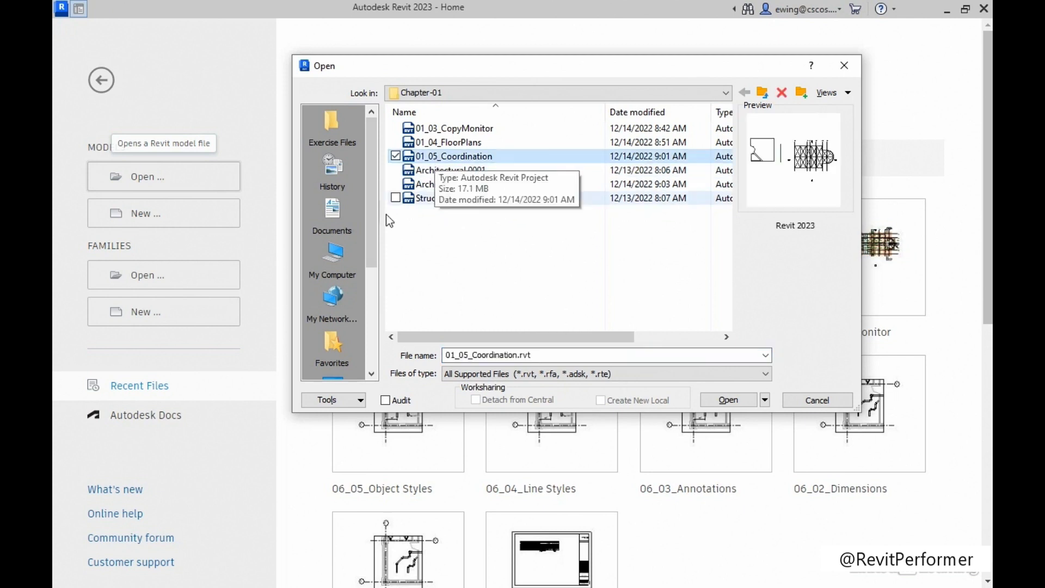
click(332, 125)
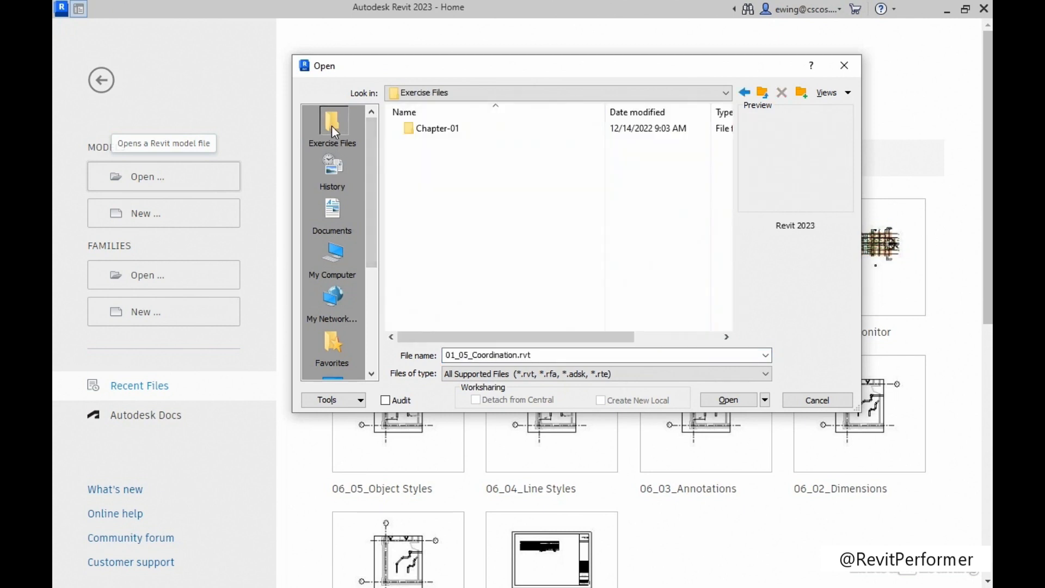
double_click(435, 129)
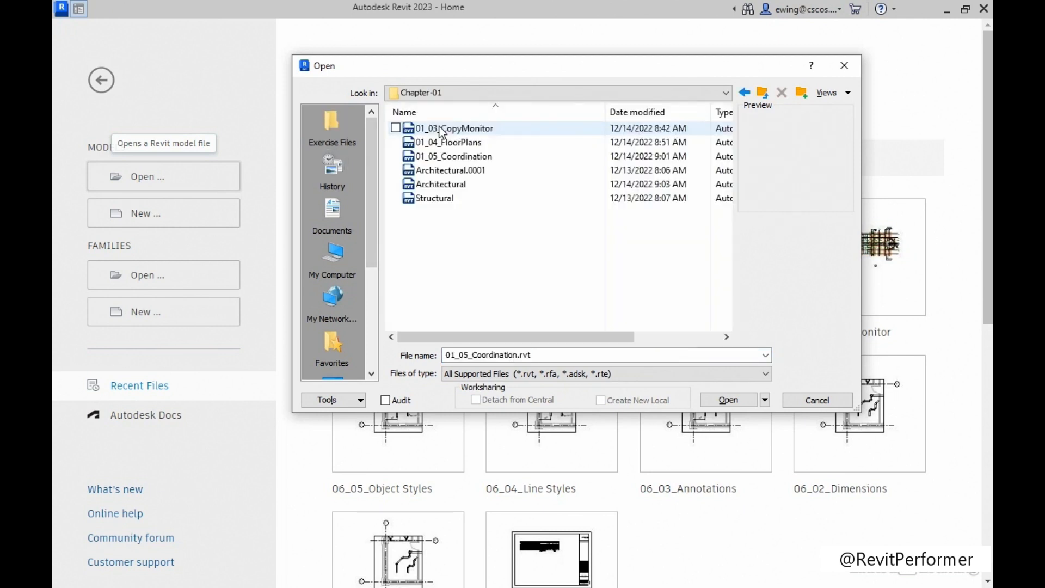
click(449, 159)
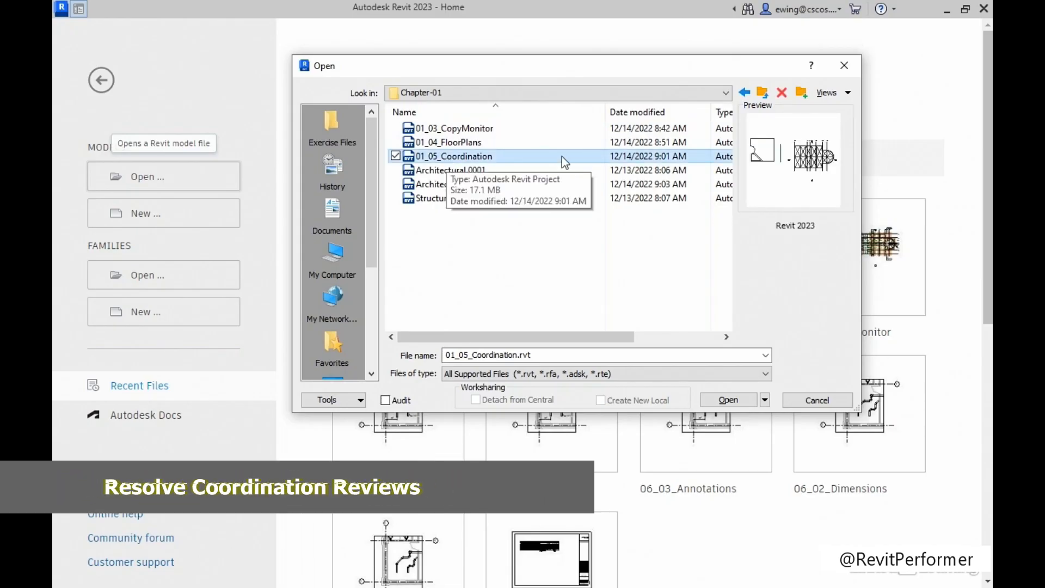
click(719, 402)
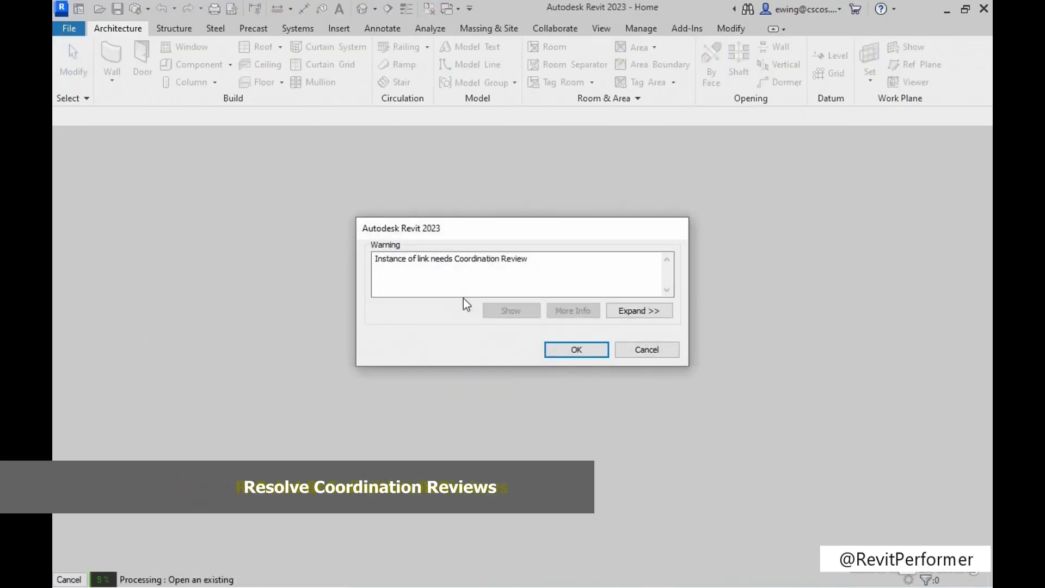
Expand the Coordination Review warning to see which linked model it concerns, and accept it without deleting the link.
drag(375, 259, 539, 267)
click(557, 275)
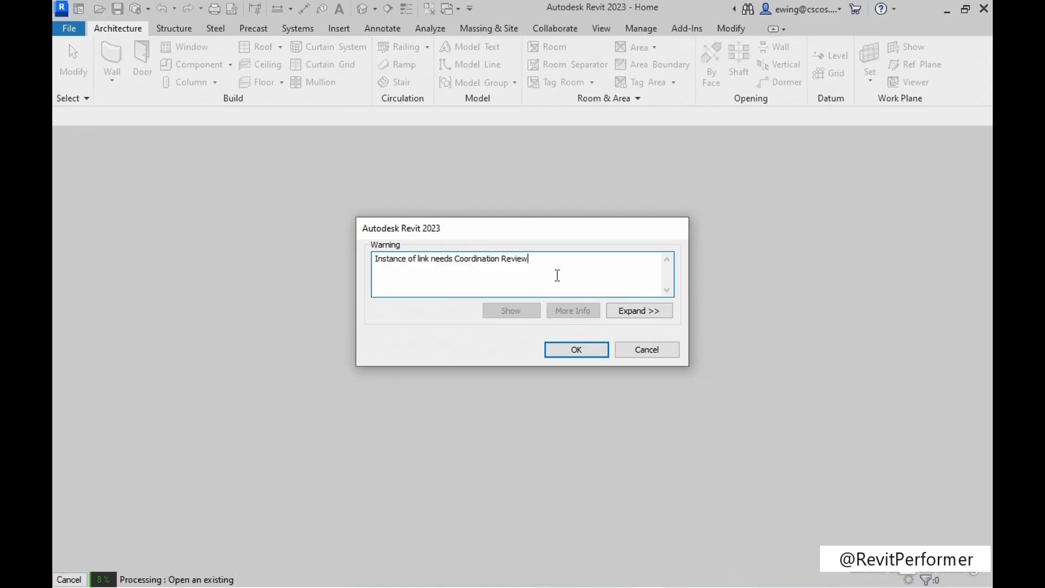
click(631, 311)
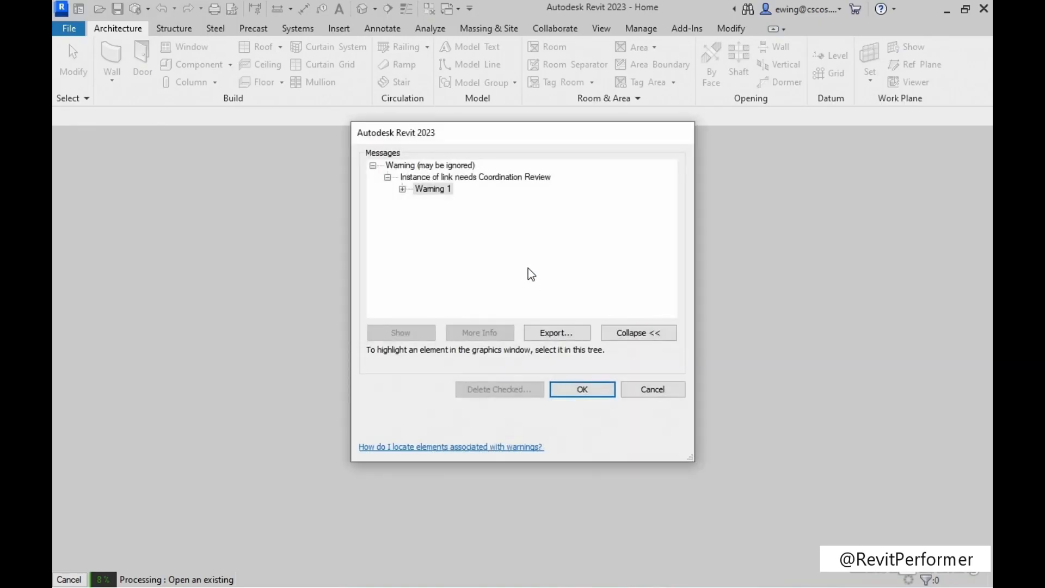
click(403, 190)
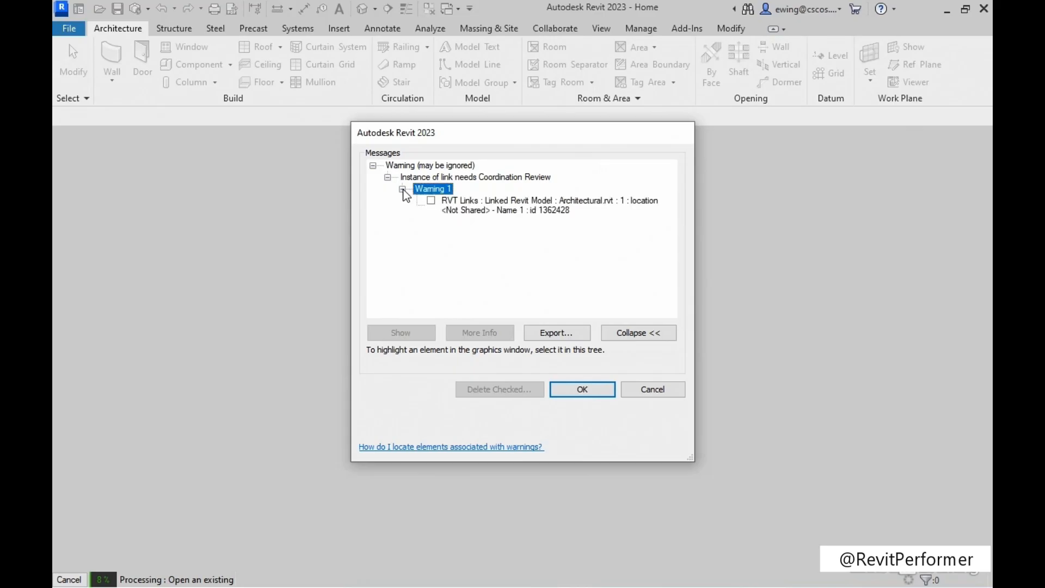
click(483, 212)
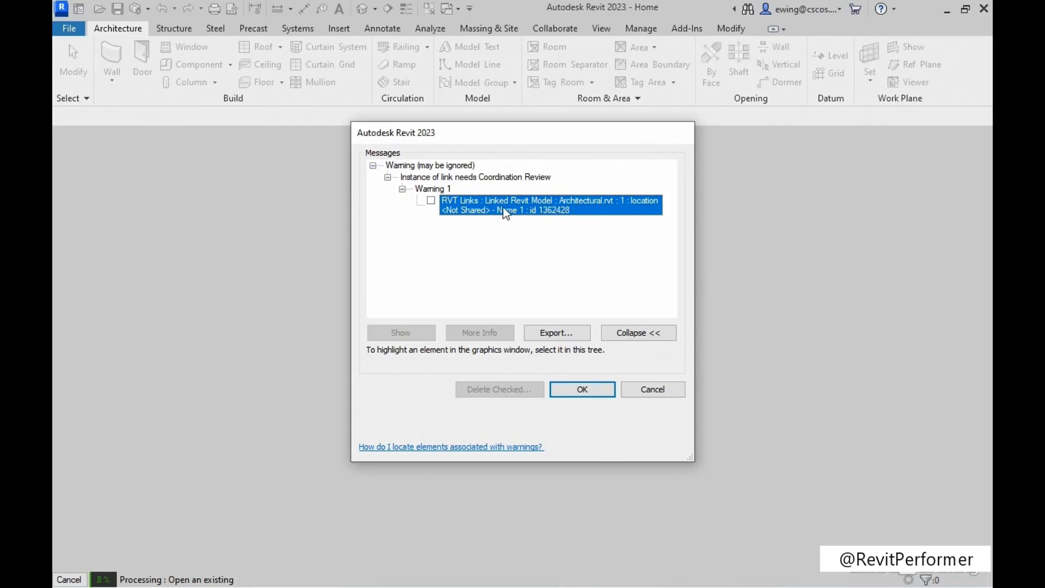
click(431, 200)
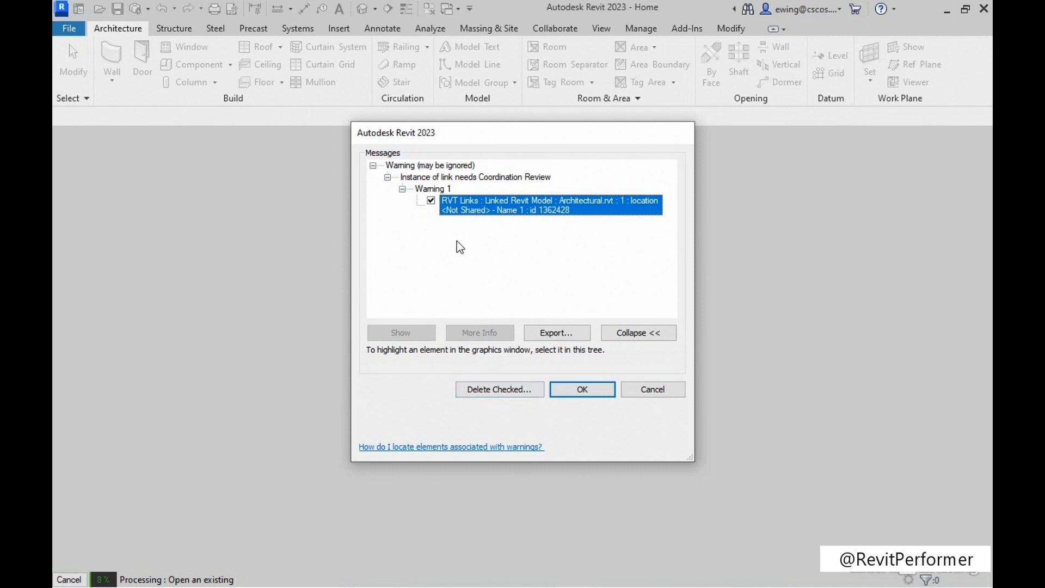
click(431, 201)
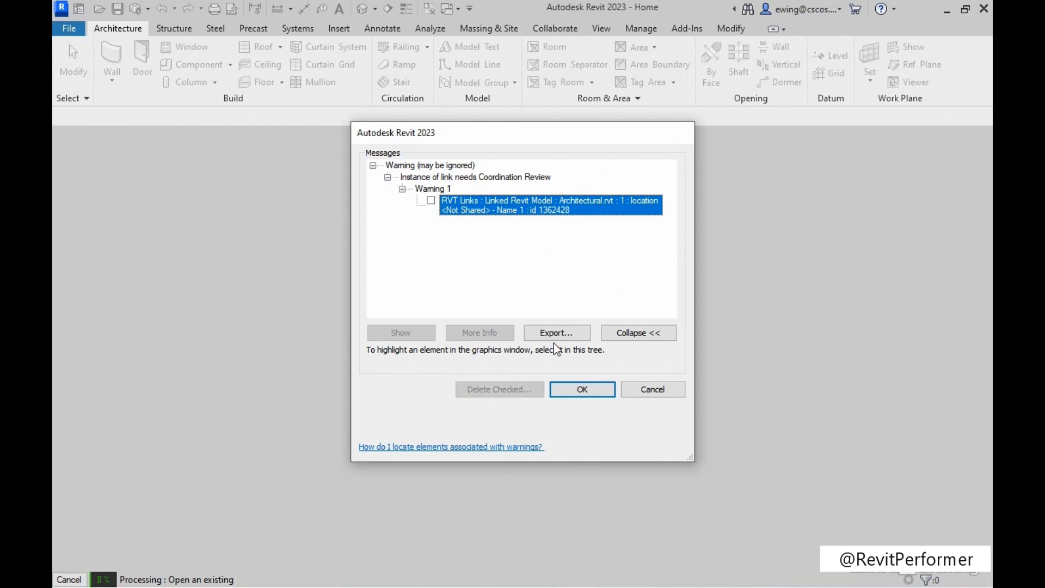
click(580, 389)
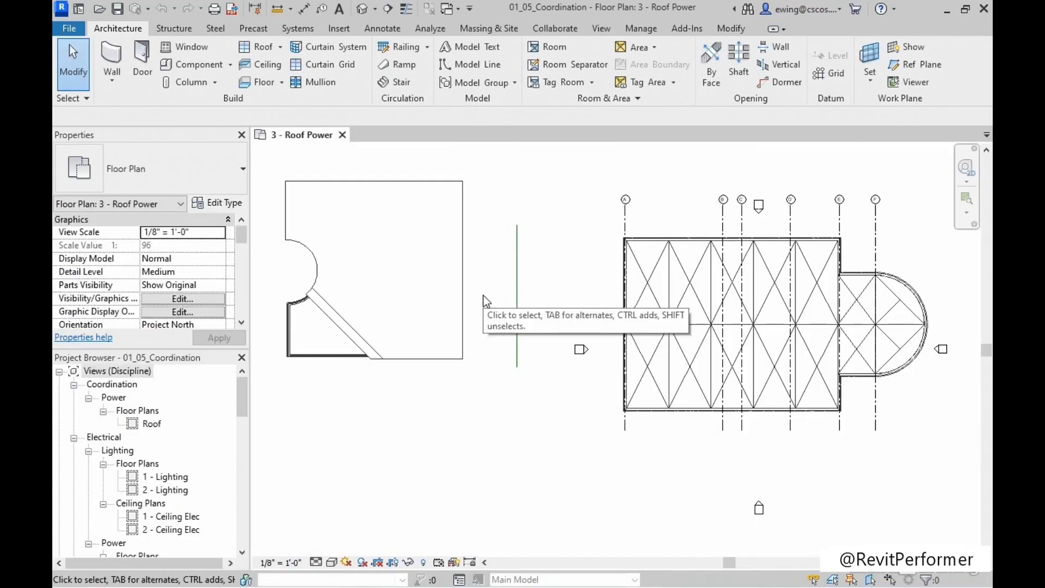
Open the South - Elec elevation from its elevation mark below the building in the 3 - Roof Power plan.
middle_drag(527, 343, 490, 320)
scroll(717, 554, up, 6)
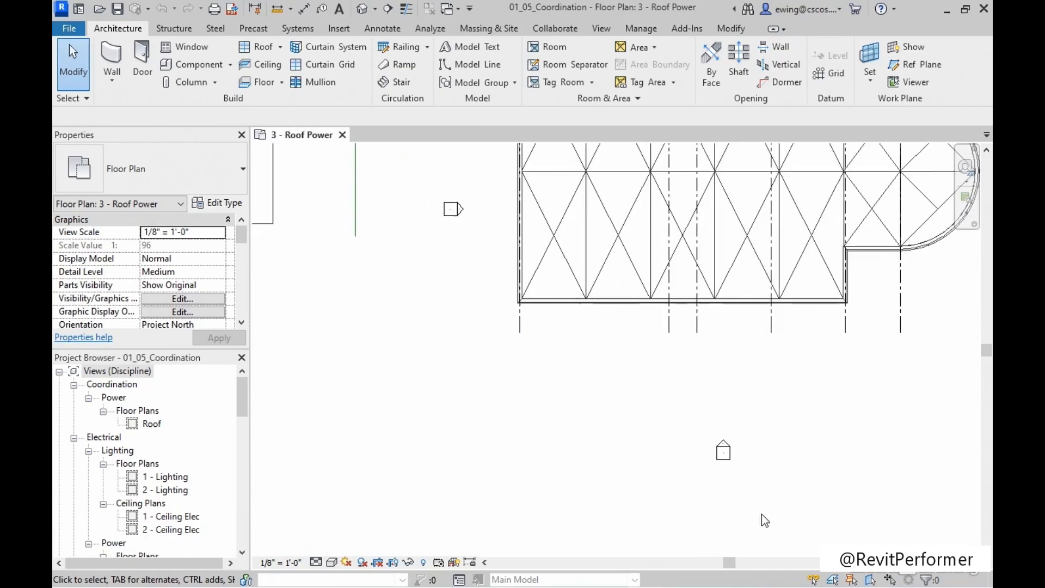
middle_drag(796, 443, 646, 429)
double_click(581, 412)
middle_drag(517, 361, 506, 354)
scroll(707, 377, up, 6)
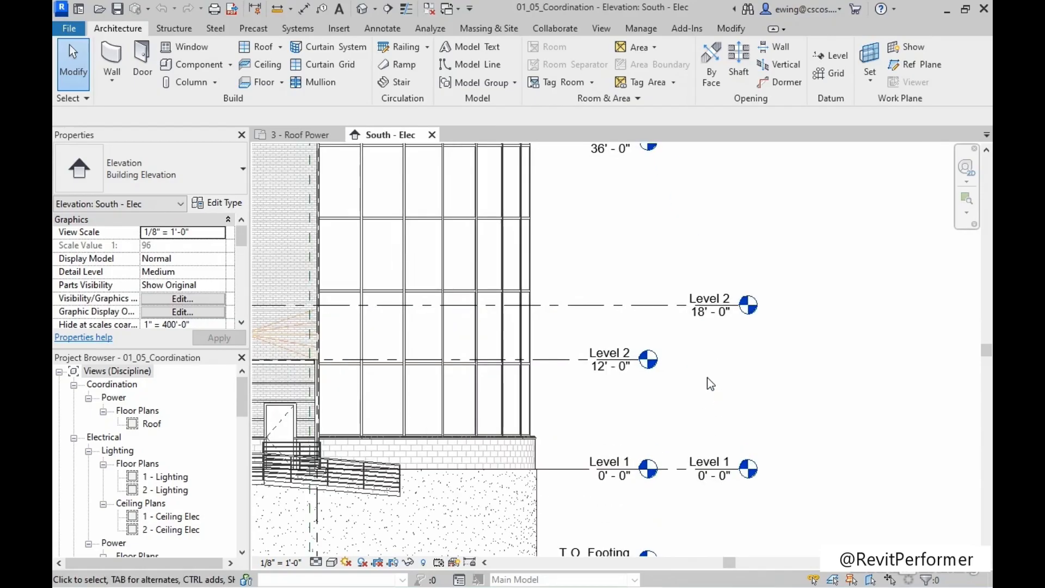
Start a Coordination Review of the Architectural link, and highlight the linked and host Level 2 elements listed under the moved-level issue.
click(597, 361)
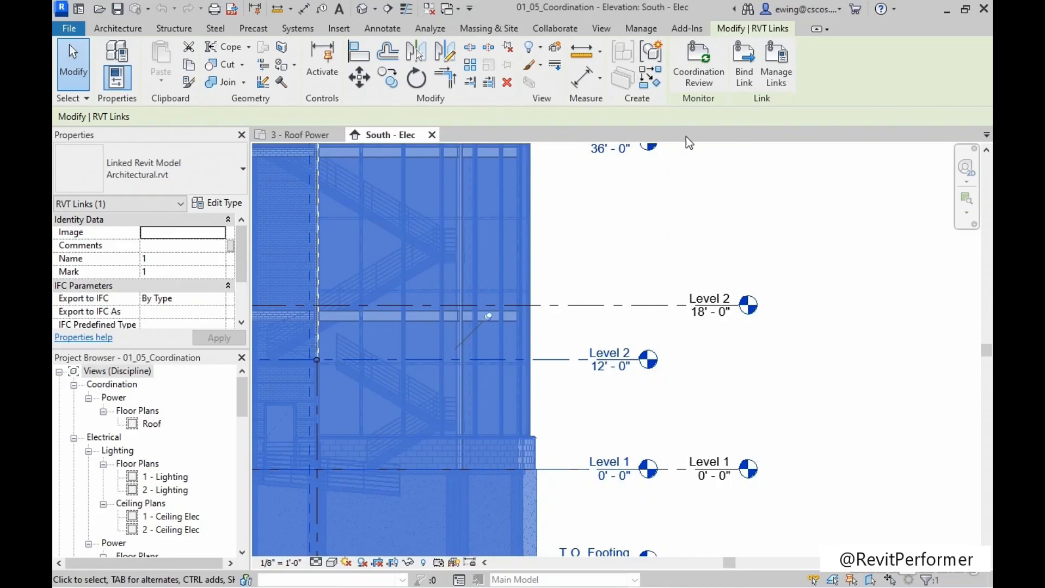
click(699, 77)
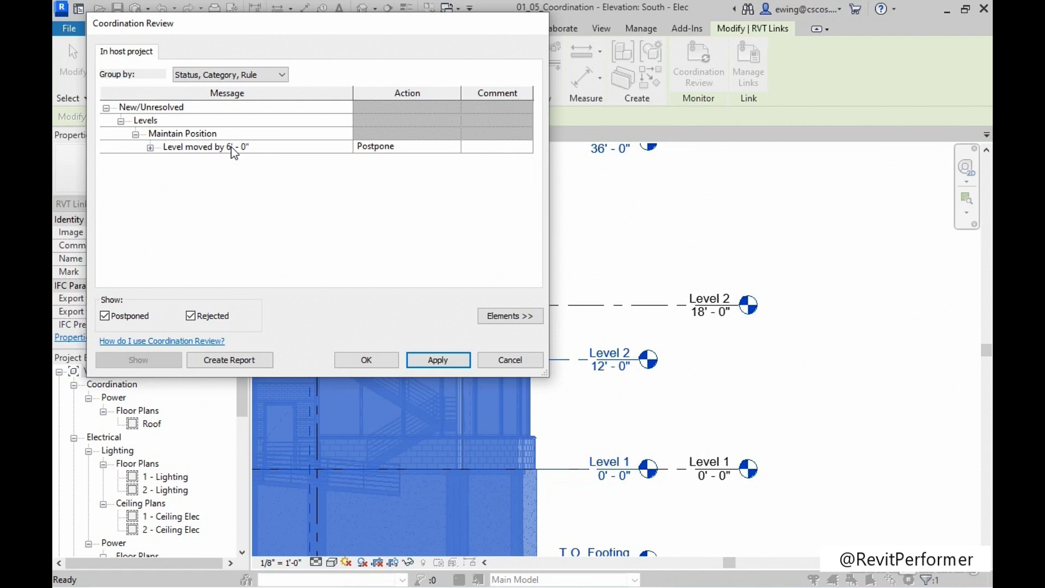
click(150, 148)
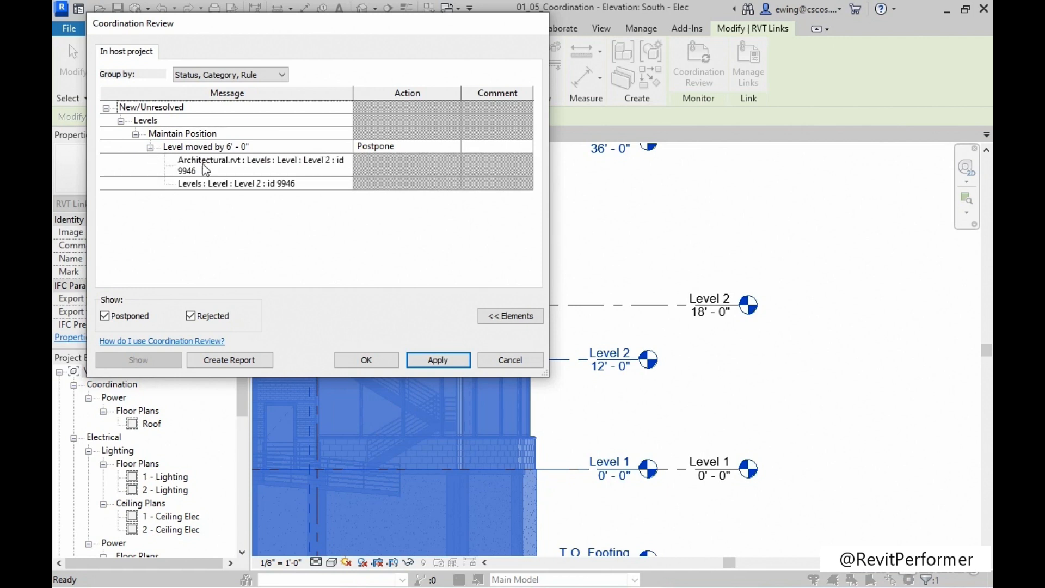
click(232, 170)
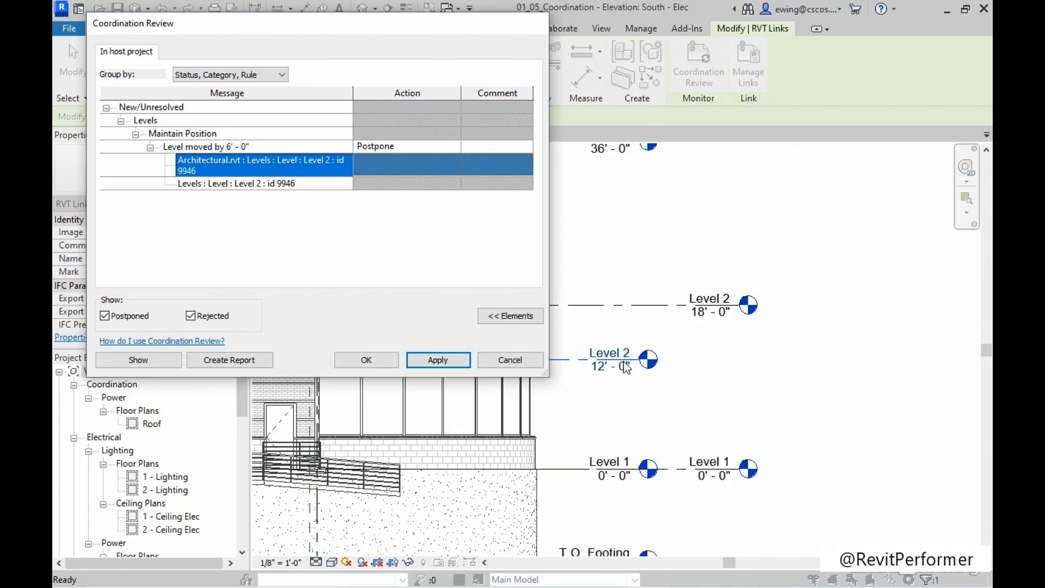
click(227, 184)
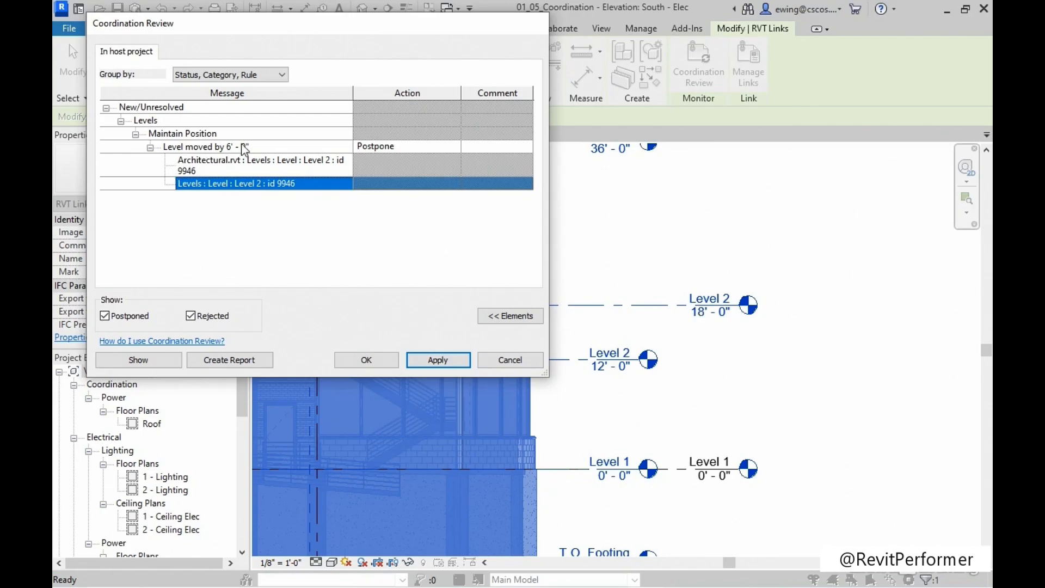
Resolve the moved-level issue with the action Move Level 'Level 2', apply it, and close the Coordination Review.
click(398, 146)
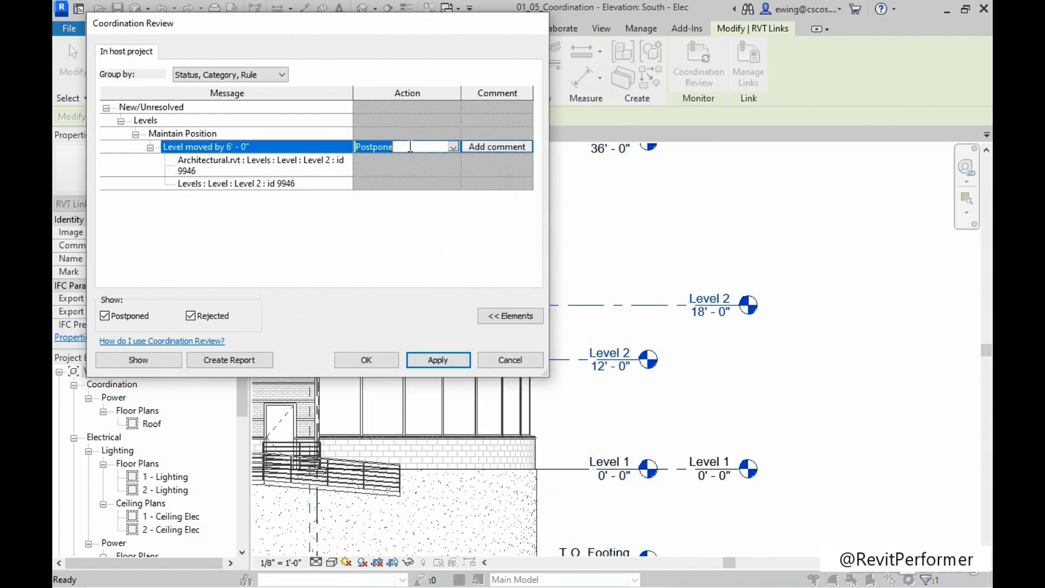
click(452, 146)
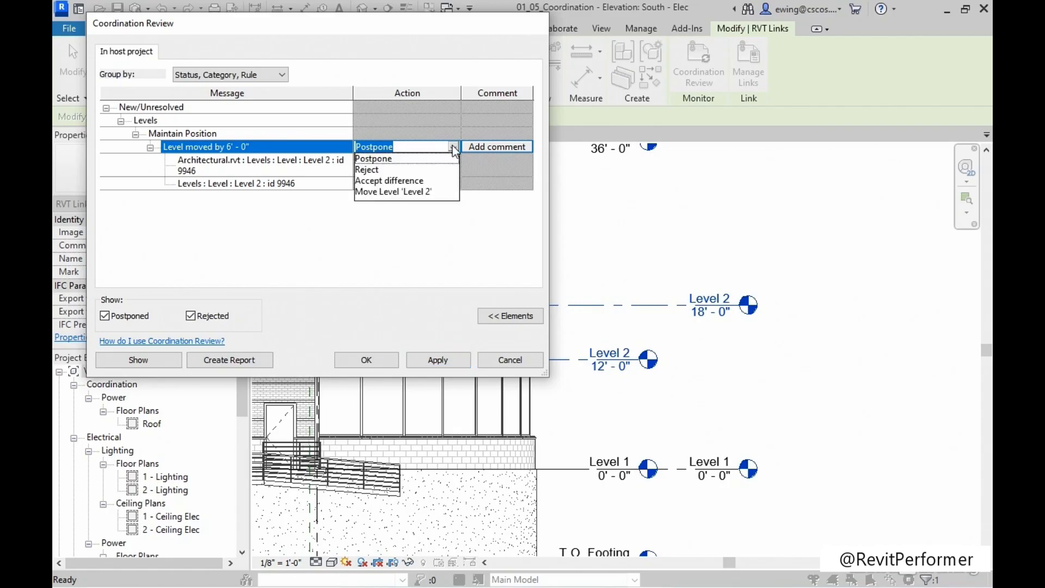
click(416, 191)
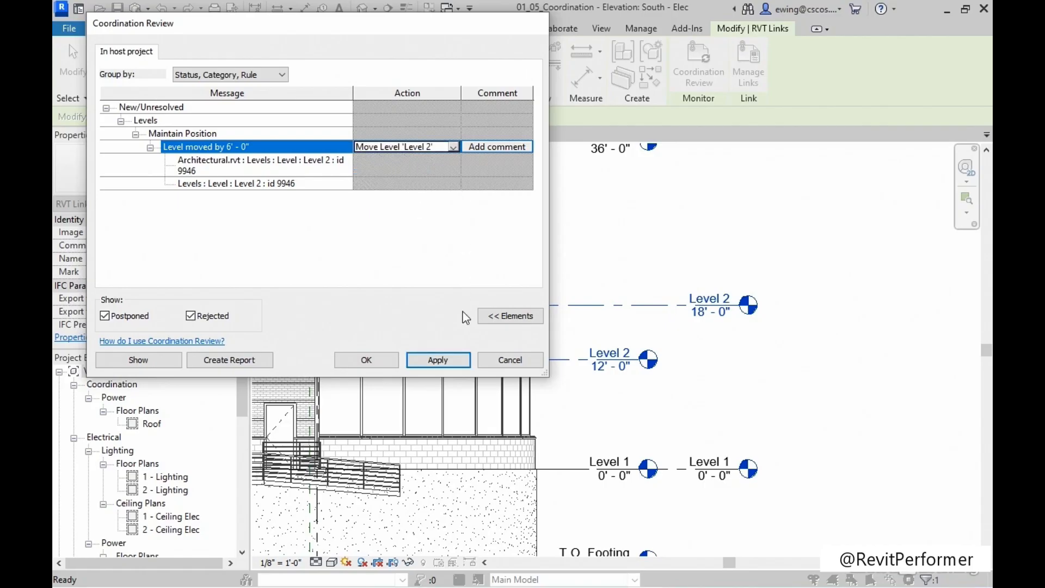
click(450, 358)
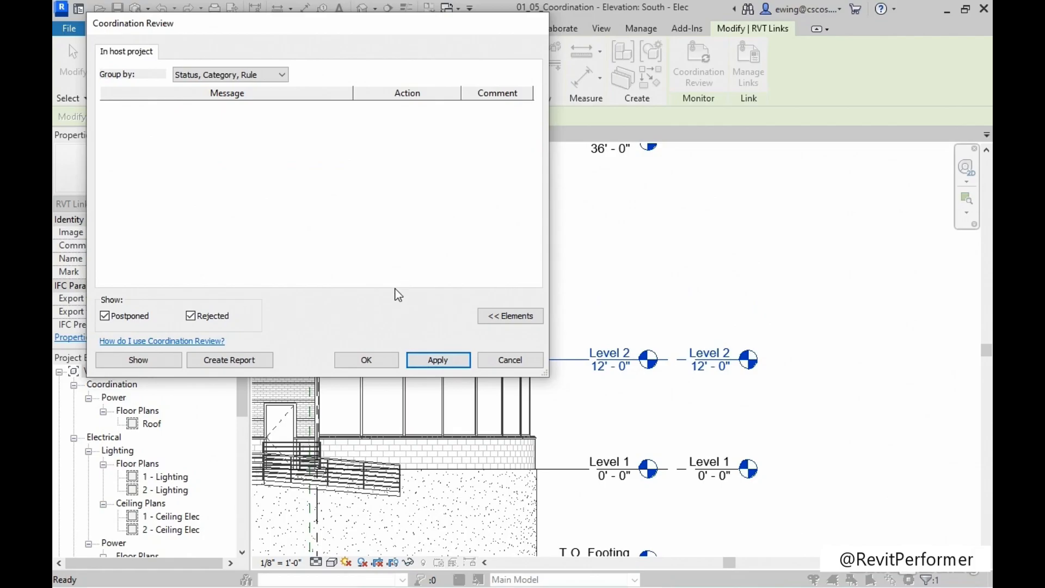
click(366, 360)
middle_drag(626, 286, 694, 272)
click(694, 272)
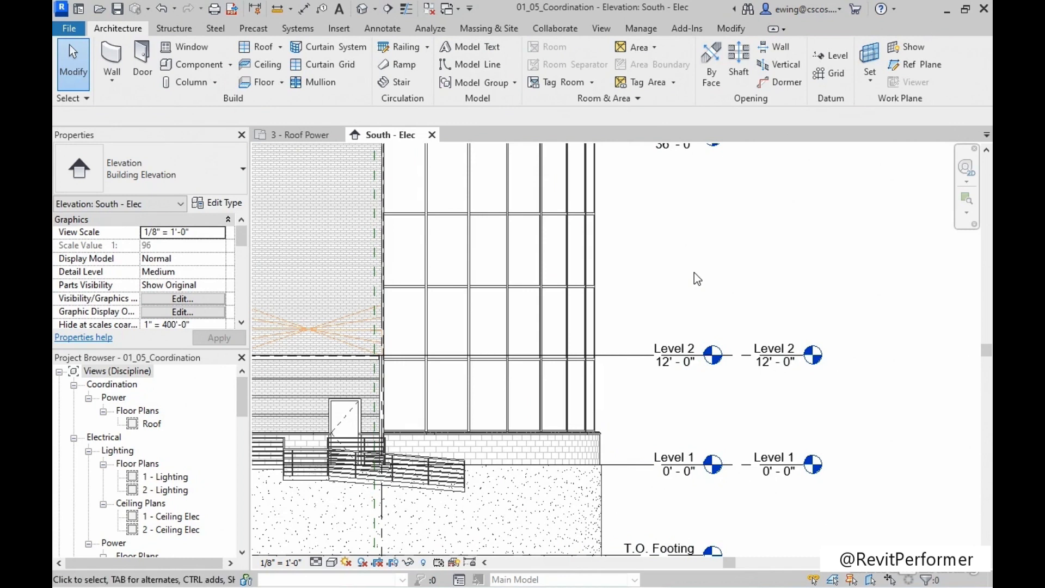
scroll(822, 408, up, 4)
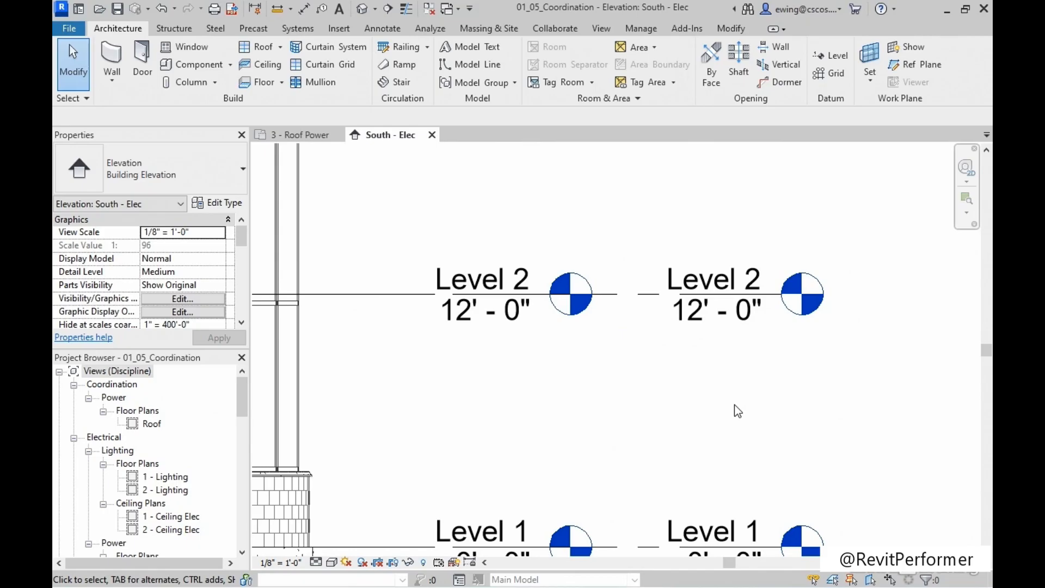
scroll(733, 405, down, 6)
scroll(692, 324, up, 2)
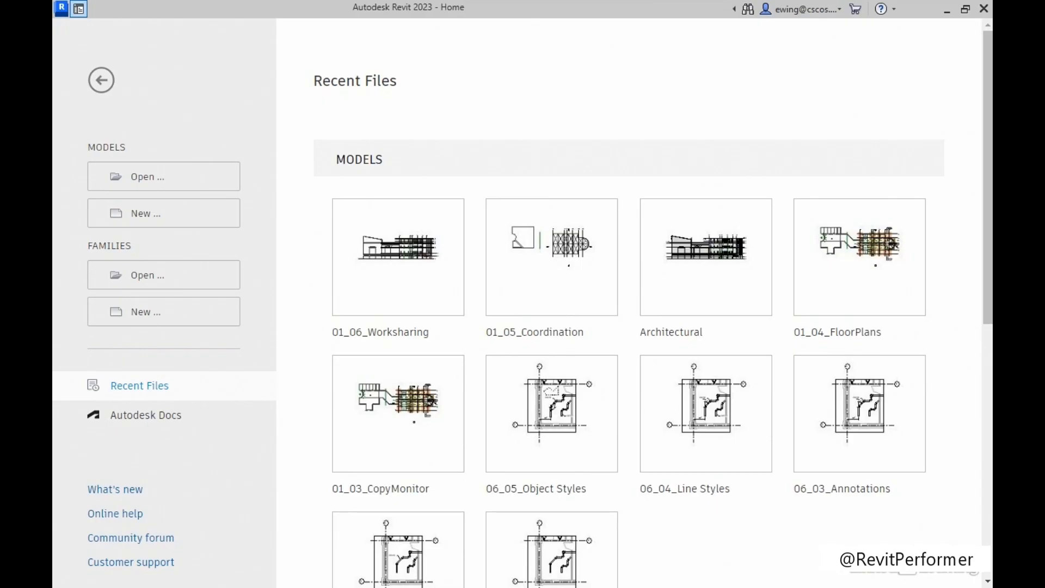
Open the 01_06_Worksharing model from the Chapter-01 folder of the Exercise Files.
click(148, 181)
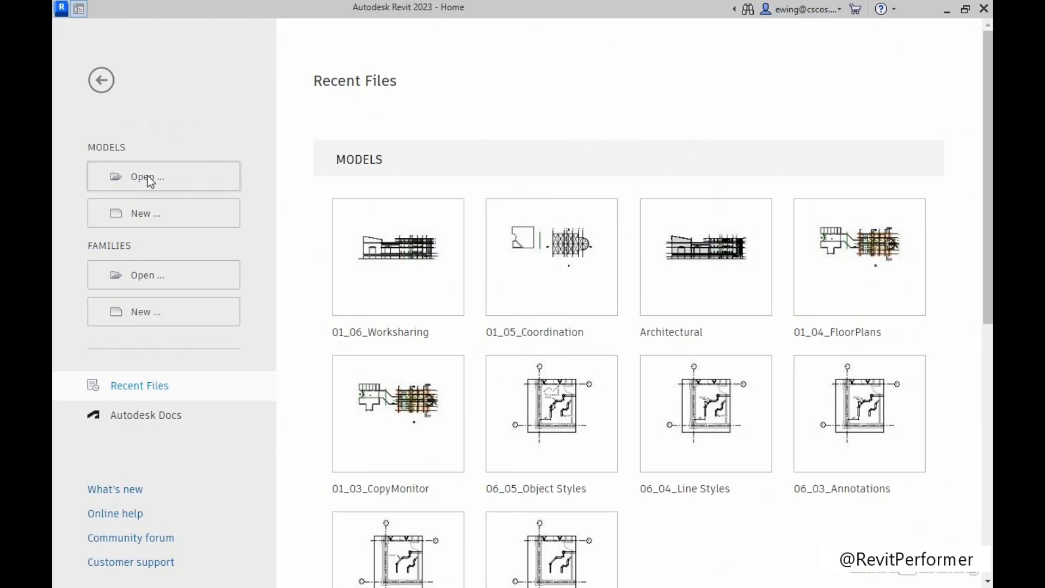
click(322, 132)
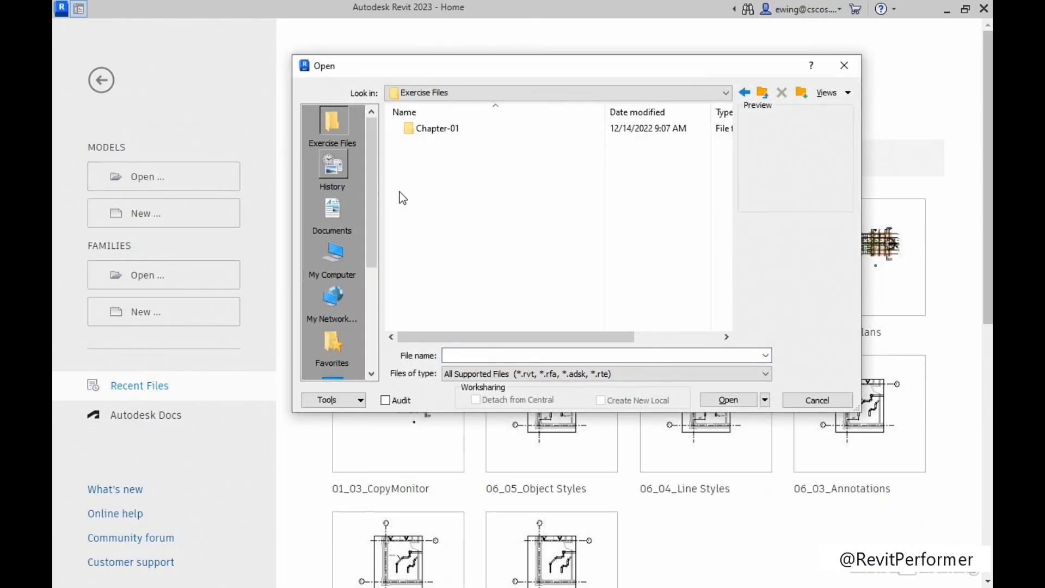
double_click(448, 131)
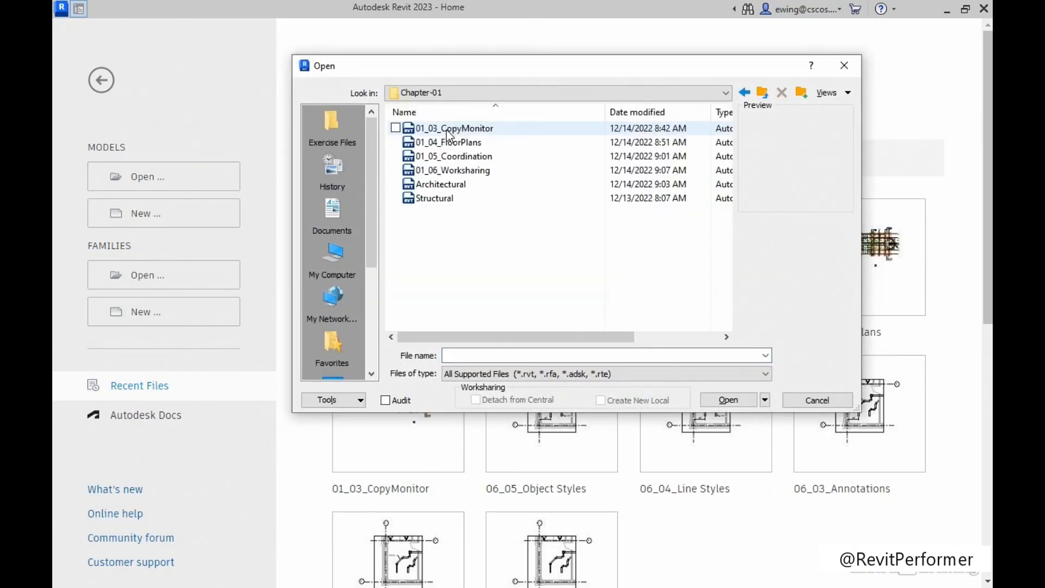
click(428, 171)
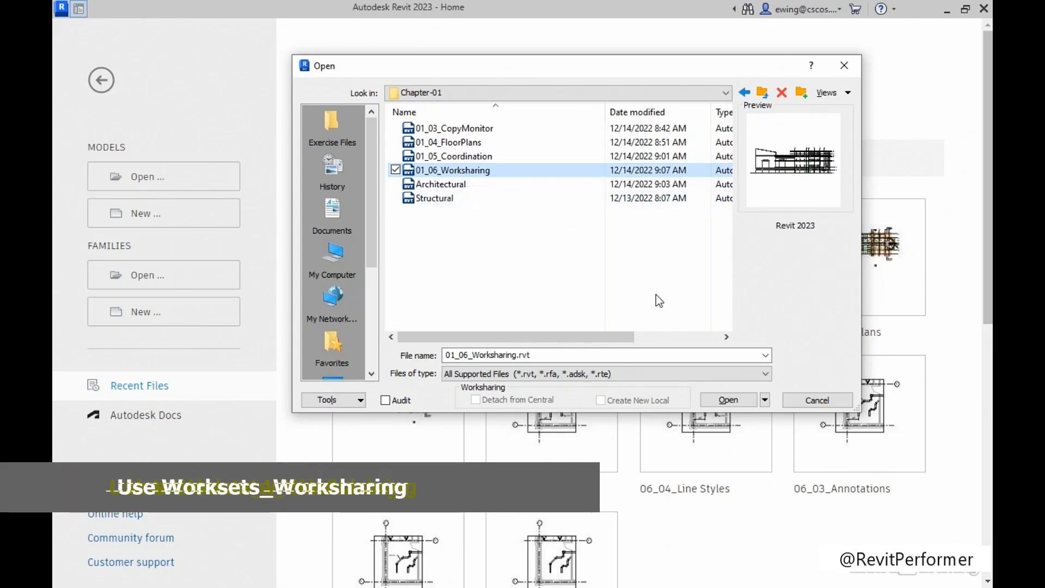
click(730, 401)
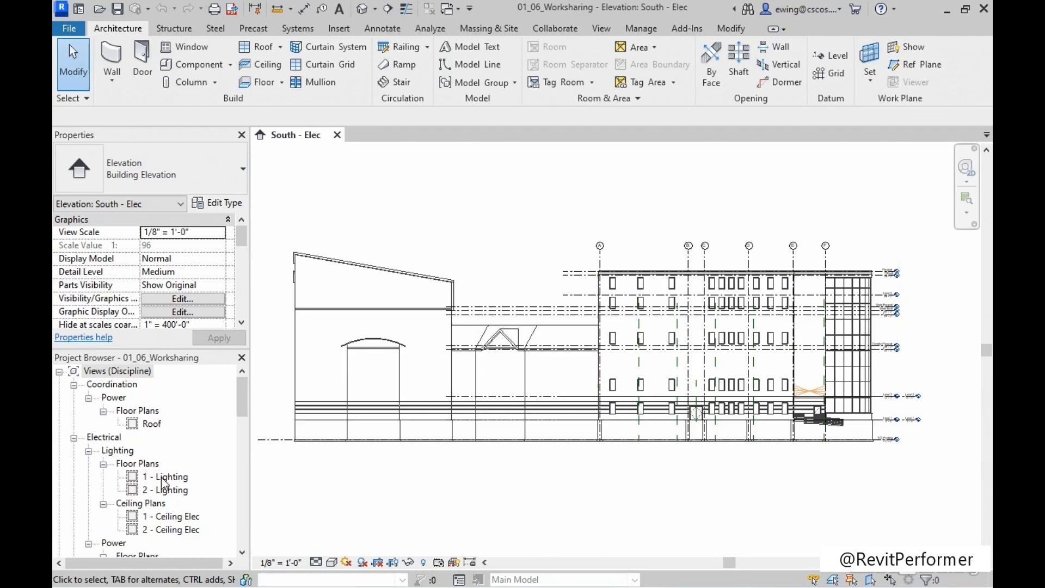
Enable collaboration within the network and save the project as the central model.
click(554, 29)
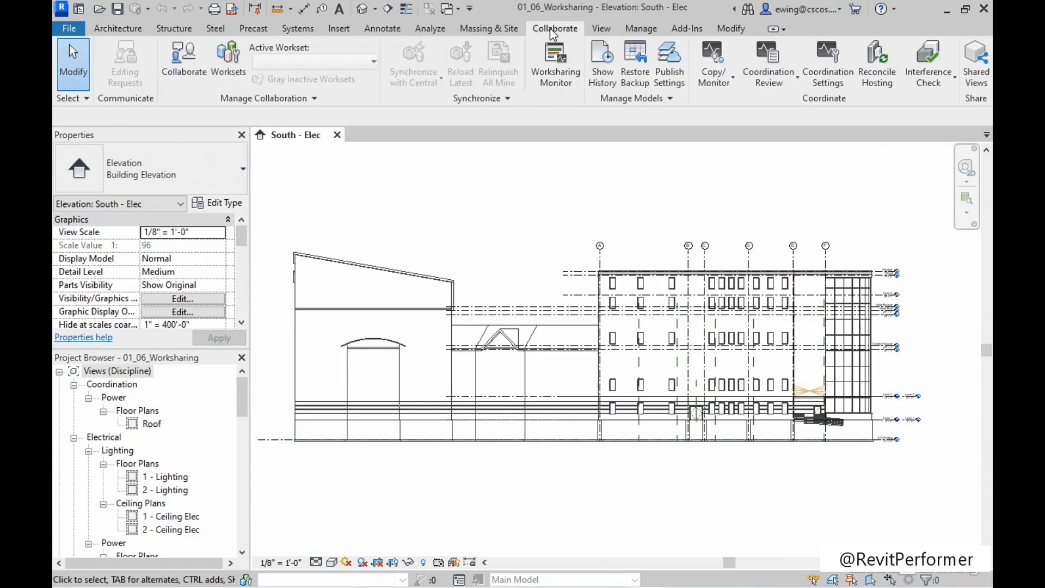
click(179, 67)
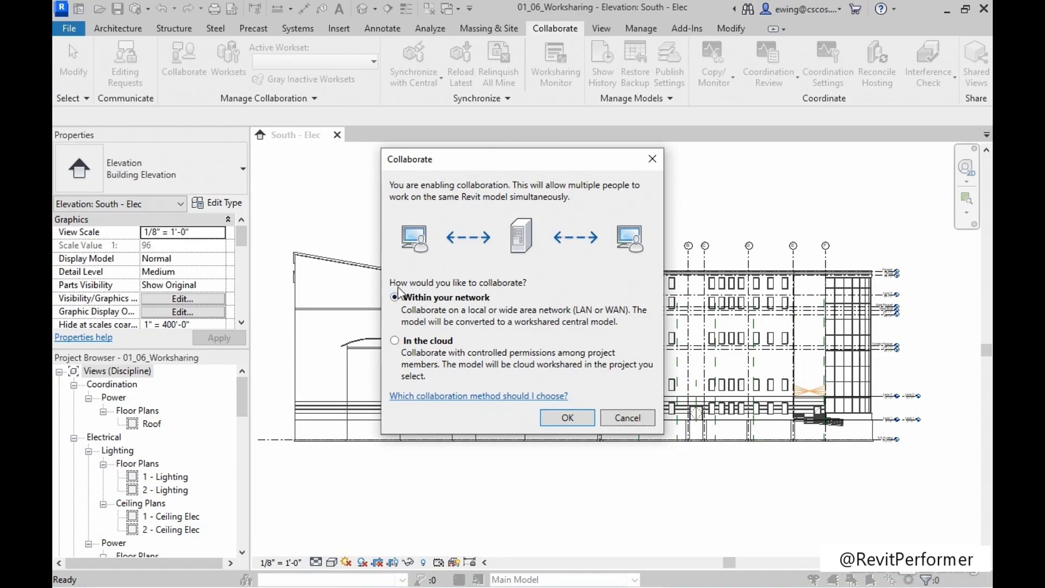
click(561, 417)
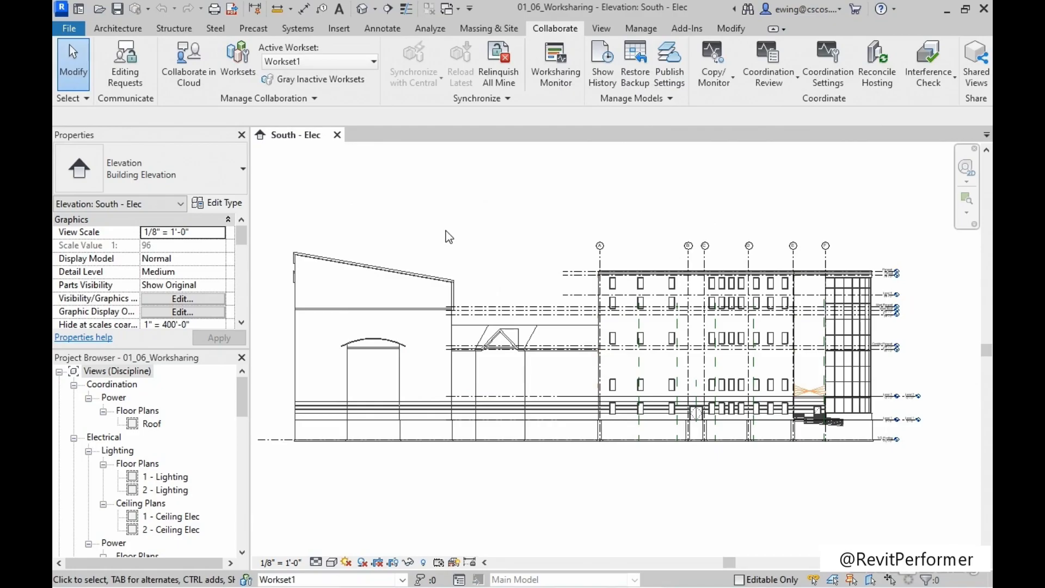
click(118, 11)
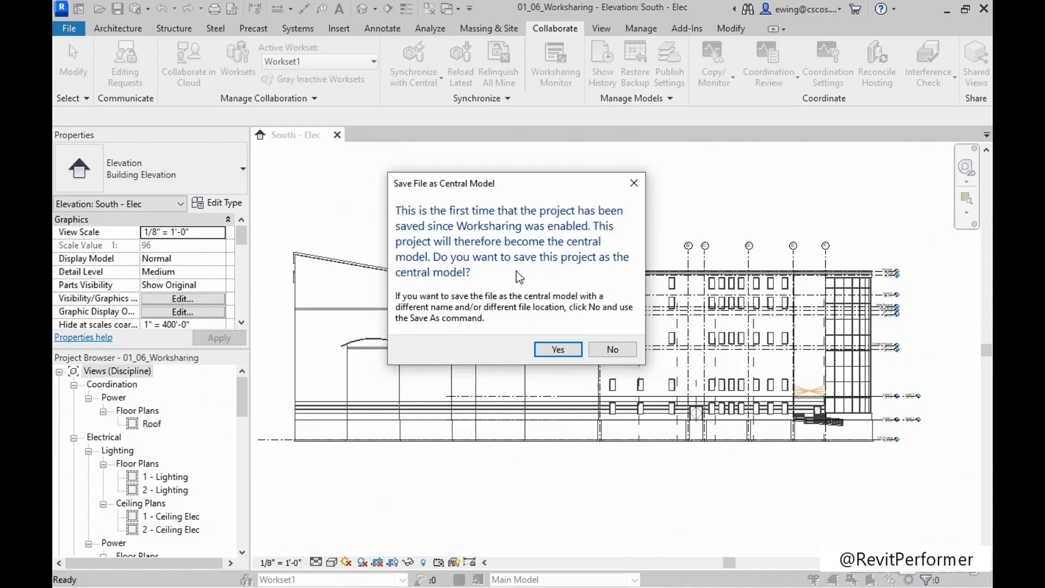
click(560, 350)
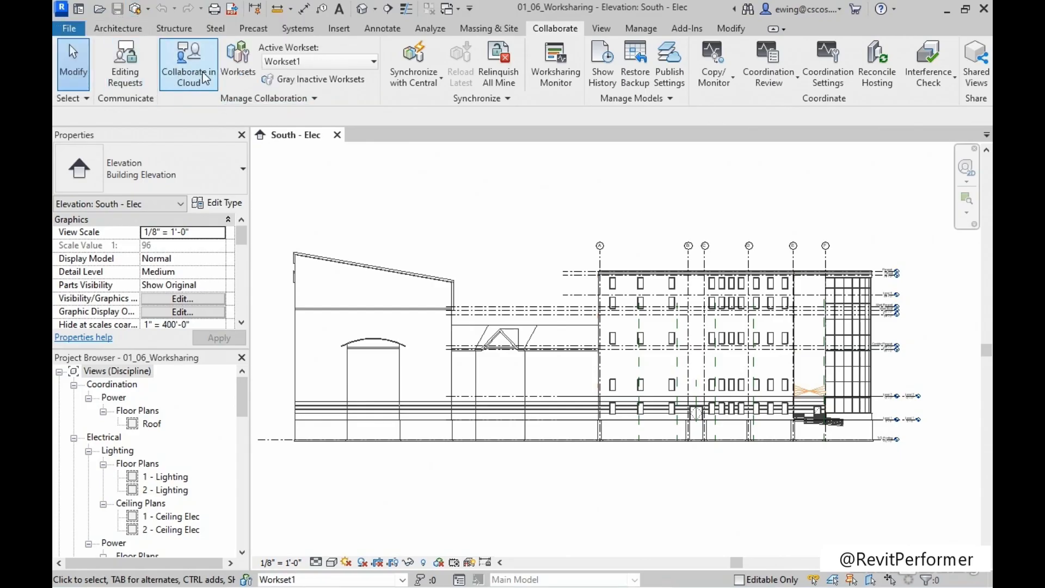
Set the worksets Shared Levels and Grids and Workset1 to non-editable, and accept the workset changes.
click(241, 61)
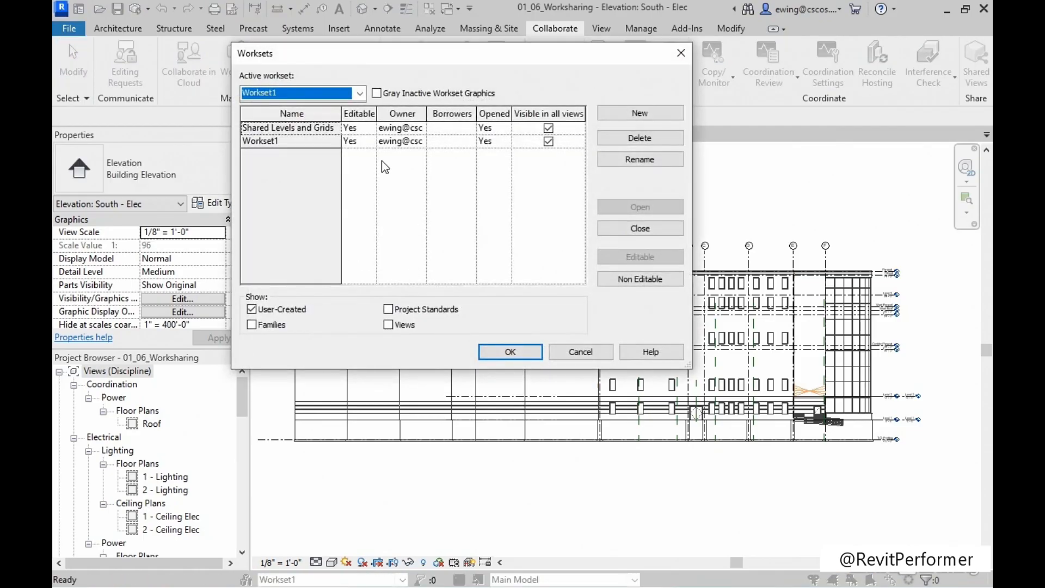
click(358, 129)
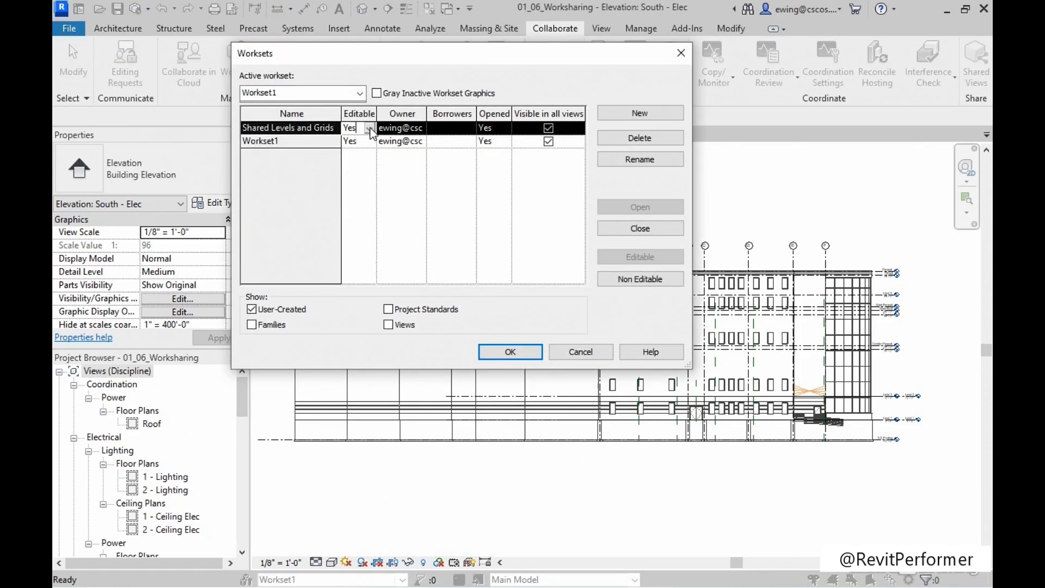
click(360, 128)
click(356, 151)
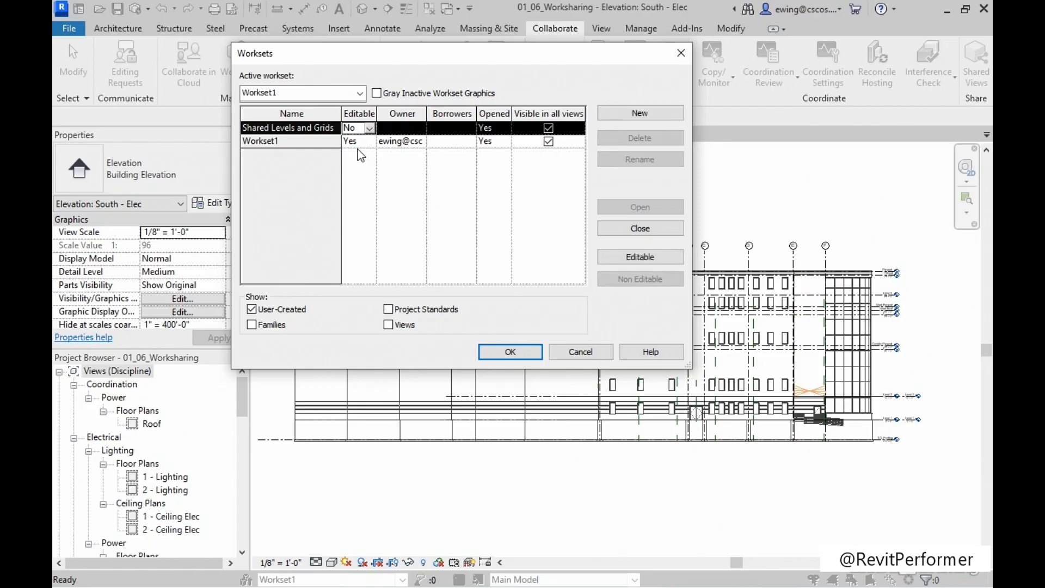
click(298, 142)
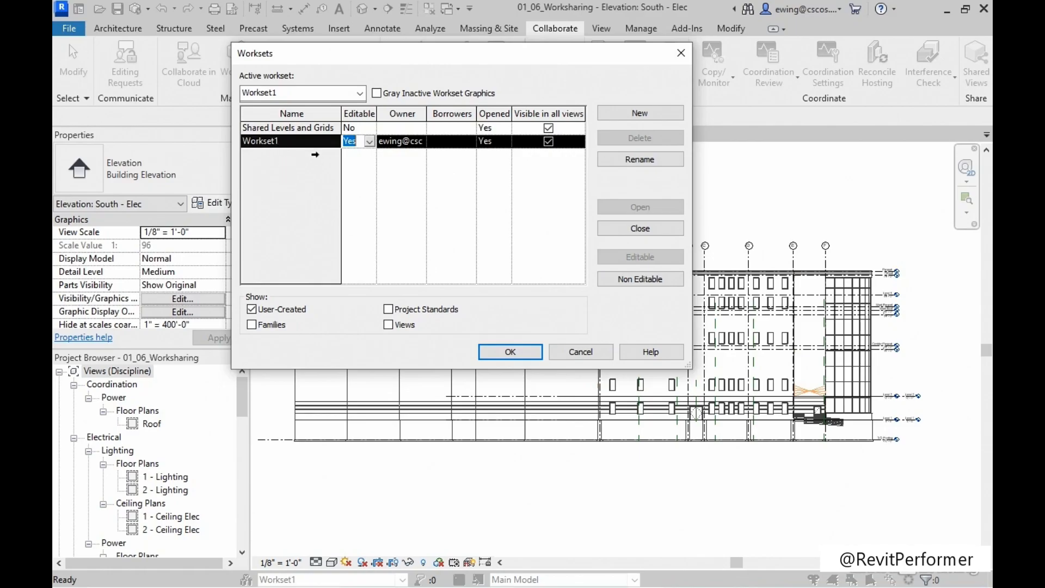
click(369, 142)
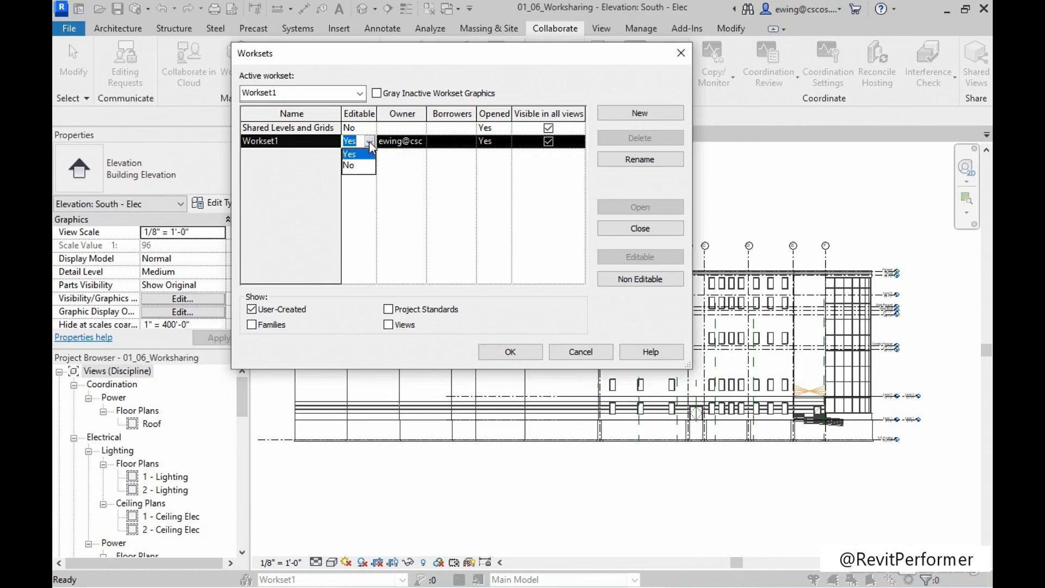
click(350, 166)
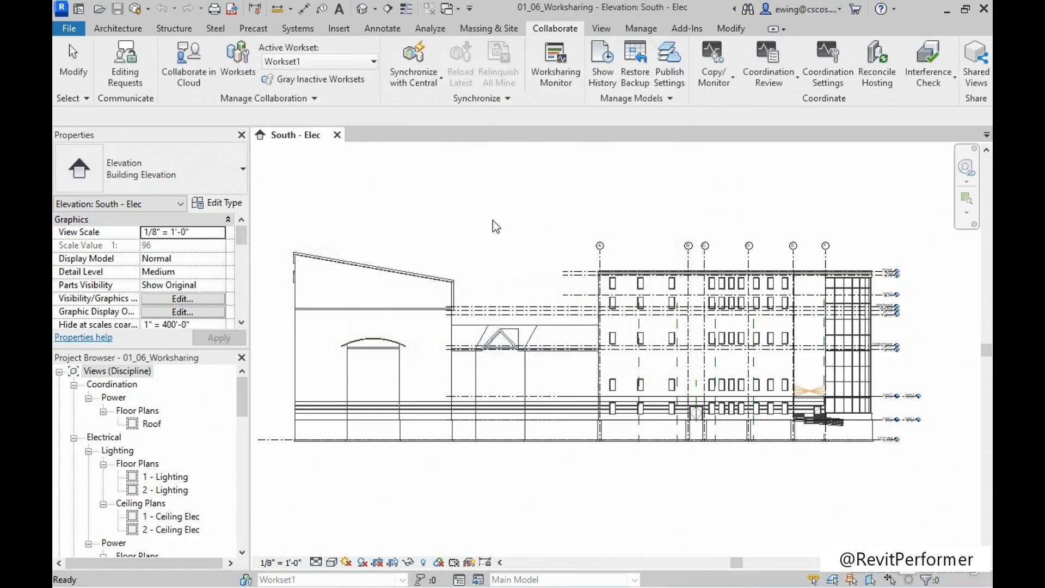
Synchronize the model with central through Synchronize and Modify Settings, leaving the comment empty.
click(136, 12)
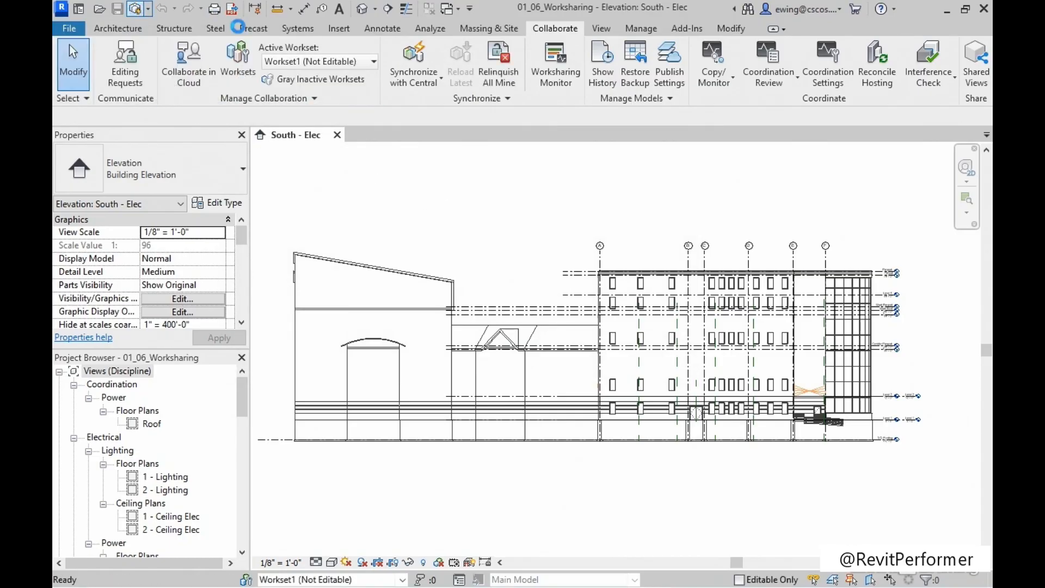
click(148, 9)
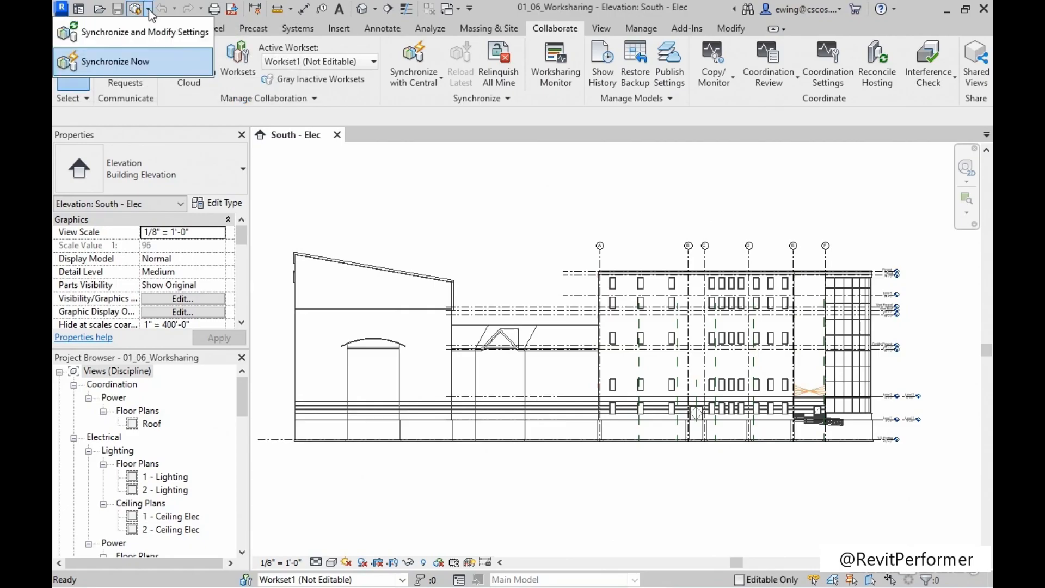
click(129, 32)
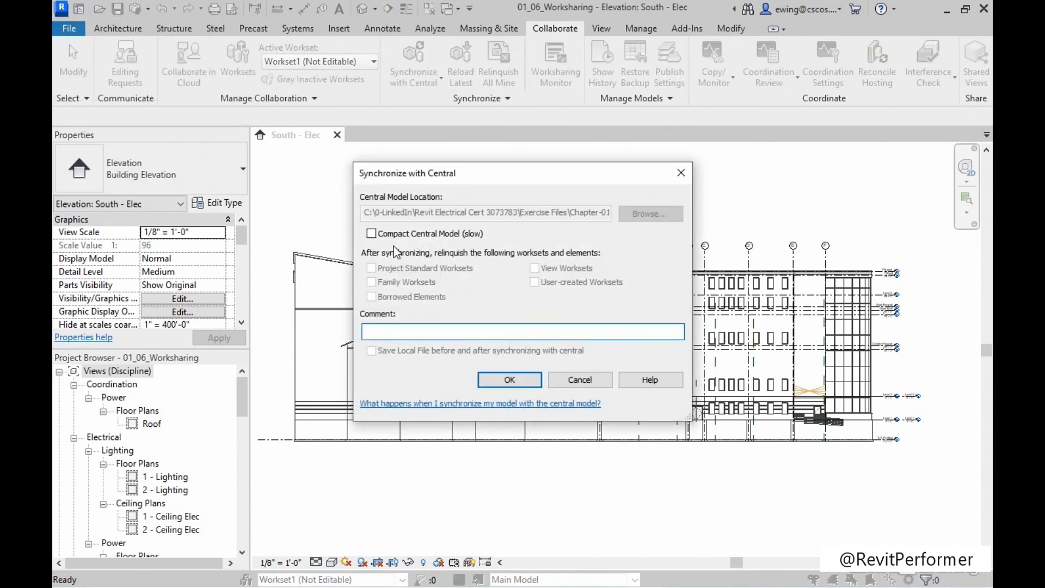
click(509, 380)
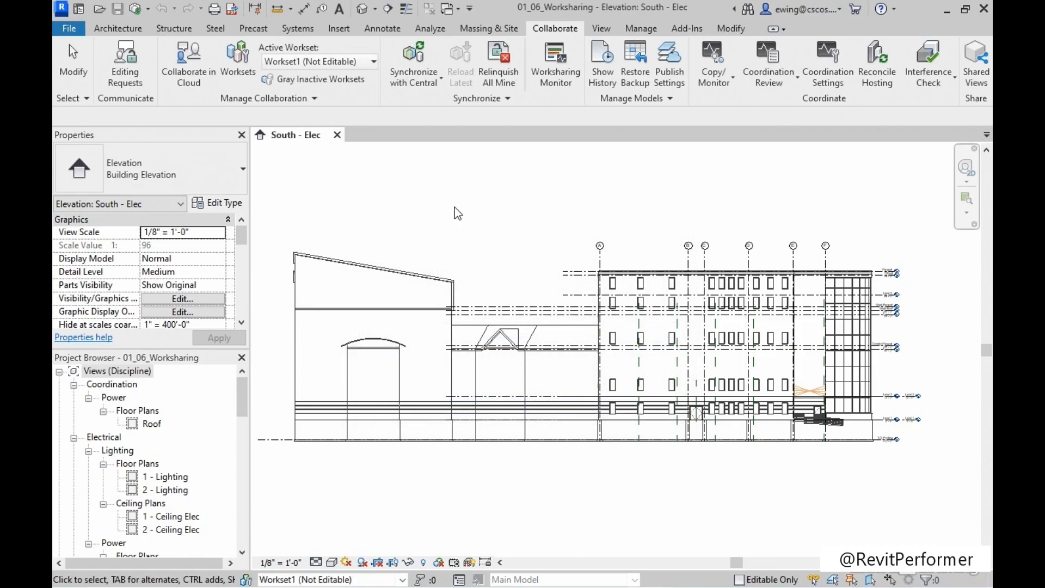
Create a new workset named Architectural Link that is visible in all views.
click(241, 67)
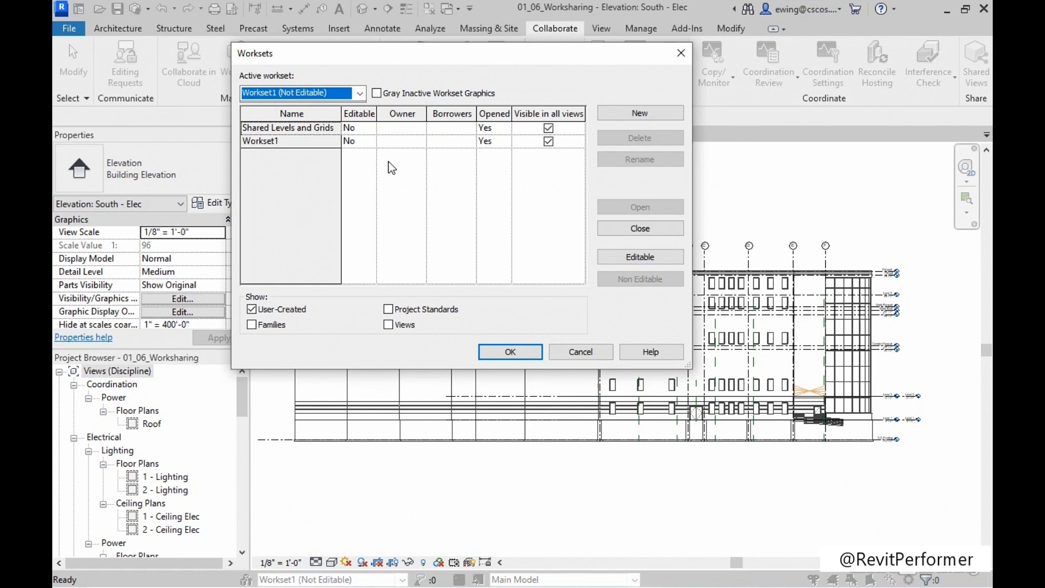
click(647, 112)
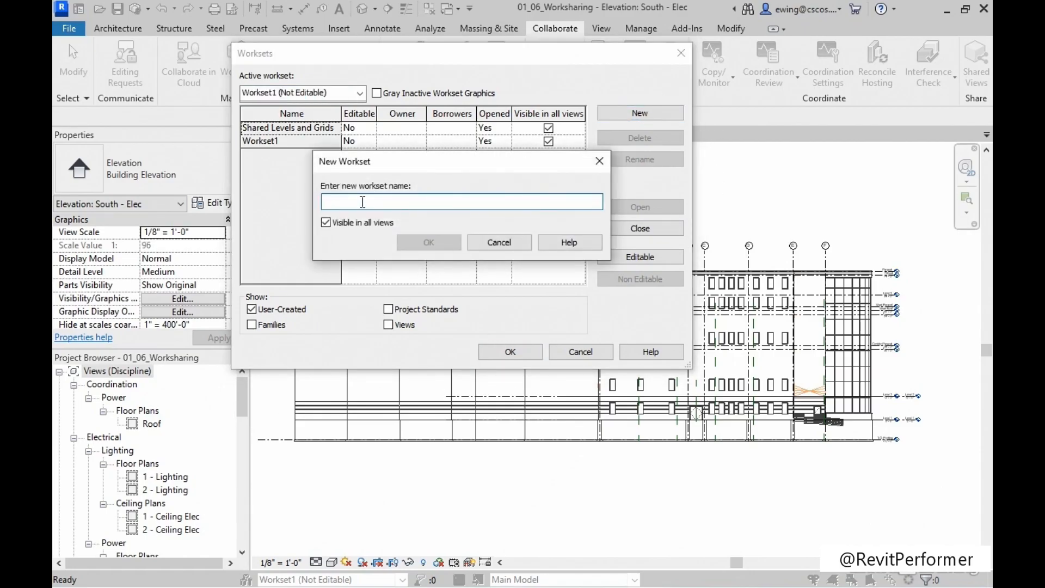
text(Arc)
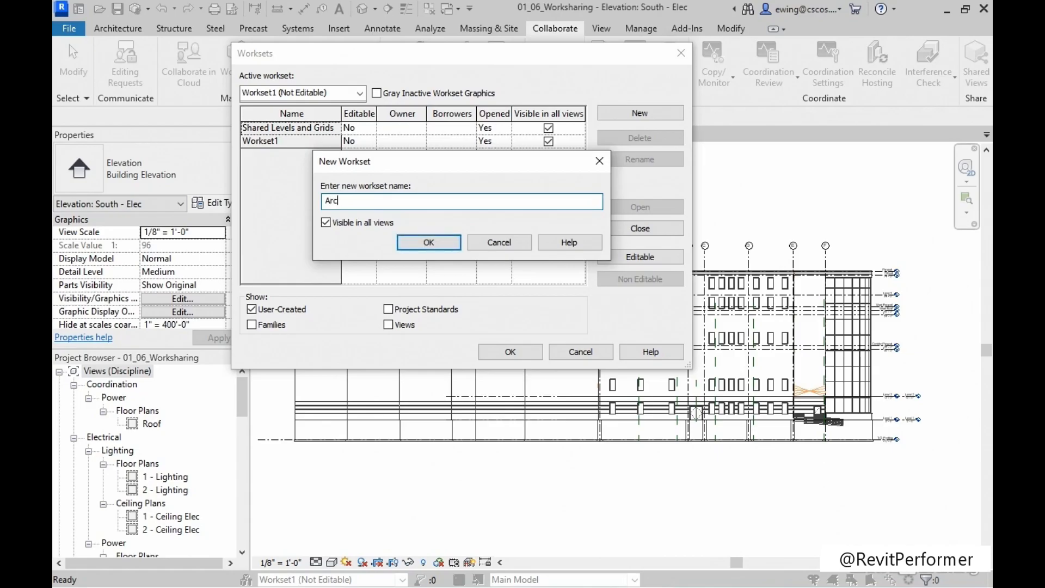
text(hitectural Link)
click(420, 242)
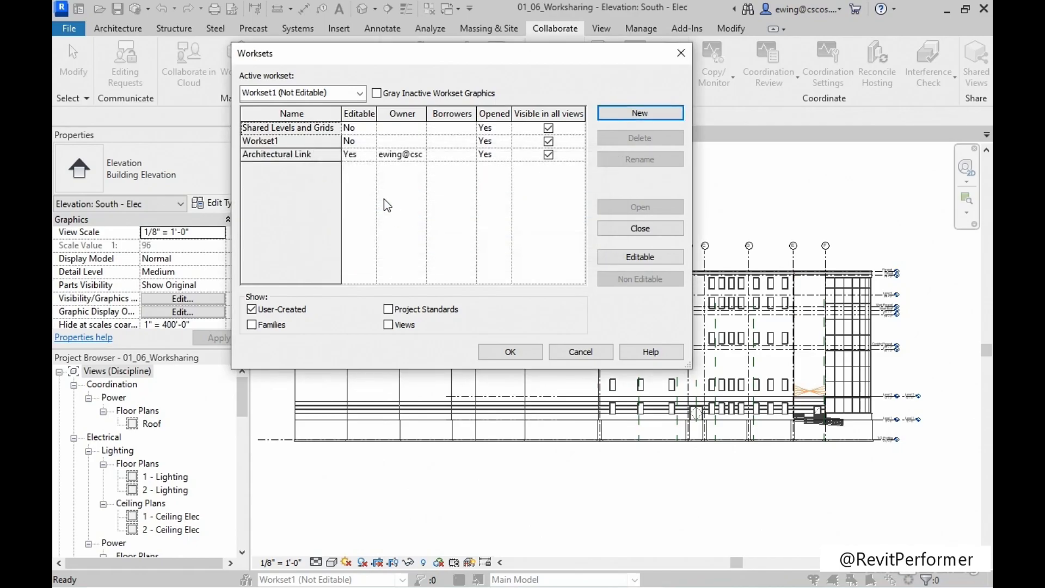
Create a second workset named Structural Link, visible in all views, and accept the worksets without making it the active one.
click(639, 114)
text(Str)
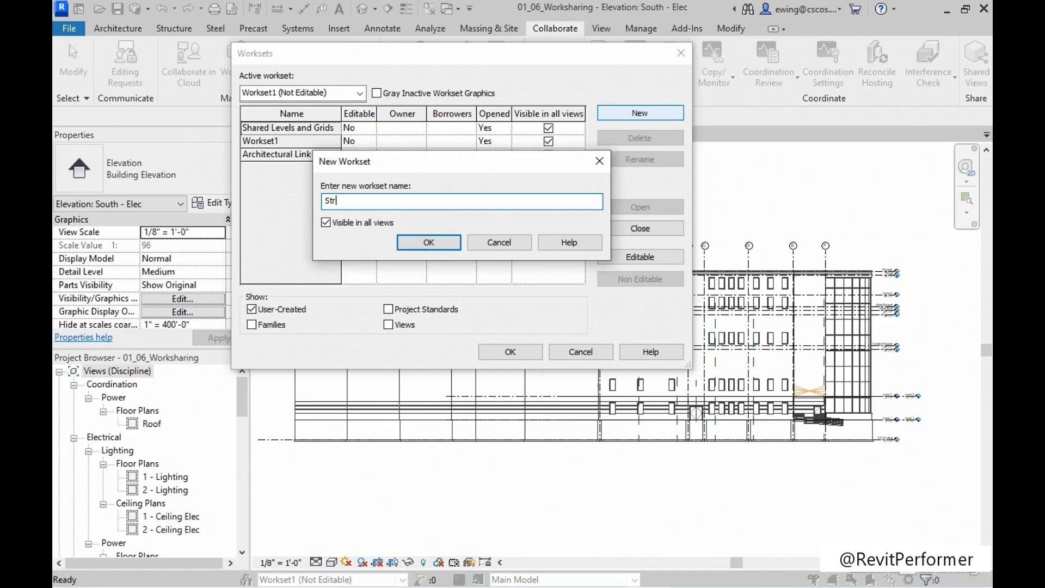
text(uctural Link)
click(435, 244)
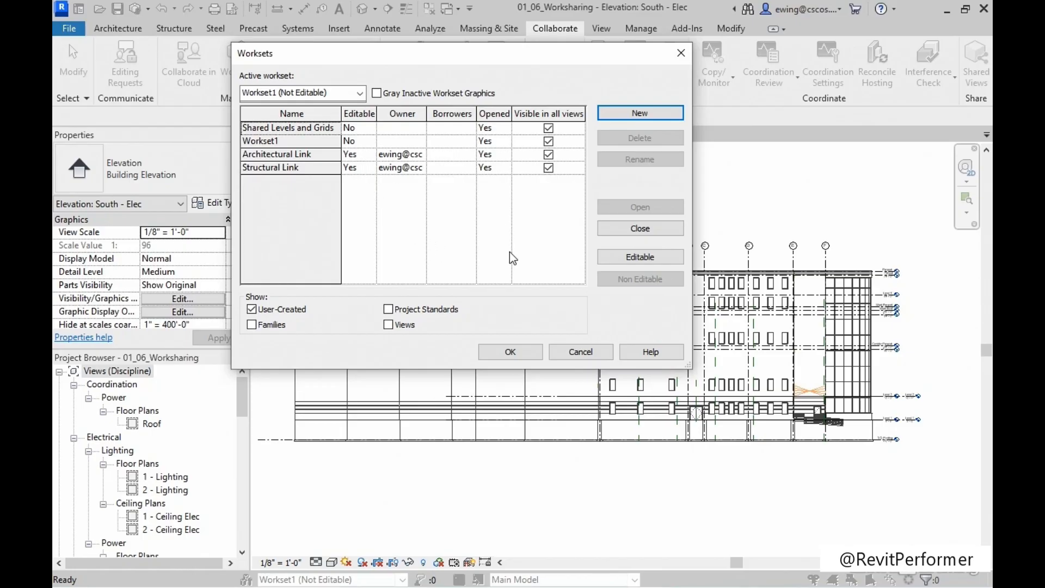
click(507, 353)
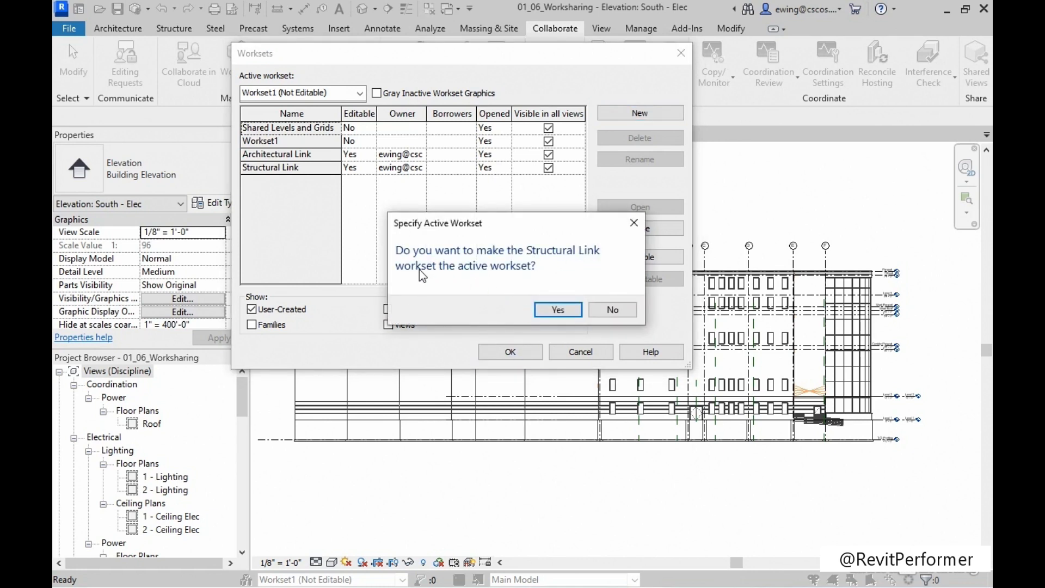
click(614, 311)
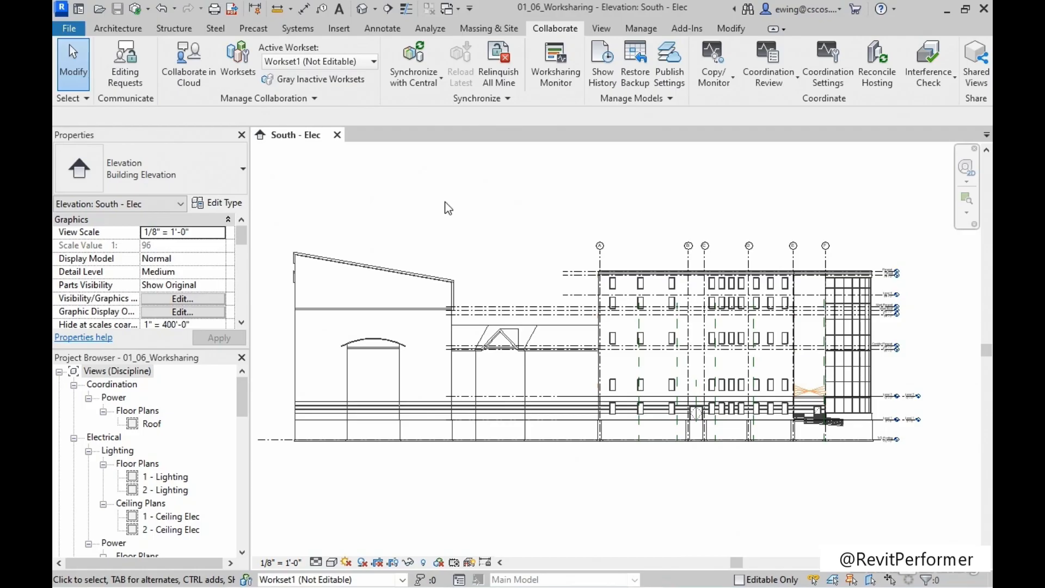
Assign the linked Architectural.rvt model in the South - Elec elevation to the Architectural Link workset, and clear the selection.
click(366, 269)
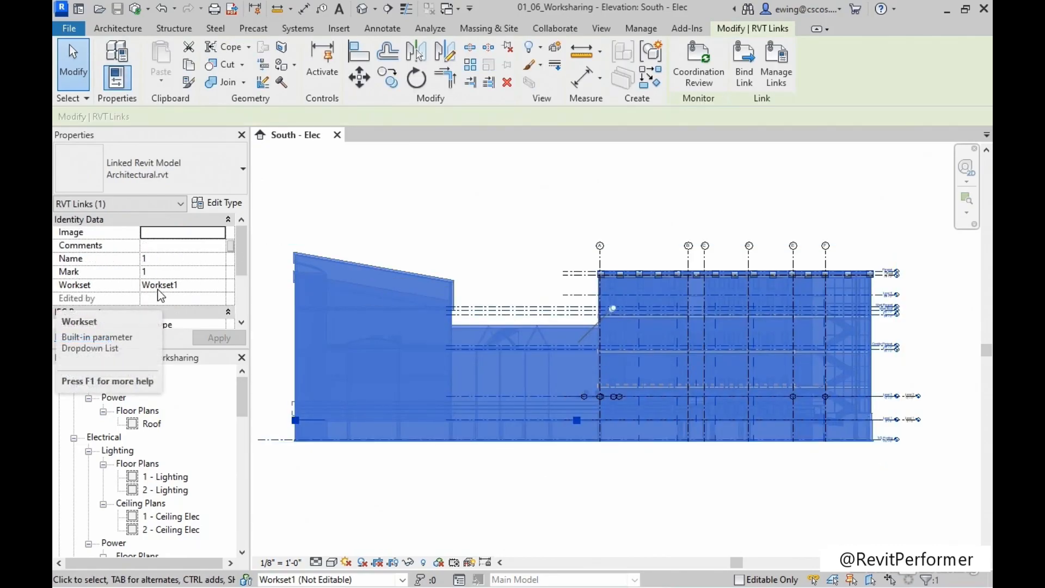
click(202, 287)
click(219, 286)
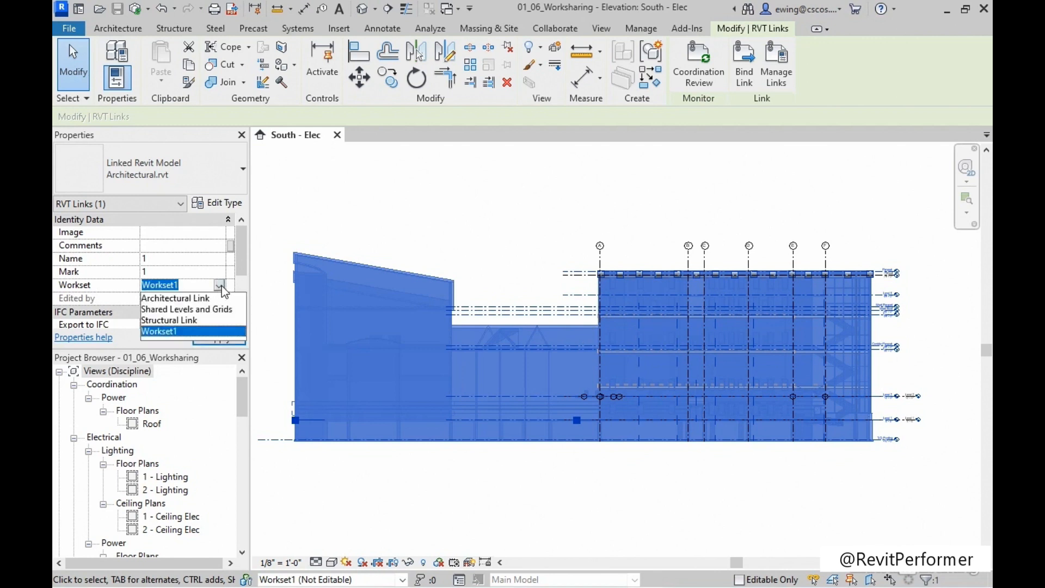
click(195, 299)
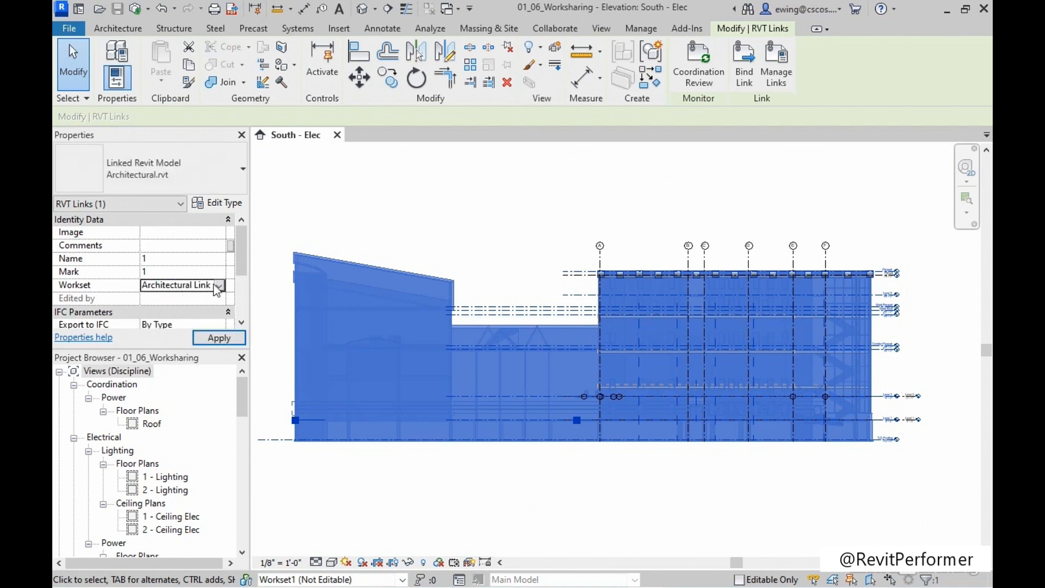
click(214, 340)
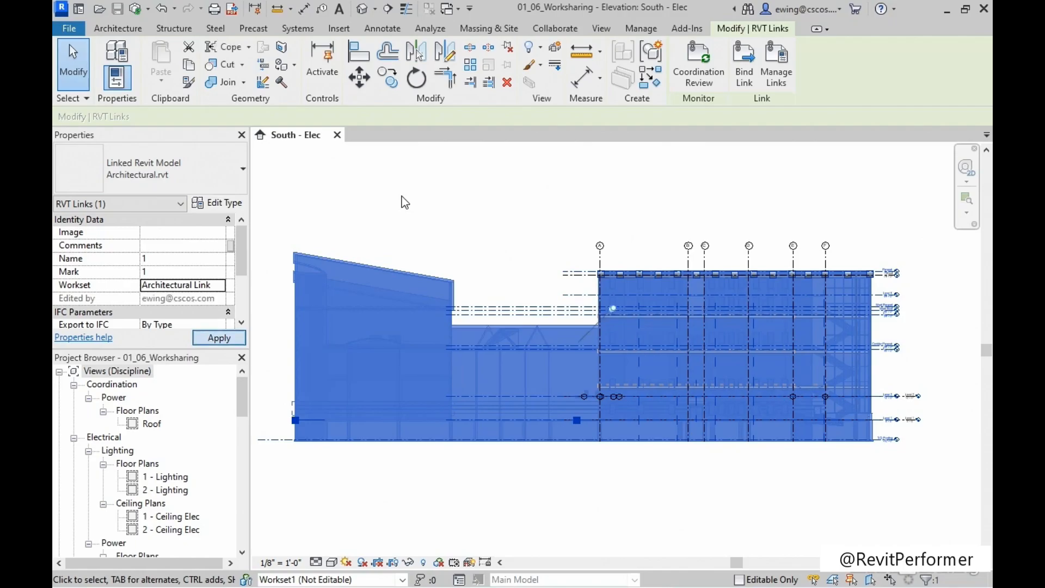
click(527, 189)
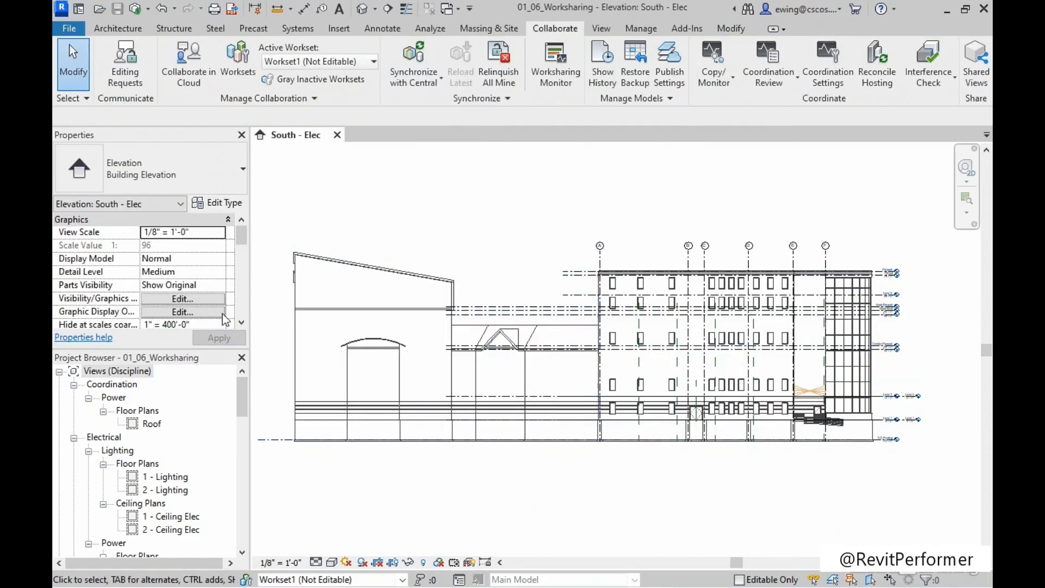
Open the 1 - Power floor plan from the electrical power views.
scroll(191, 447, down, 2)
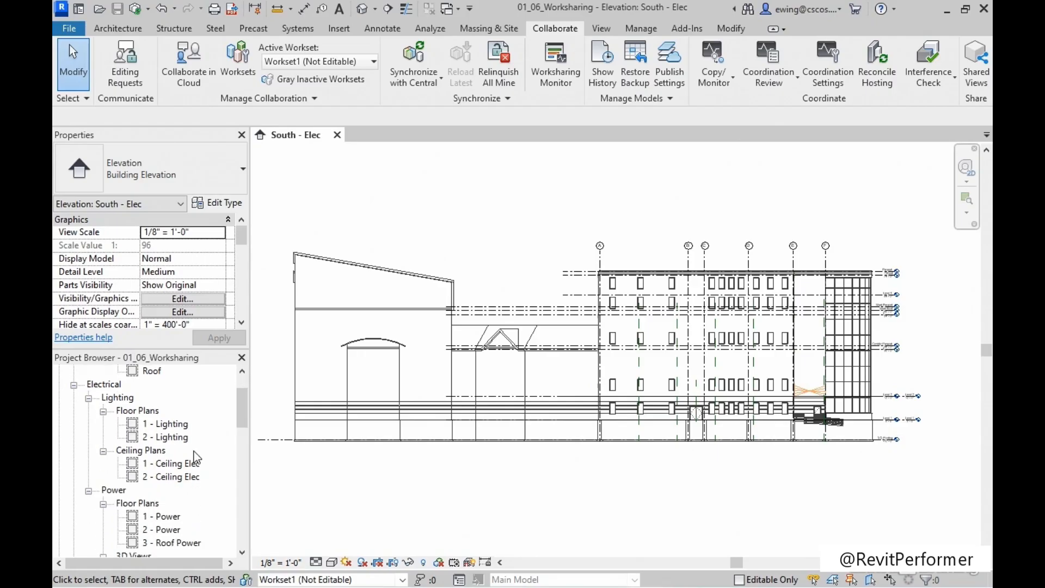
scroll(194, 451, down, 4)
click(173, 411)
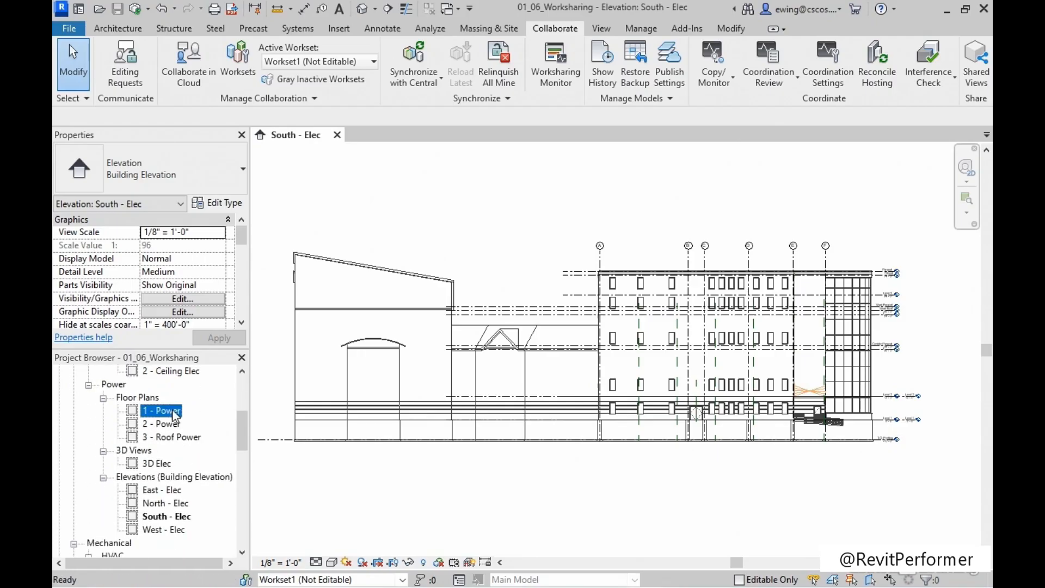
double_click(174, 412)
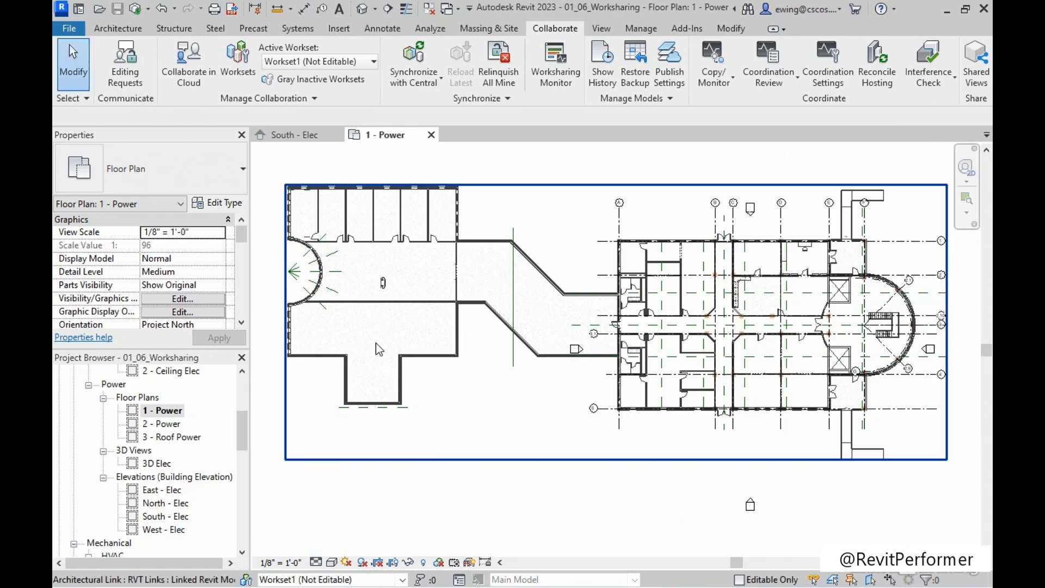
Assign the linked Structural.rvt model in the 1 - Power plan to the Structural Link workset, and clear the selection.
scroll(648, 217, up, 2)
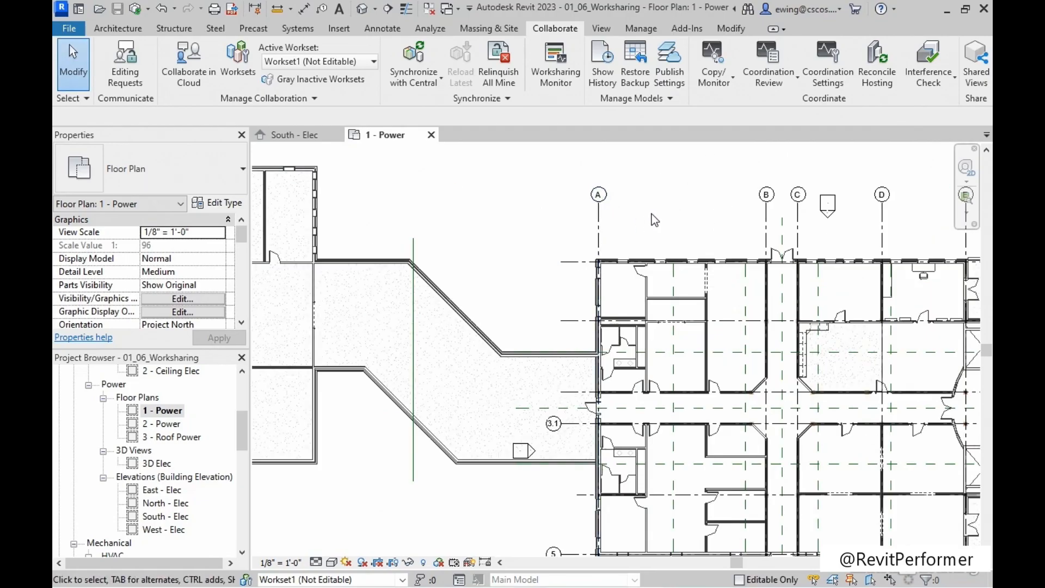
key(Tab)
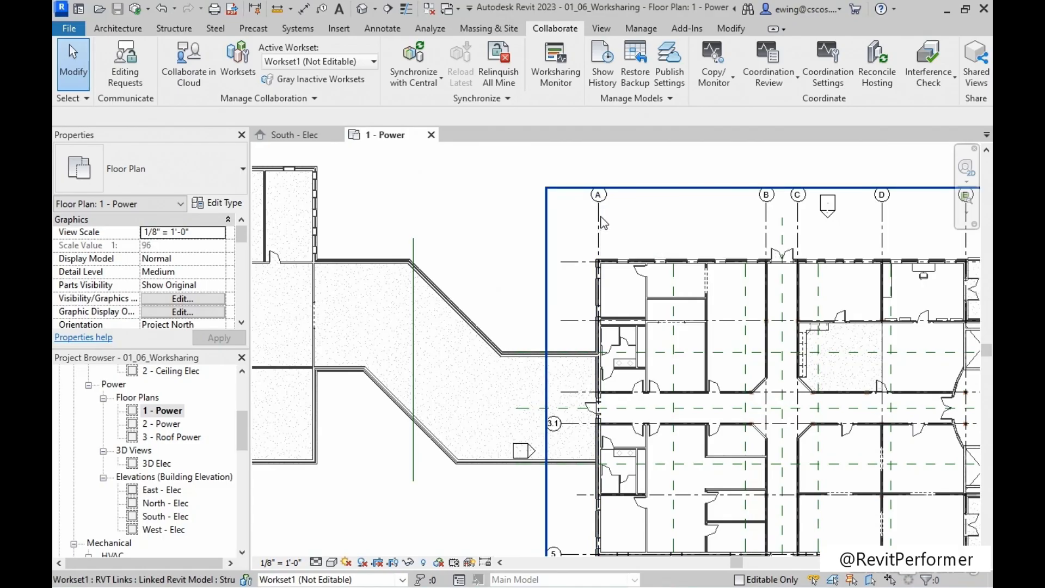
click(603, 221)
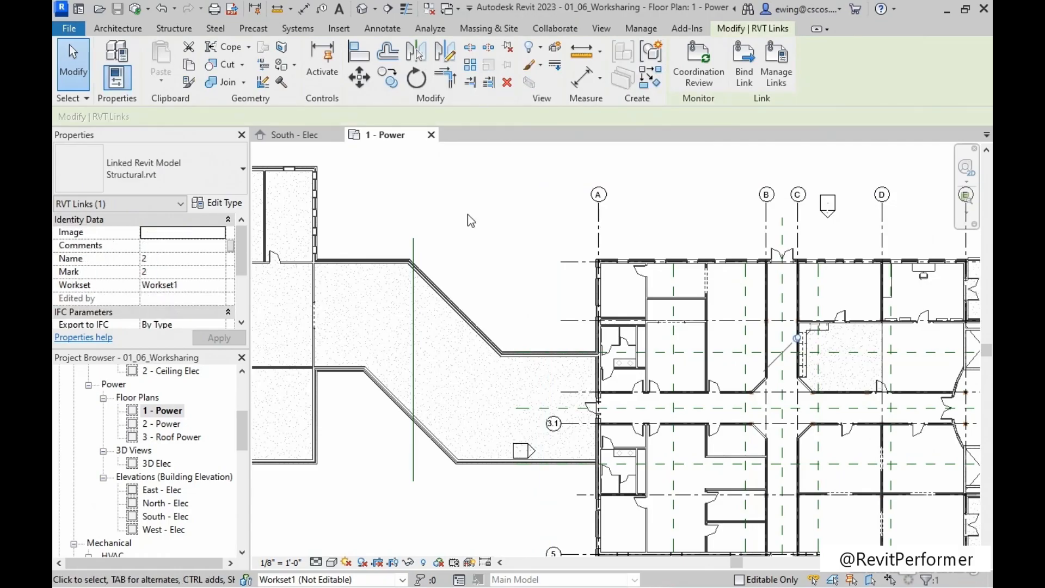
click(202, 290)
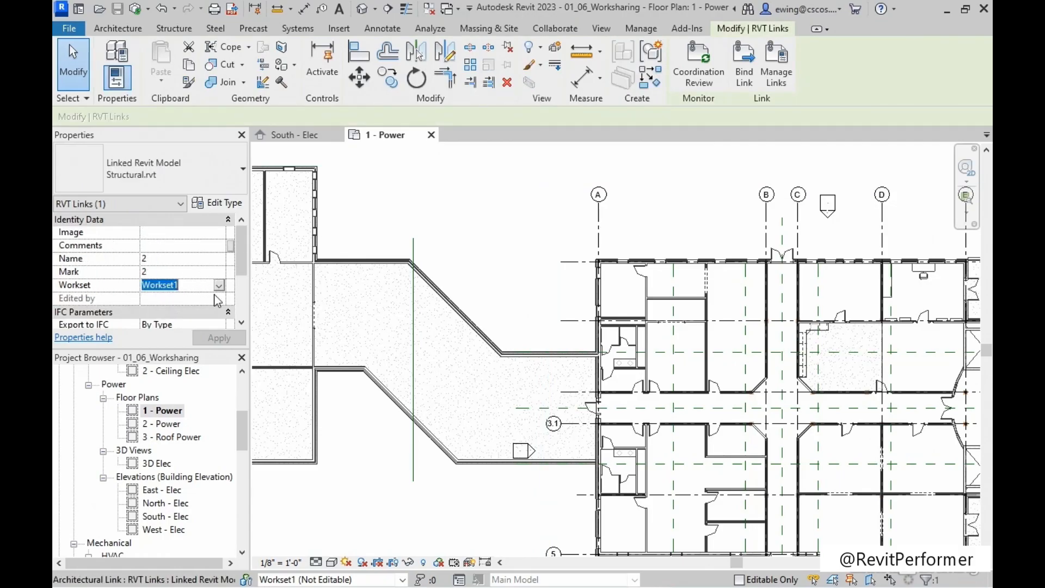
click(219, 287)
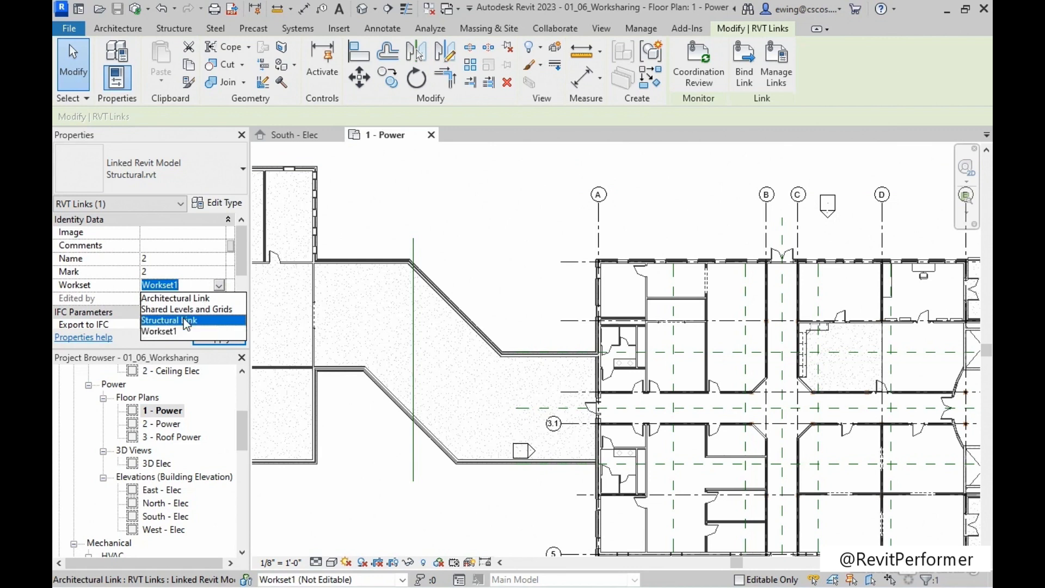
click(188, 319)
click(217, 337)
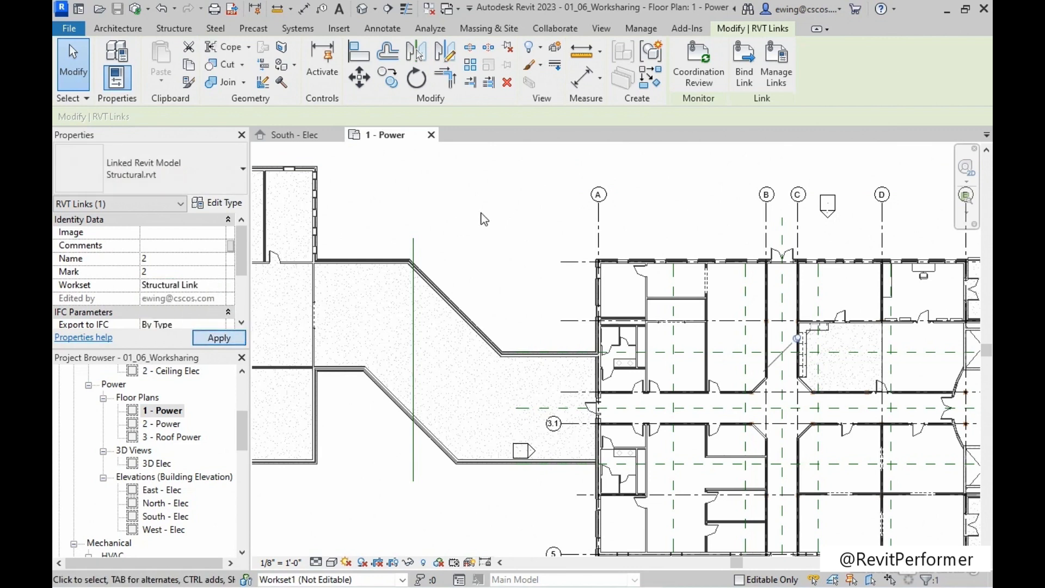
scroll(493, 239, down, 2)
click(478, 228)
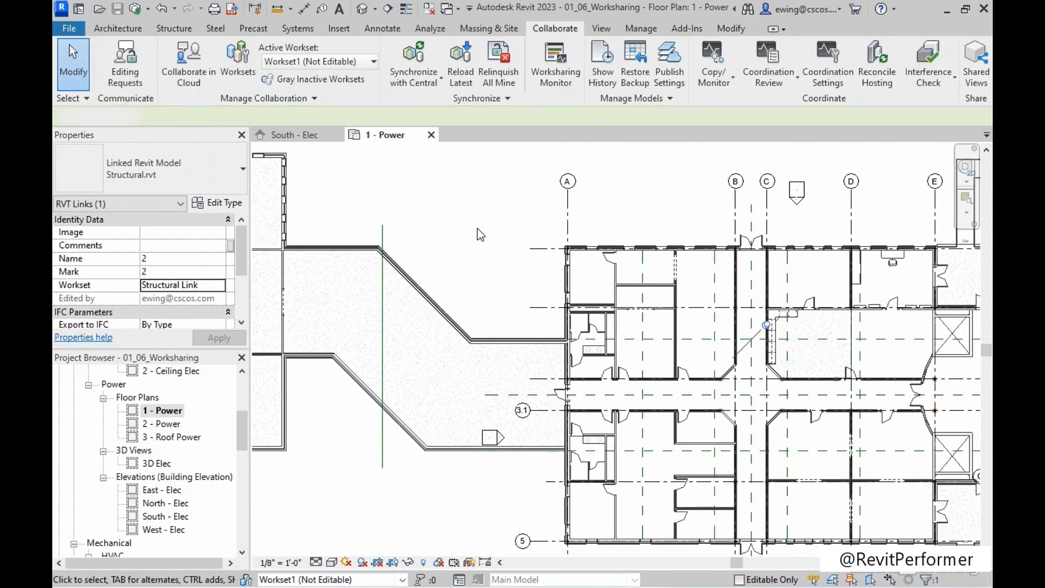
scroll(479, 230, down, 2)
scroll(479, 229, down, 3)
middle_drag(479, 220, 488, 255)
scroll(488, 254, up, 1)
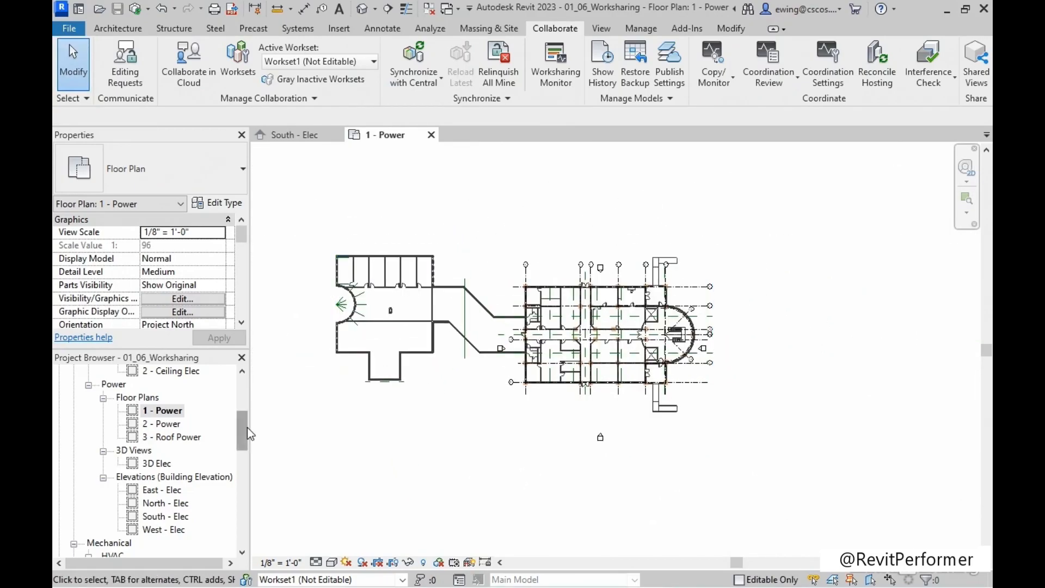
Examine the Architectural.rvt and Structural.rvt entries in Manage Links and whether their worksets can be managed, and close the dialog.
drag(242, 421, 229, 529)
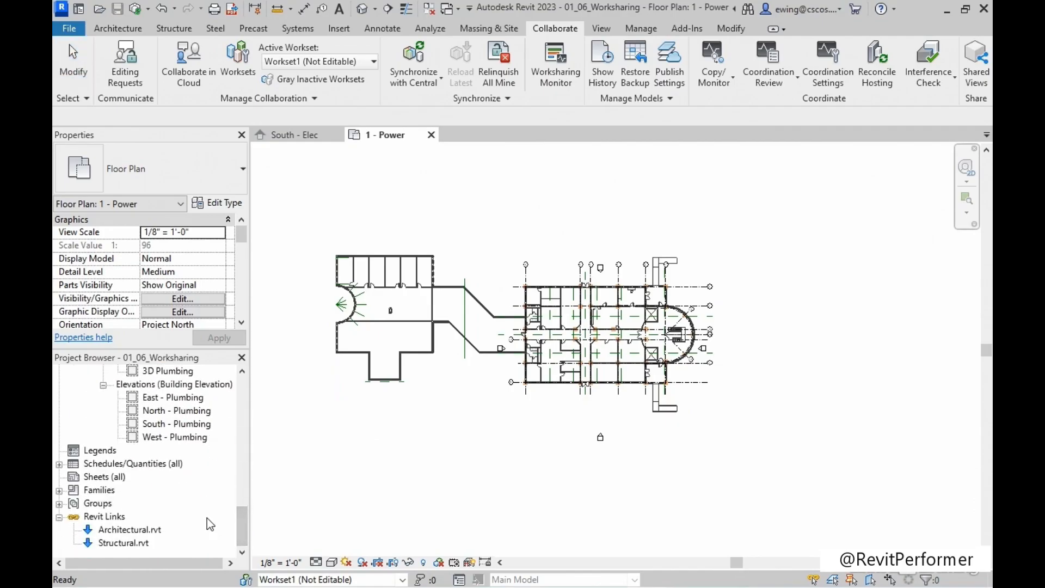
right_click(112, 520)
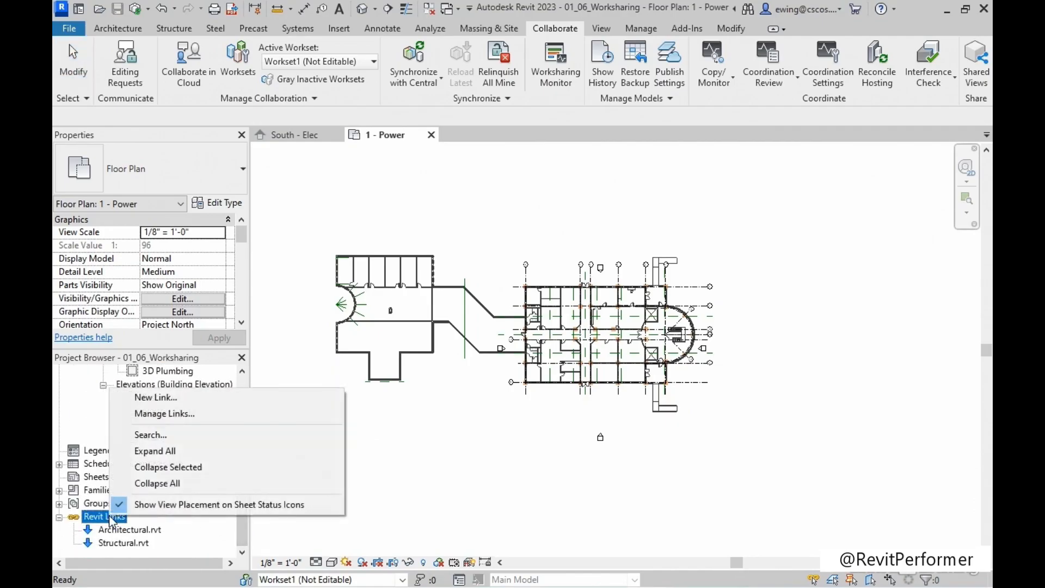
click(200, 414)
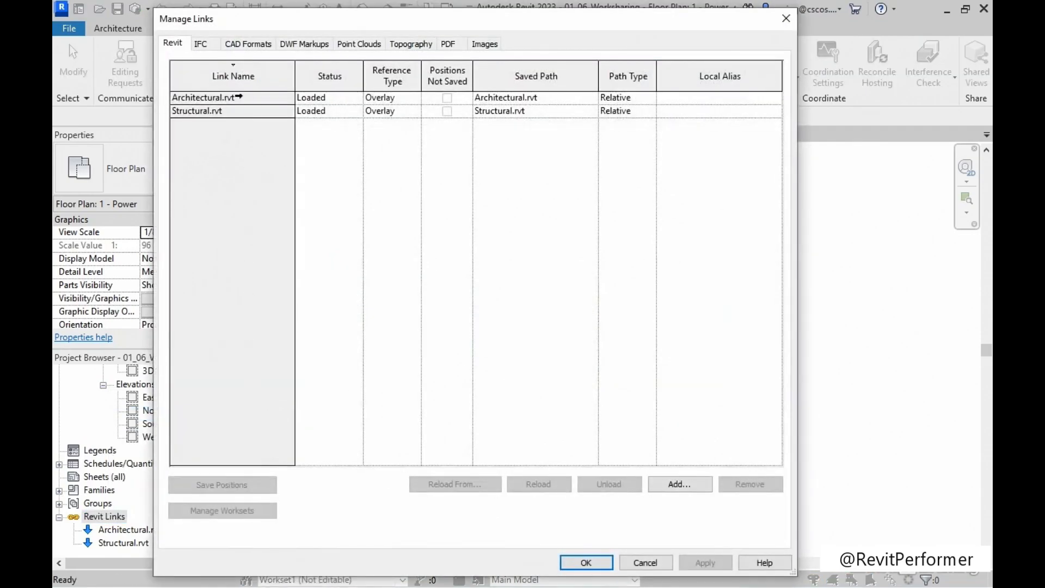
click(238, 98)
click(236, 110)
click(235, 99)
click(233, 110)
click(231, 99)
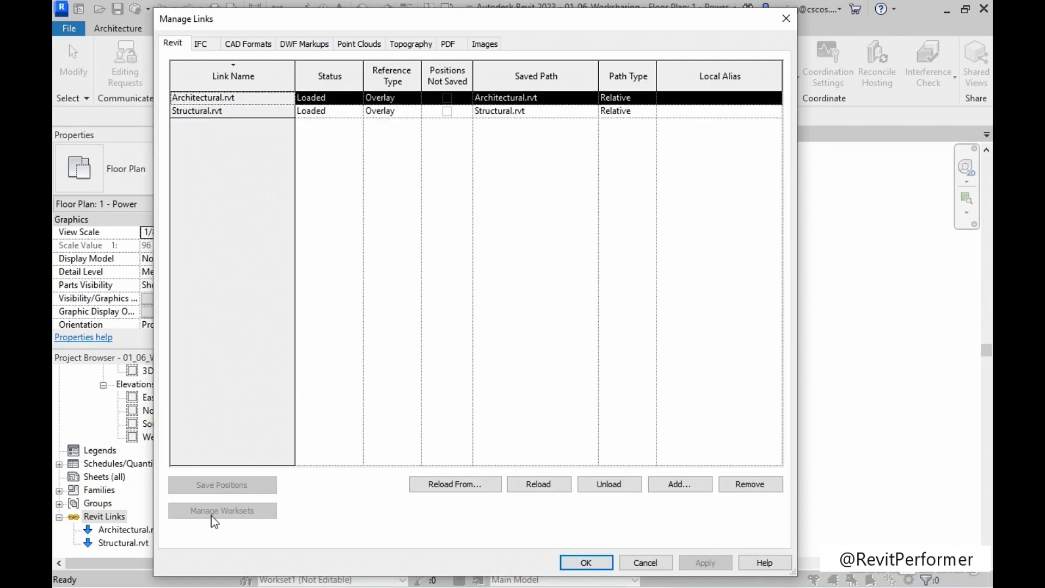
click(225, 112)
click(225, 98)
click(227, 111)
click(228, 98)
click(232, 109)
click(231, 99)
click(231, 110)
click(231, 99)
click(230, 109)
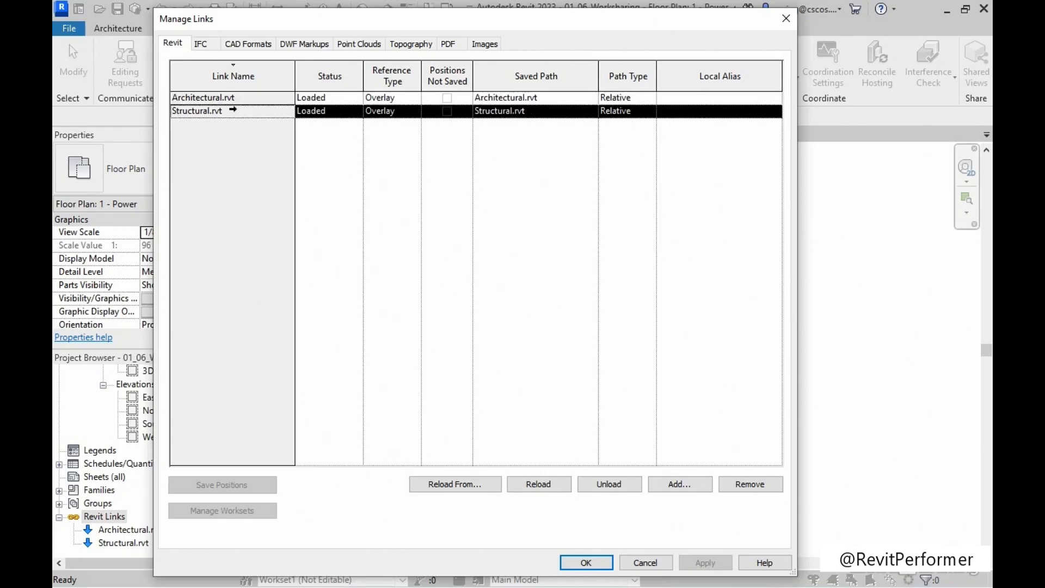
click(586, 563)
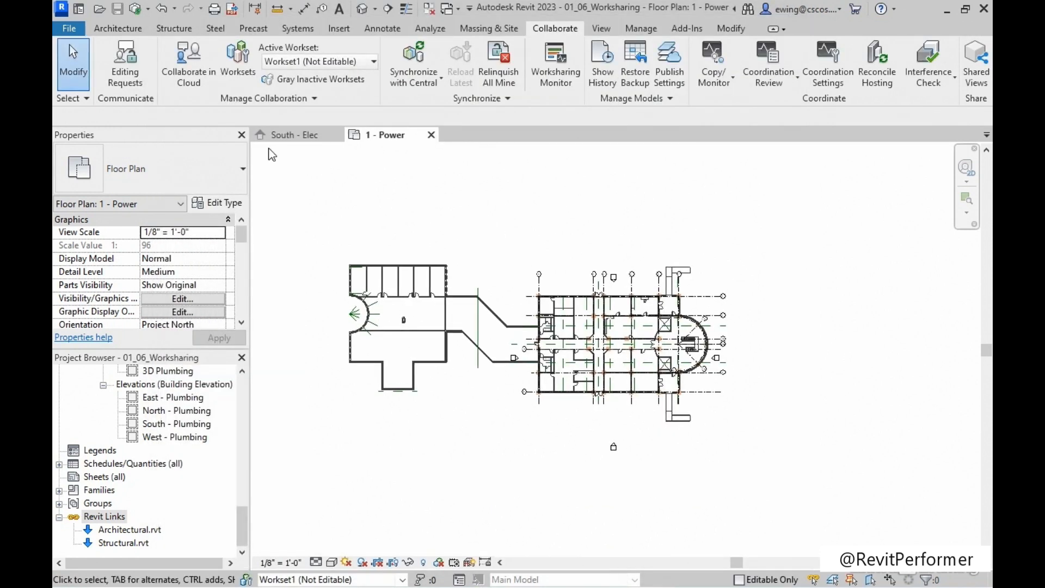
Synchronize the model with central using Synchronize Now, and check the editable status and owners of the worksets.
click(147, 11)
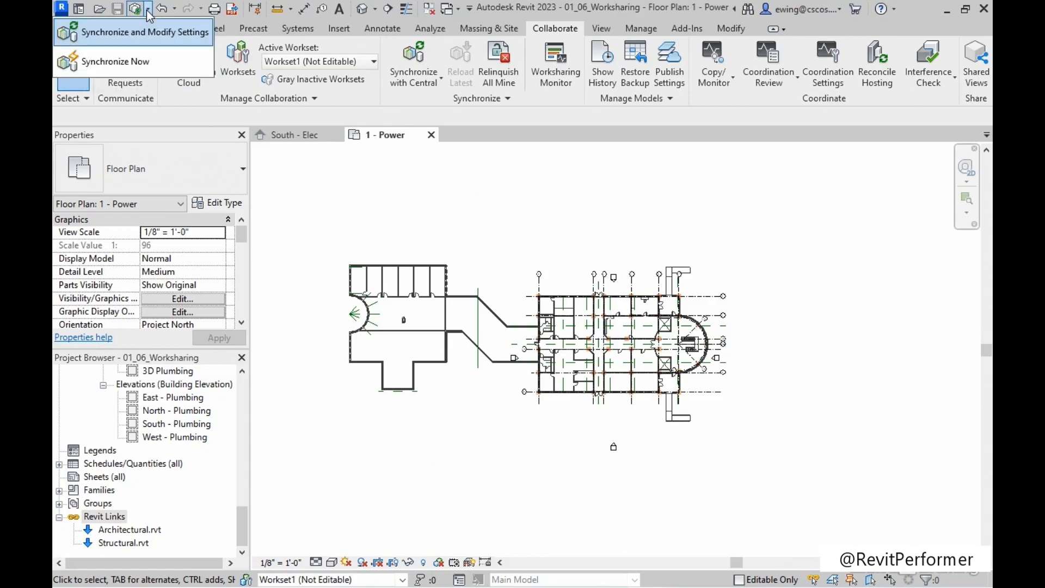
click(140, 62)
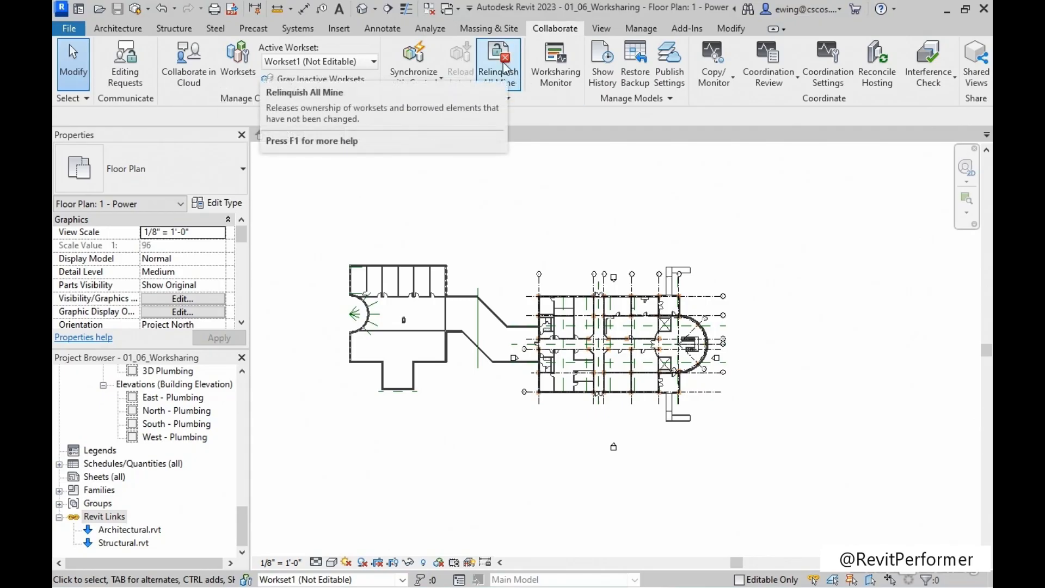
click(238, 65)
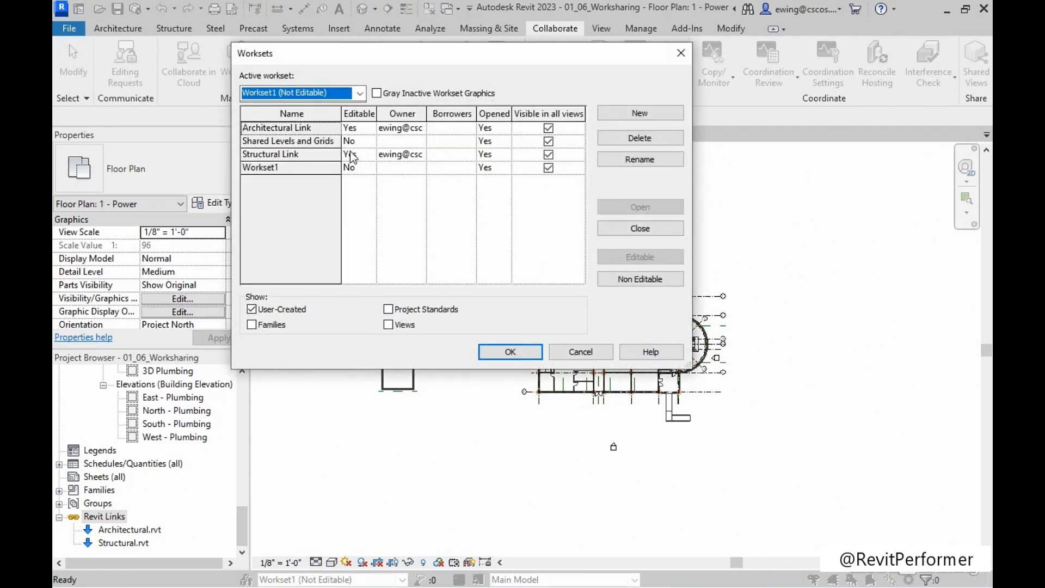
click(491, 353)
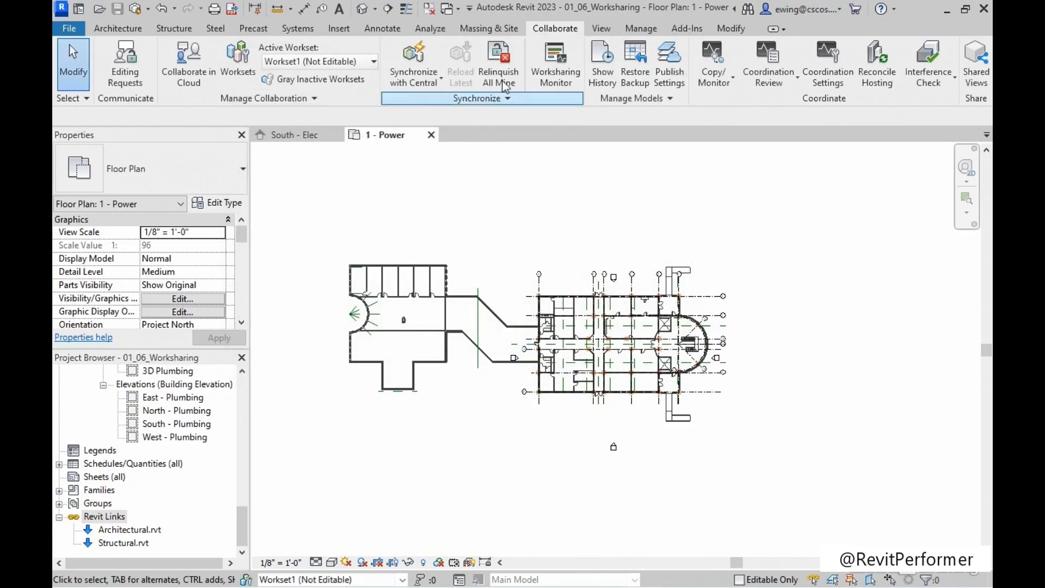
Relinquish all owned worksets and elements, and check the worksets' editable status and owners.
click(508, 66)
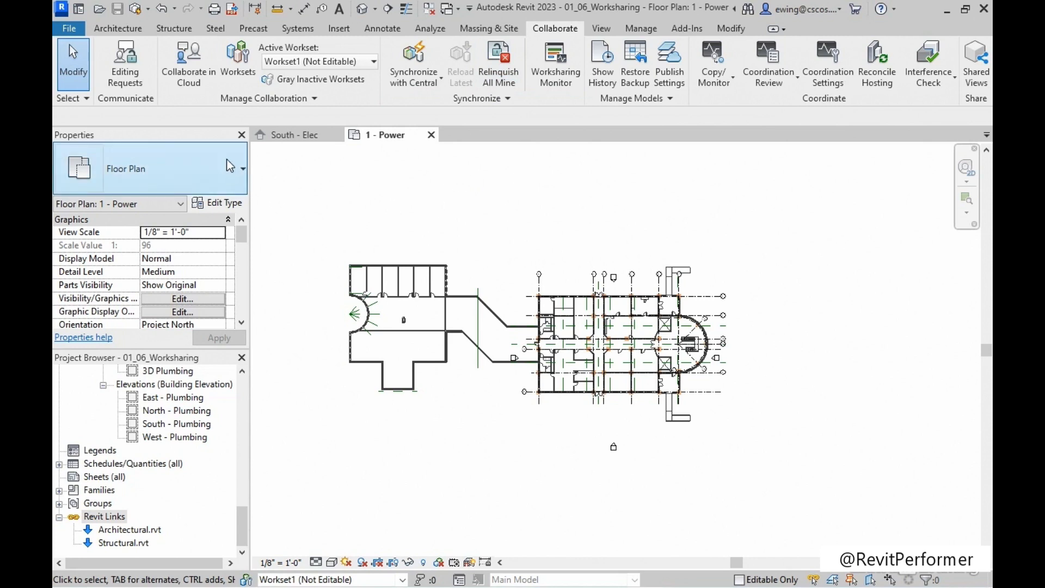
click(238, 65)
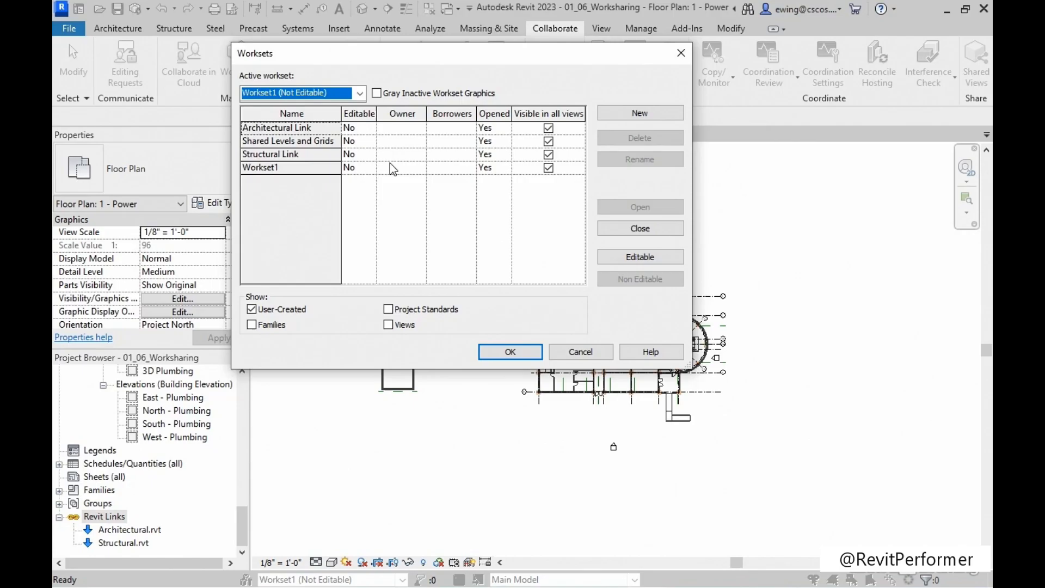
click(486, 352)
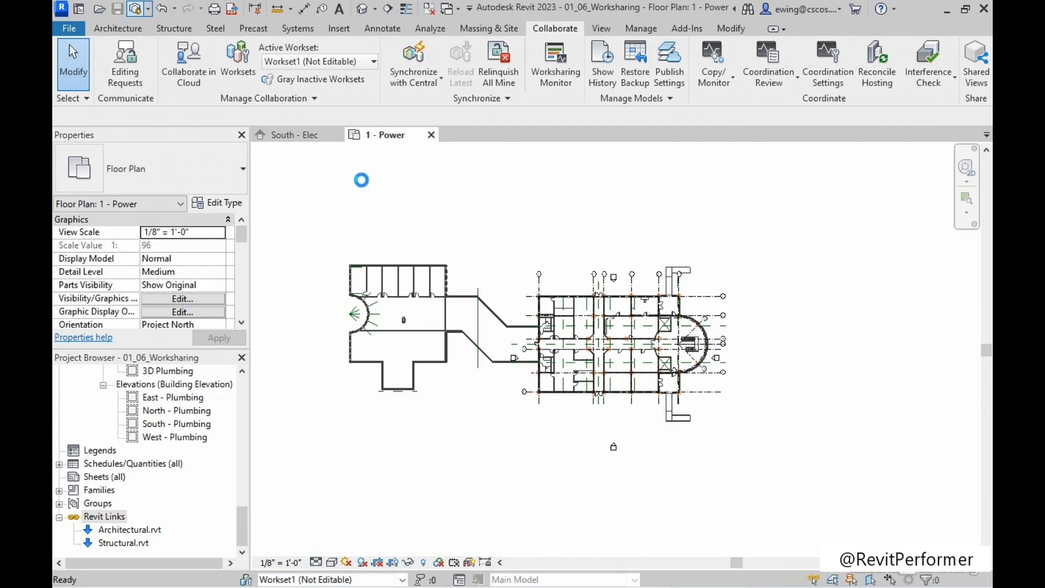
Close the project by closing its 1 - Power and South - Elec views.
click(431, 135)
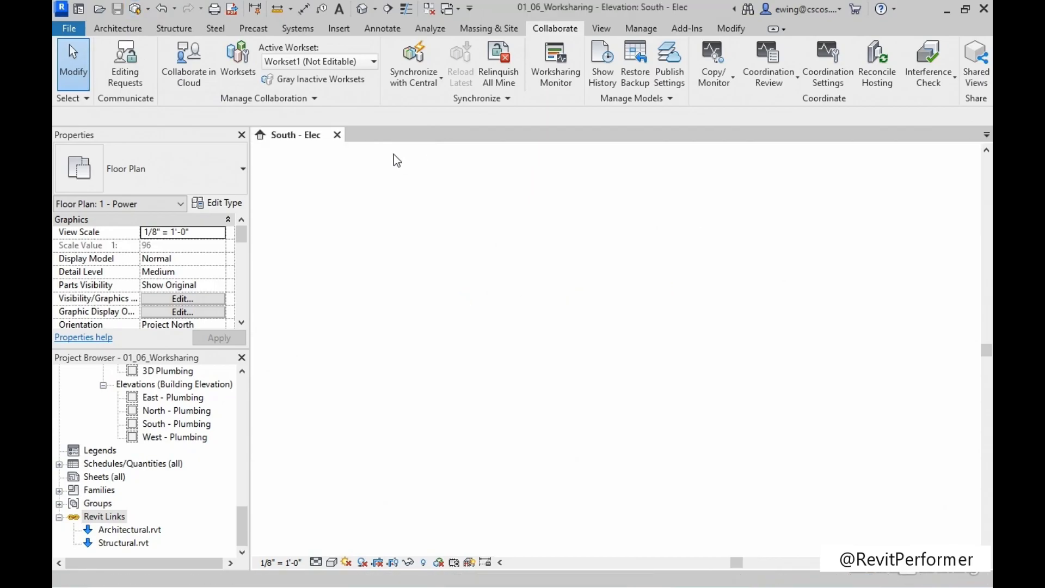
click(337, 134)
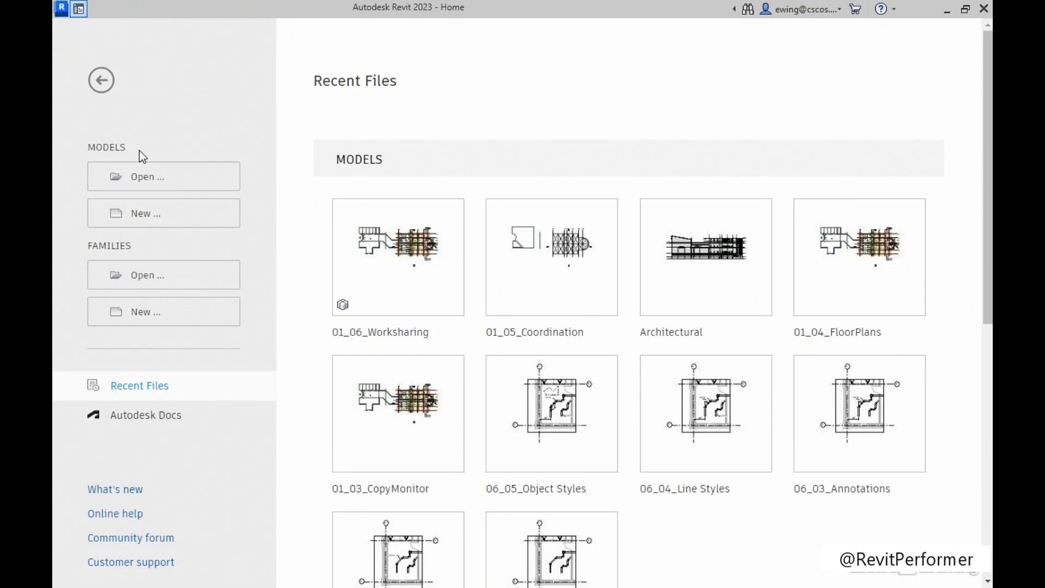
mouse_move(374, 246)
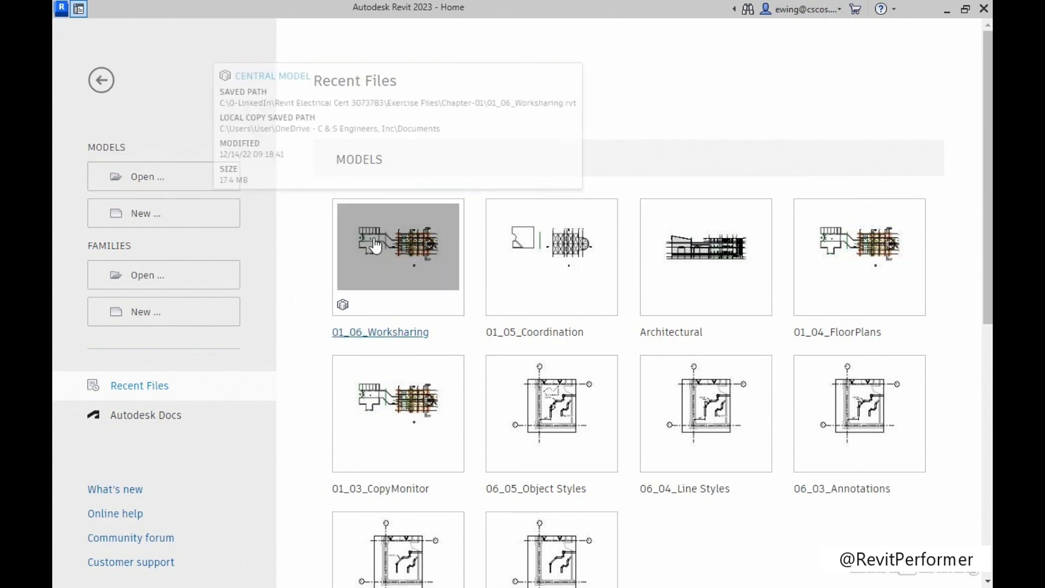
Open 01_06_Worksharing.rvt from the Chapter-01 folder with Create New Local enabled and the workset option set to Specify.
click(139, 179)
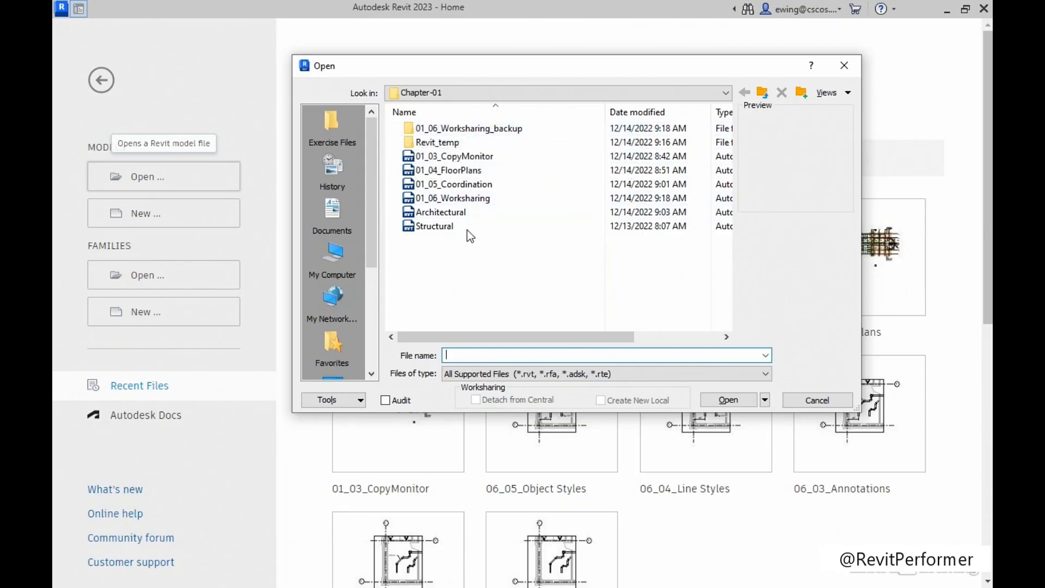
click(468, 198)
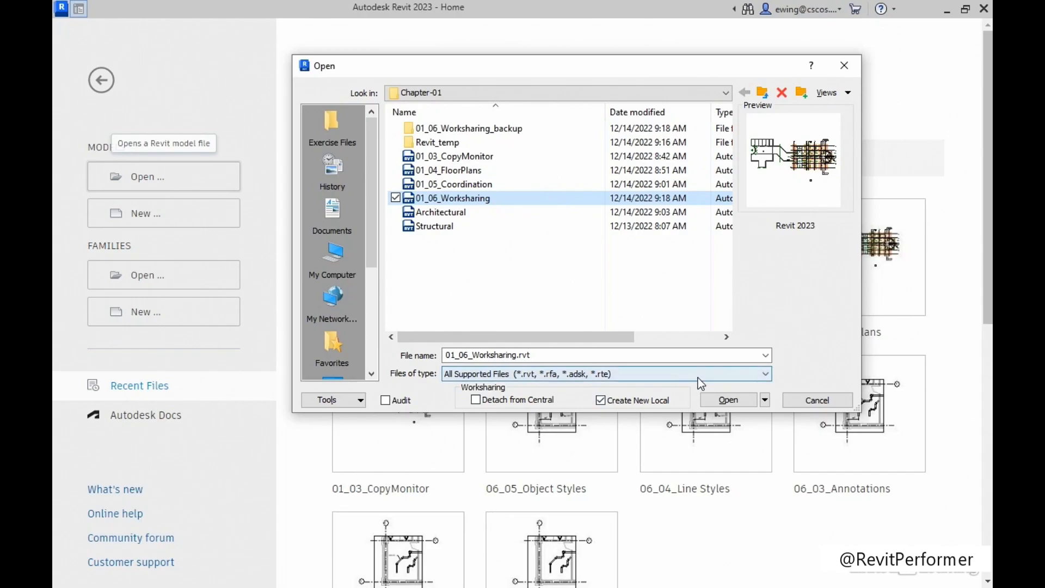
click(764, 402)
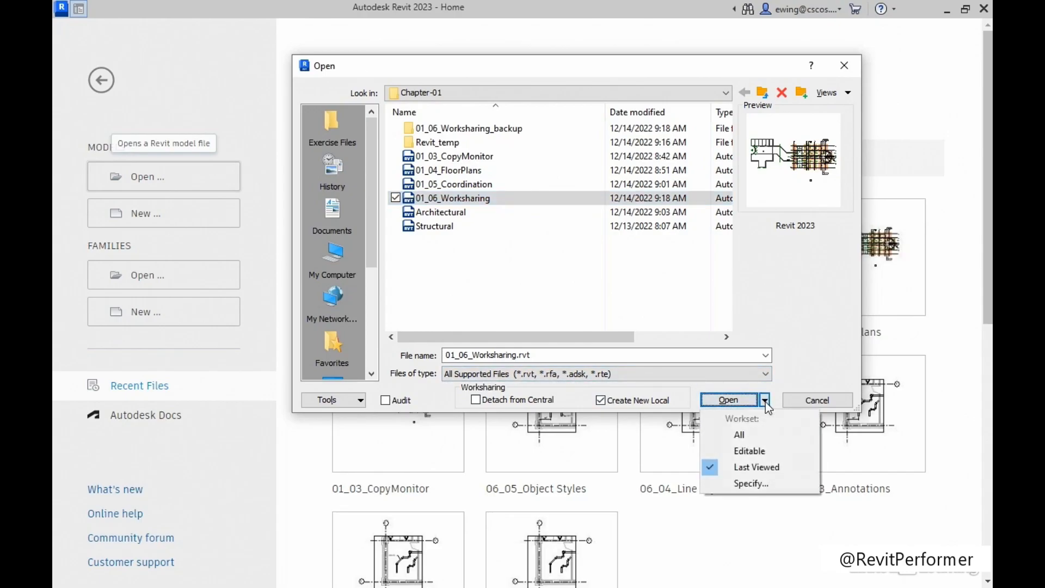
click(749, 482)
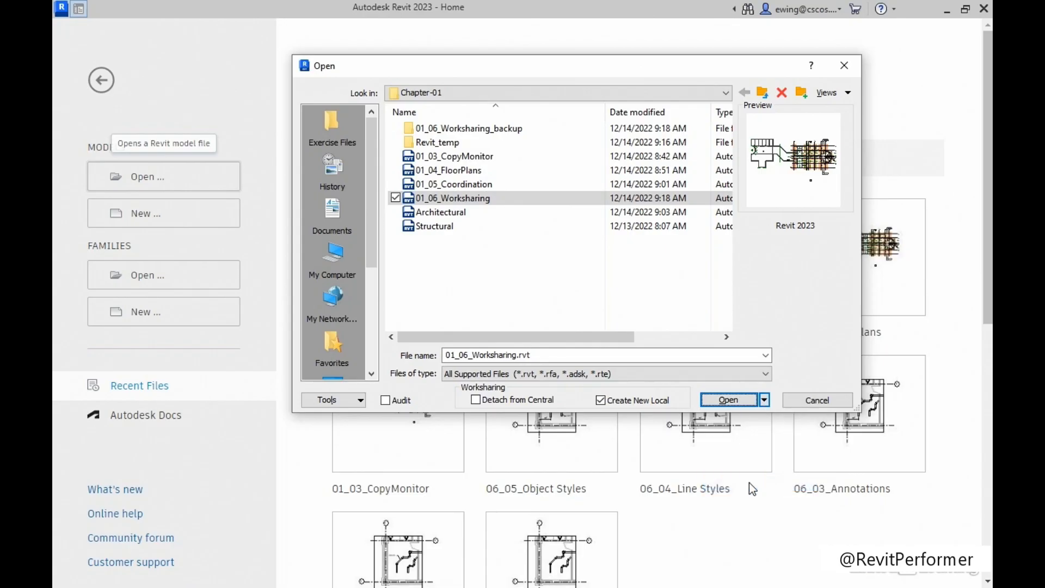
click(735, 401)
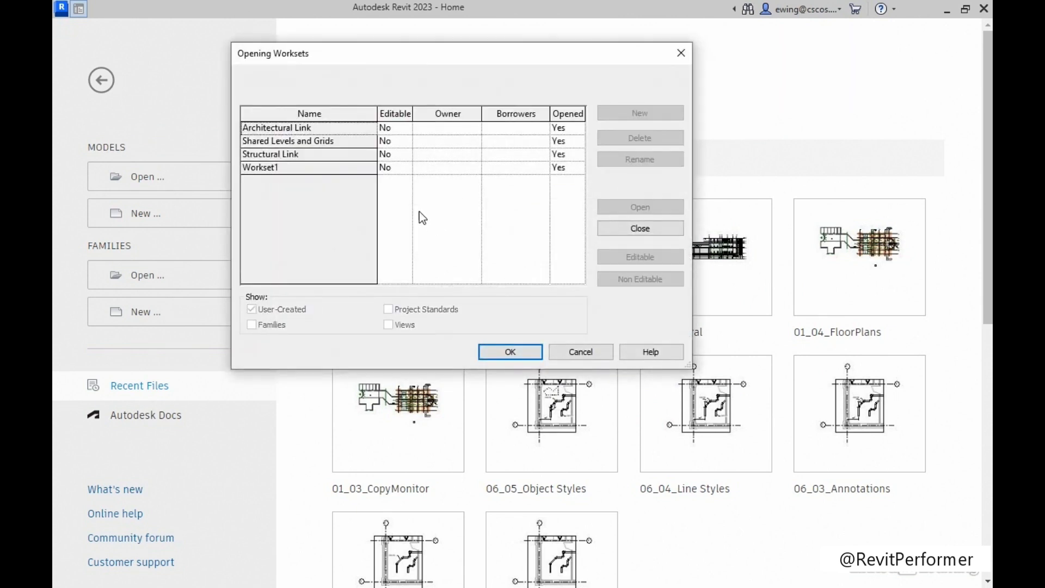
Set the Structural Link workset to closed in the opening worksets, and load the new local model.
click(322, 154)
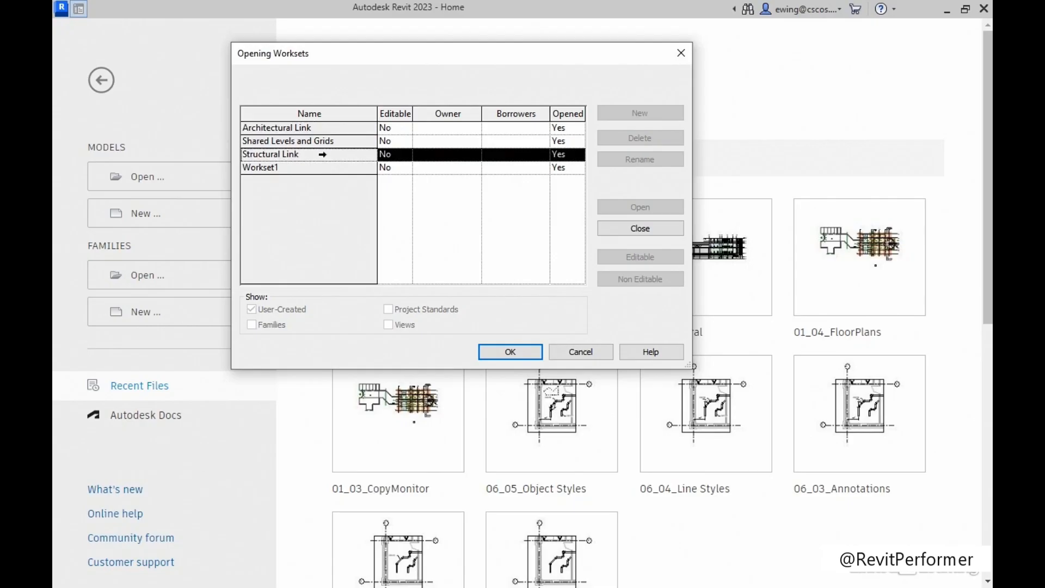
click(640, 228)
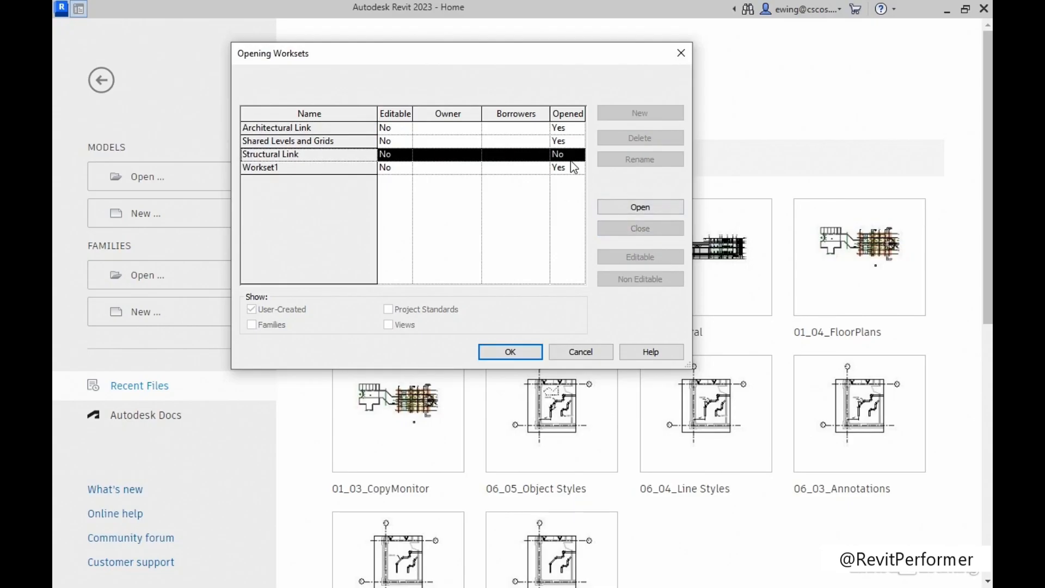
click(520, 353)
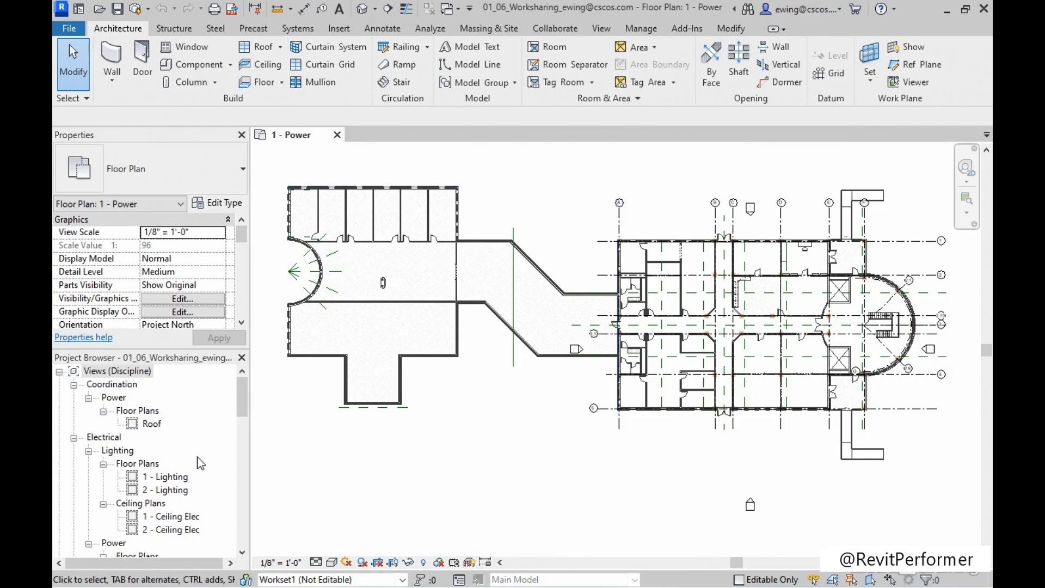
Check the load status of the Architectural.rvt and Structural.rvt links in Manage Links, widening the Status column to read it fully.
drag(242, 403, 243, 530)
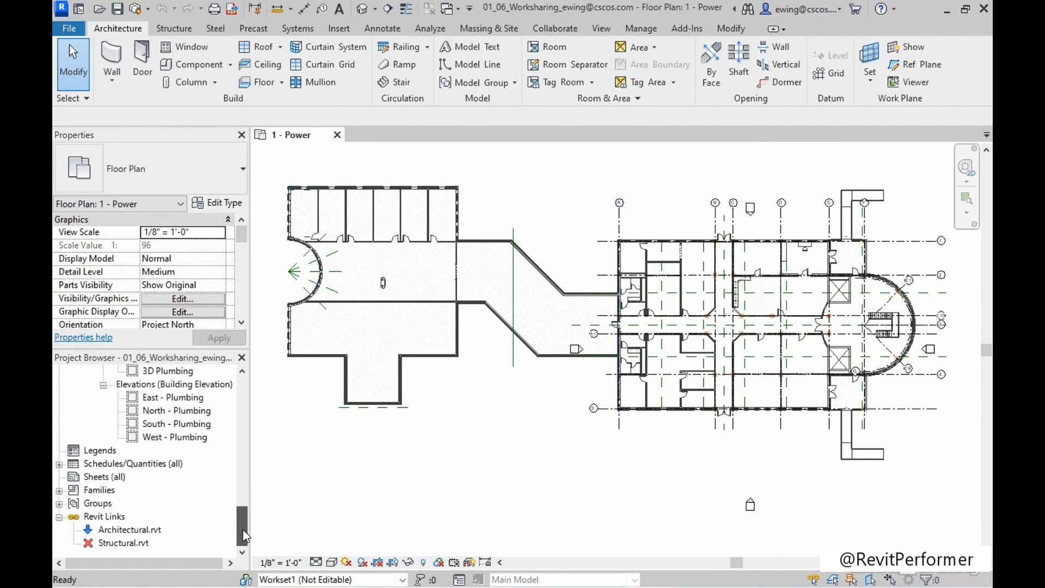
click(115, 543)
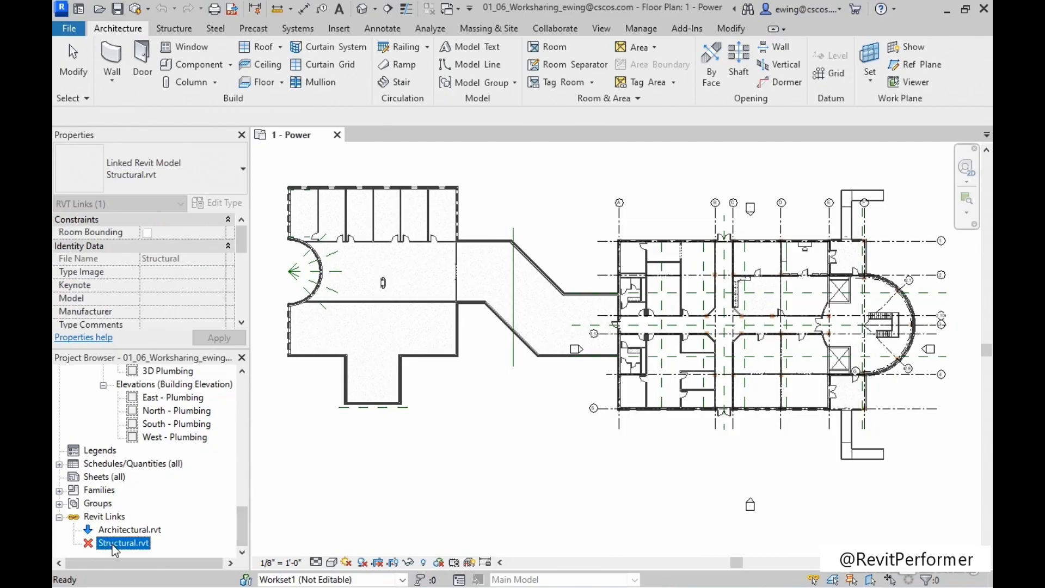
right_click(111, 517)
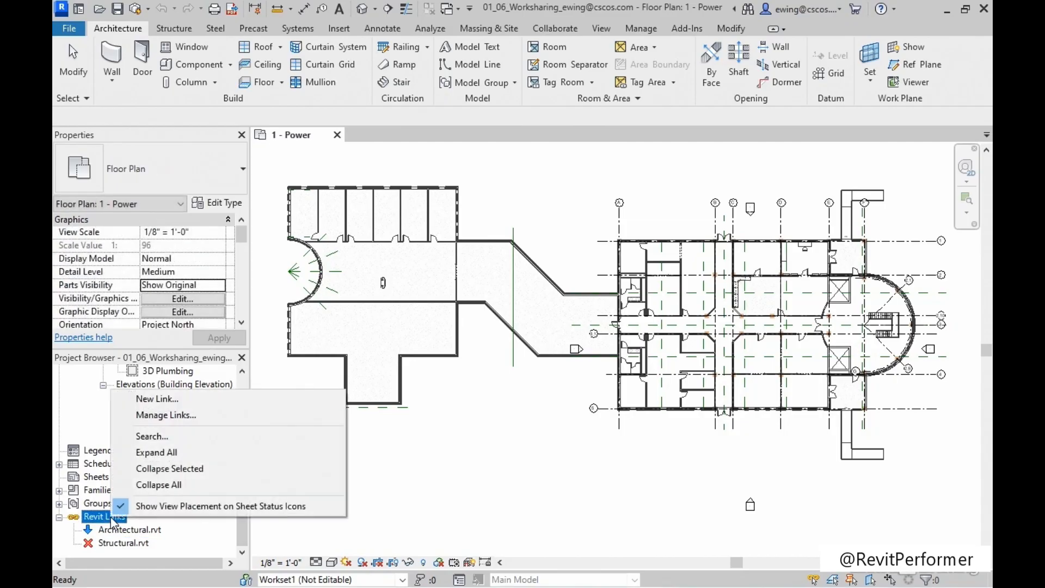
click(211, 415)
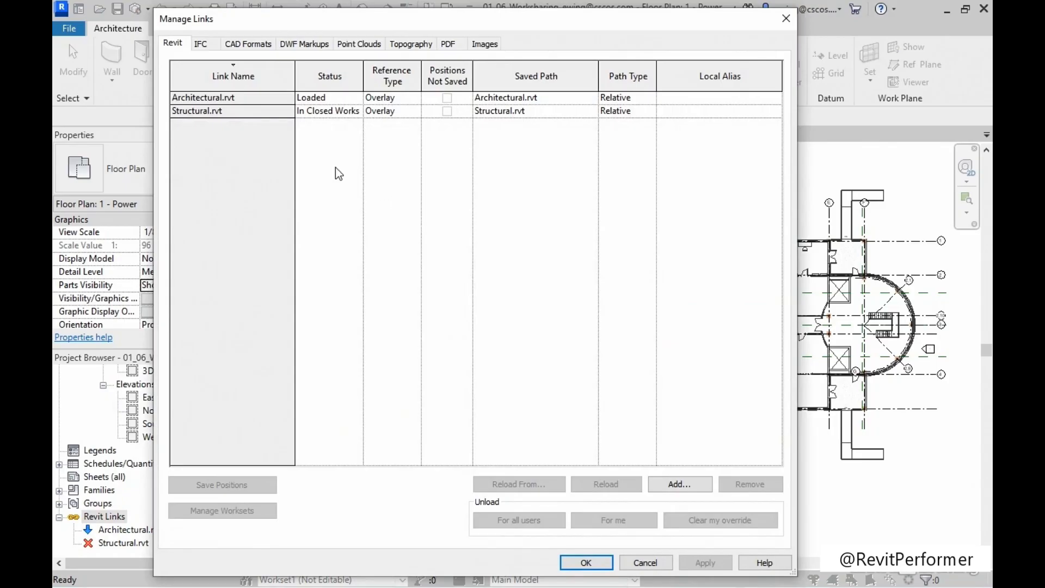
drag(363, 78, 437, 80)
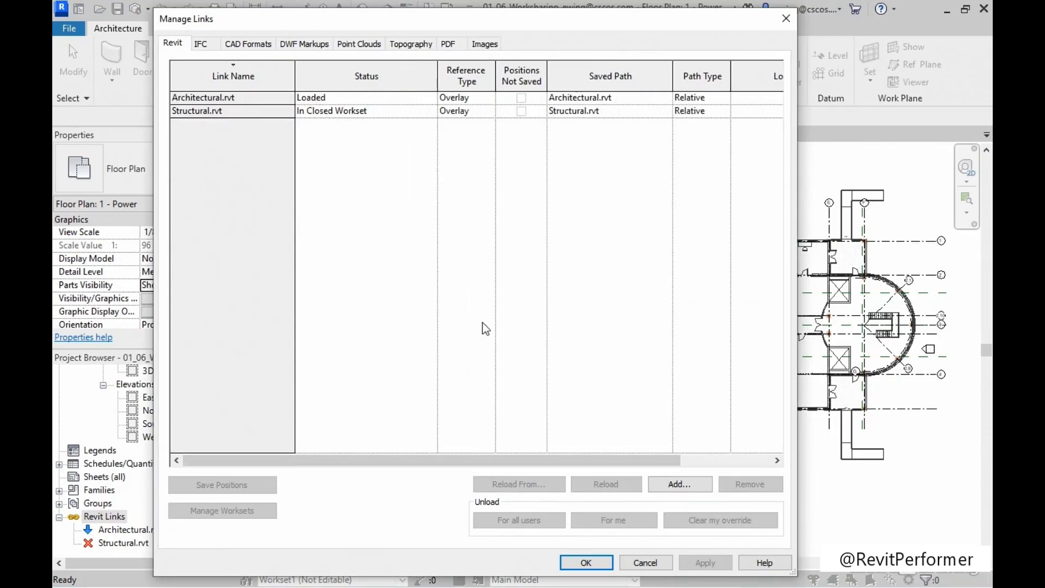
click(586, 561)
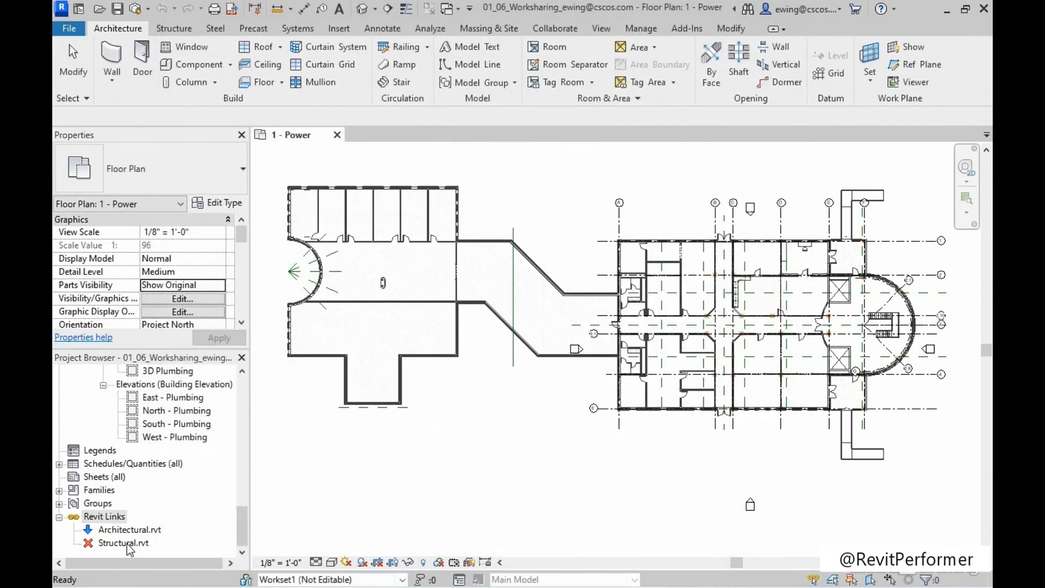
Reload the Structural.rvt link and clear the selection.
right_click(126, 544)
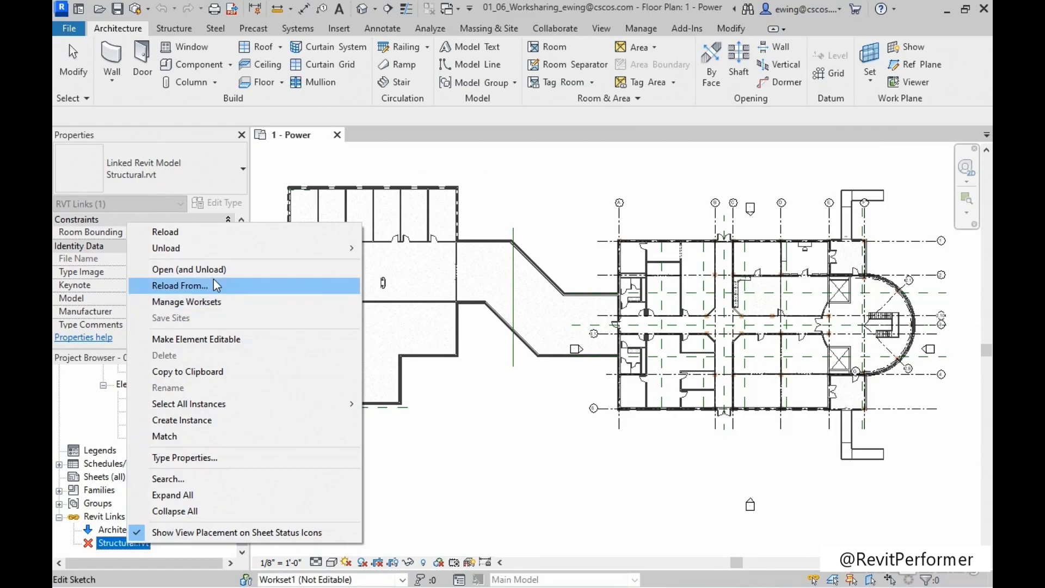
click(214, 232)
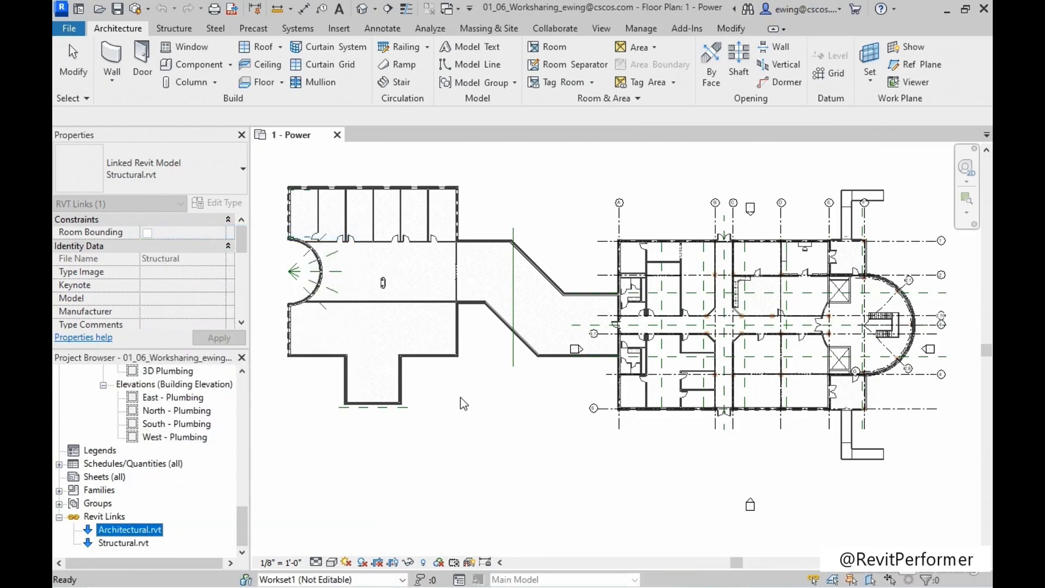
click(463, 404)
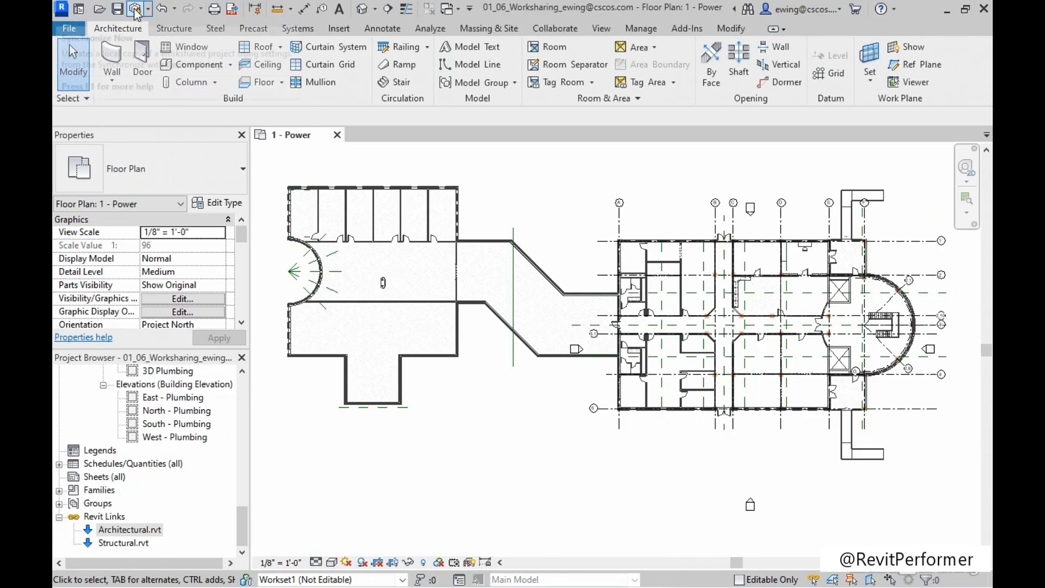
Close the worksharing project, and open the recent Architectural model in its Level 1 floor plan.
click(337, 135)
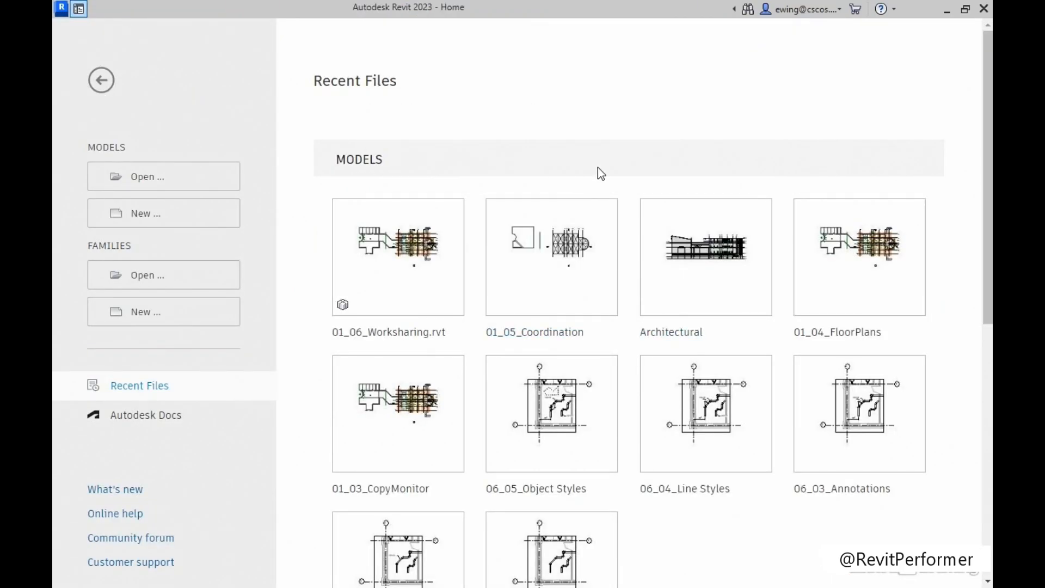
click(701, 245)
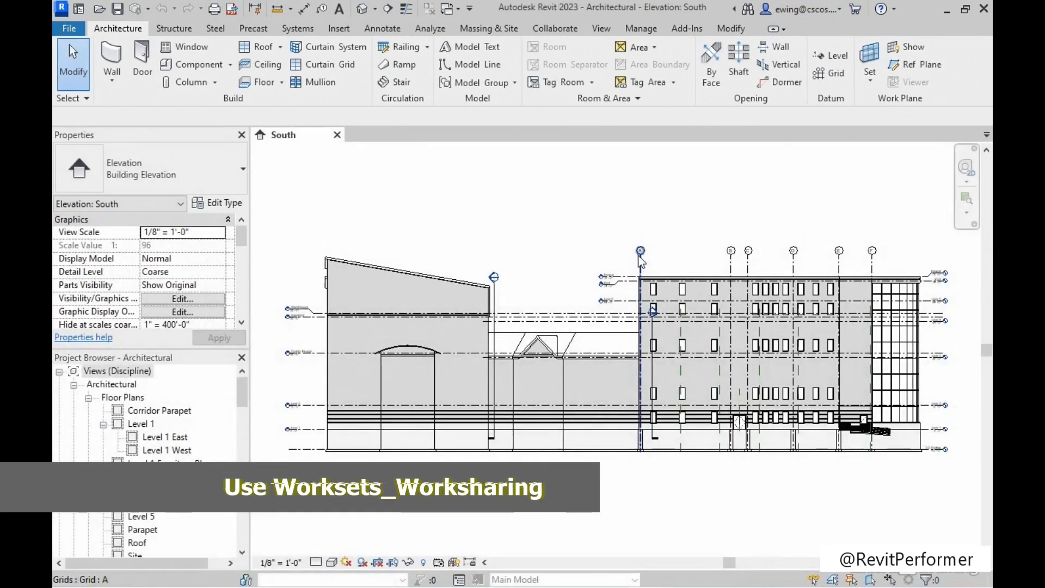
double_click(143, 424)
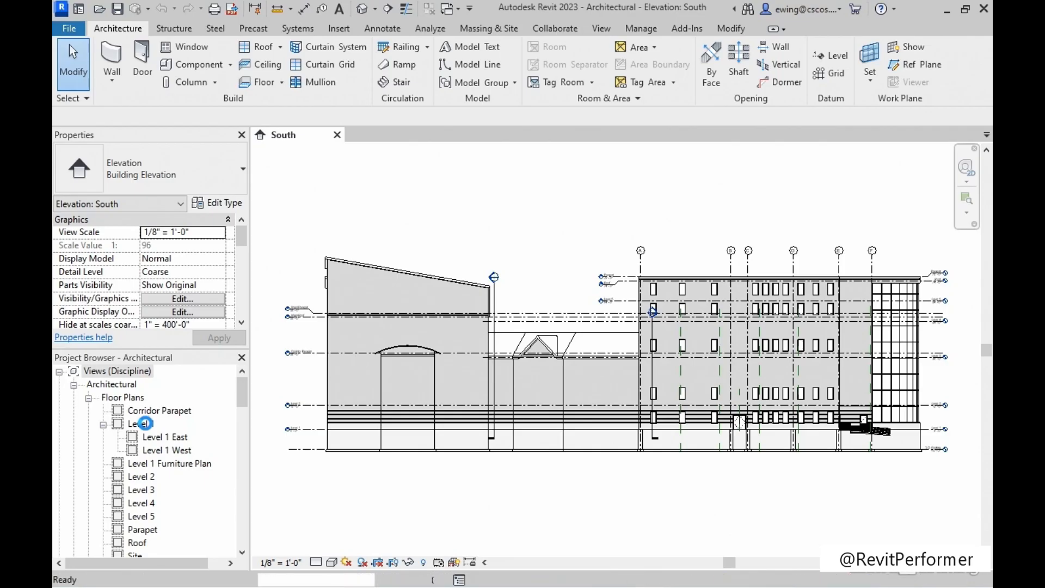
Link 01_06_Worksharing.rvt from the Chapter-01 folder with Auto - Internal Origin to Internal Origin positioning, dismissing the nested links message.
drag(240, 394, 243, 551)
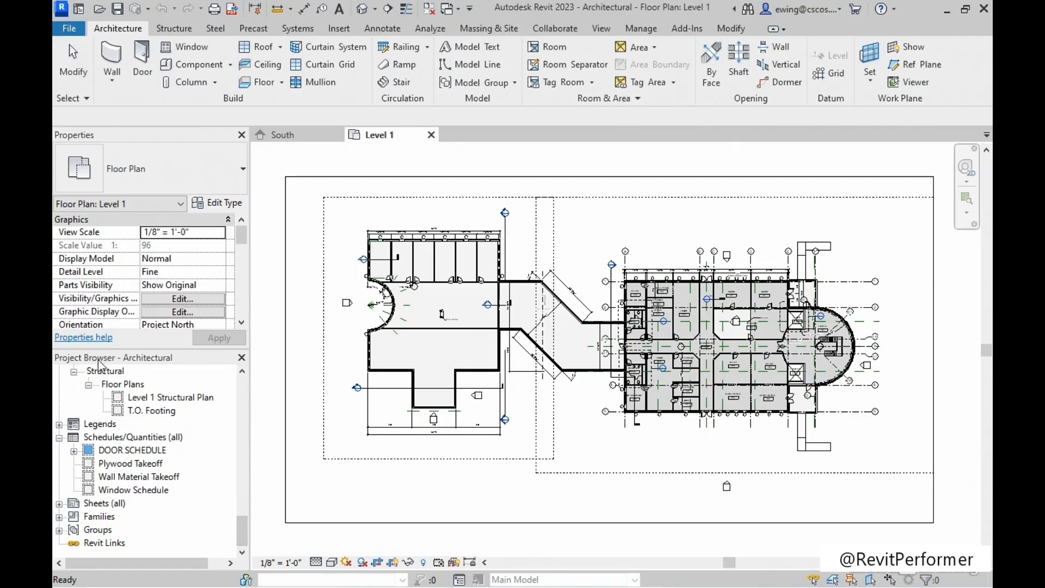
right_click(101, 545)
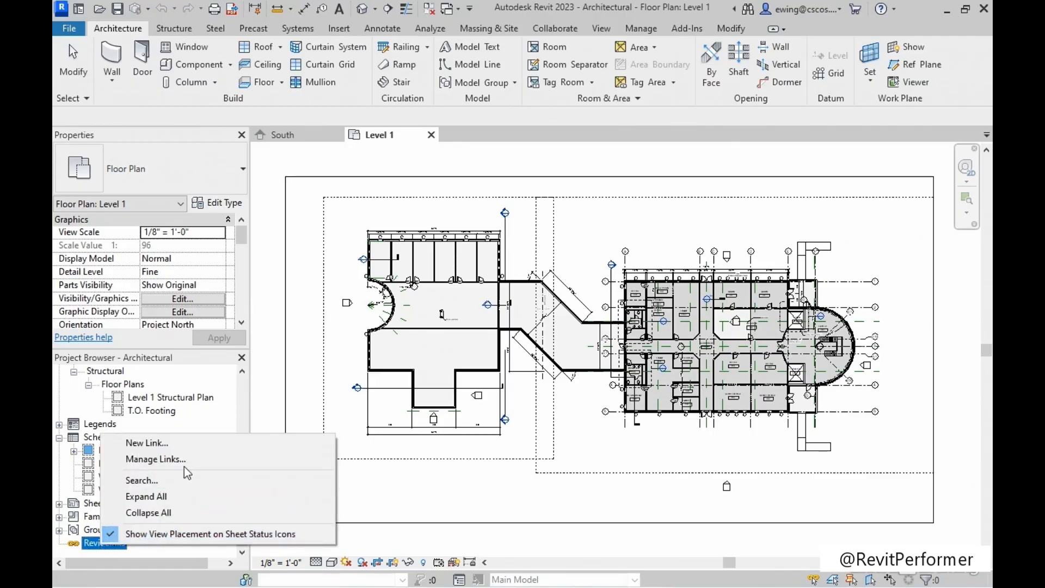
click(185, 445)
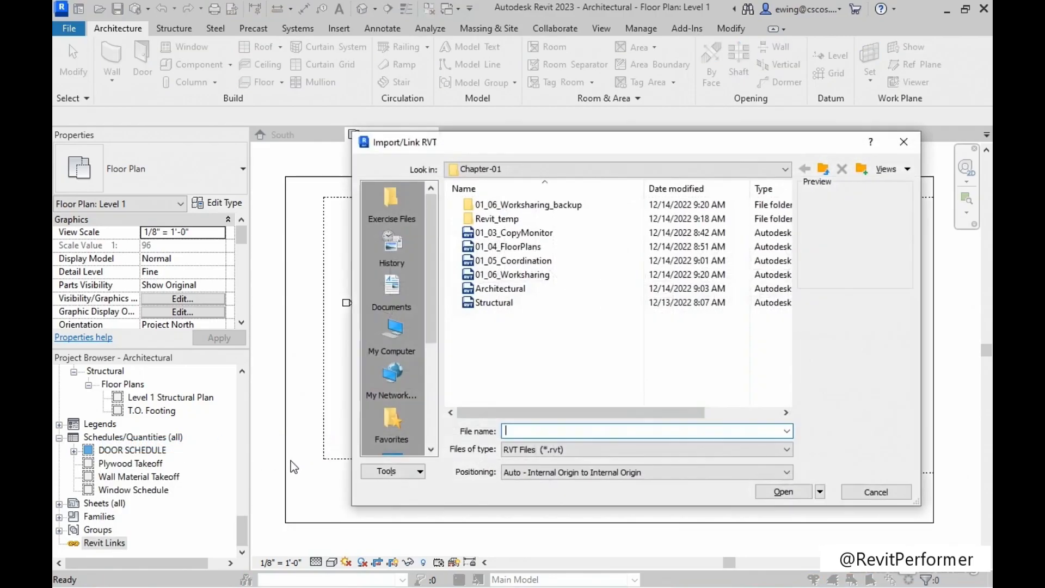
click(536, 279)
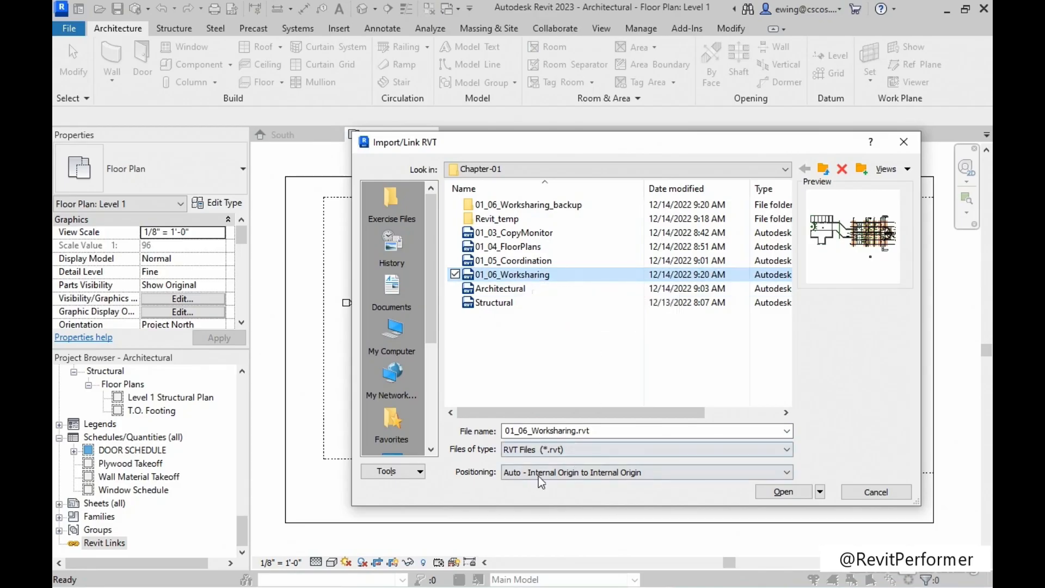
click(768, 492)
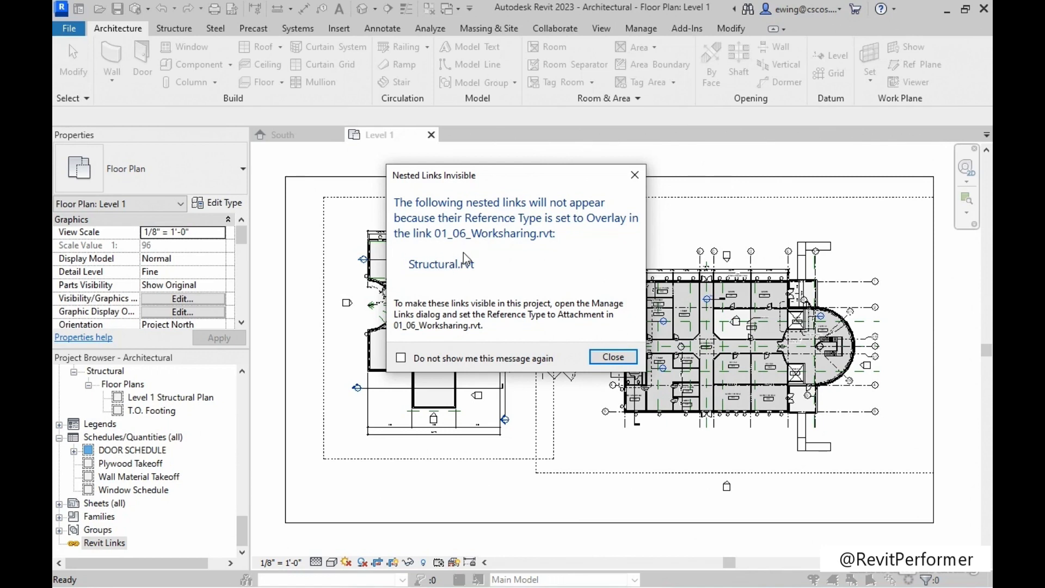
click(612, 358)
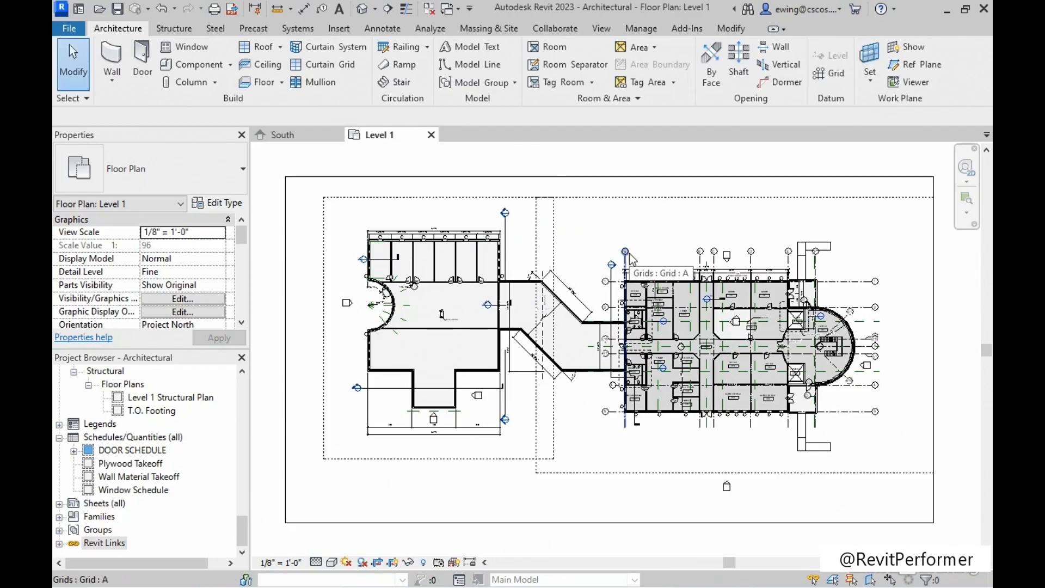
Pin the linked 01_06_Worksharing.rvt model in place on the Level 1 plan and deselect it.
key(Tab)
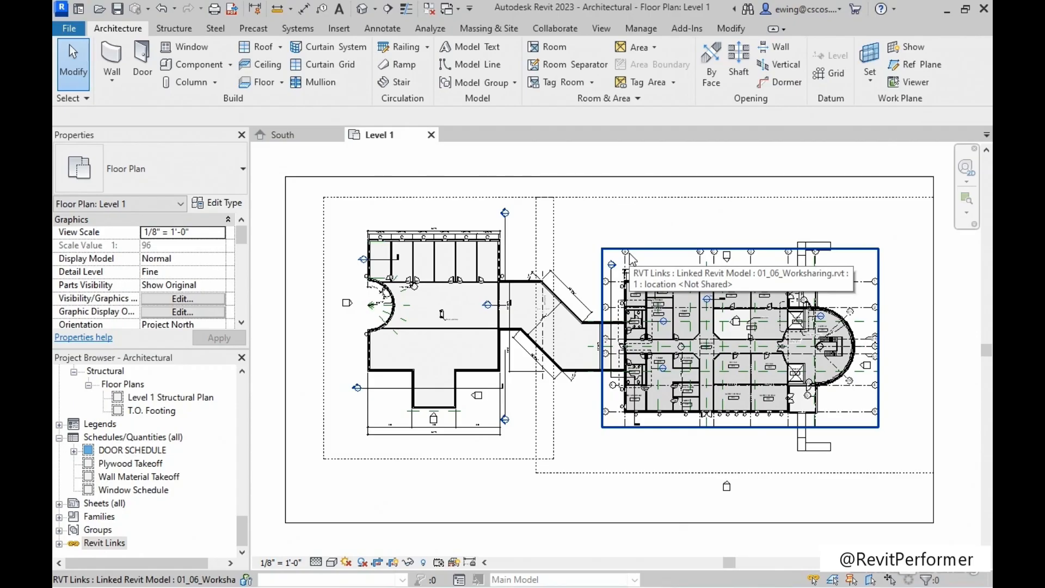
click(631, 259)
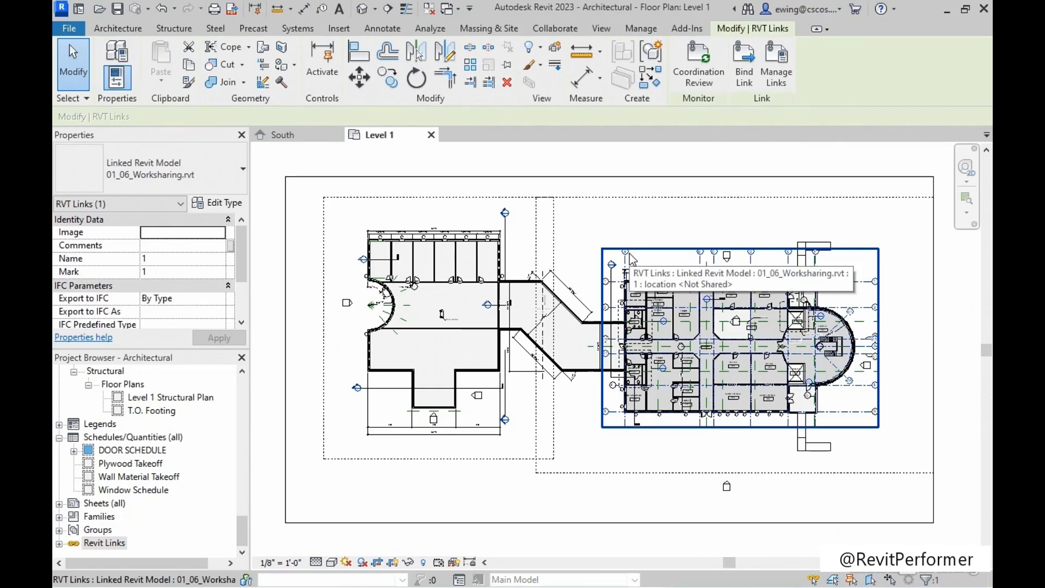
click(507, 66)
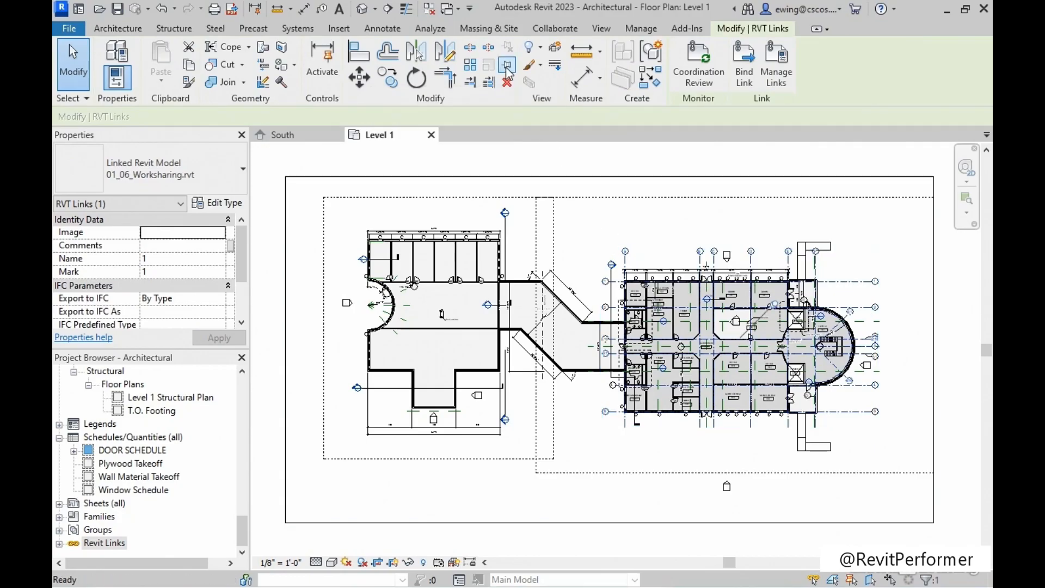
click(604, 235)
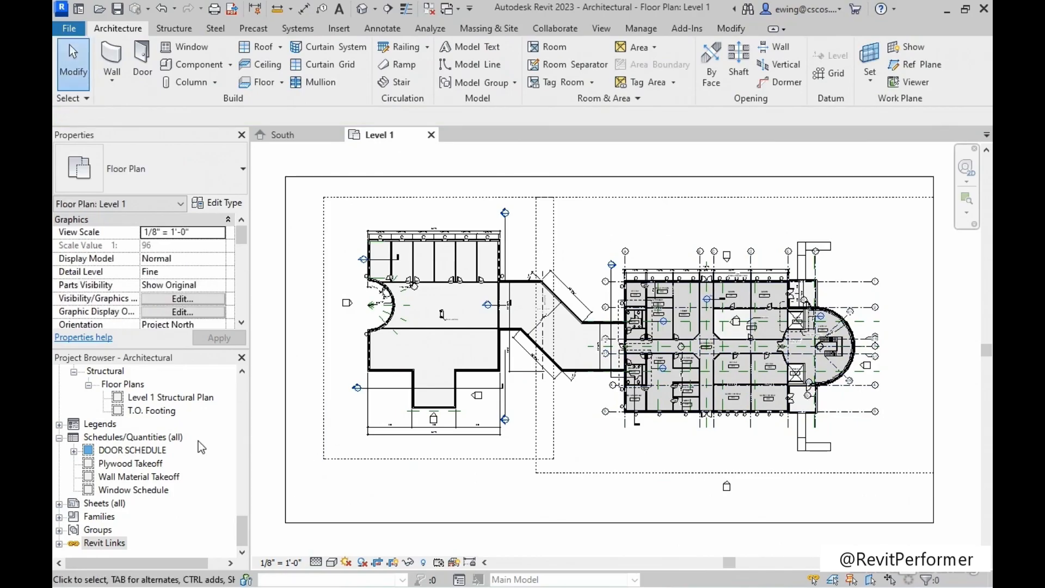
Close the Shared Levels and Grids workset of the 01_06_Worksharing.rvt link through Manage Links, and reload the link.
right_click(109, 543)
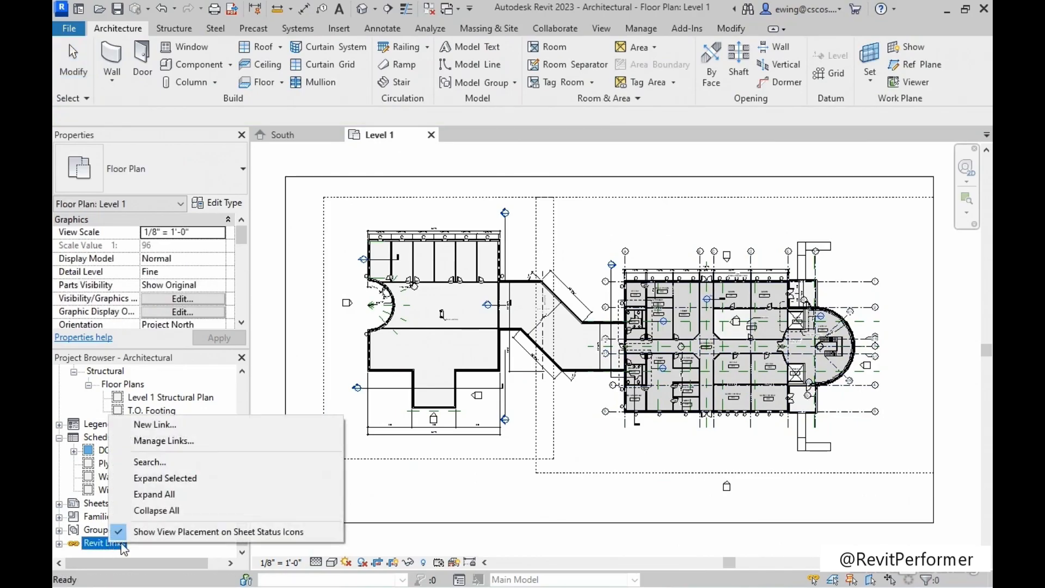
click(213, 442)
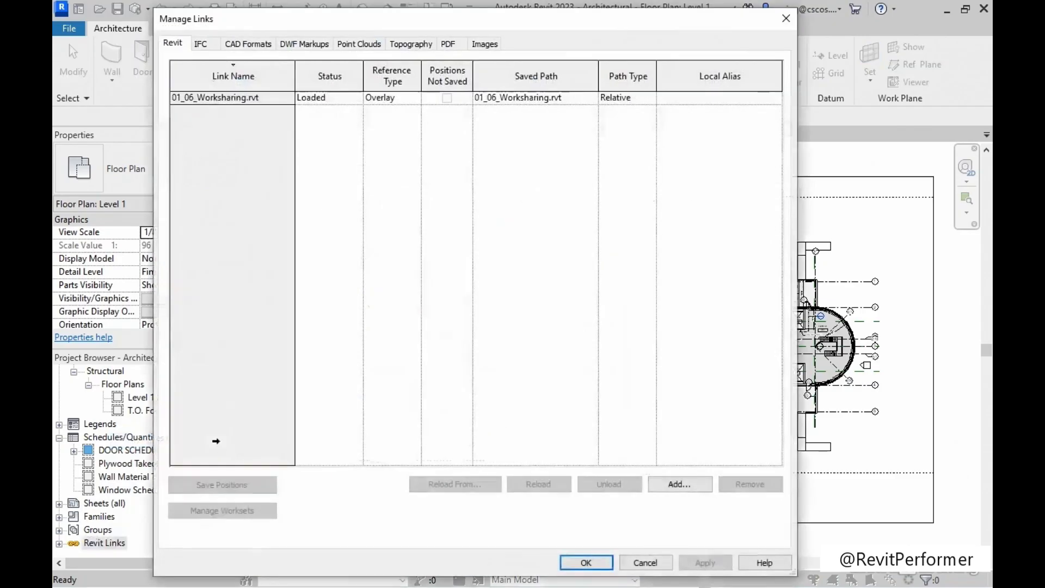
click(233, 98)
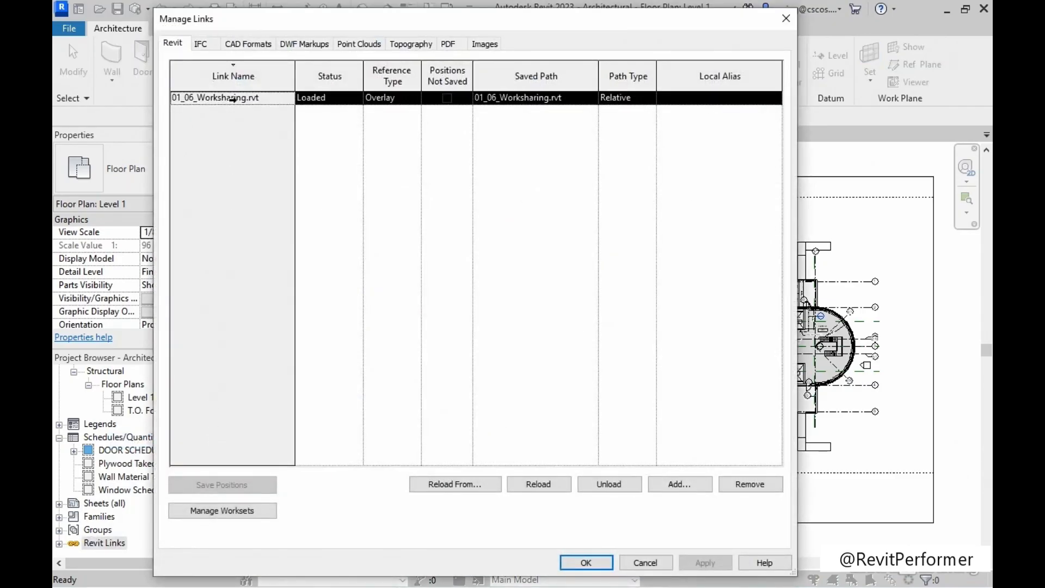
click(224, 511)
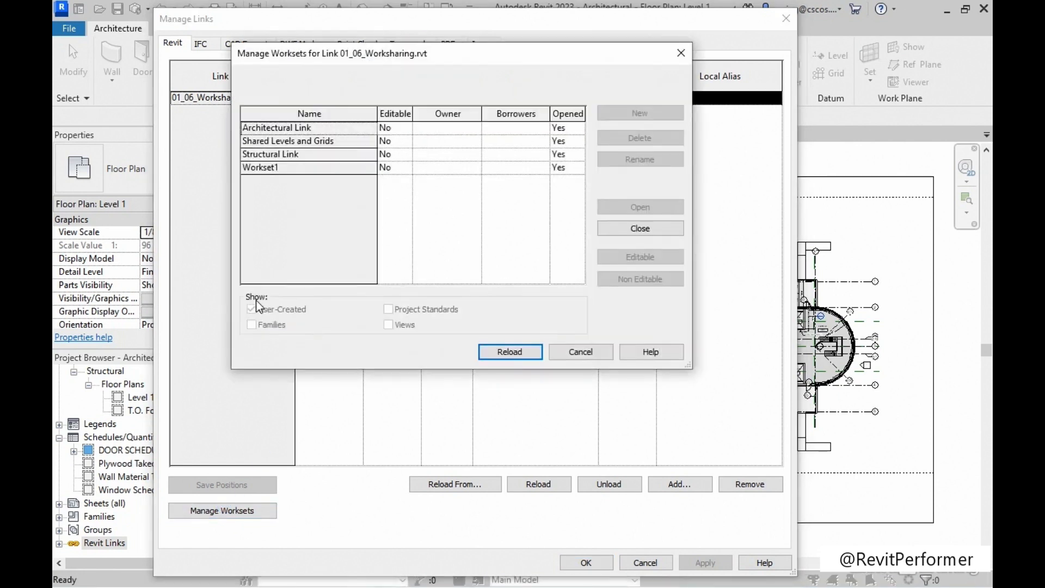
click(311, 142)
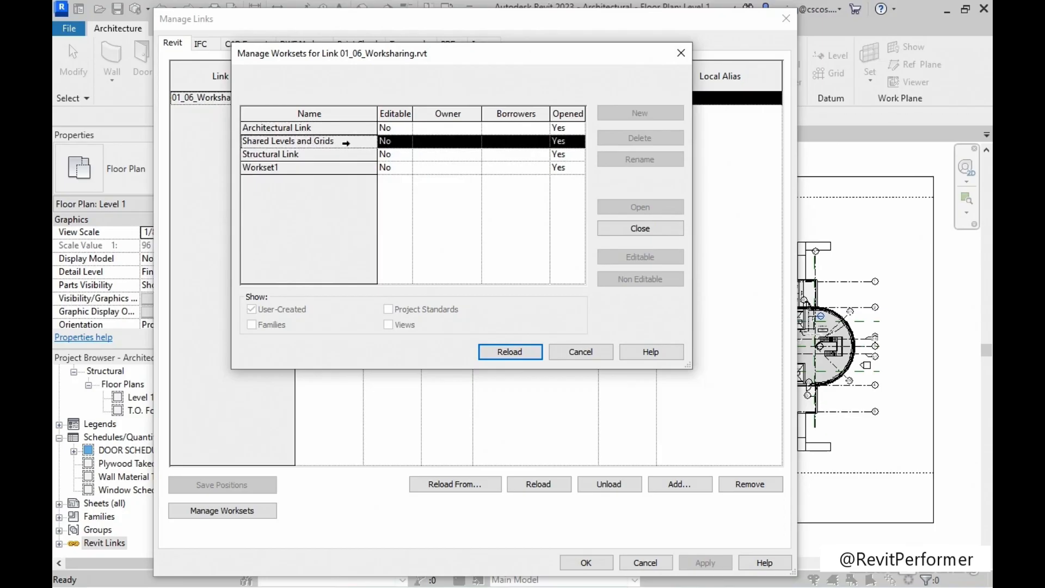
click(641, 231)
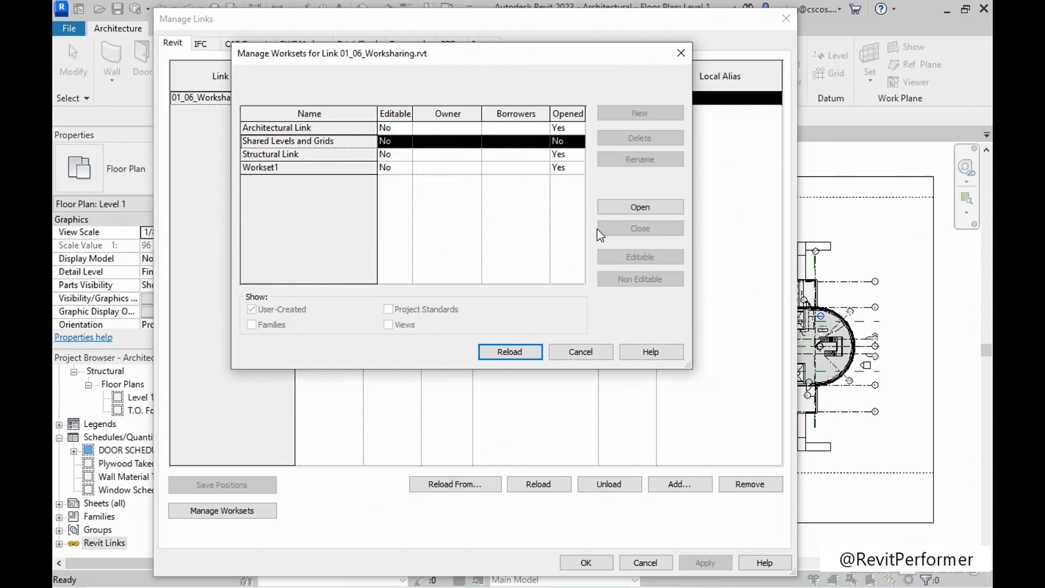
click(498, 353)
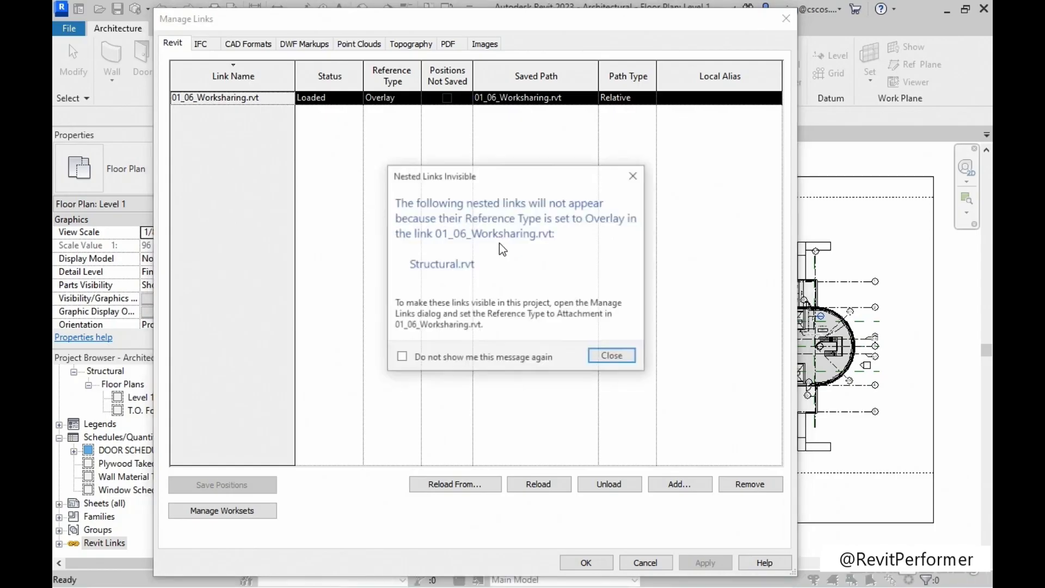
click(601, 354)
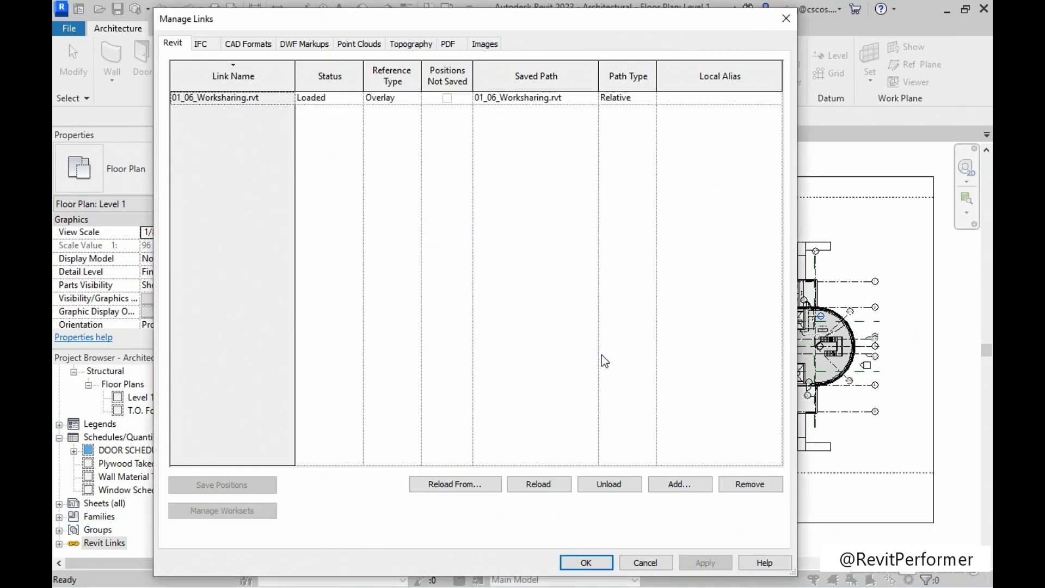
click(585, 562)
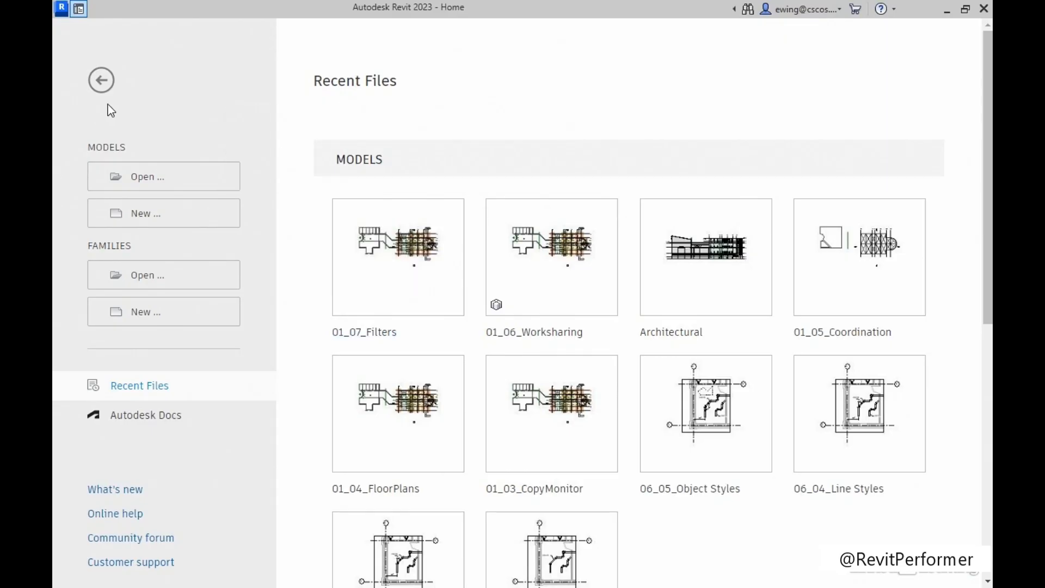
Open the 01_07_Filters.rvt project from the Chapter-01 folder of the Exercise Files.
click(145, 180)
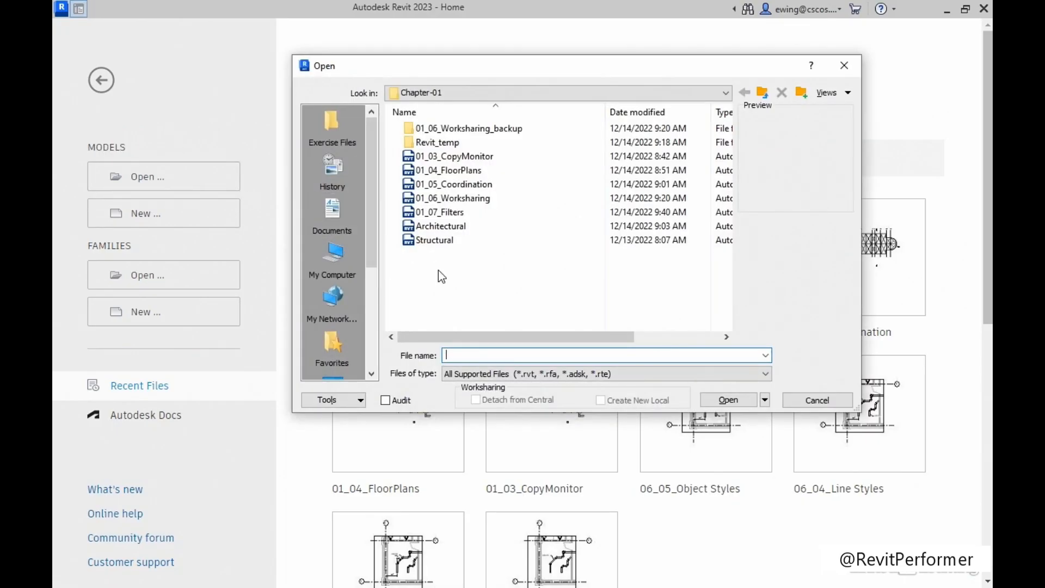
click(338, 116)
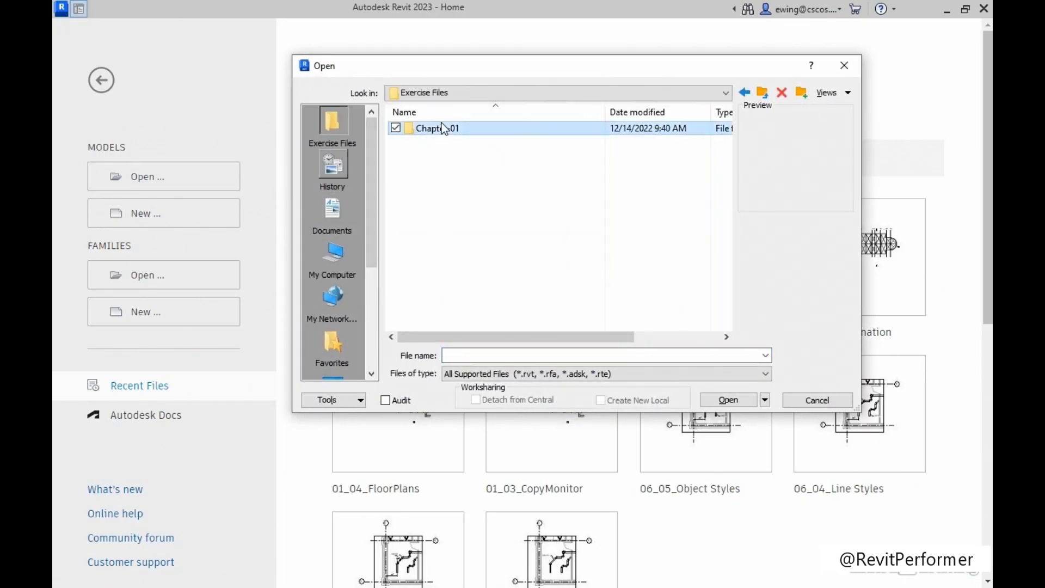
double_click(443, 127)
click(440, 212)
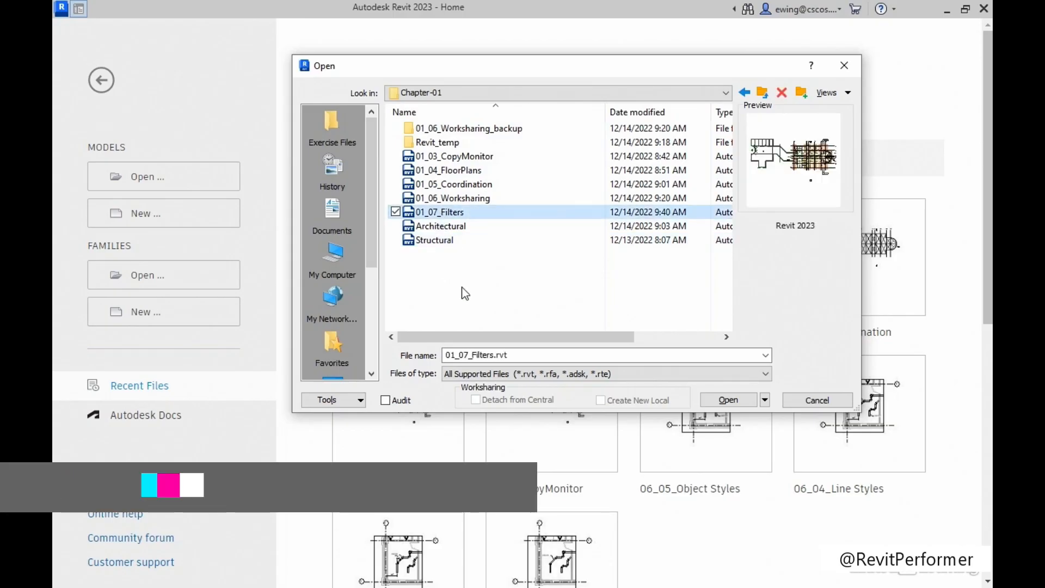
click(729, 400)
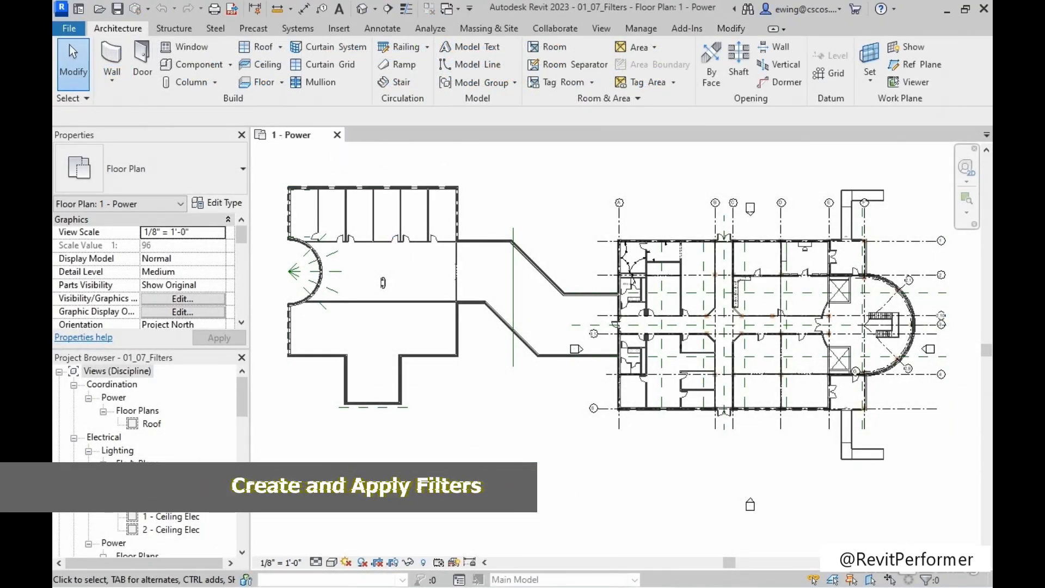
Examine the receptacles and circuit wiring in the north-west rooms of the 1 - Power floor plan.
scroll(168, 433, down, 1)
scroll(169, 433, down, 5)
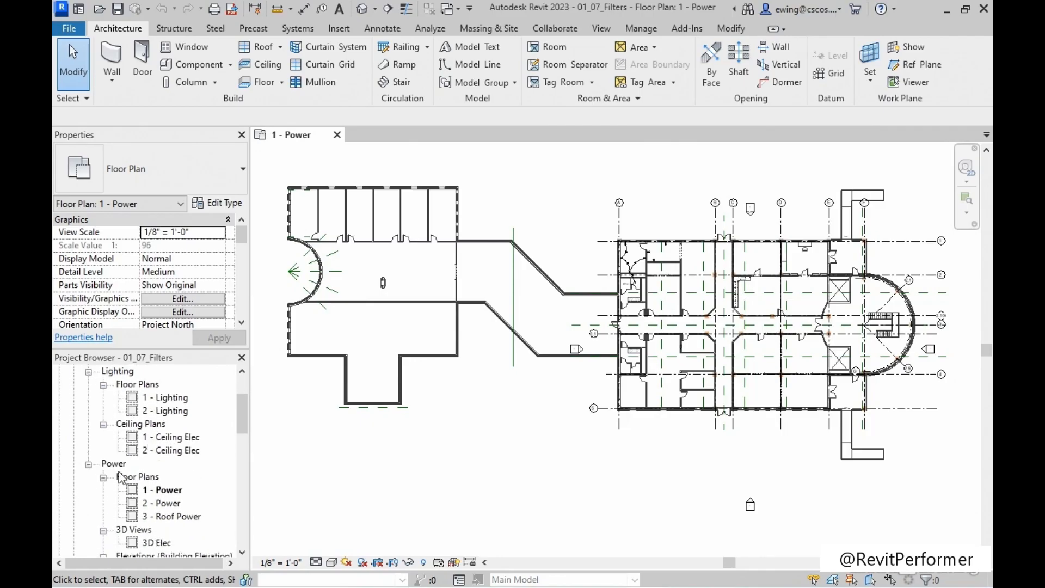
scroll(122, 477, down, 2)
click(168, 464)
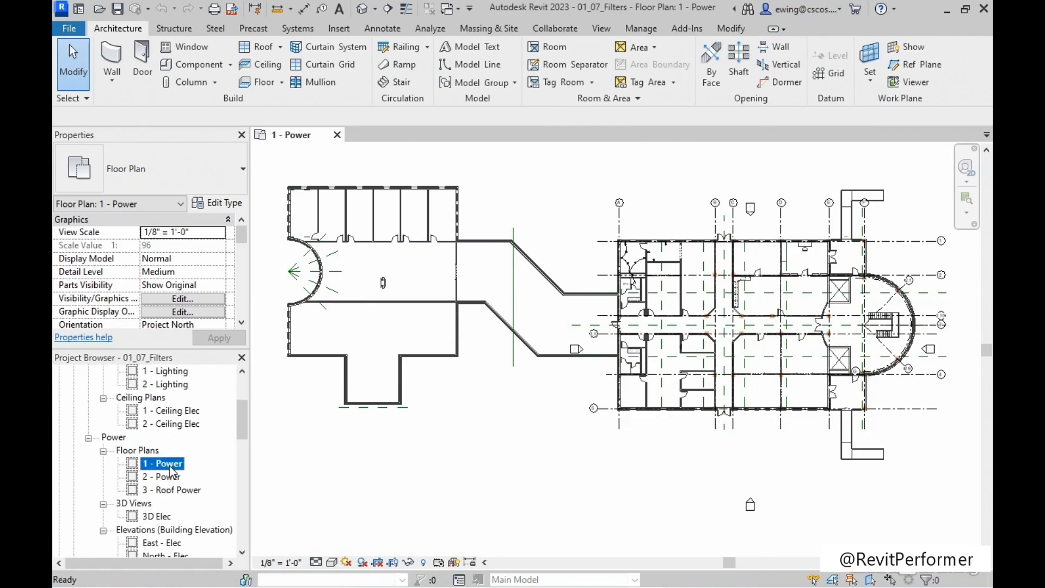
middle_drag(488, 455, 447, 454)
scroll(586, 236, up, 6)
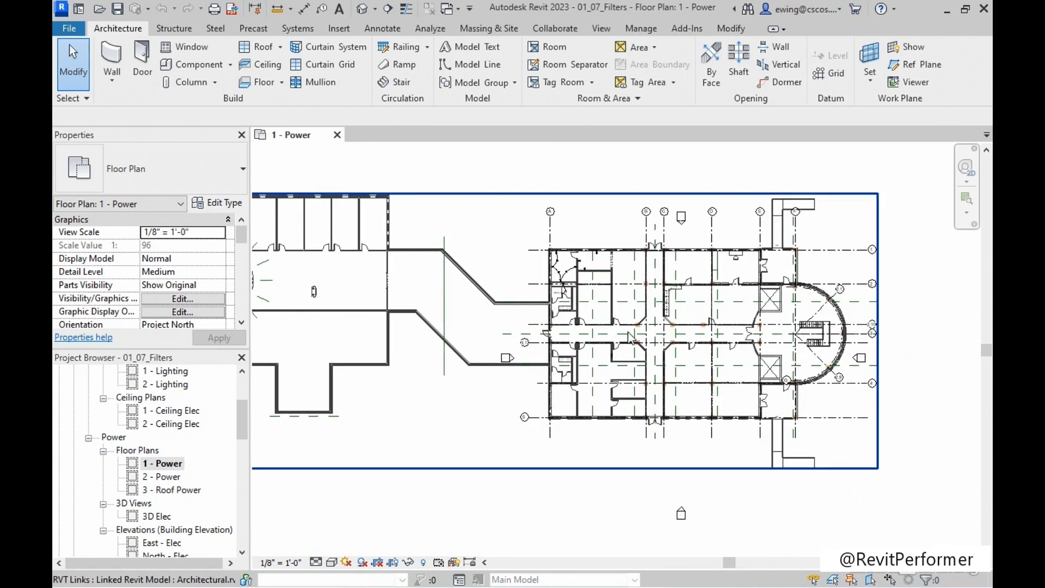
middle_drag(523, 253, 612, 229)
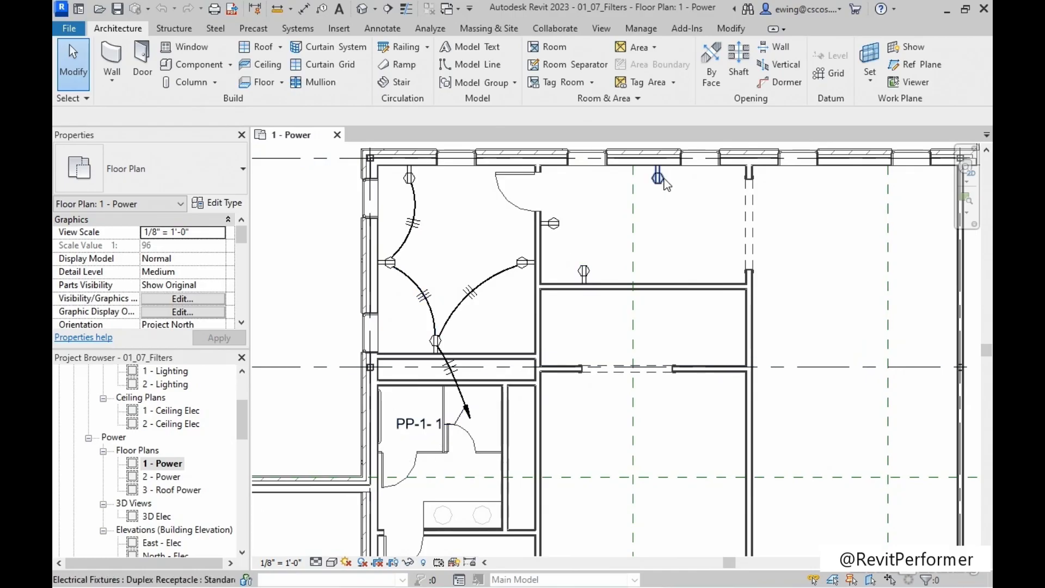
middle_drag(586, 248, 593, 254)
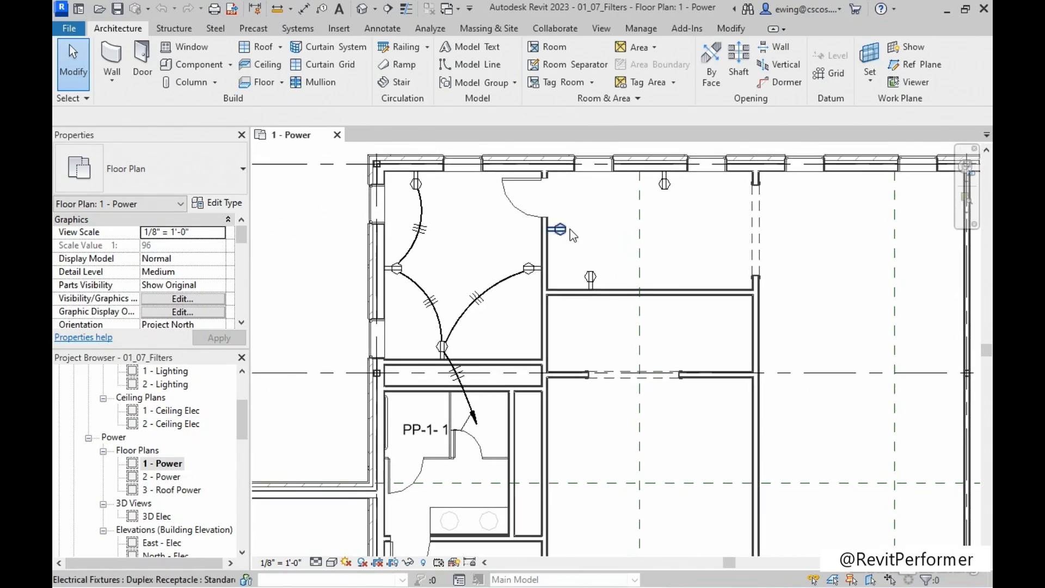
middle_drag(617, 220, 618, 222)
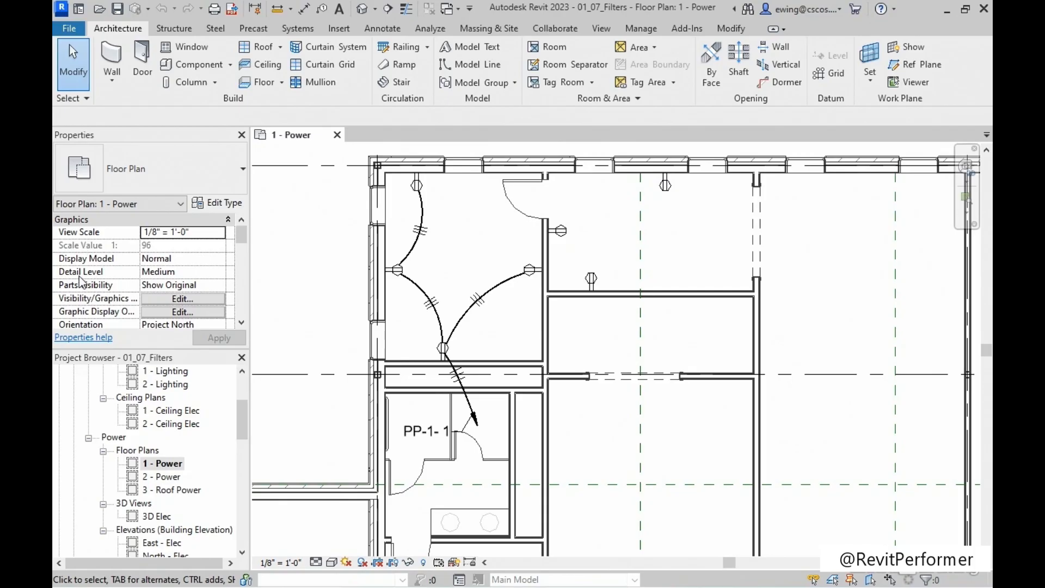
Create a rule-based filter named Not on Circuit from the Visibility/Graphic Overrides of the 1 - Power plan.
click(188, 301)
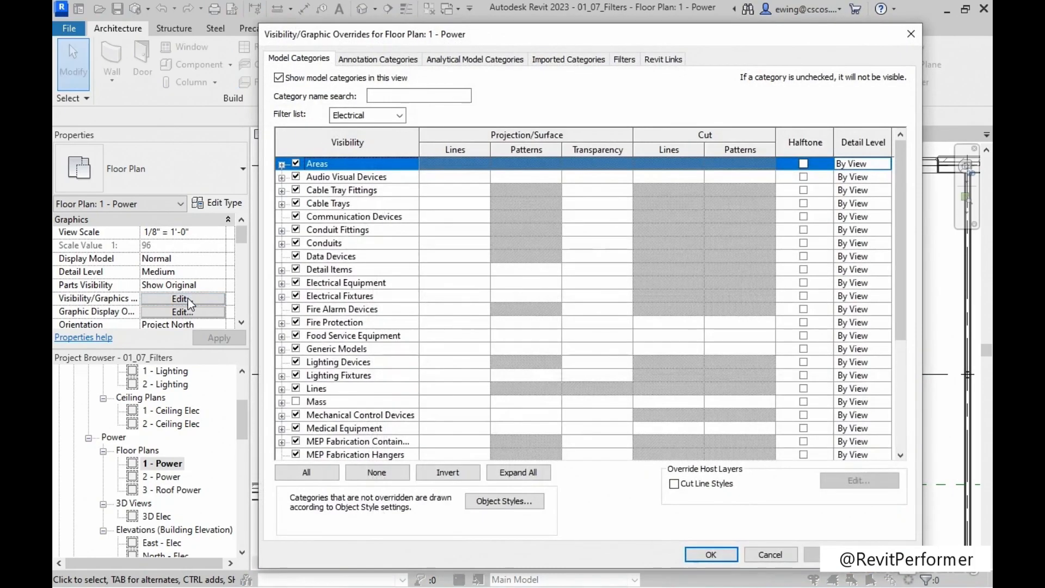
drag(606, 41, 566, 33)
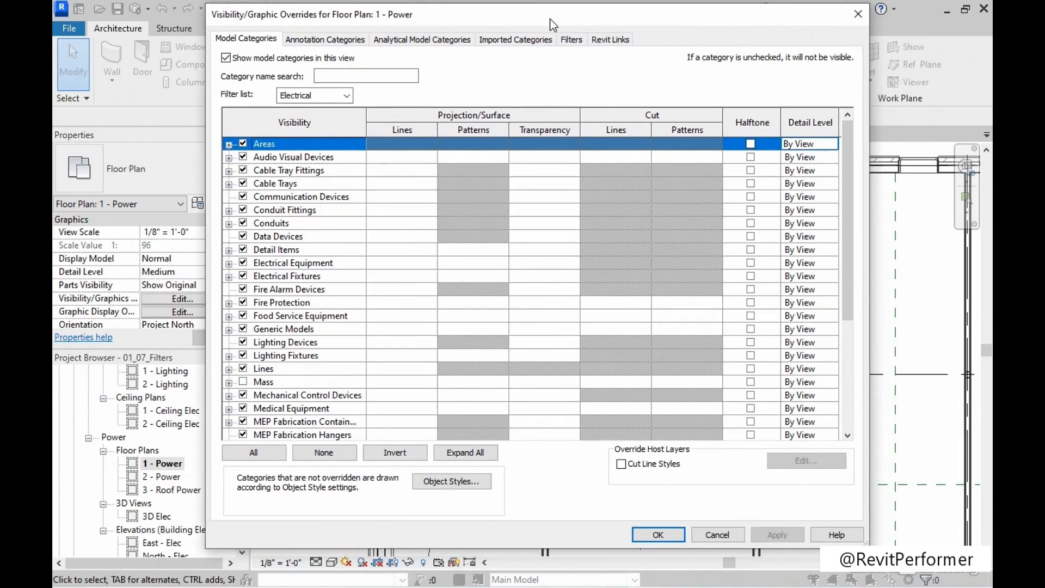
click(580, 52)
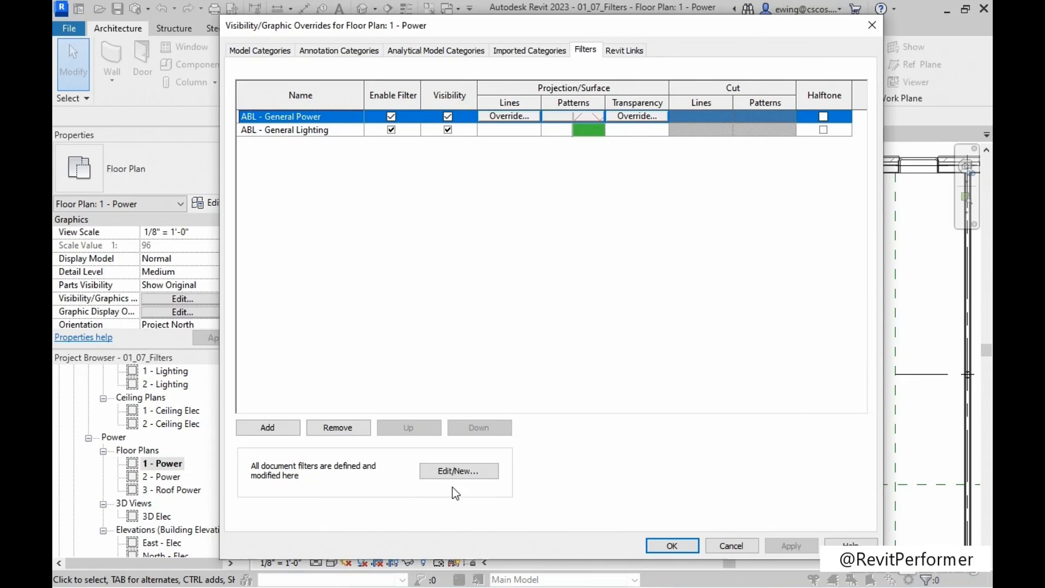
click(460, 471)
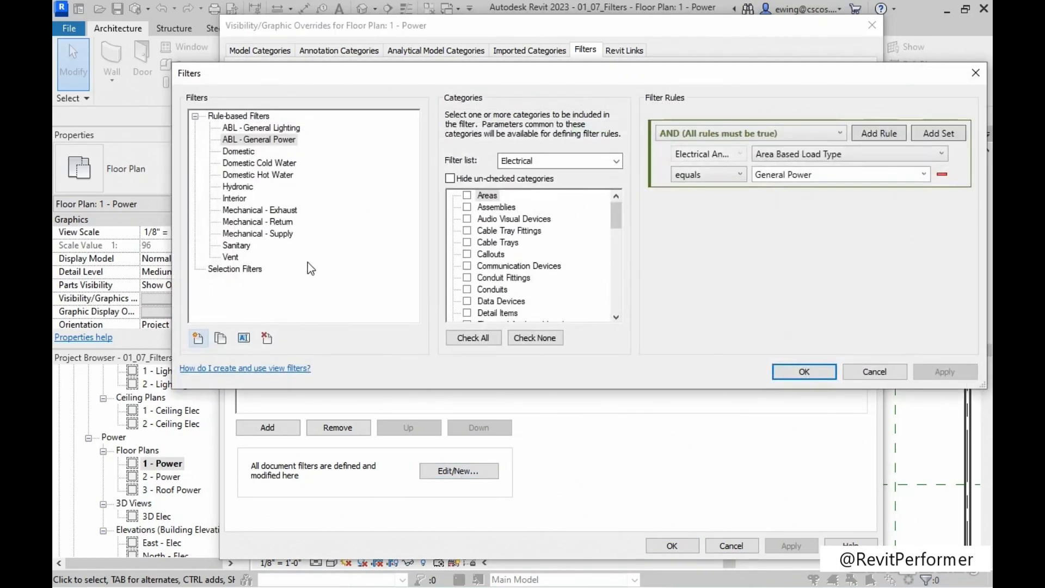
click(198, 338)
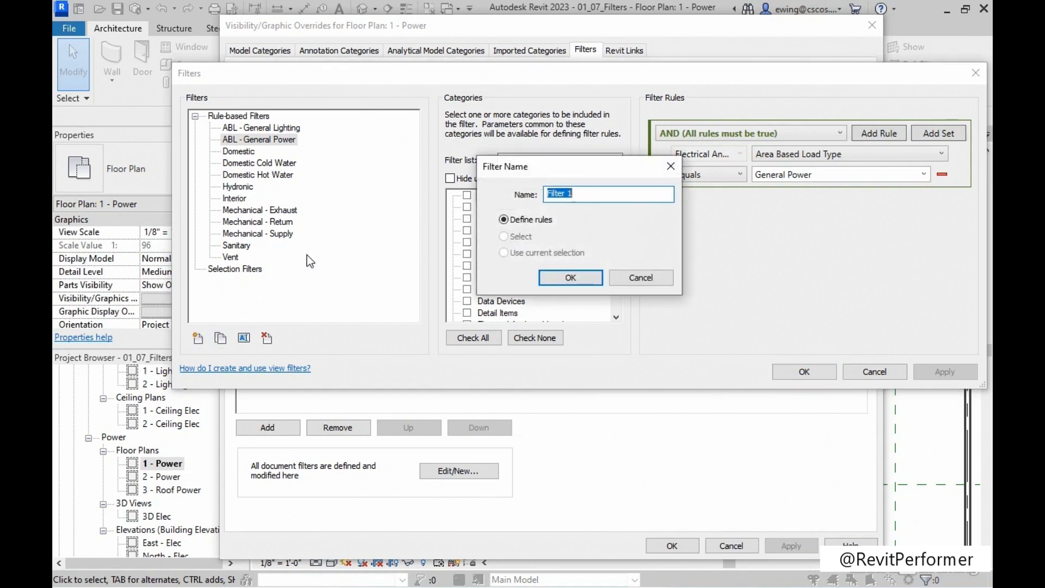
text(Not on Circuit)
click(571, 277)
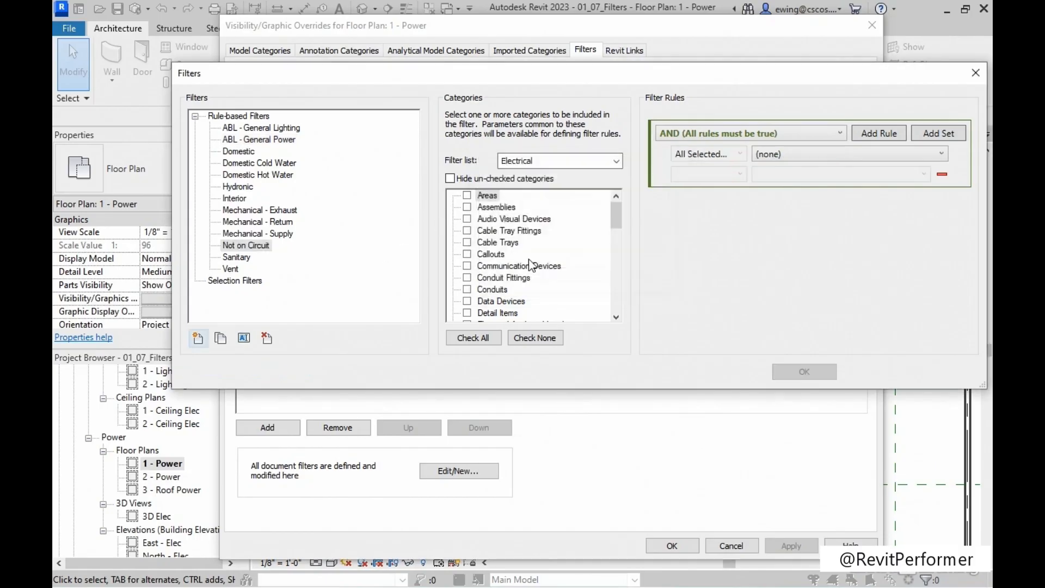
click(246, 249)
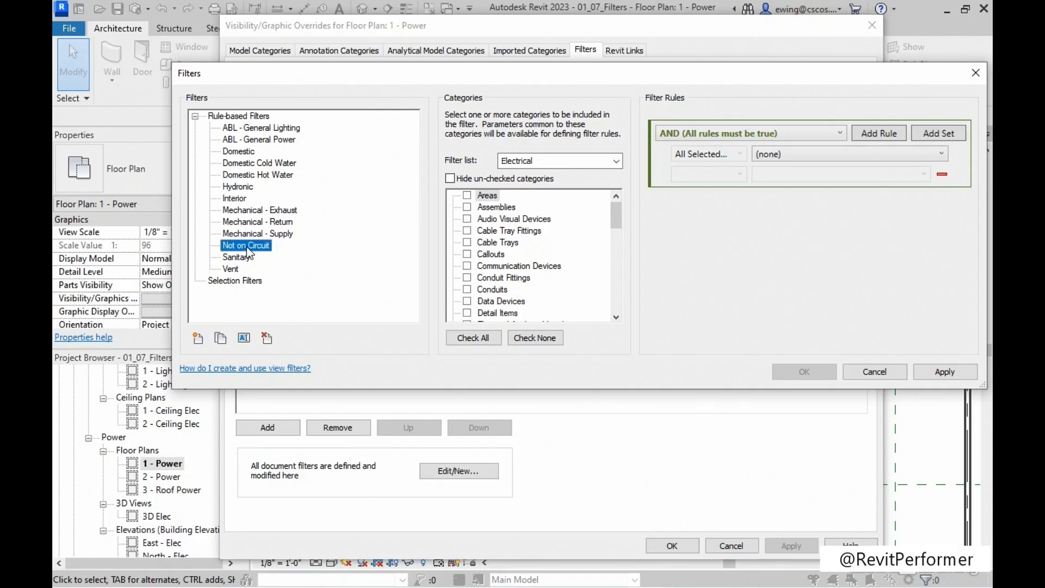
Include the Electrical Fixtures and Lighting Fixtures categories in the Not on Circuit filter.
click(616, 161)
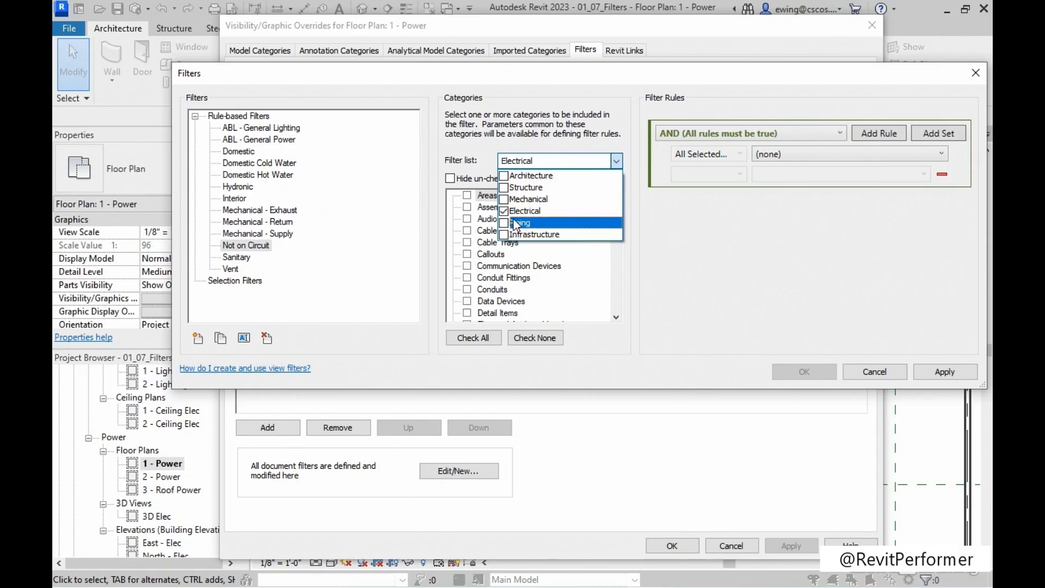
click(747, 236)
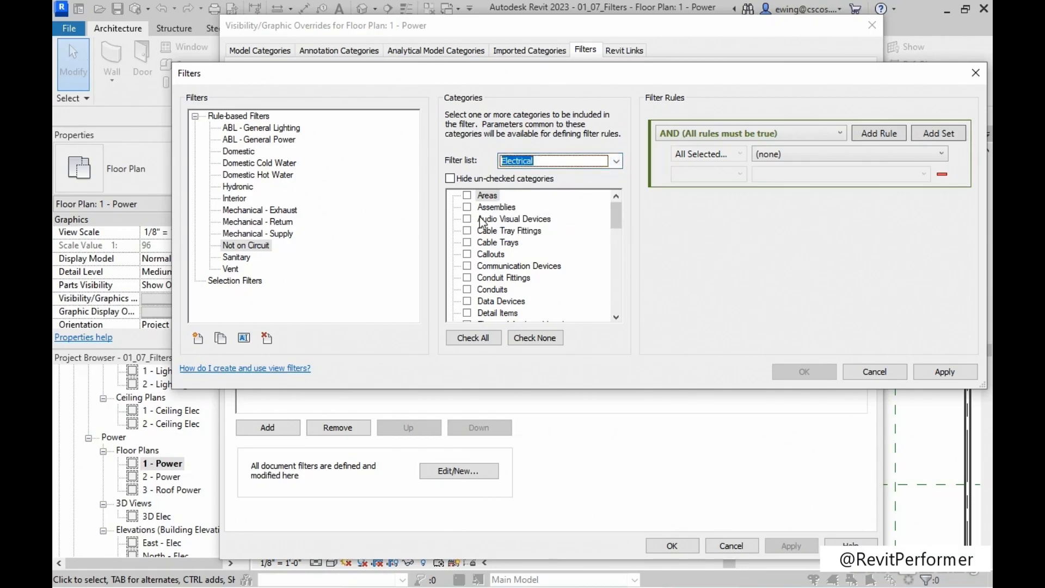
scroll(504, 246, down, 1)
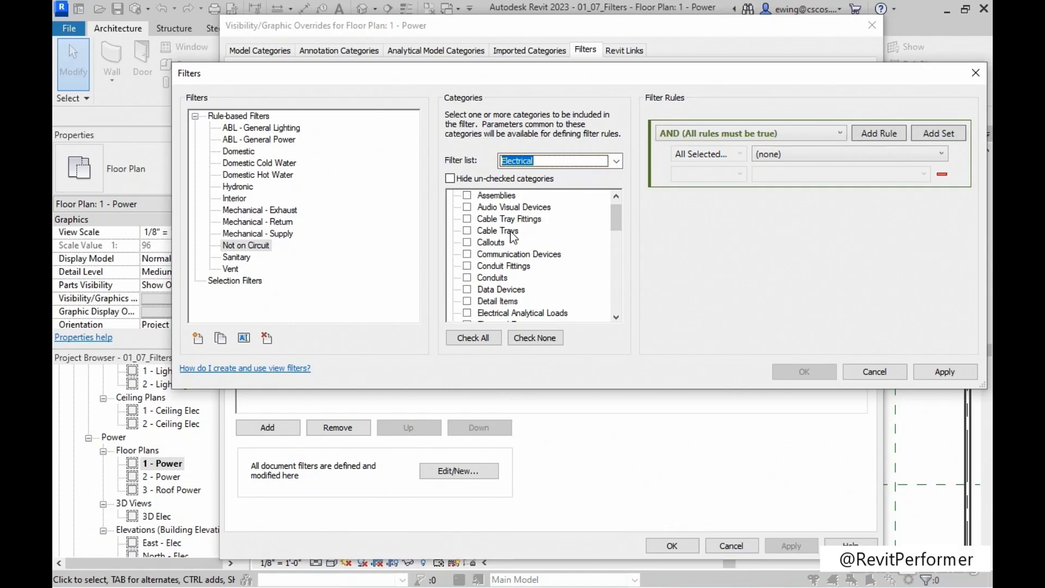
scroll(509, 245, down, 3)
scroll(513, 244, down, 2)
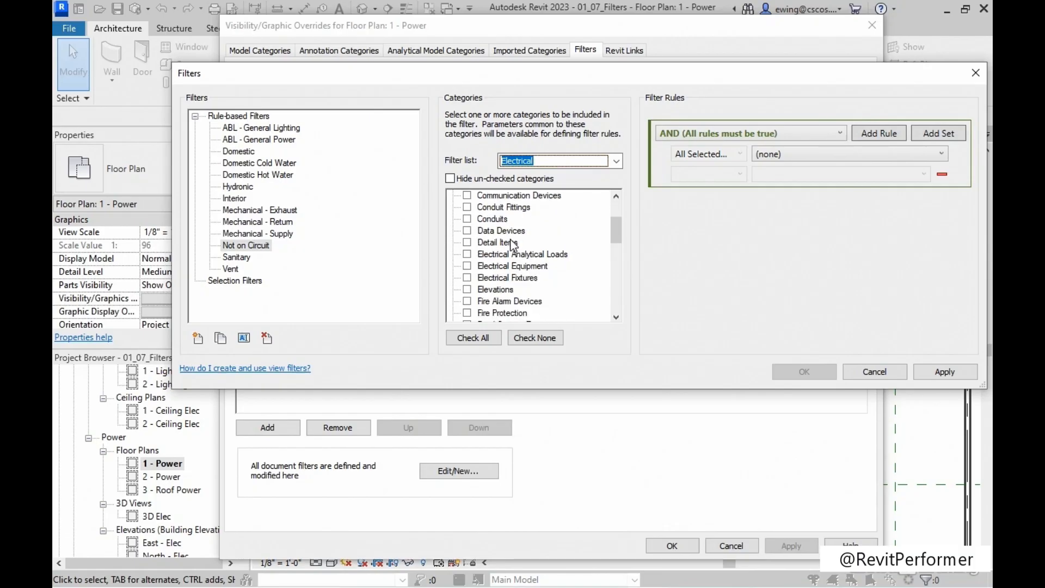
click(468, 278)
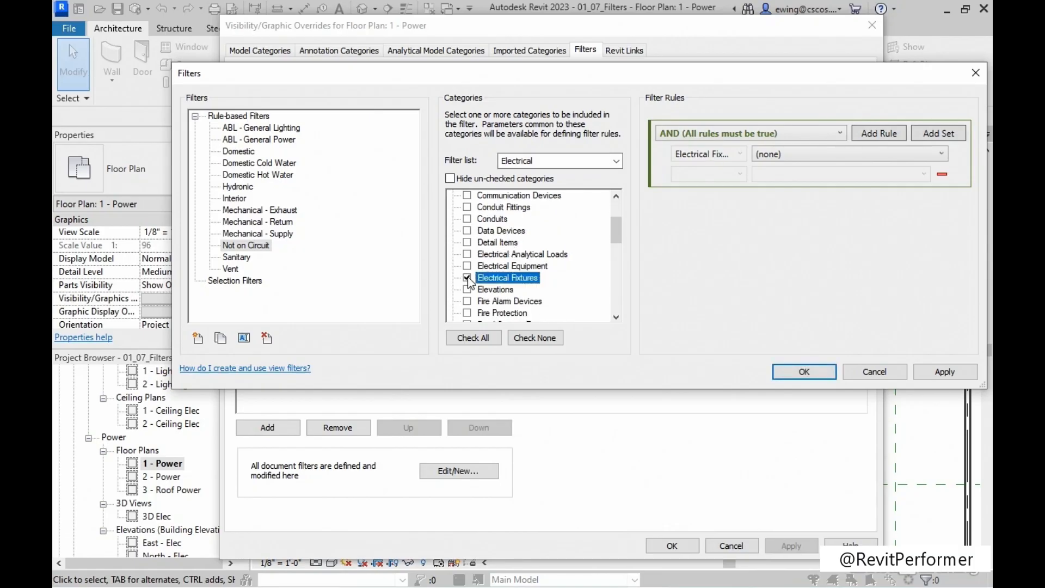
scroll(525, 280, down, 5)
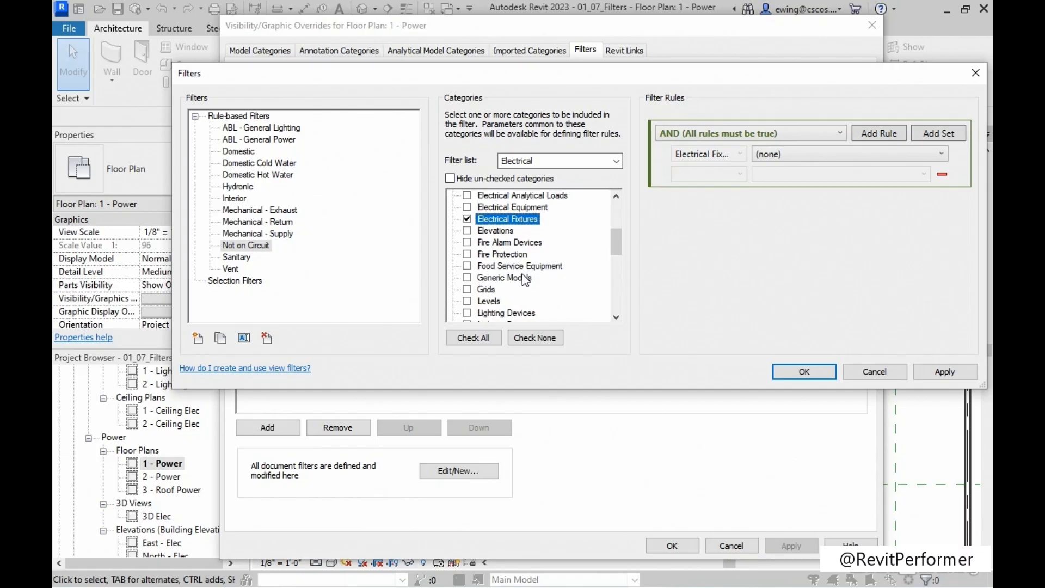
scroll(525, 279, down, 2)
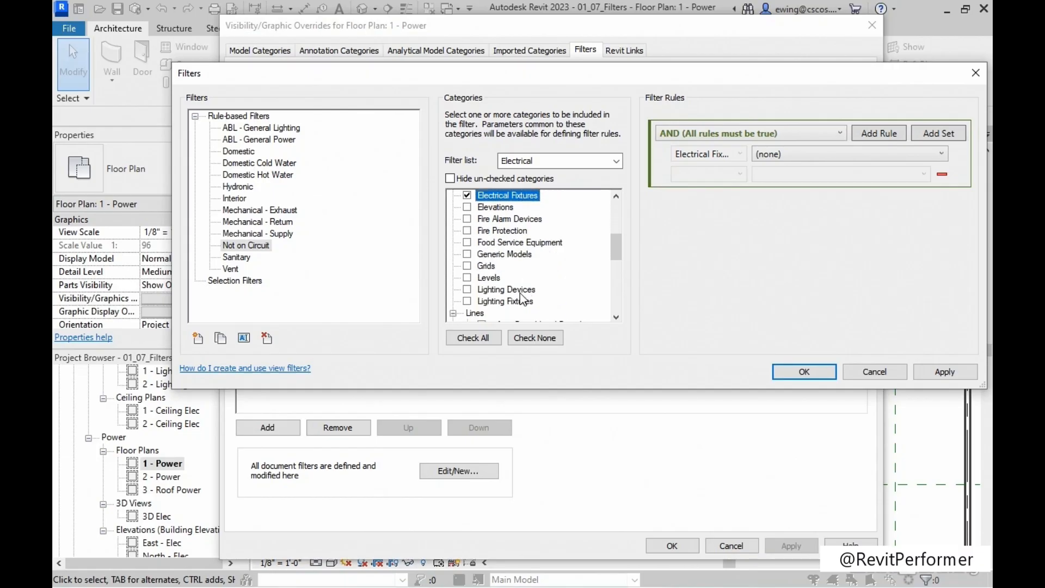
click(466, 300)
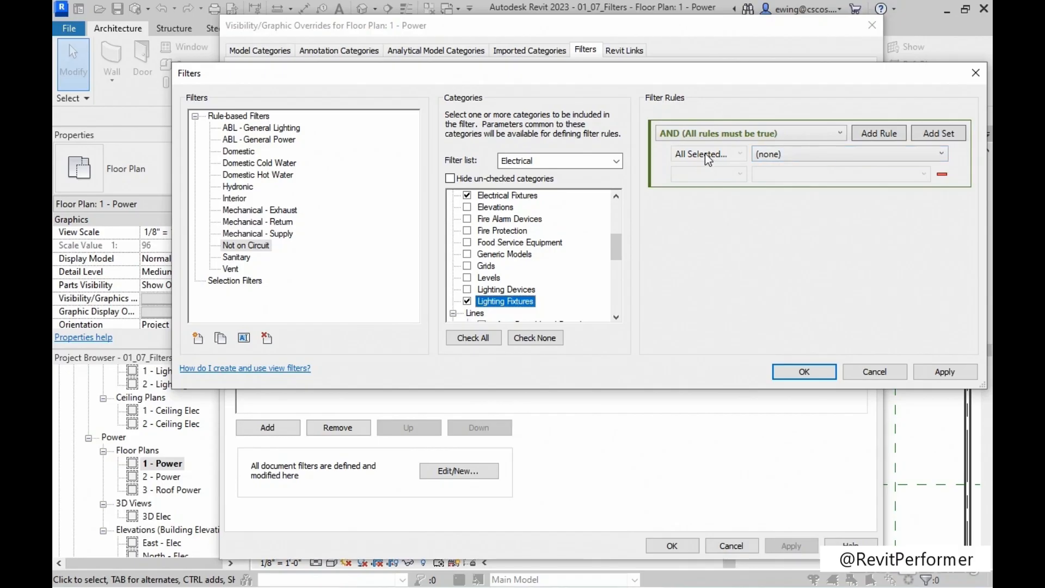
Define the Not on Circuit rule as Circuit Number is less than 1, and save the filter definition.
click(828, 157)
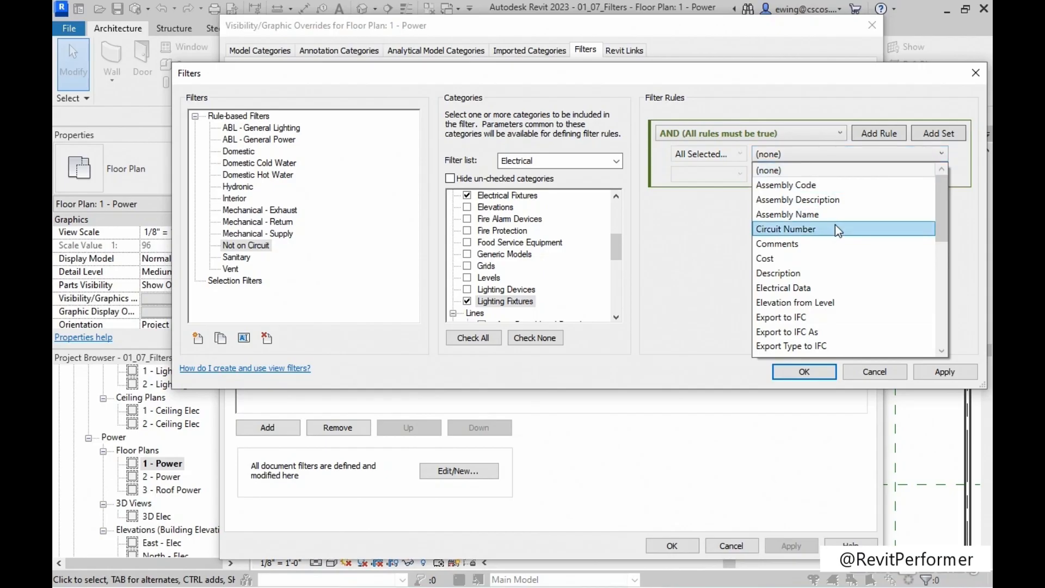
scroll(841, 277, down, 6)
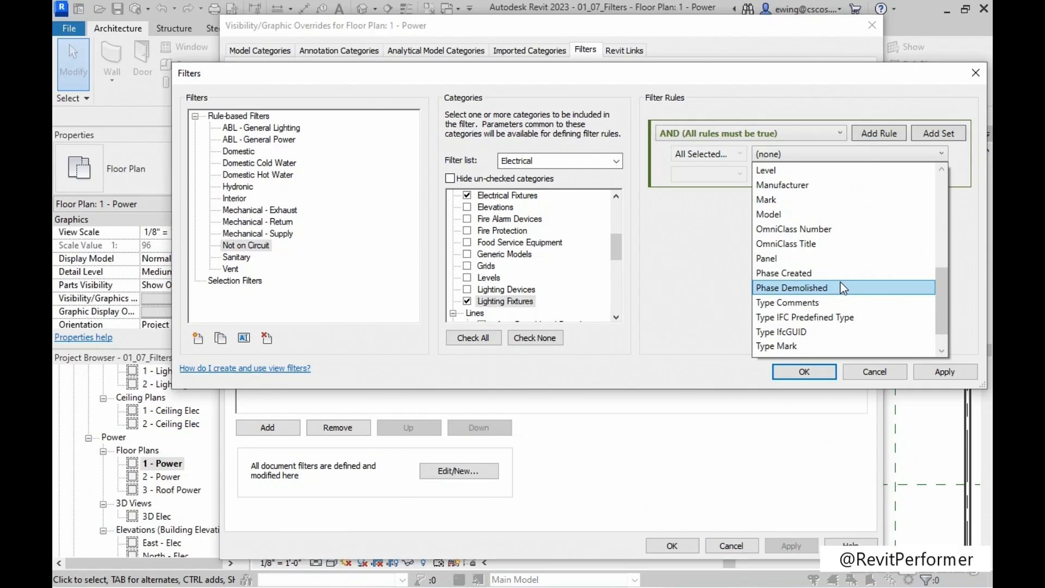
scroll(840, 286, down, 1)
scroll(842, 293, up, 6)
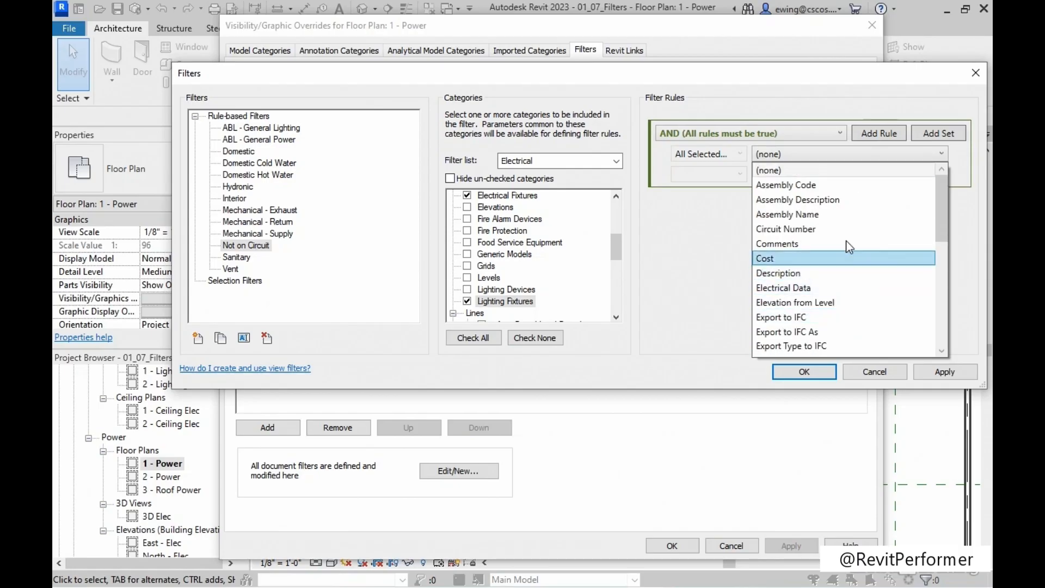
click(810, 230)
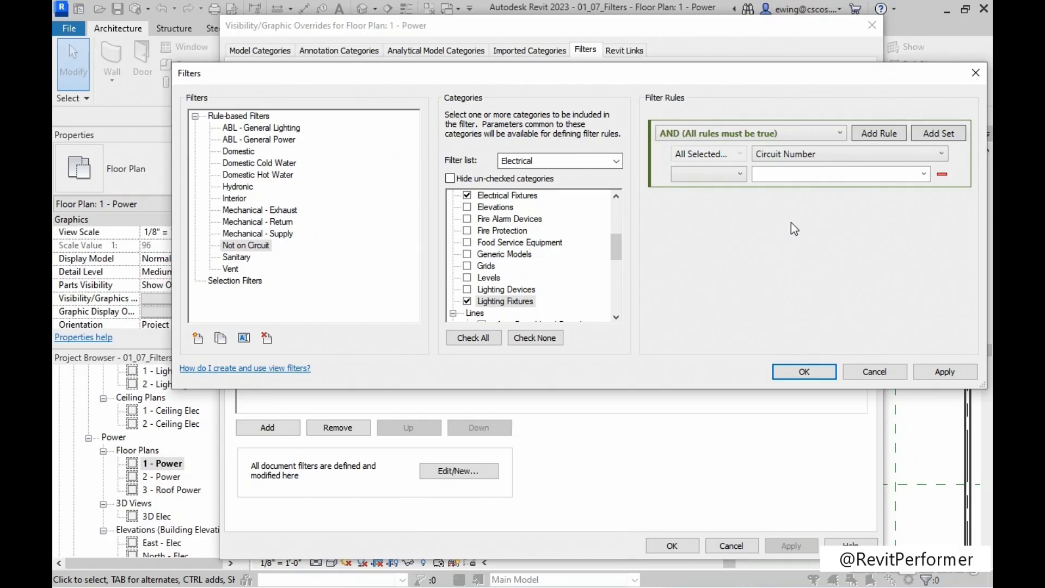
click(725, 175)
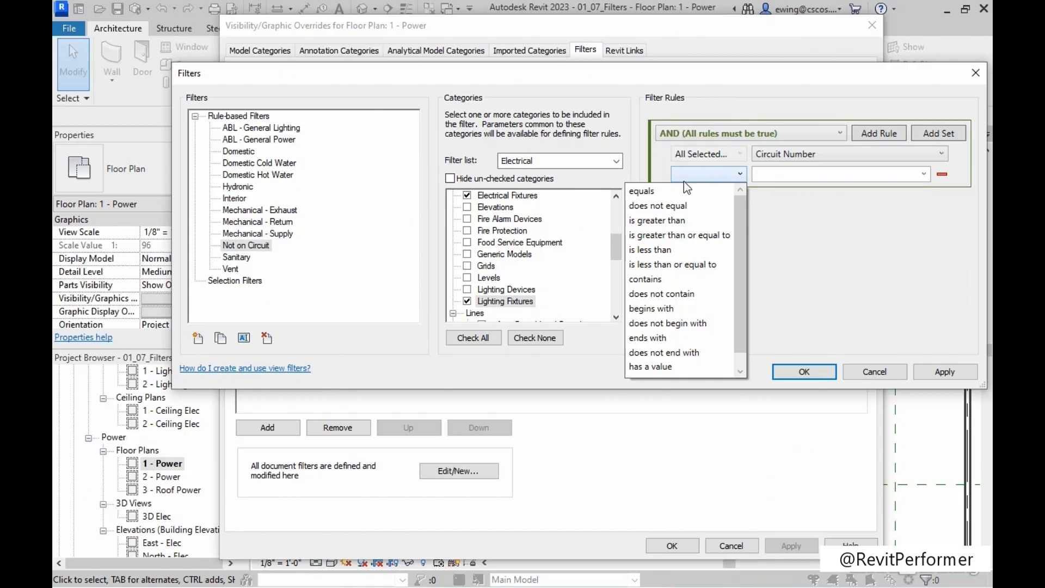
click(654, 250)
text(1)
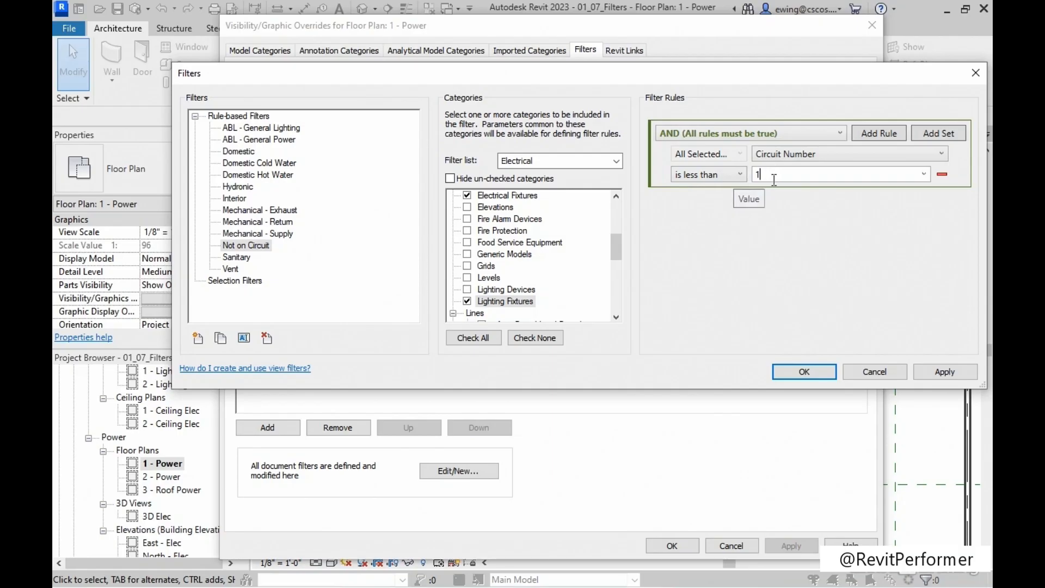
click(956, 374)
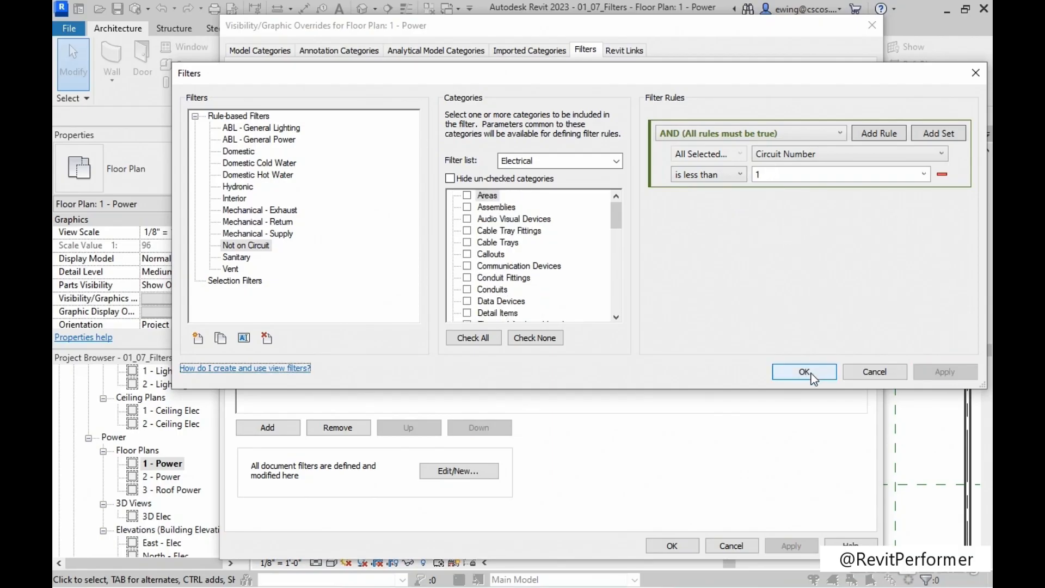
click(804, 372)
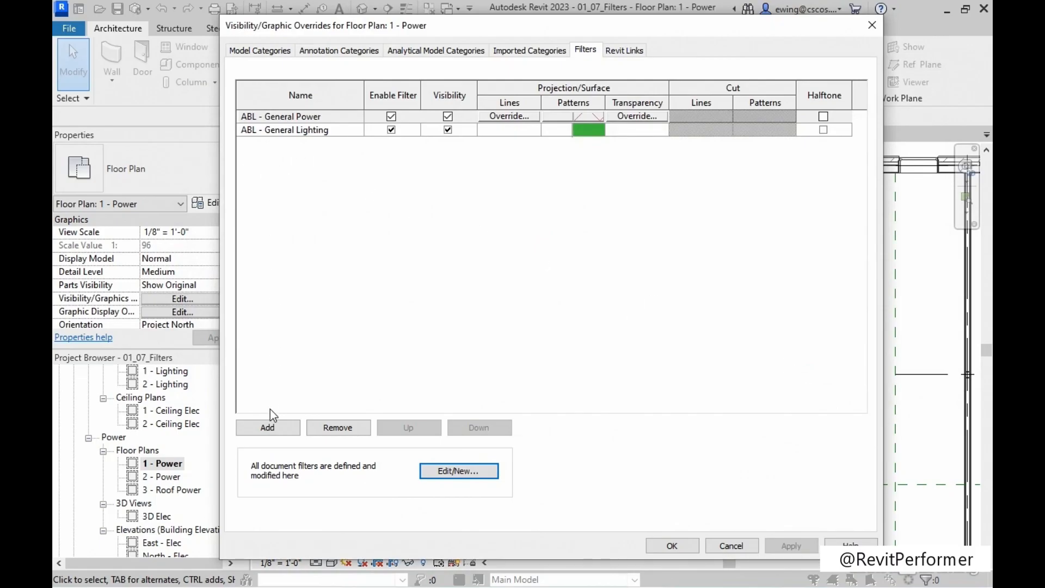
Add the Not on Circuit filter to the 1 - Power plan's filter overrides.
click(268, 427)
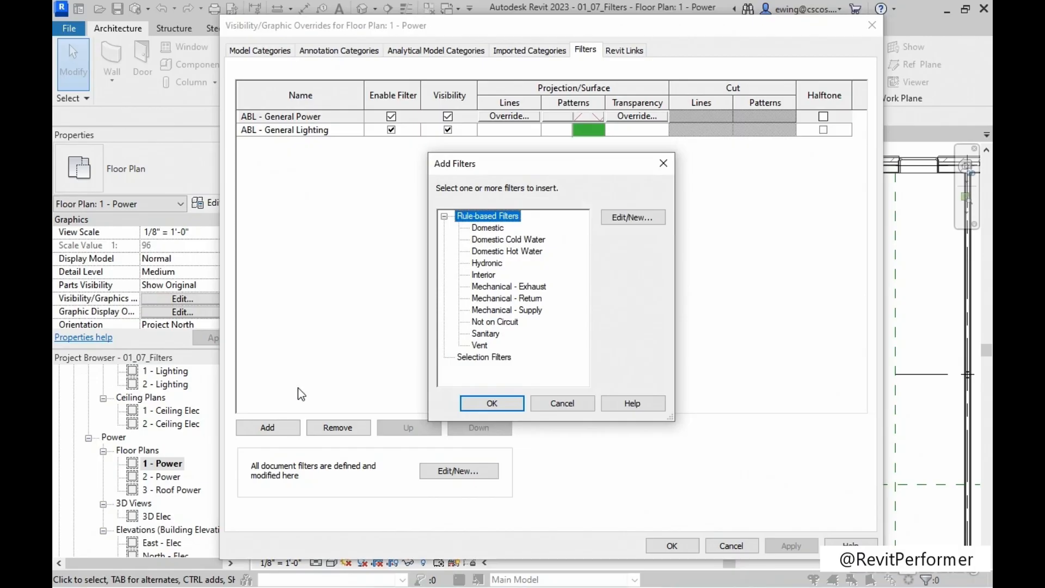
click(514, 323)
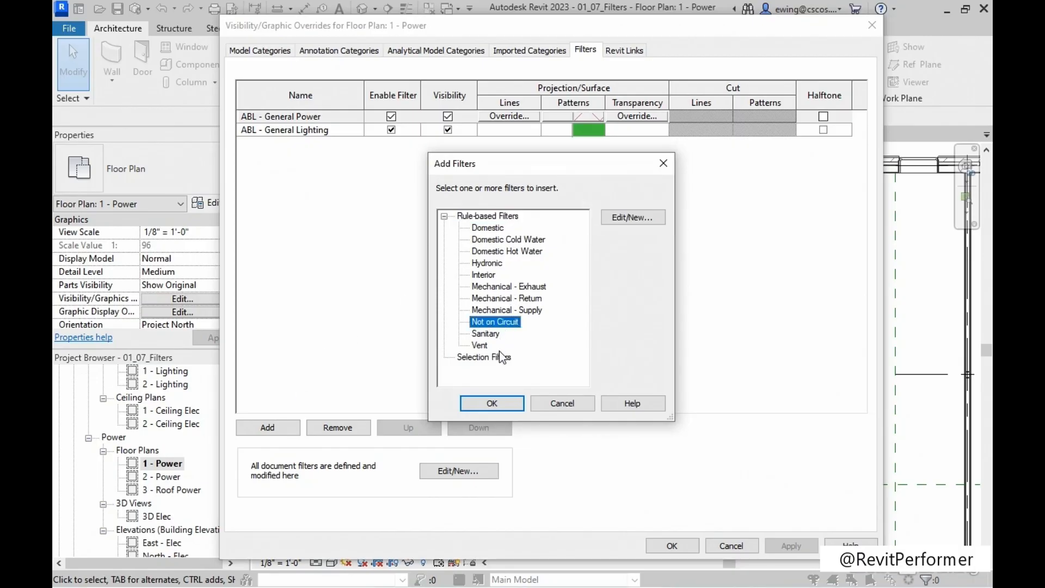
click(491, 405)
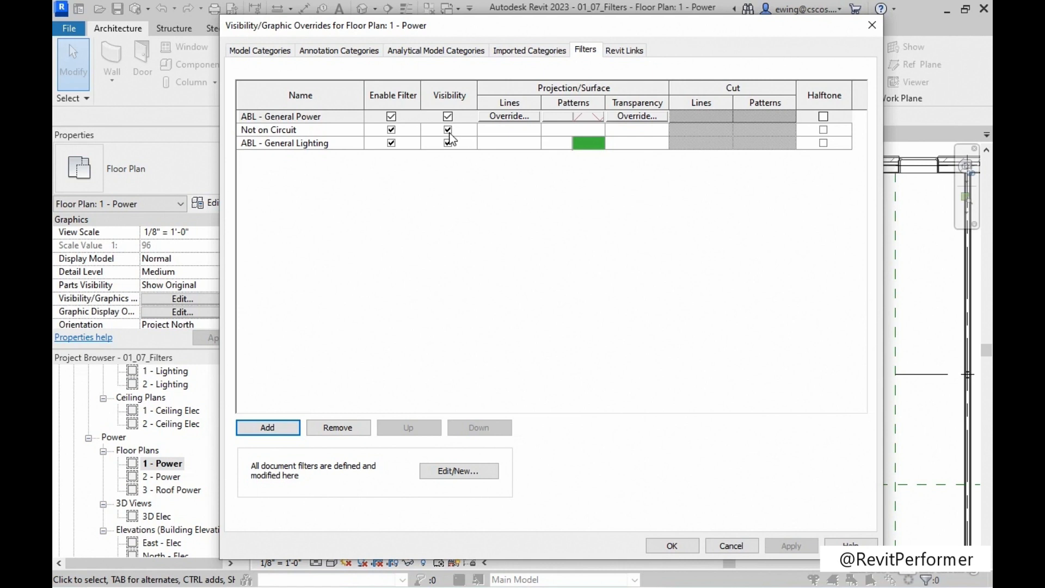
Override the Not on Circuit filter's projection line color with Red and apply the overrides to the 1 - Power plan.
click(503, 132)
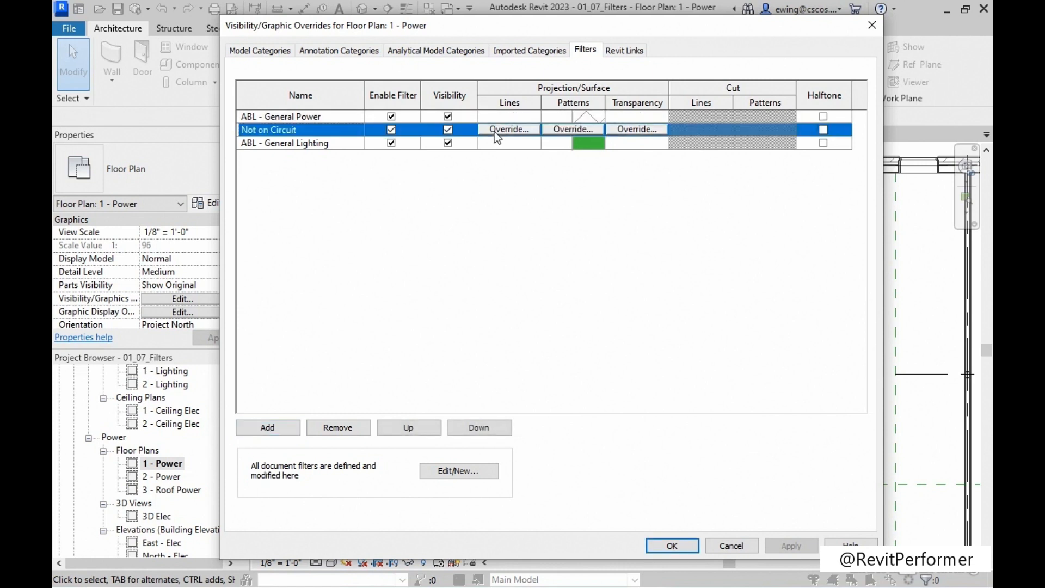
click(508, 131)
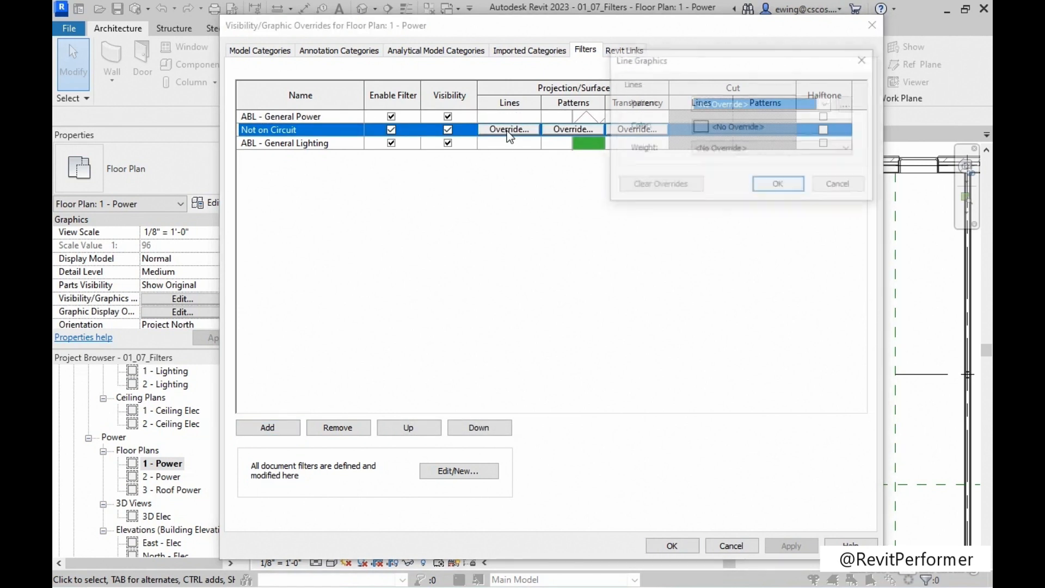
click(715, 125)
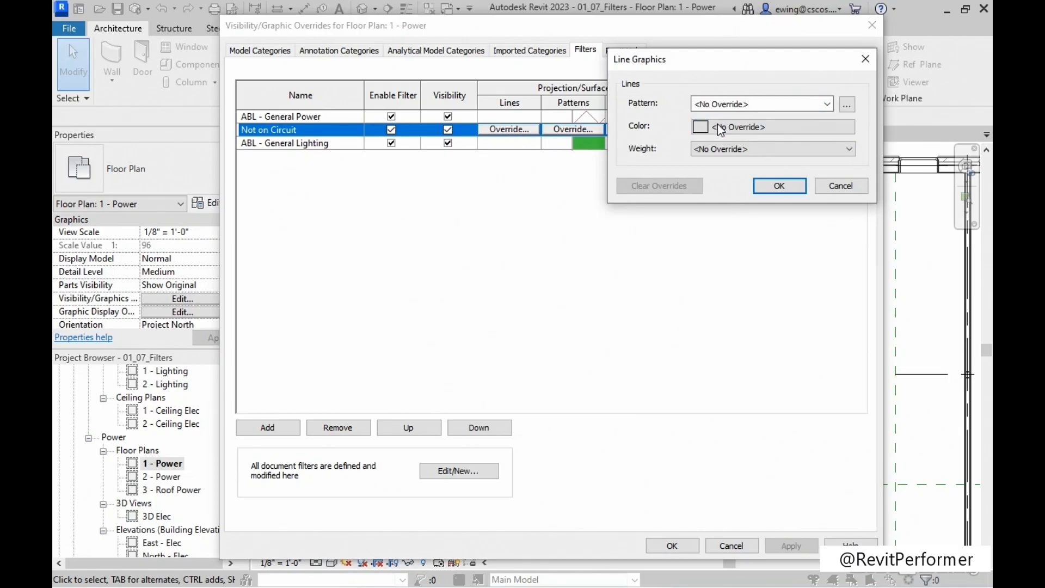
click(589, 66)
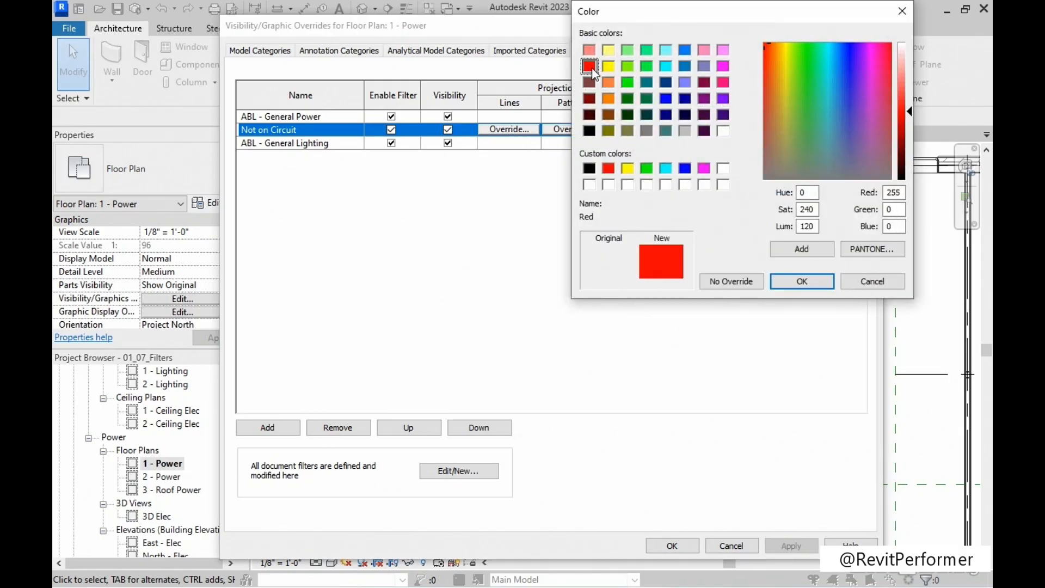
click(796, 280)
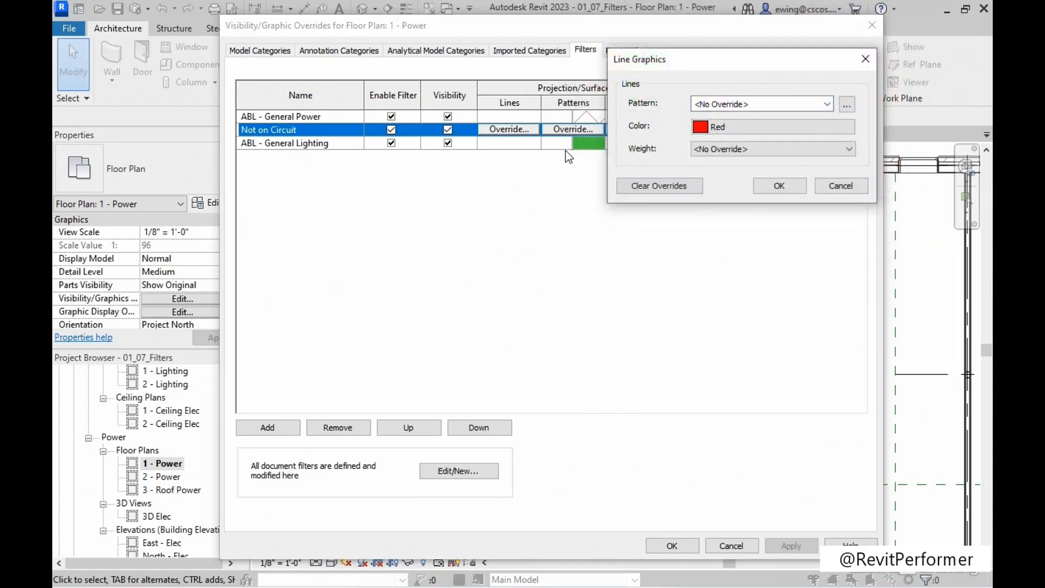
click(780, 185)
click(792, 546)
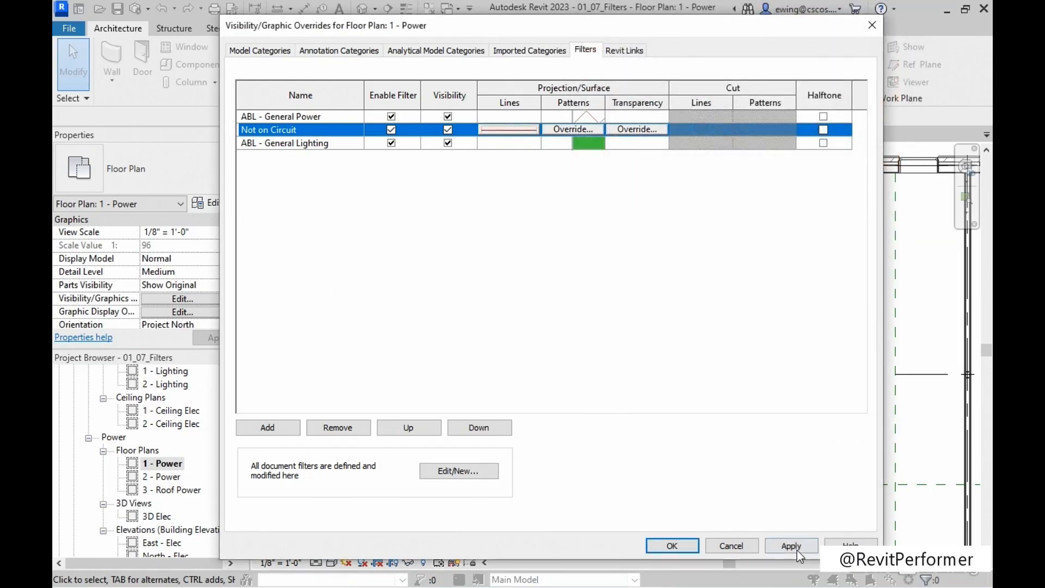
click(673, 545)
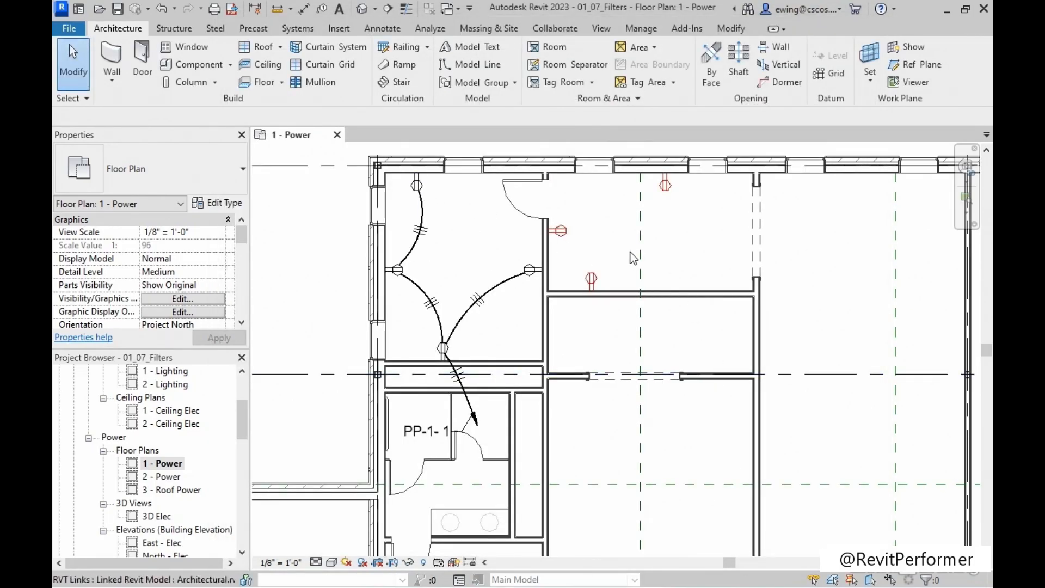
Create a power circuit for the duplex receptacle on the lower wall of the uncircuited room and assign it to panel PP-1.
scroll(576, 286, up, 2)
click(563, 300)
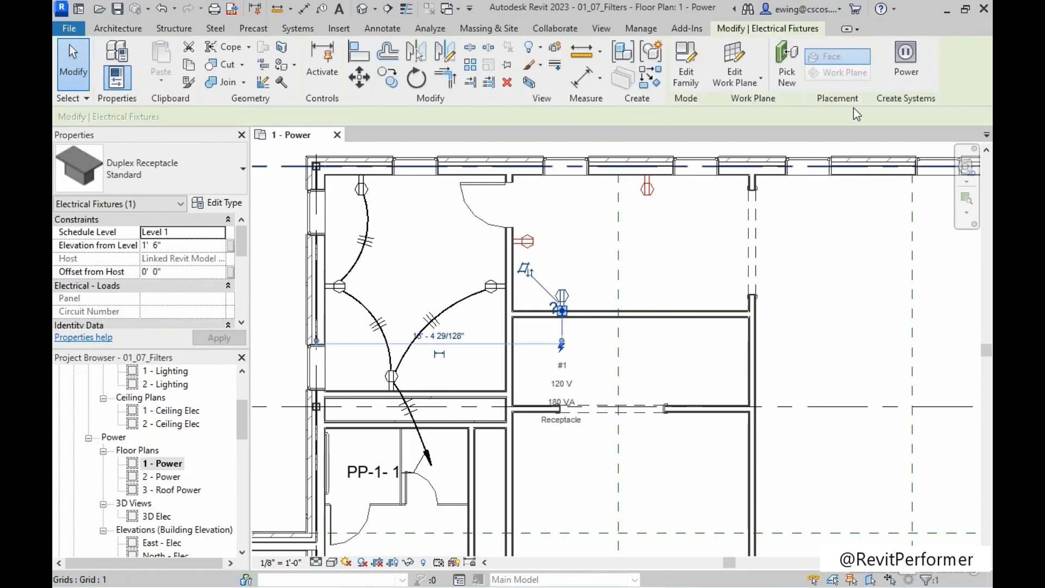
click(912, 65)
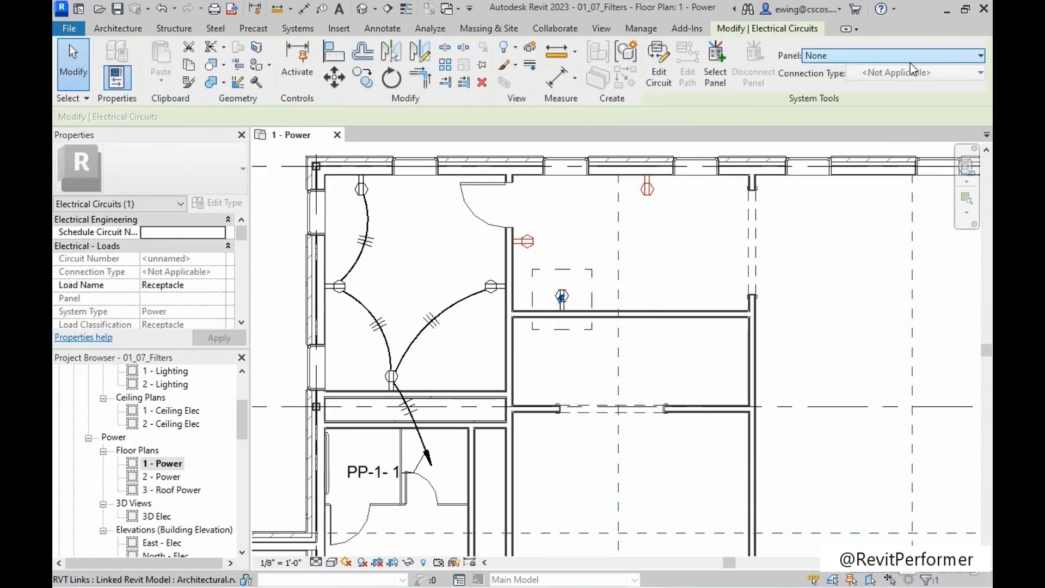
click(837, 57)
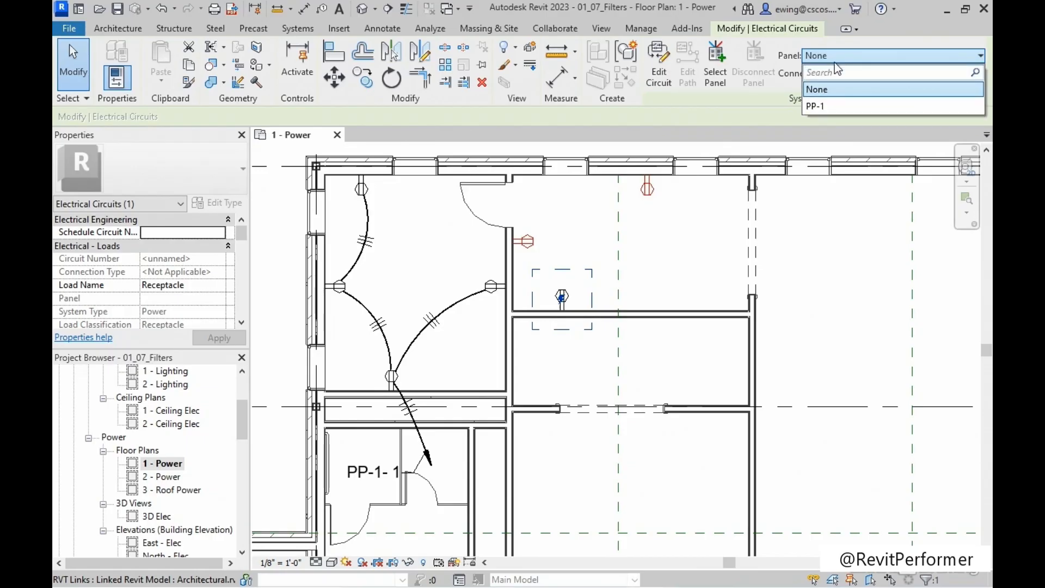
click(818, 106)
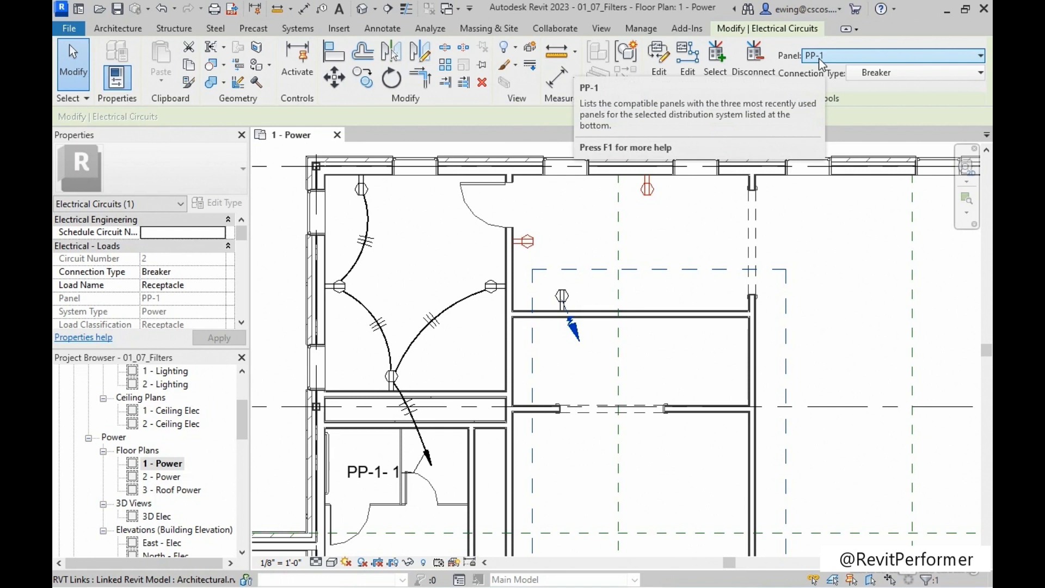
scroll(586, 253, up, 2)
scroll(587, 253, up, 1)
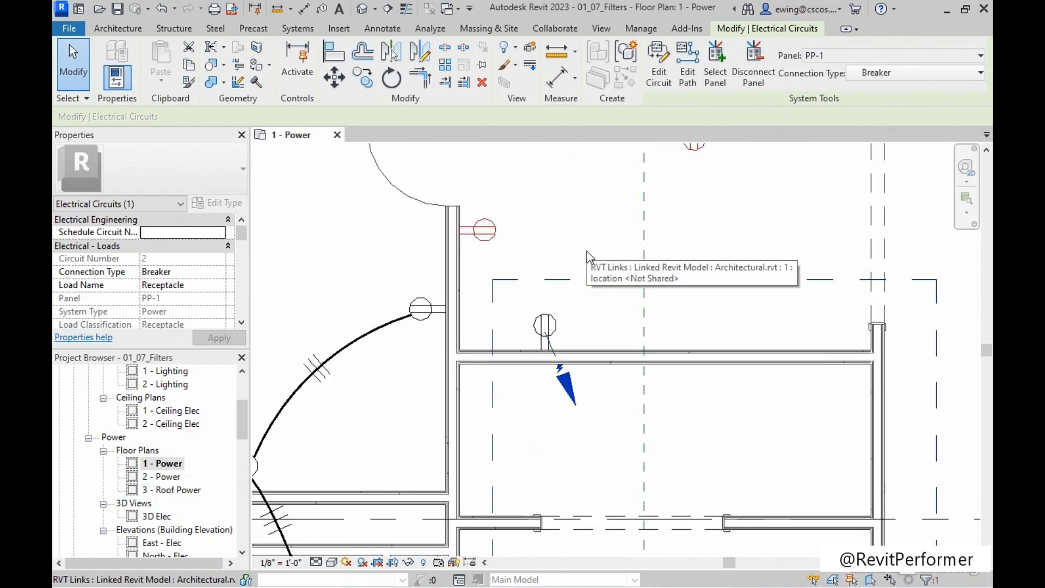
click(589, 245)
scroll(591, 248, down, 3)
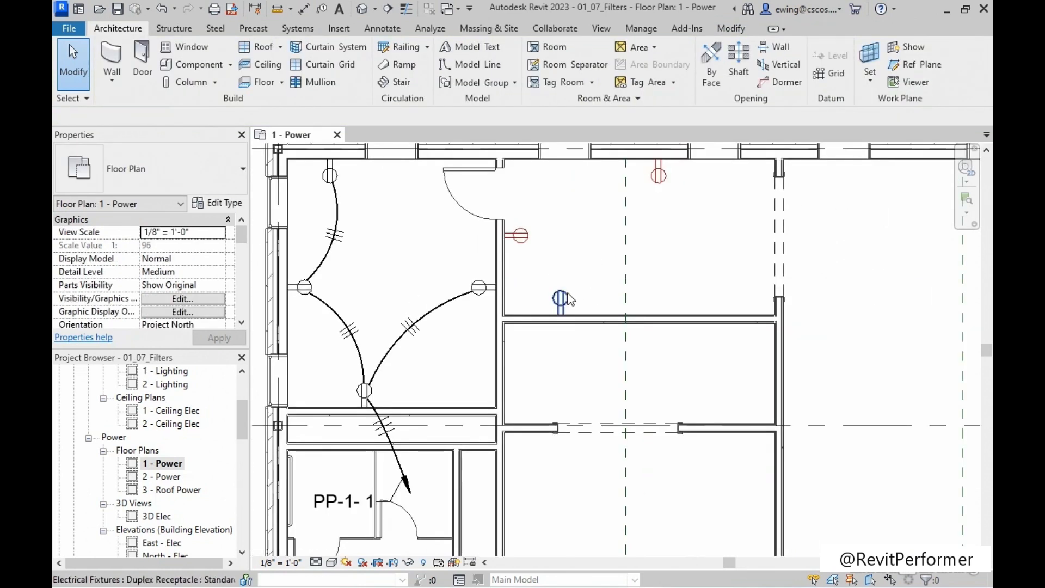
middle_drag(559, 215, 555, 229)
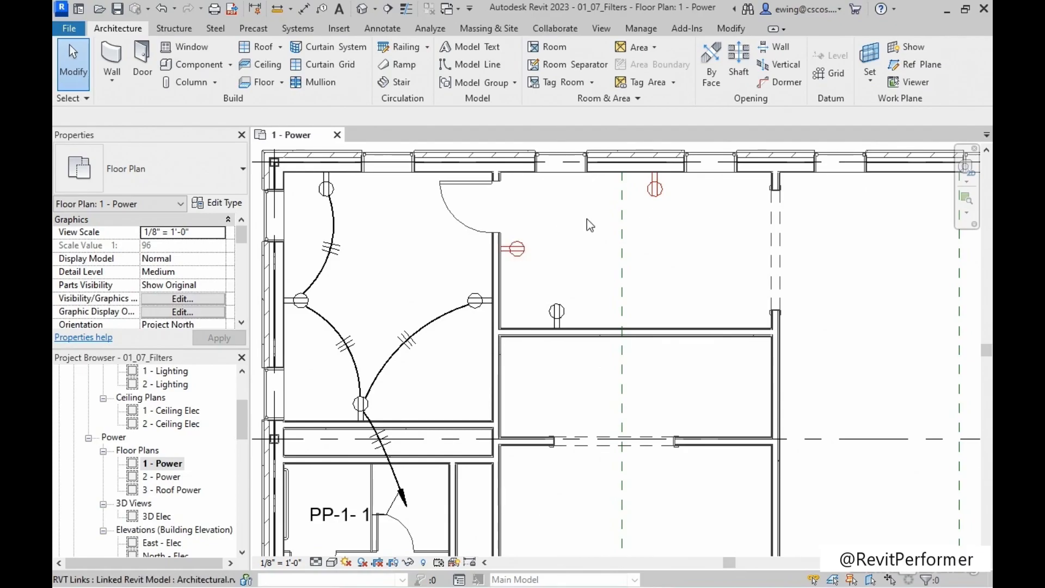
scroll(587, 219, down, 5)
middle_drag(666, 304, 586, 258)
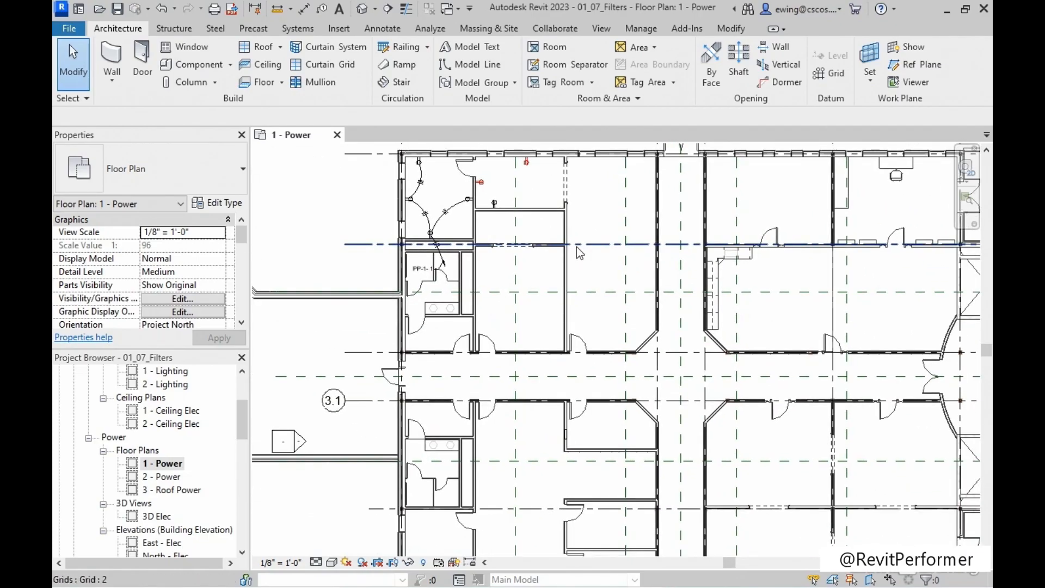